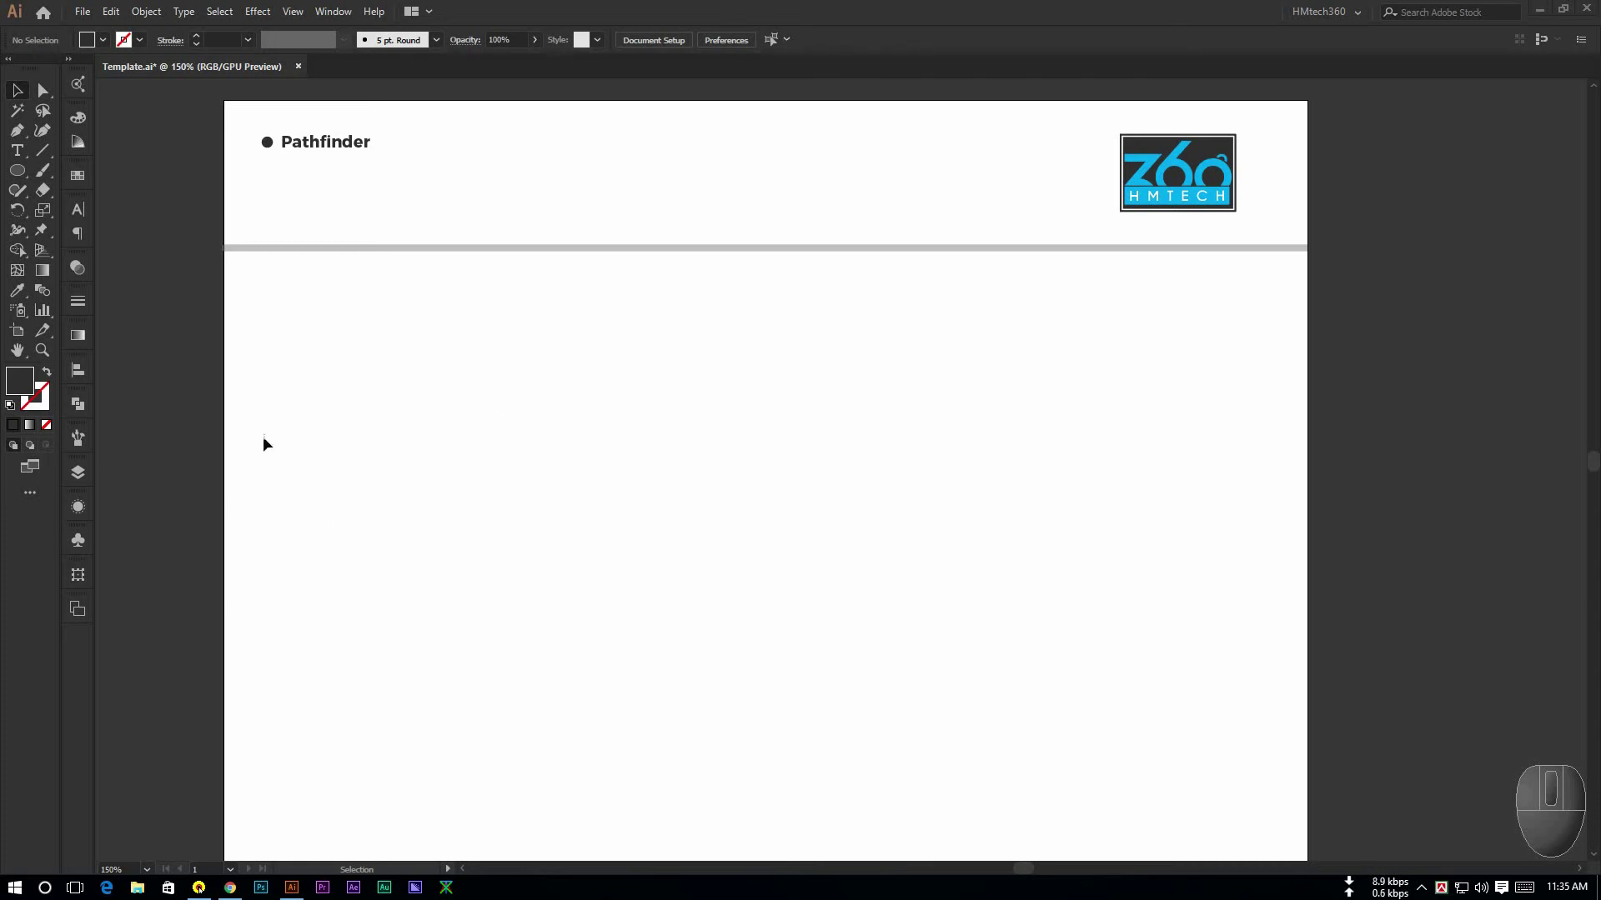
# Open the Pathfinder panel
pyautogui.click(77, 405)
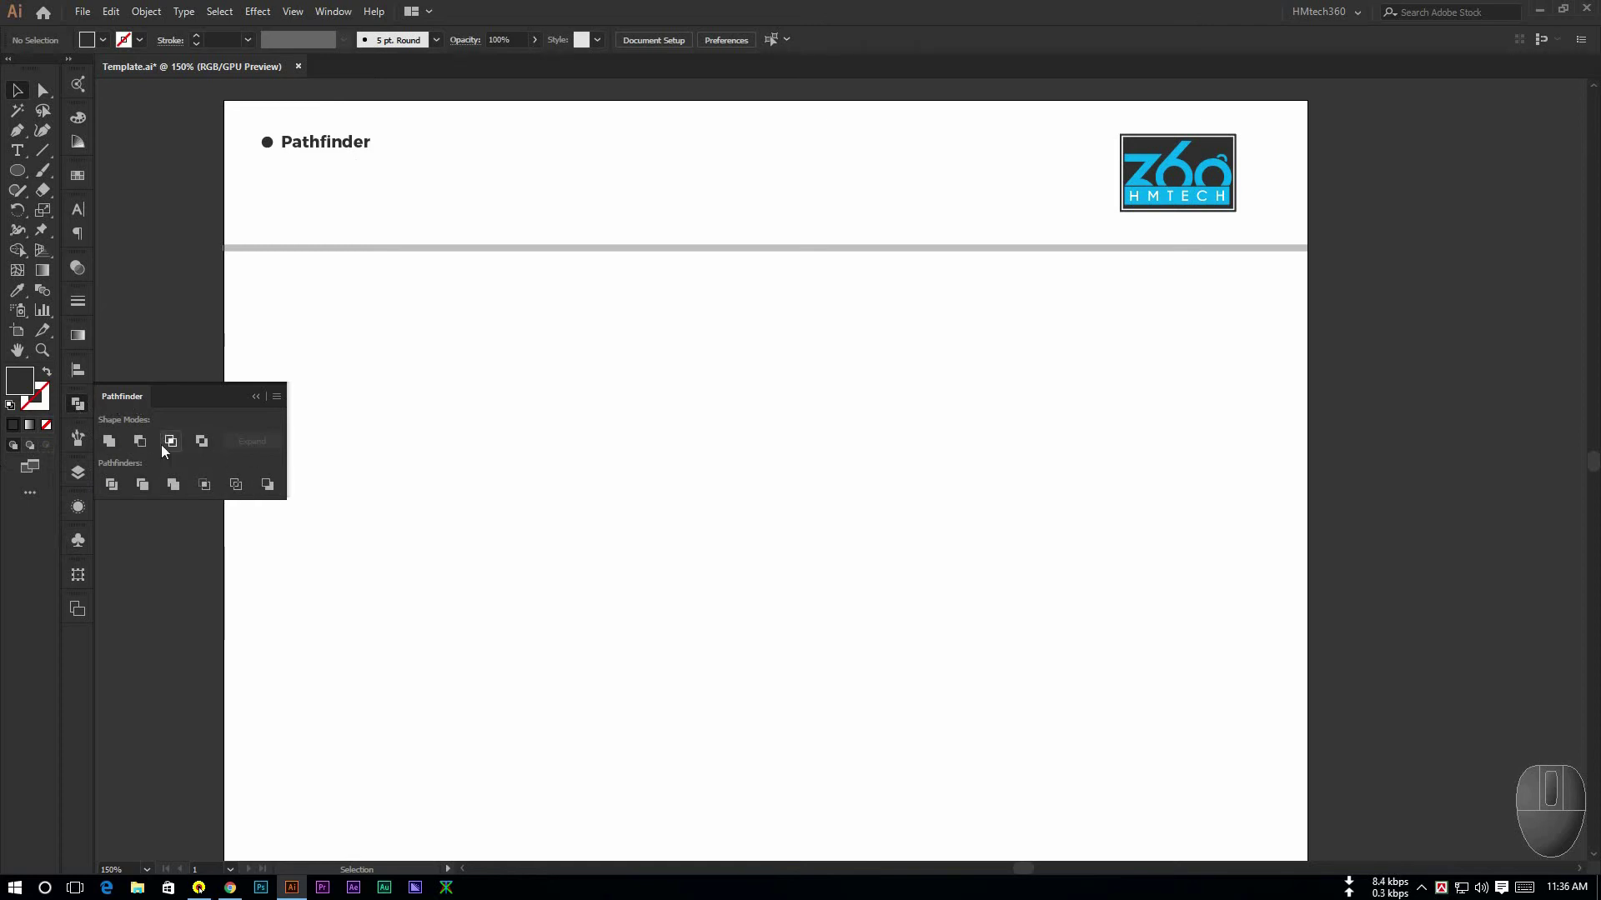
pyautogui.click(76, 403)
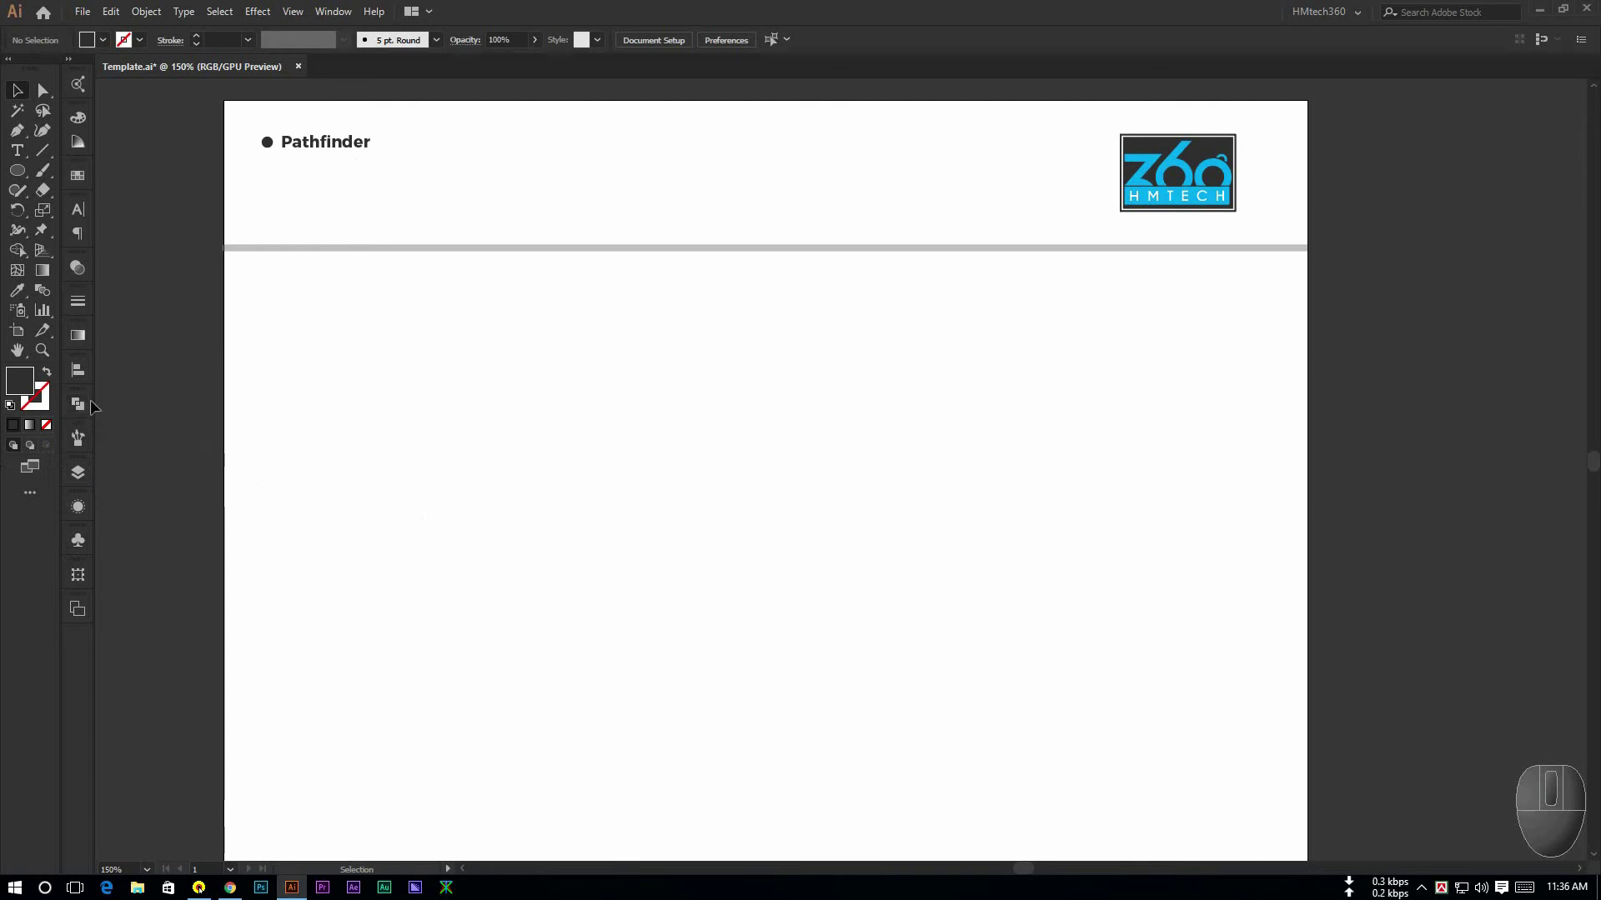
pyautogui.click(332, 11)
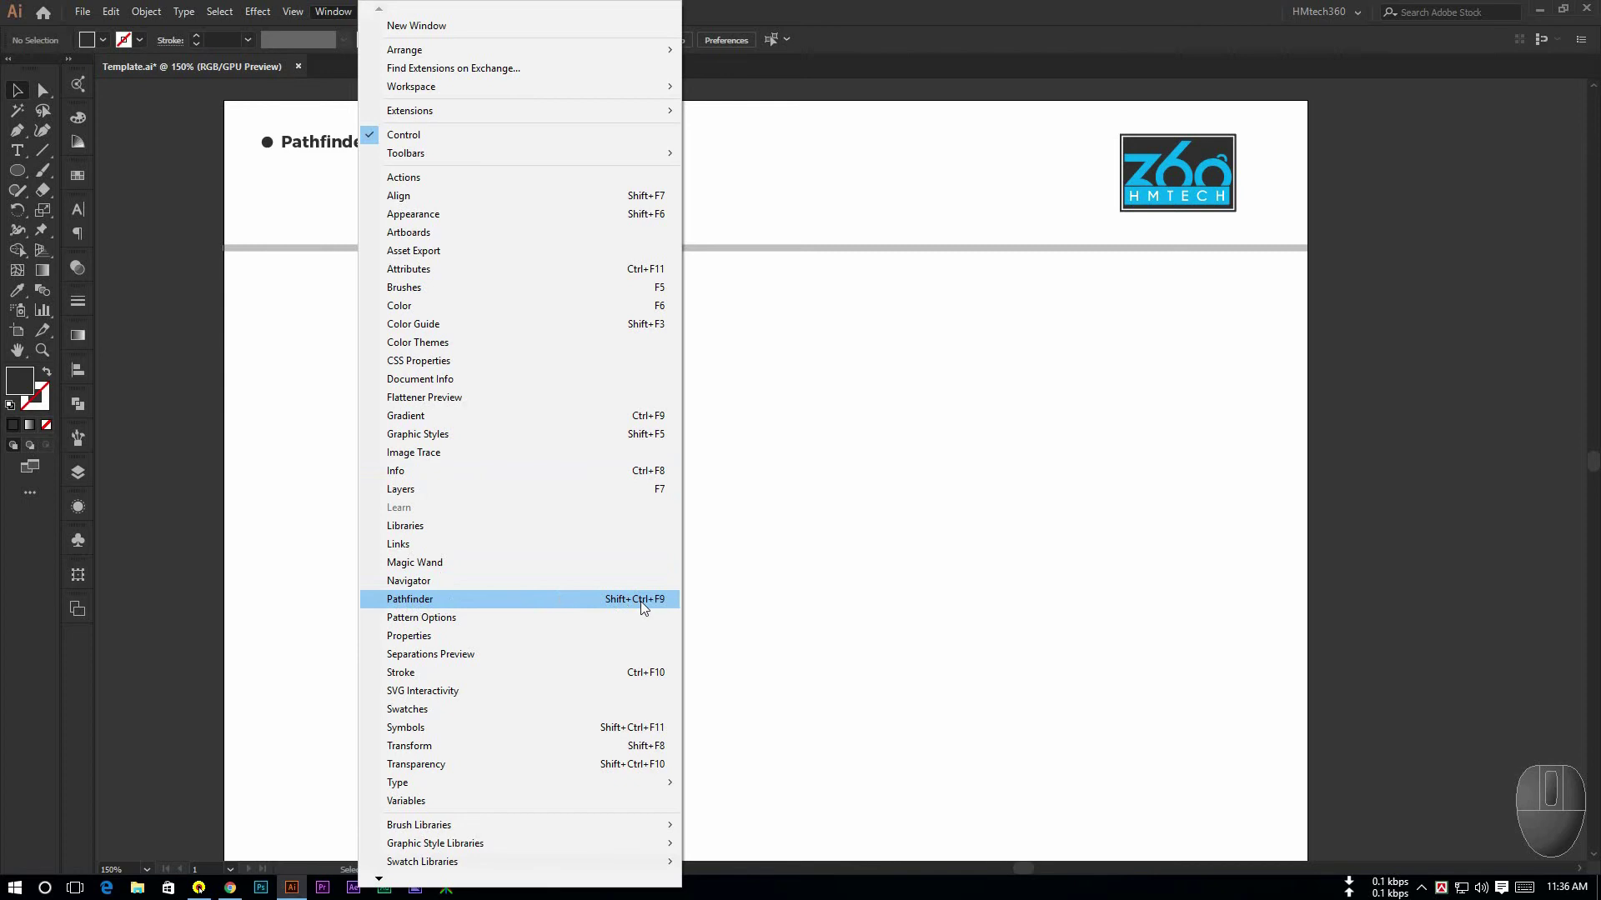
pyautogui.click(513, 599)
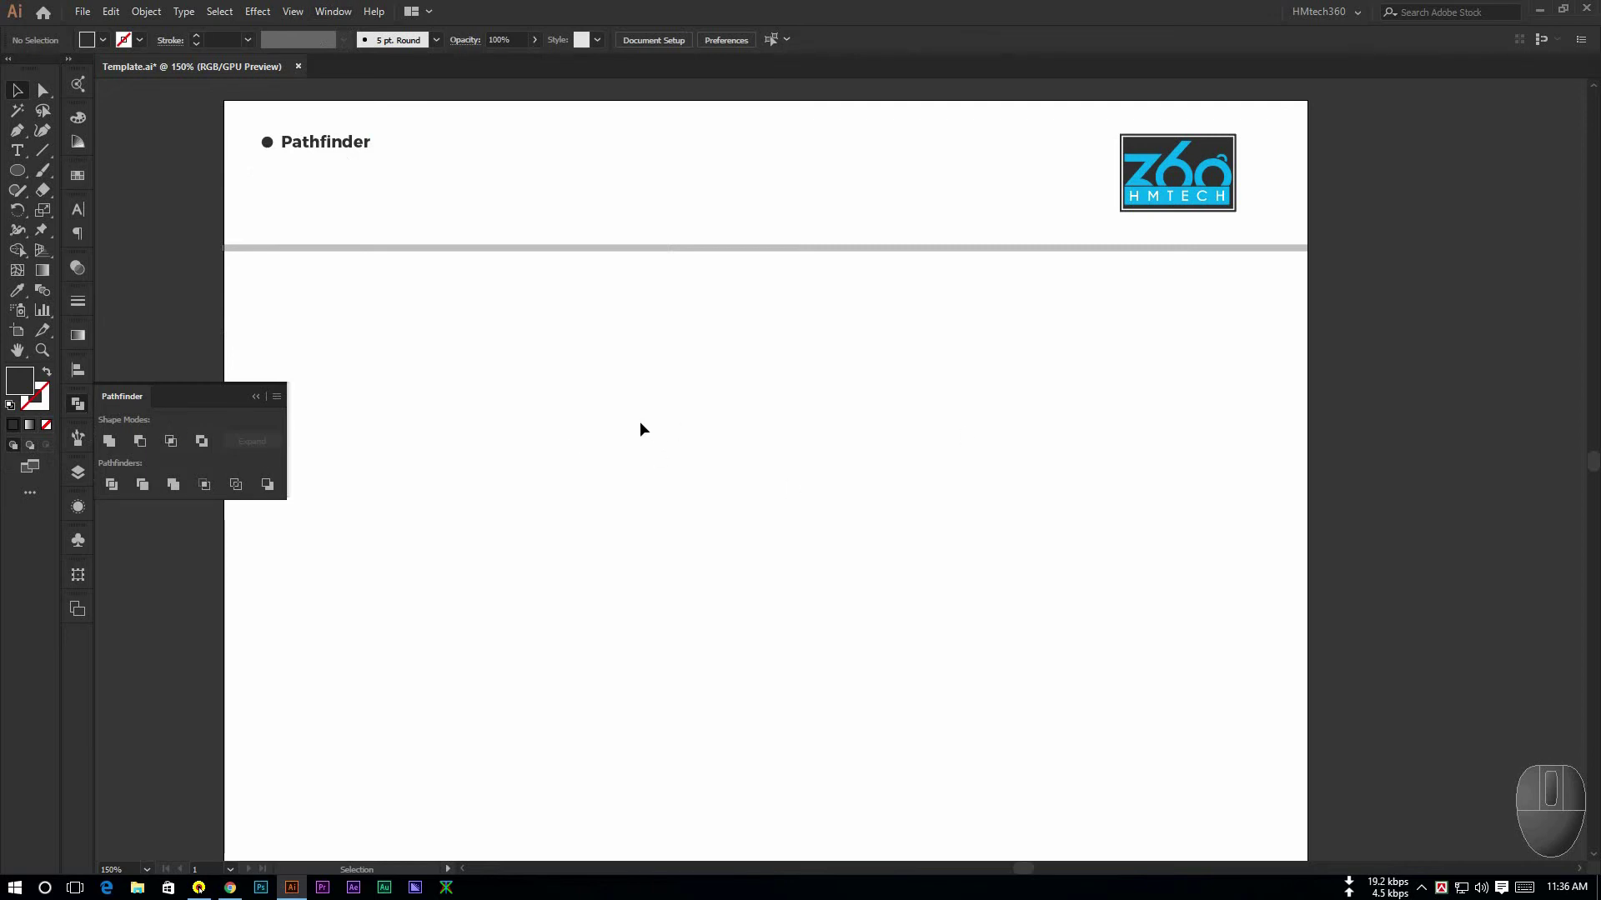
# Draw a dark circle about 1.66 in across below the Pathfinder heading, with no stroke
pyautogui.moveTo(603, 401); pyautogui.dragTo(631, 397)
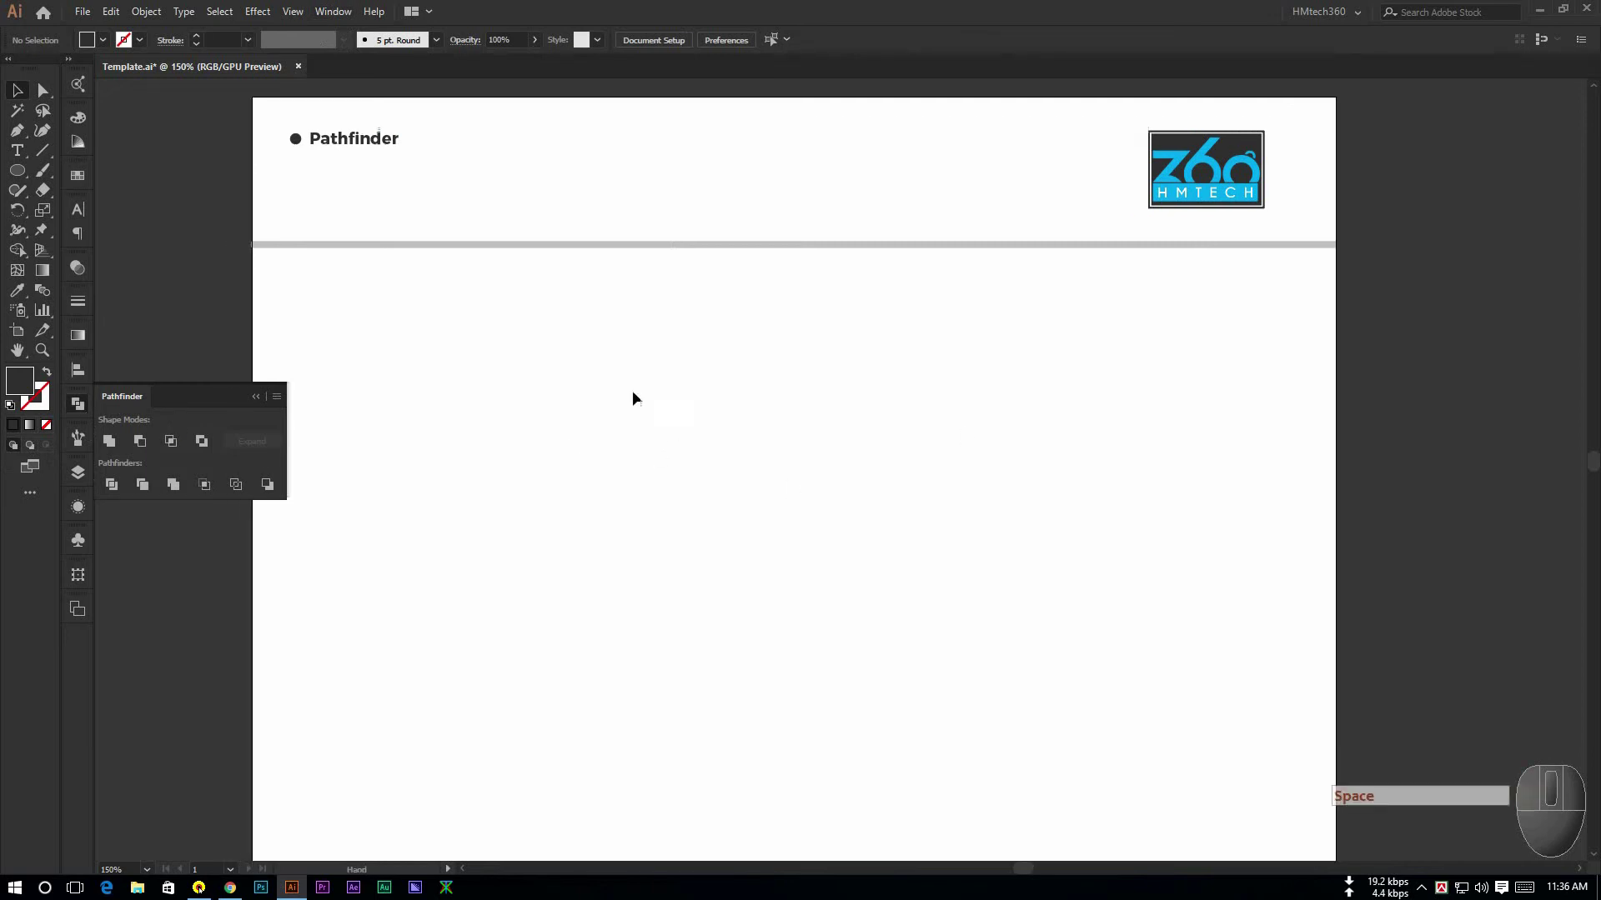
pyautogui.click(16, 172)
pyautogui.click(75, 208)
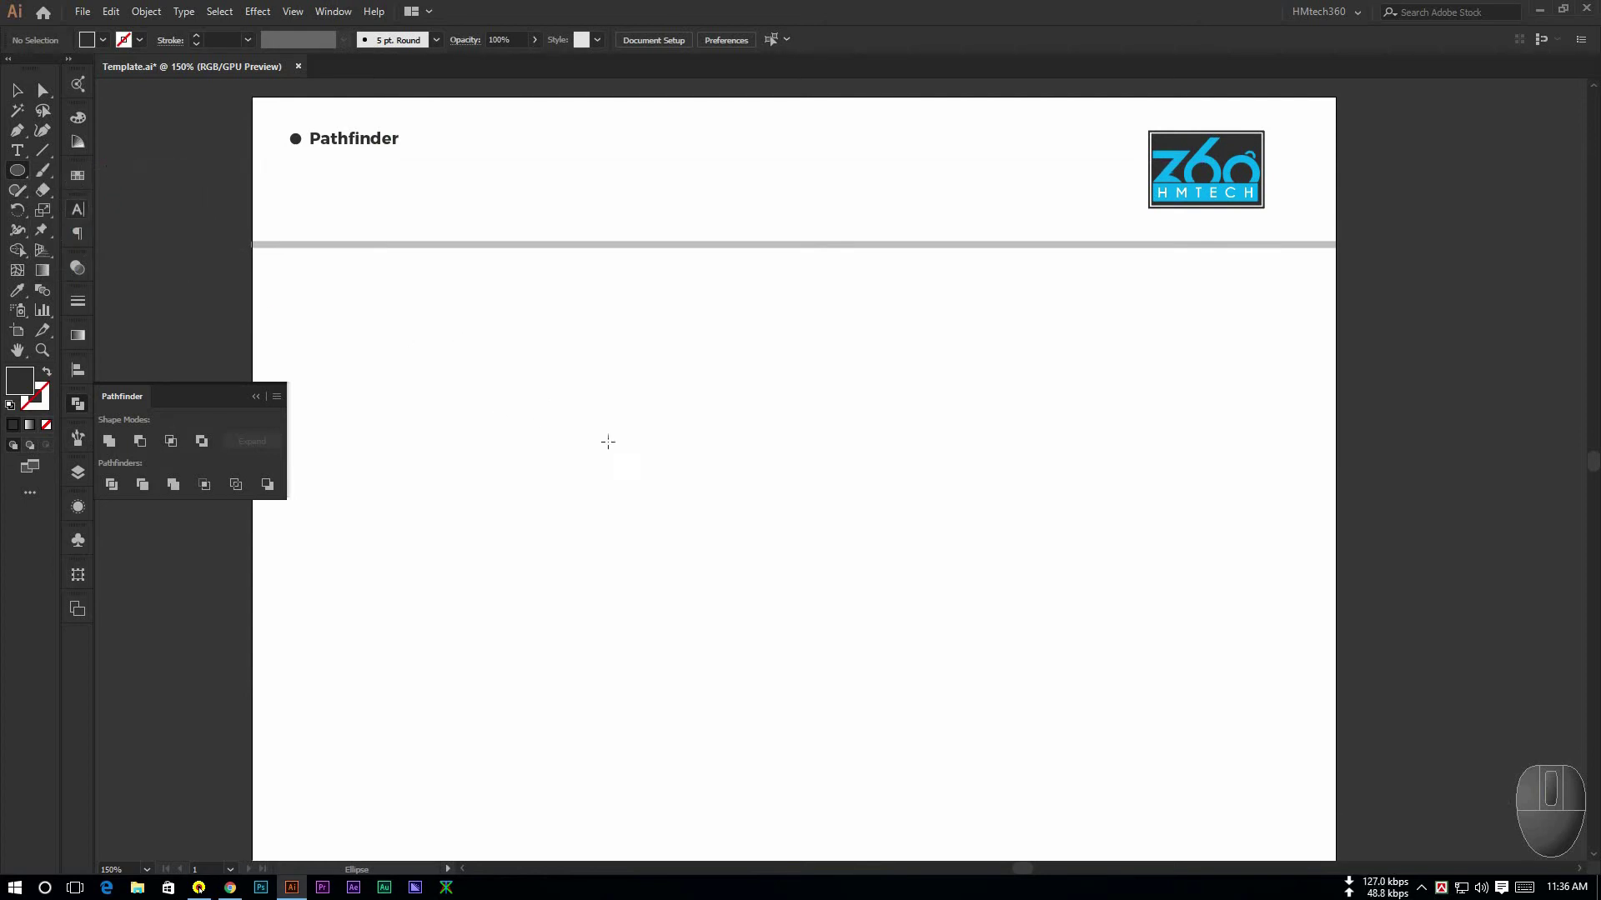
pyautogui.moveTo(590, 415); pyautogui.dragTo(683, 457)
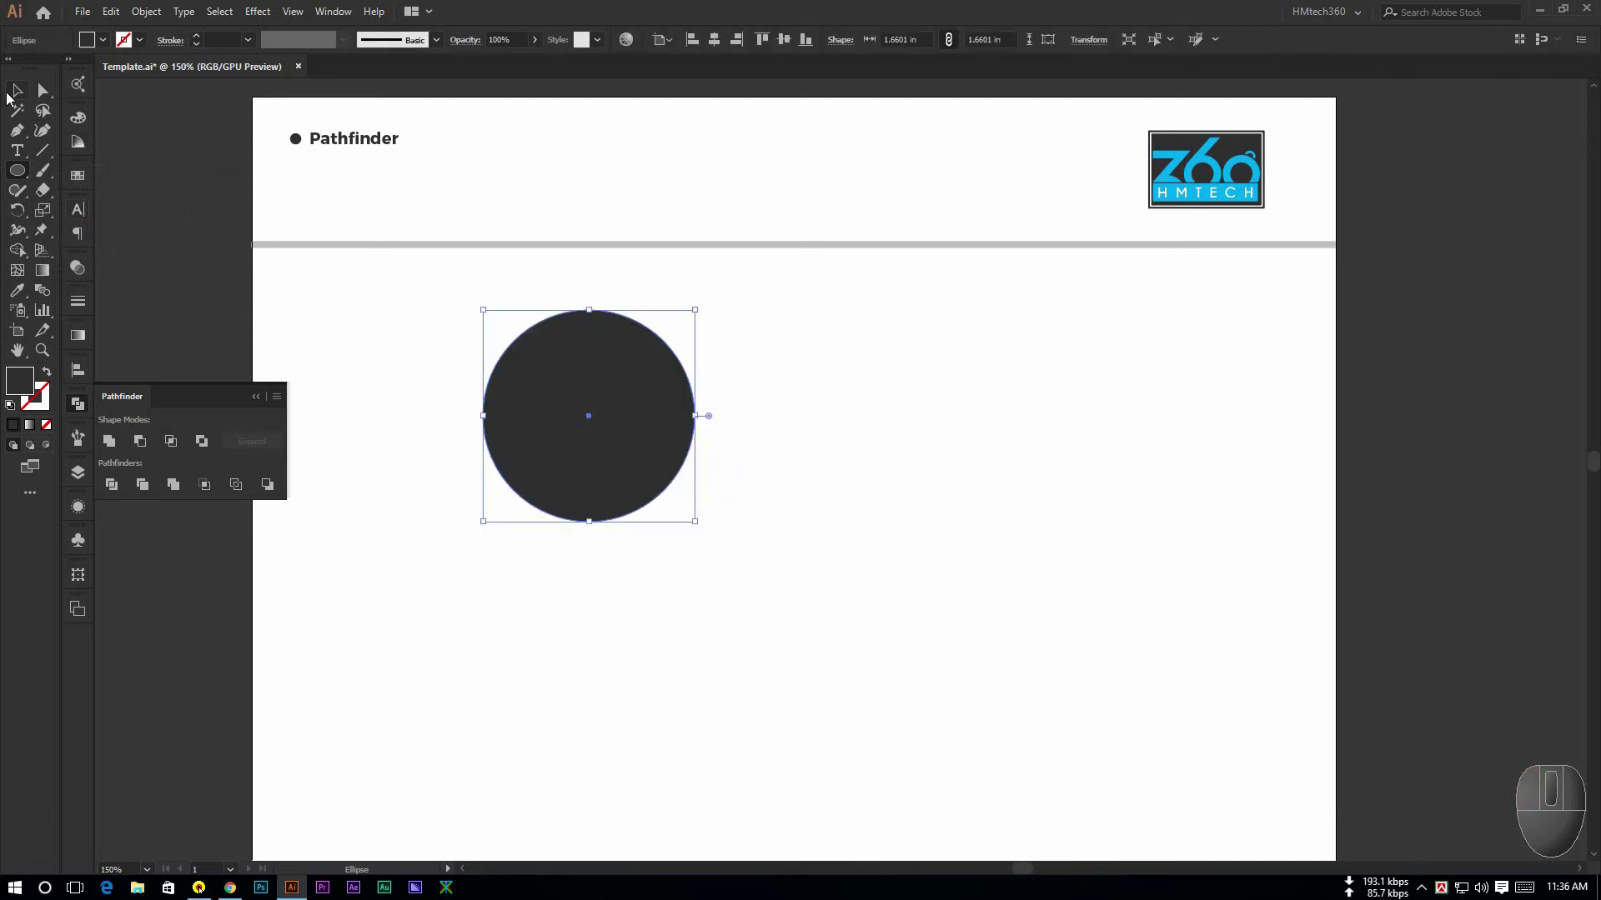
pyautogui.click(17, 90)
pyautogui.click(917, 460)
# Duplicate the dark circle to its right so that the copy partly overlaps the original
pyautogui.click(621, 442)
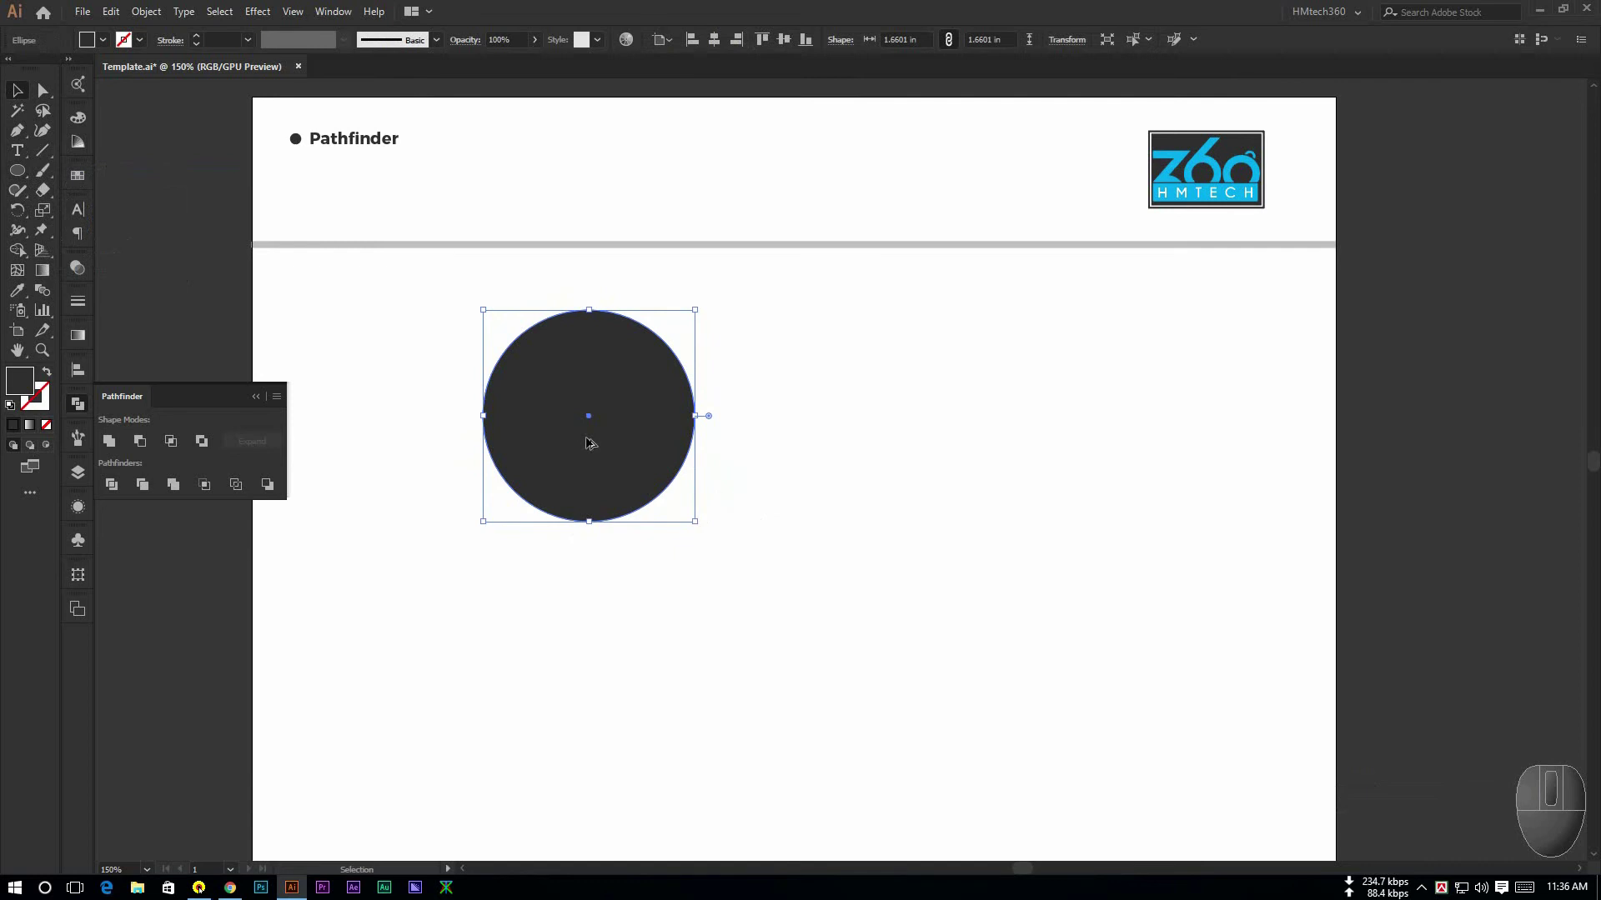
pyautogui.moveTo(621, 440); pyautogui.dragTo(722, 430)
pyautogui.scroll(1, 658, 427)
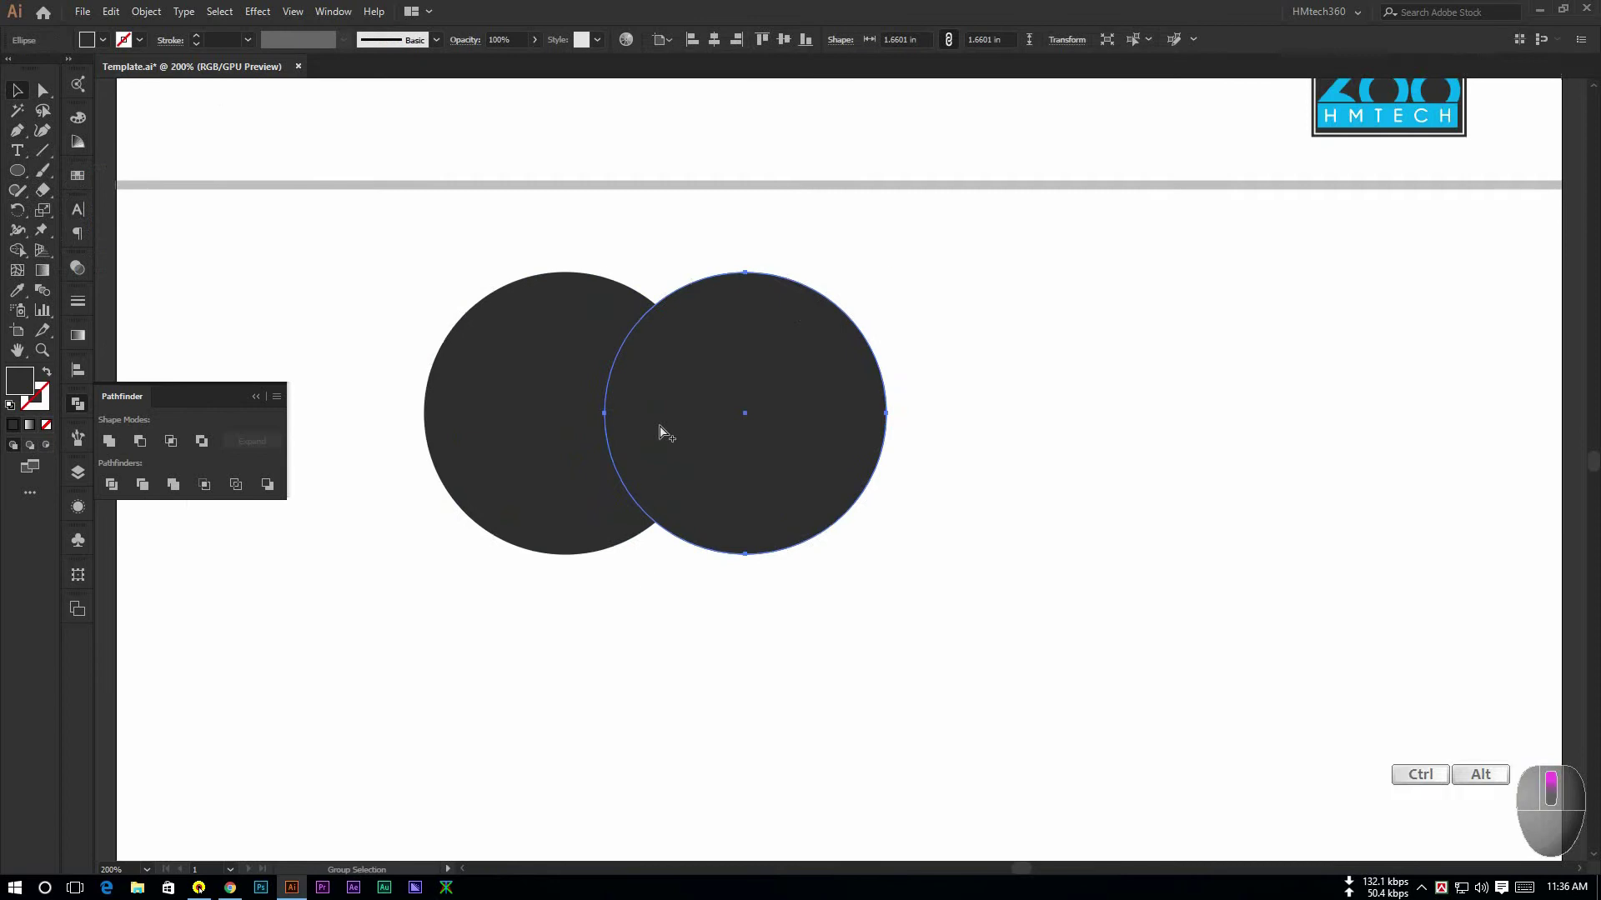
pyautogui.moveTo(568, 571); pyautogui.dragTo(567, 532)
pyautogui.click(587, 568)
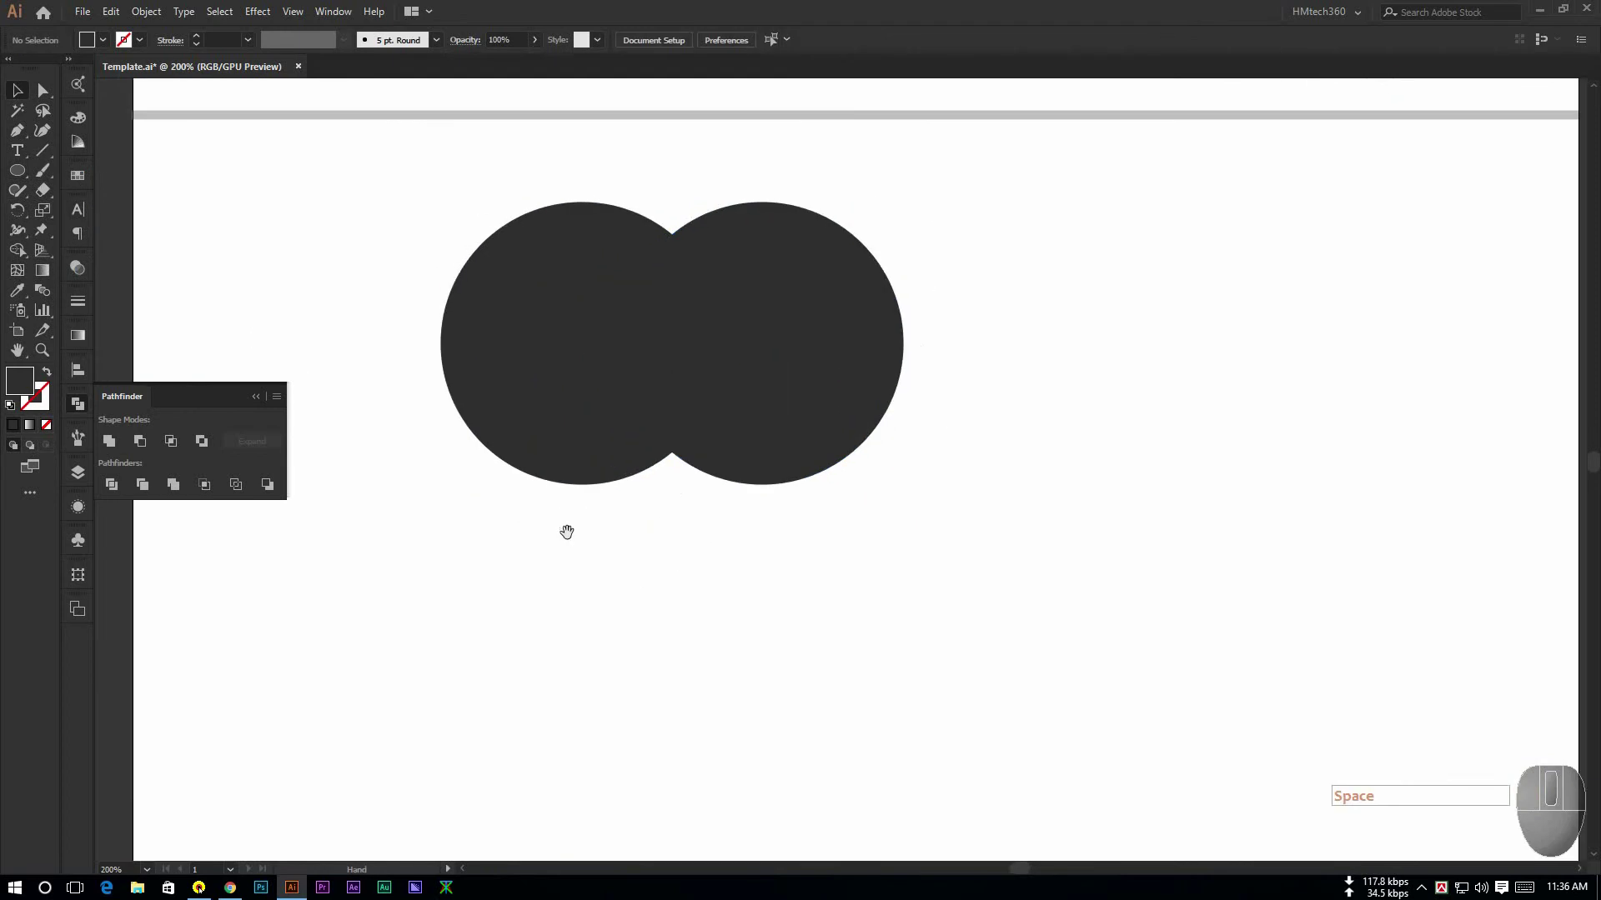
# Fill the right-hand circle with a medium blue using a hue of about 203°
pyautogui.click(728, 367)
pyautogui.click(18, 383)
pyautogui.click(18, 384)
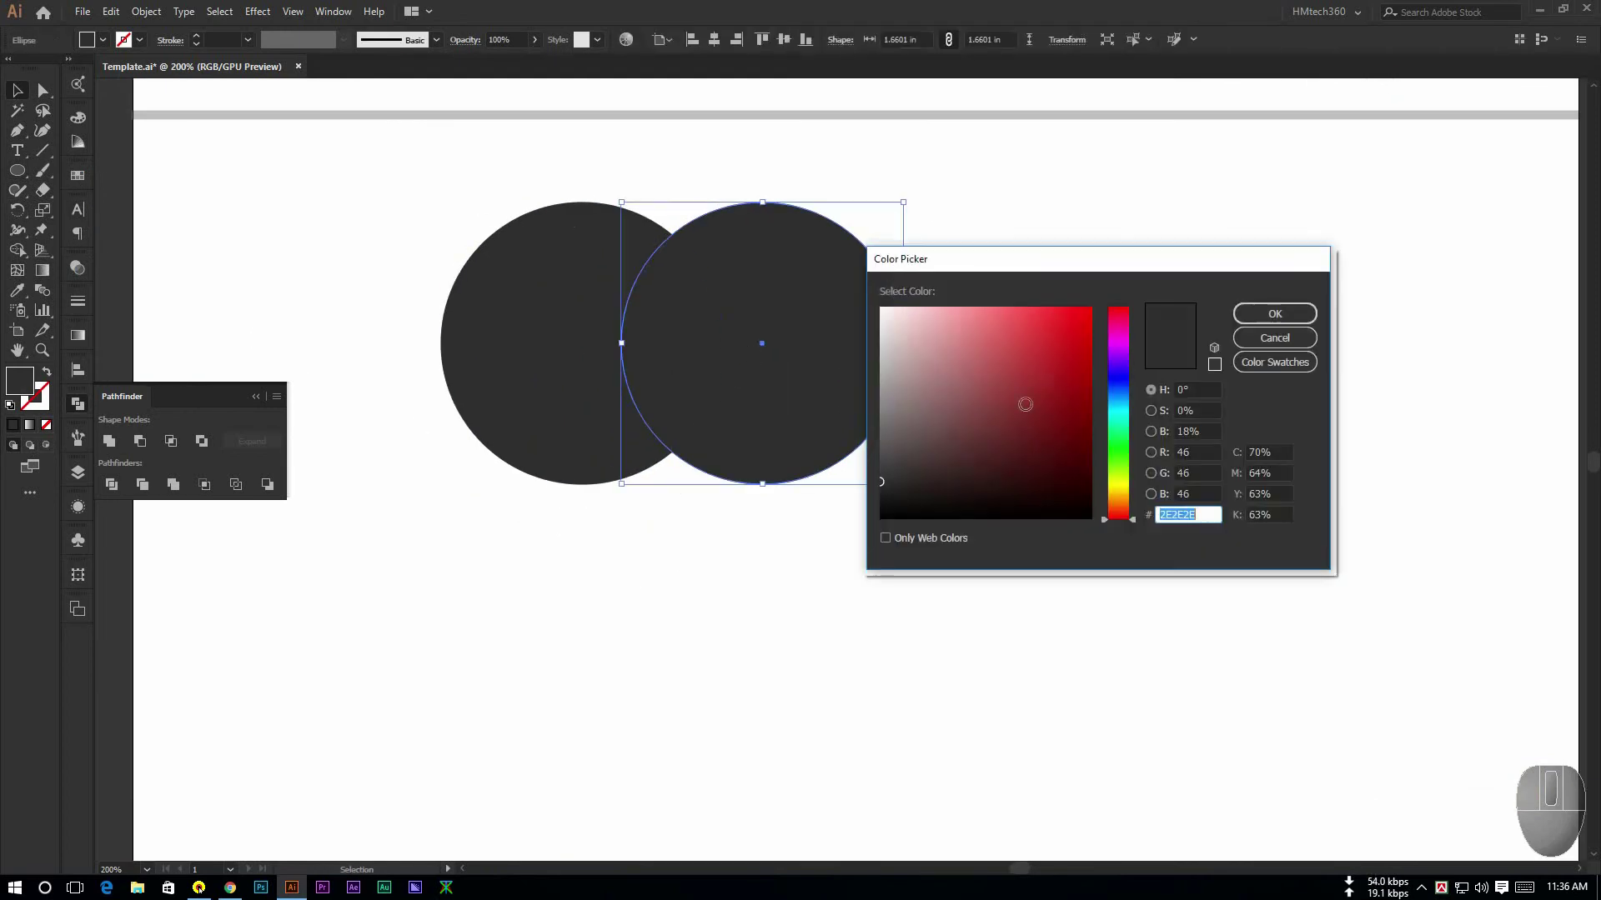
pyautogui.moveTo(1124, 414); pyautogui.dragTo(1124, 406)
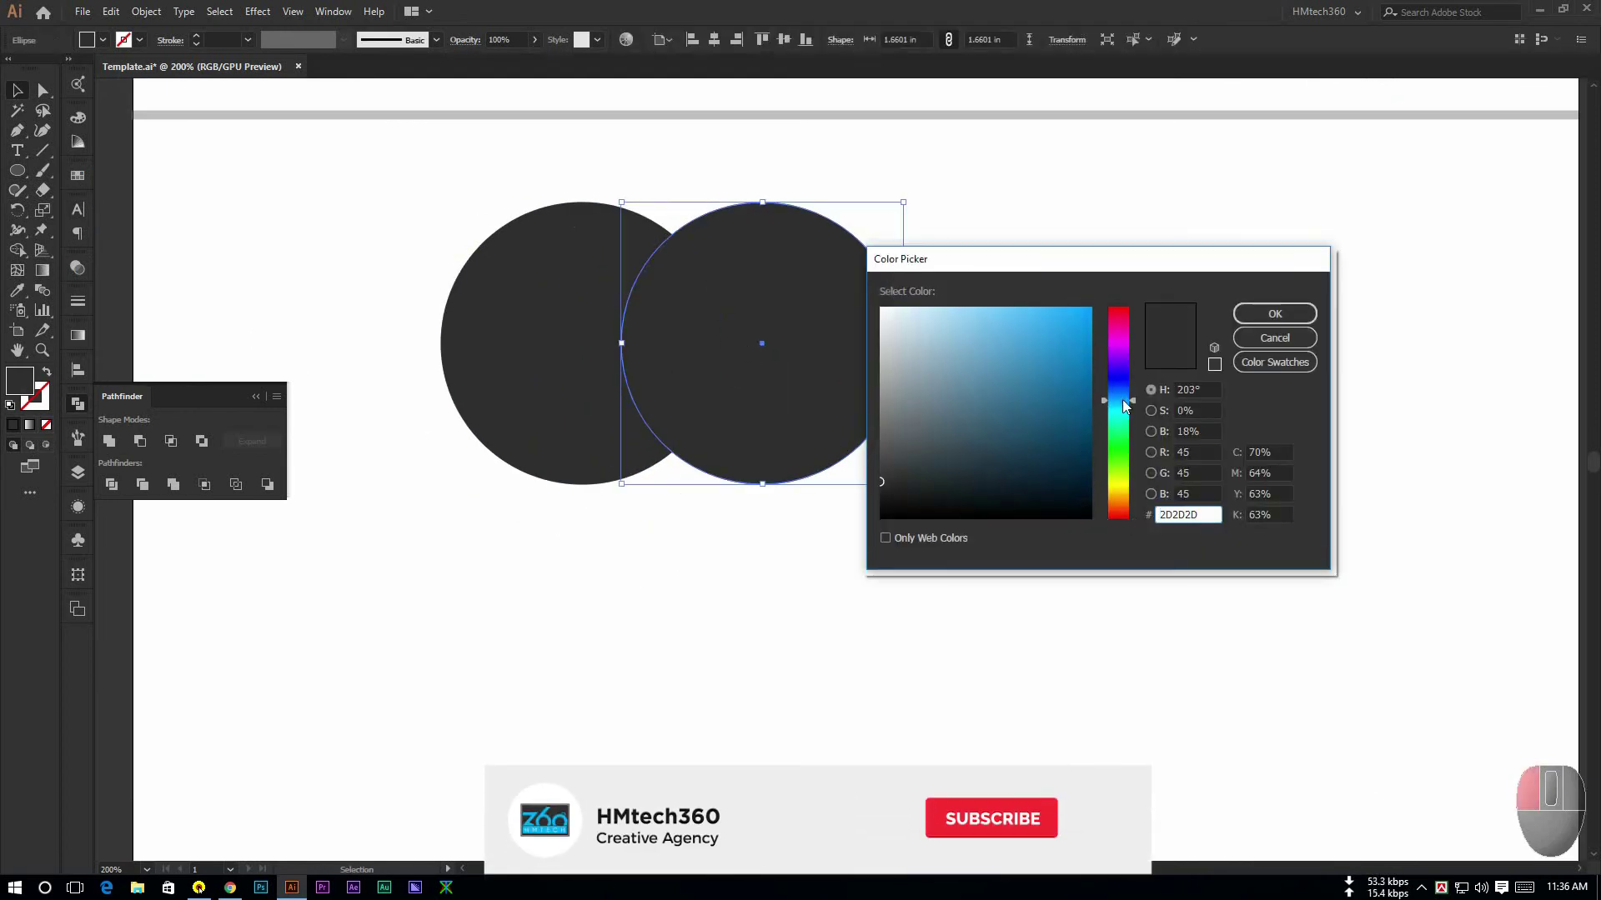
pyautogui.click(1092, 366)
pyautogui.click(1275, 314)
pyautogui.click(1144, 309)
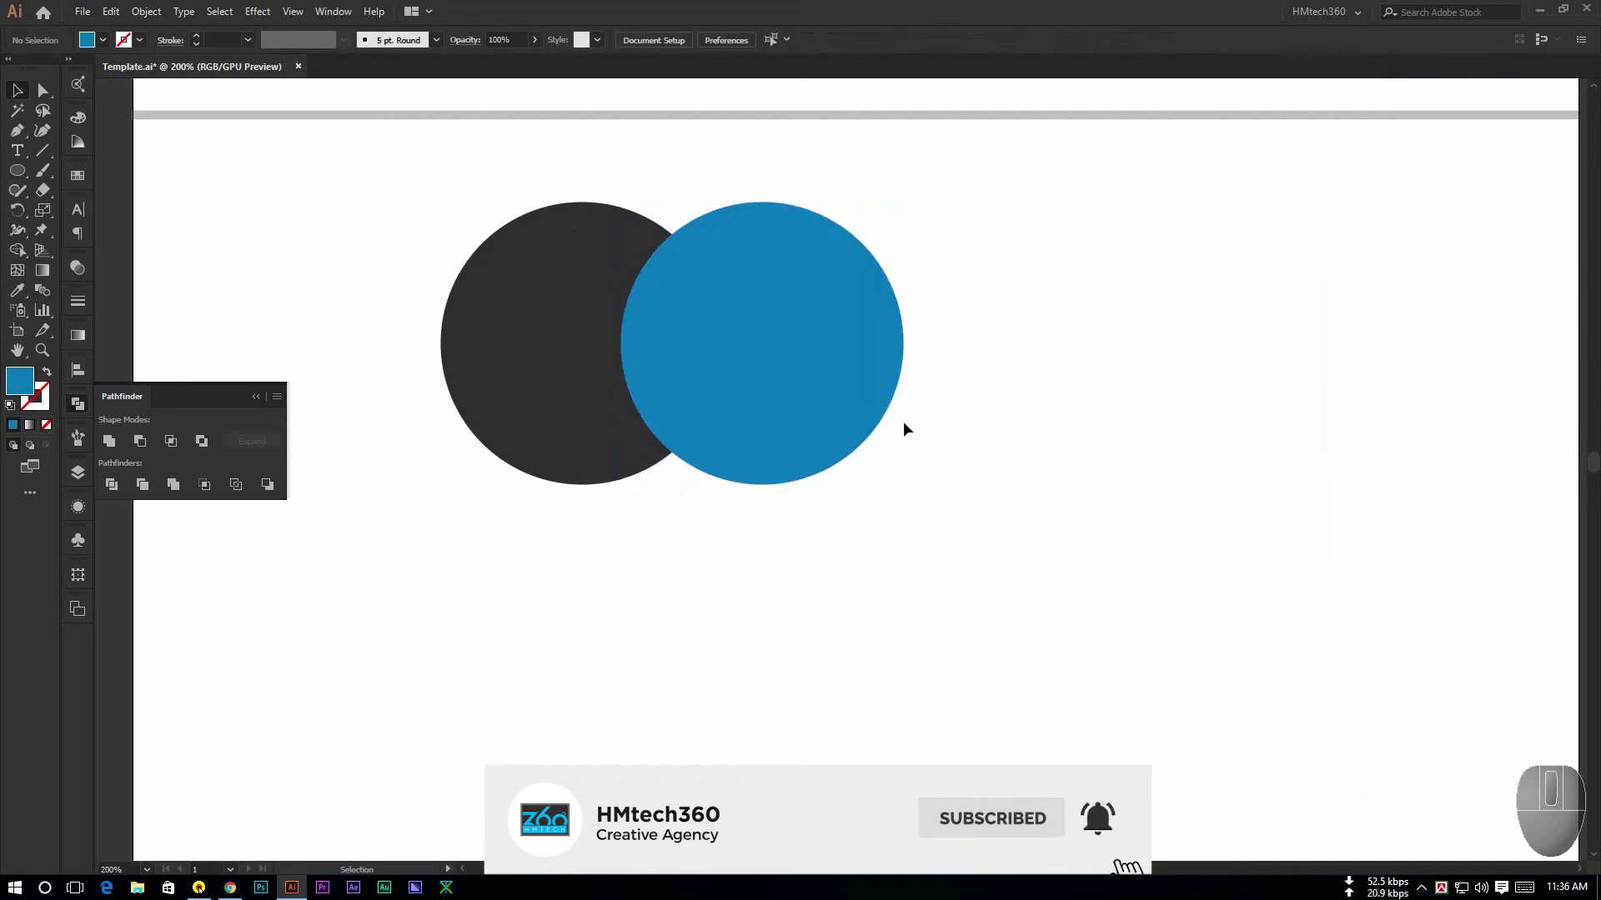
# Move the blue circle further over the dark one and shift the pair towards the artboard's left side
pyautogui.scroll(-1, 909, 417)
pyautogui.scroll(1, 926, 458)
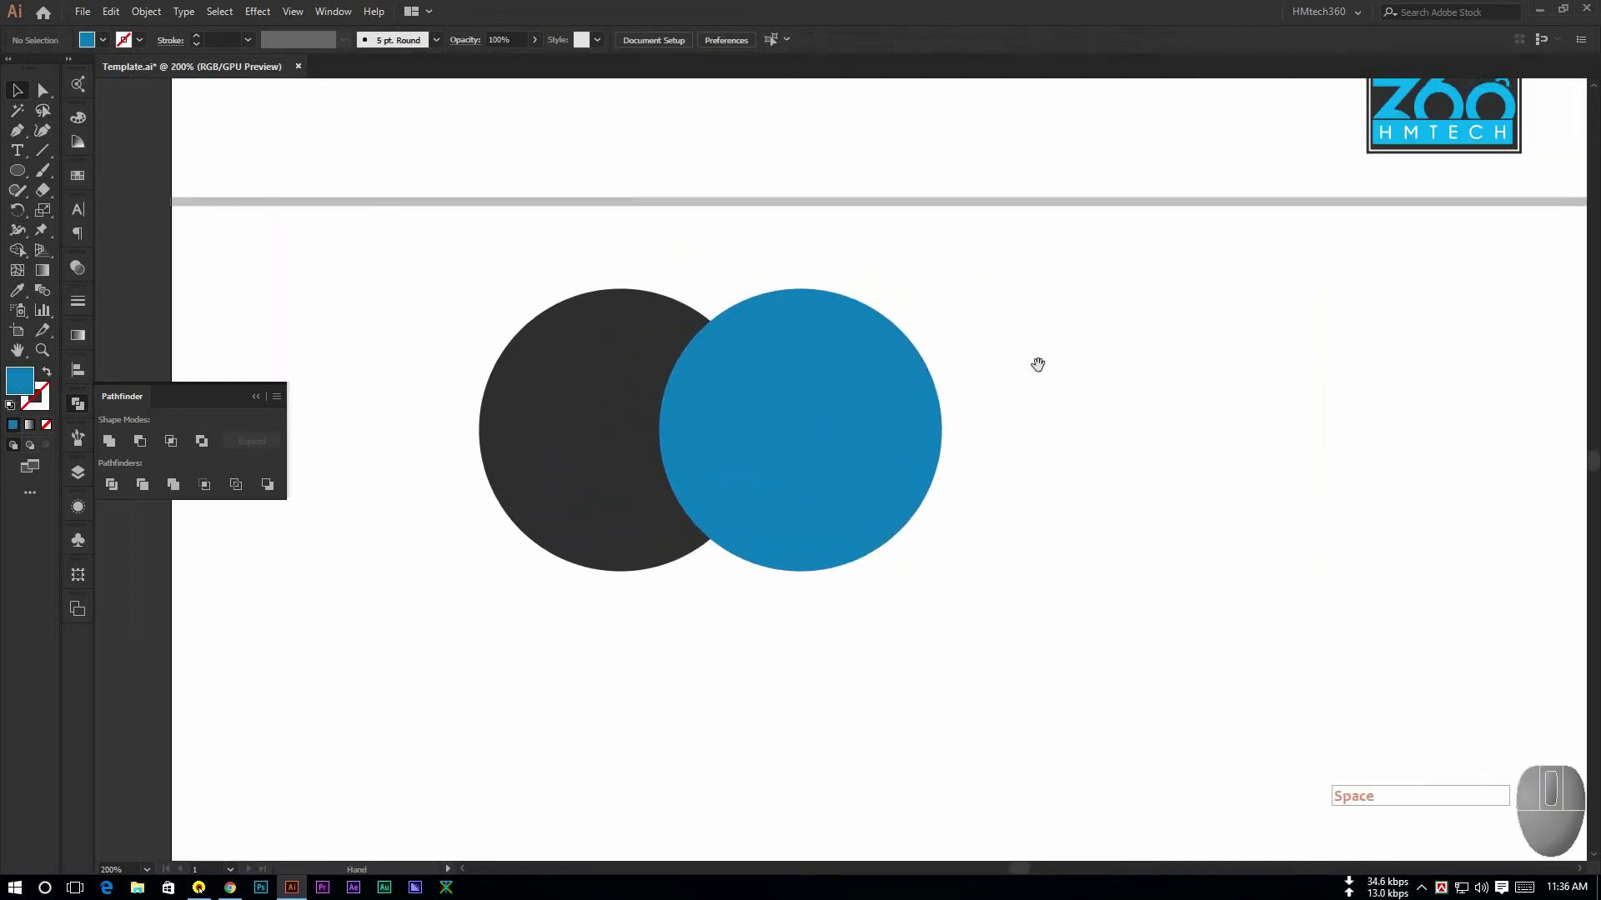
pyautogui.moveTo(795, 473); pyautogui.dragTo(750, 472)
pyautogui.click(957, 440)
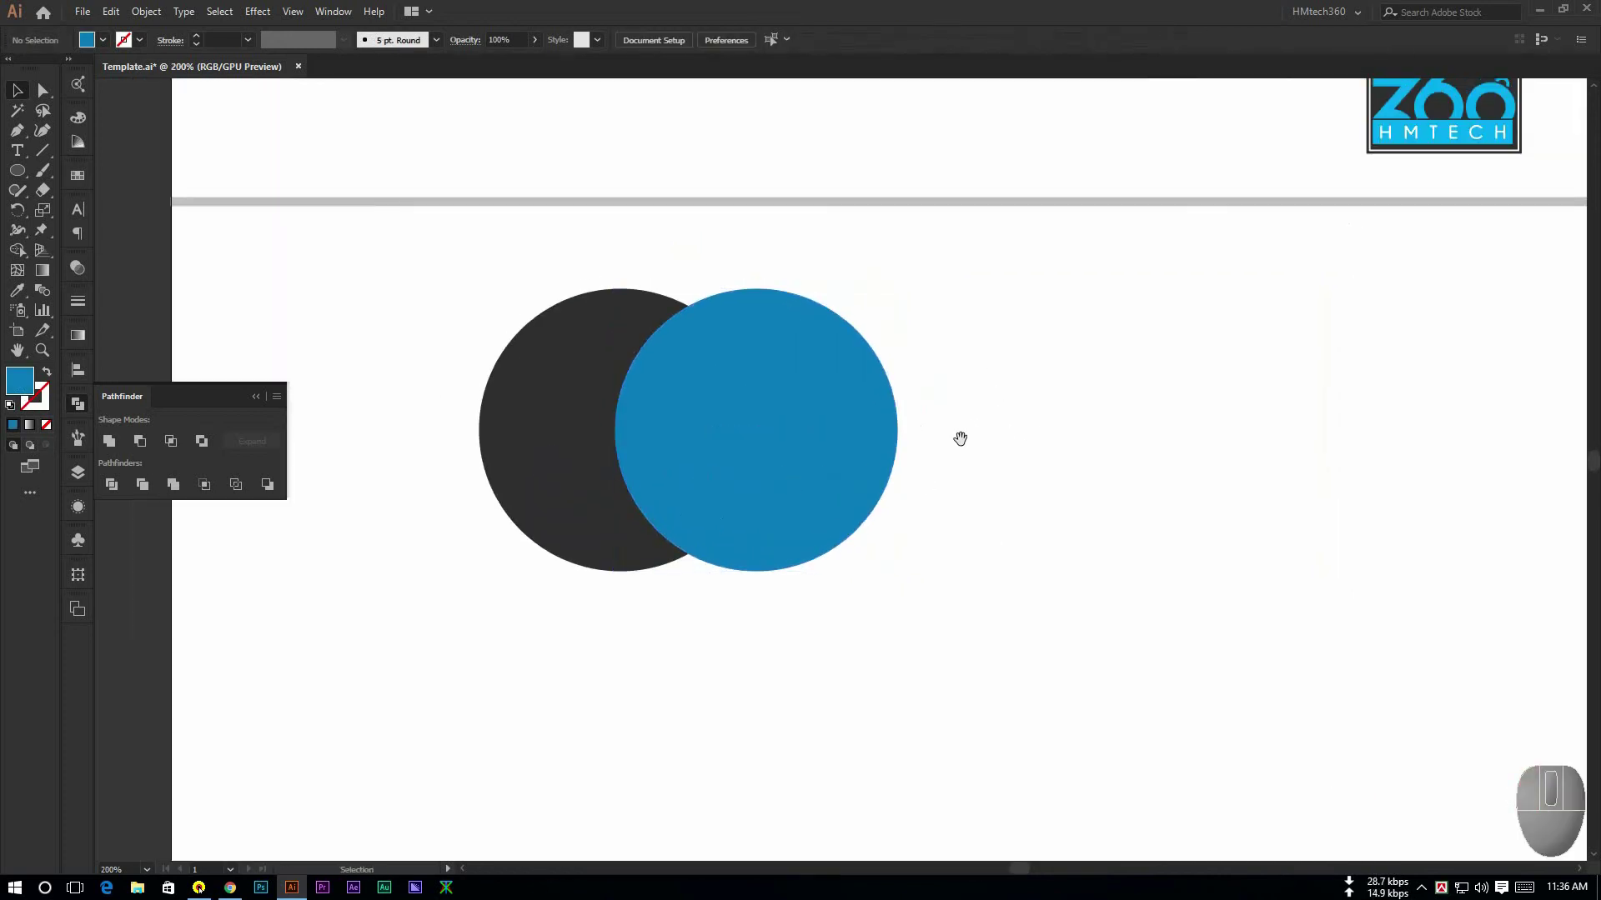
pyautogui.scroll(-1, 618, 470)
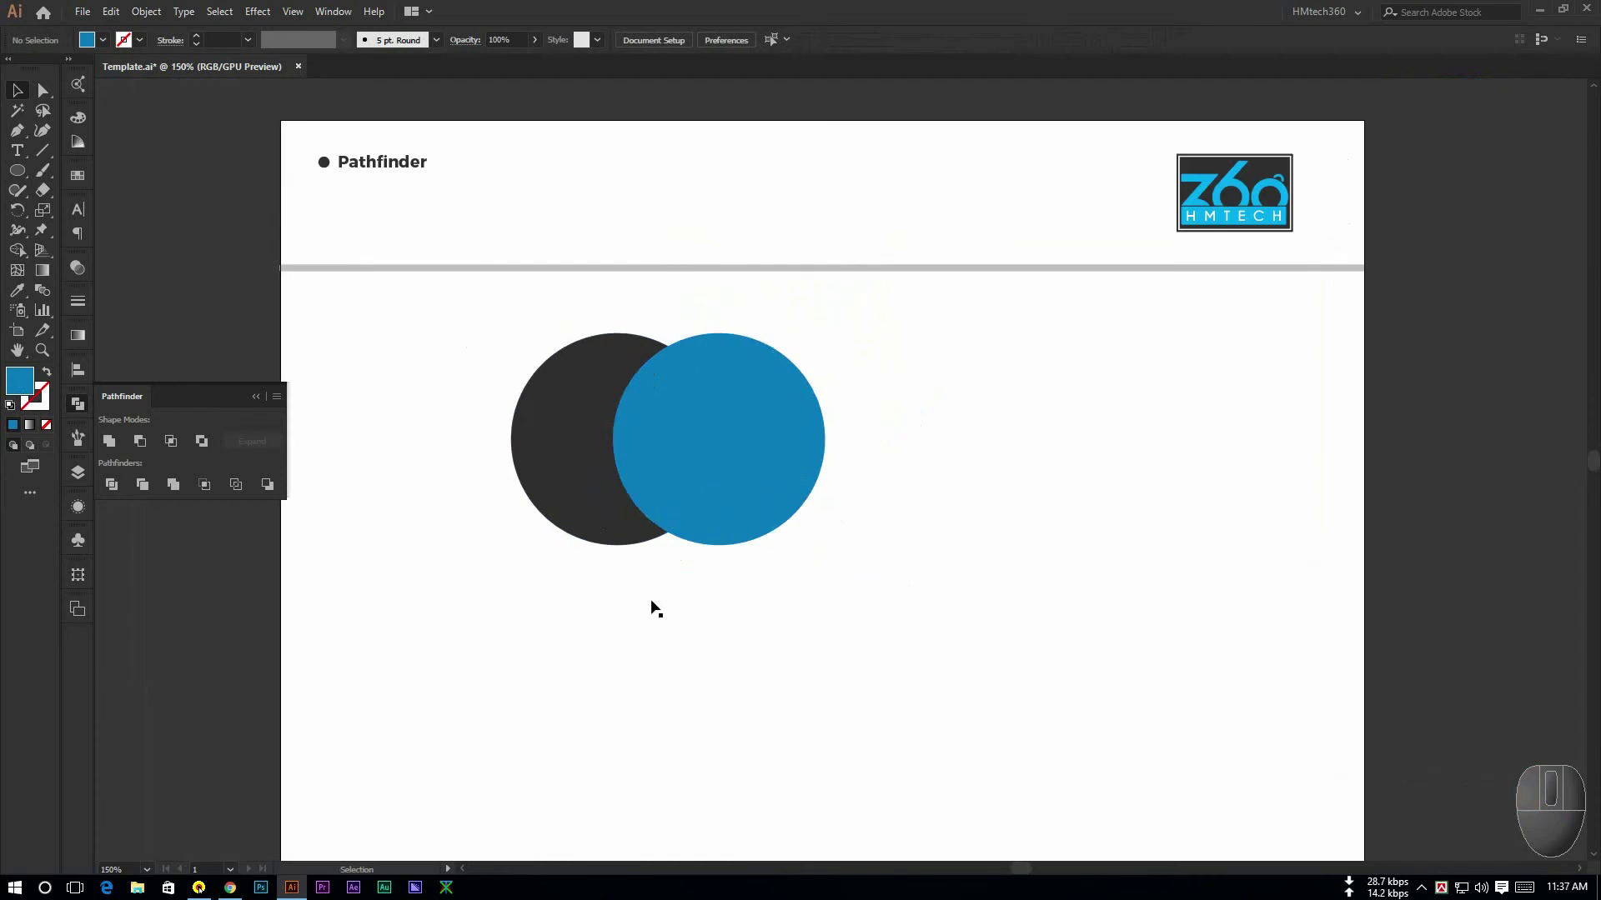
pyautogui.moveTo(652, 602); pyautogui.dragTo(658, 438)
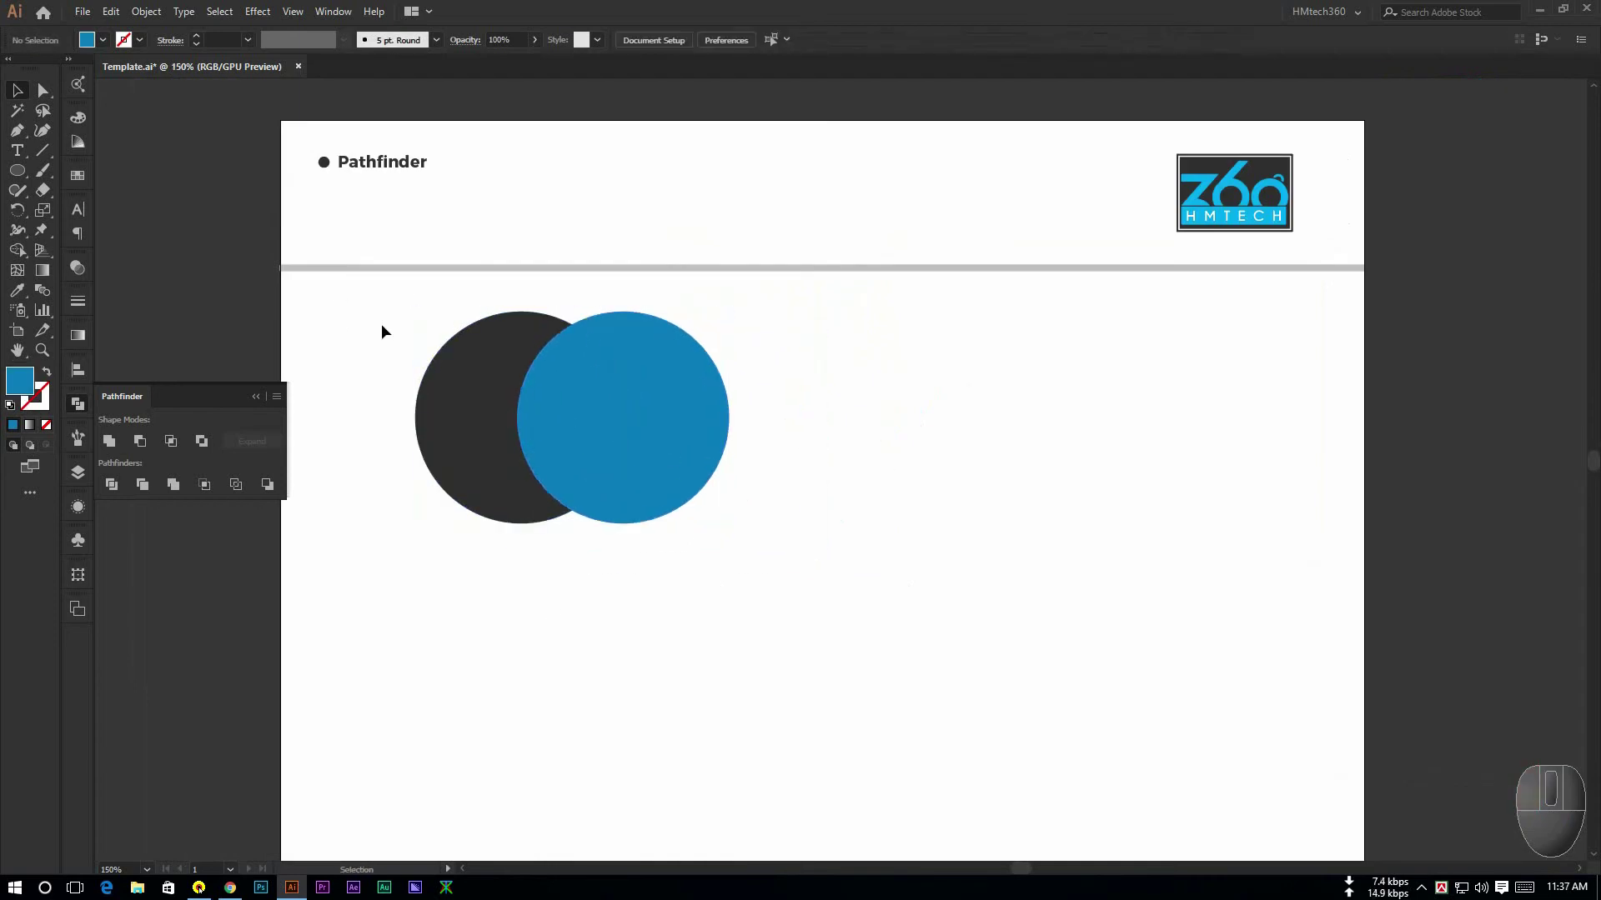
# Duplicate the overlapping circle pair and place the copy to the right, level with the original
pyautogui.moveTo(382, 324); pyautogui.dragTo(1042, 400)
pyautogui.moveTo(1023, 612); pyautogui.dragTo(842, 640)
pyautogui.click(841, 640)
pyautogui.moveTo(704, 614); pyautogui.dragTo(1123, 311)
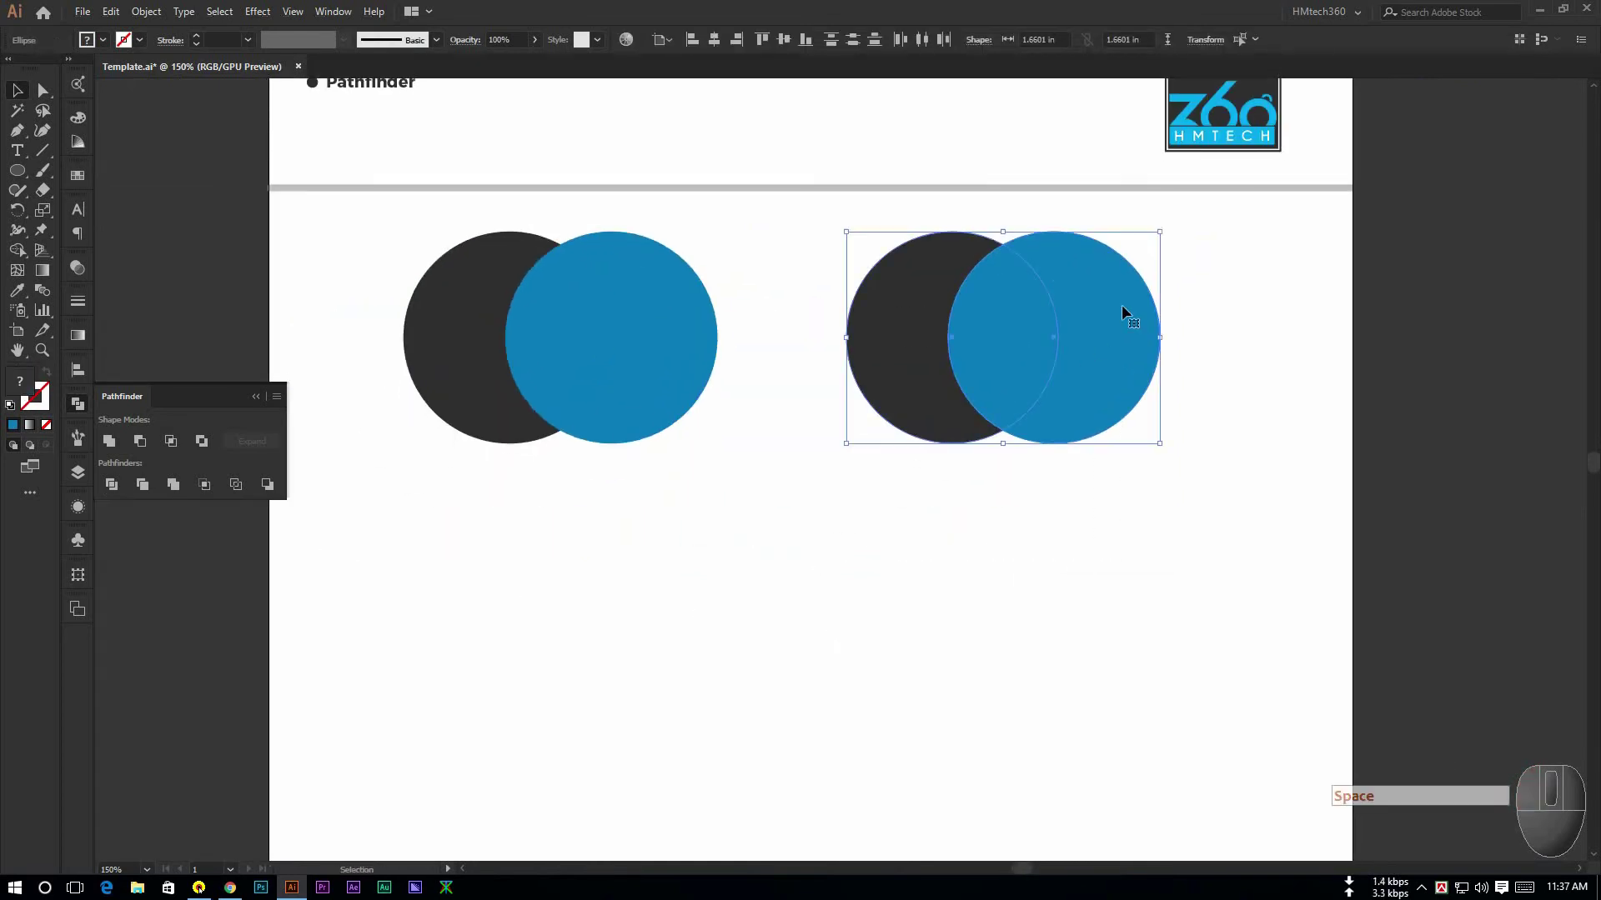
pyautogui.click(957, 500)
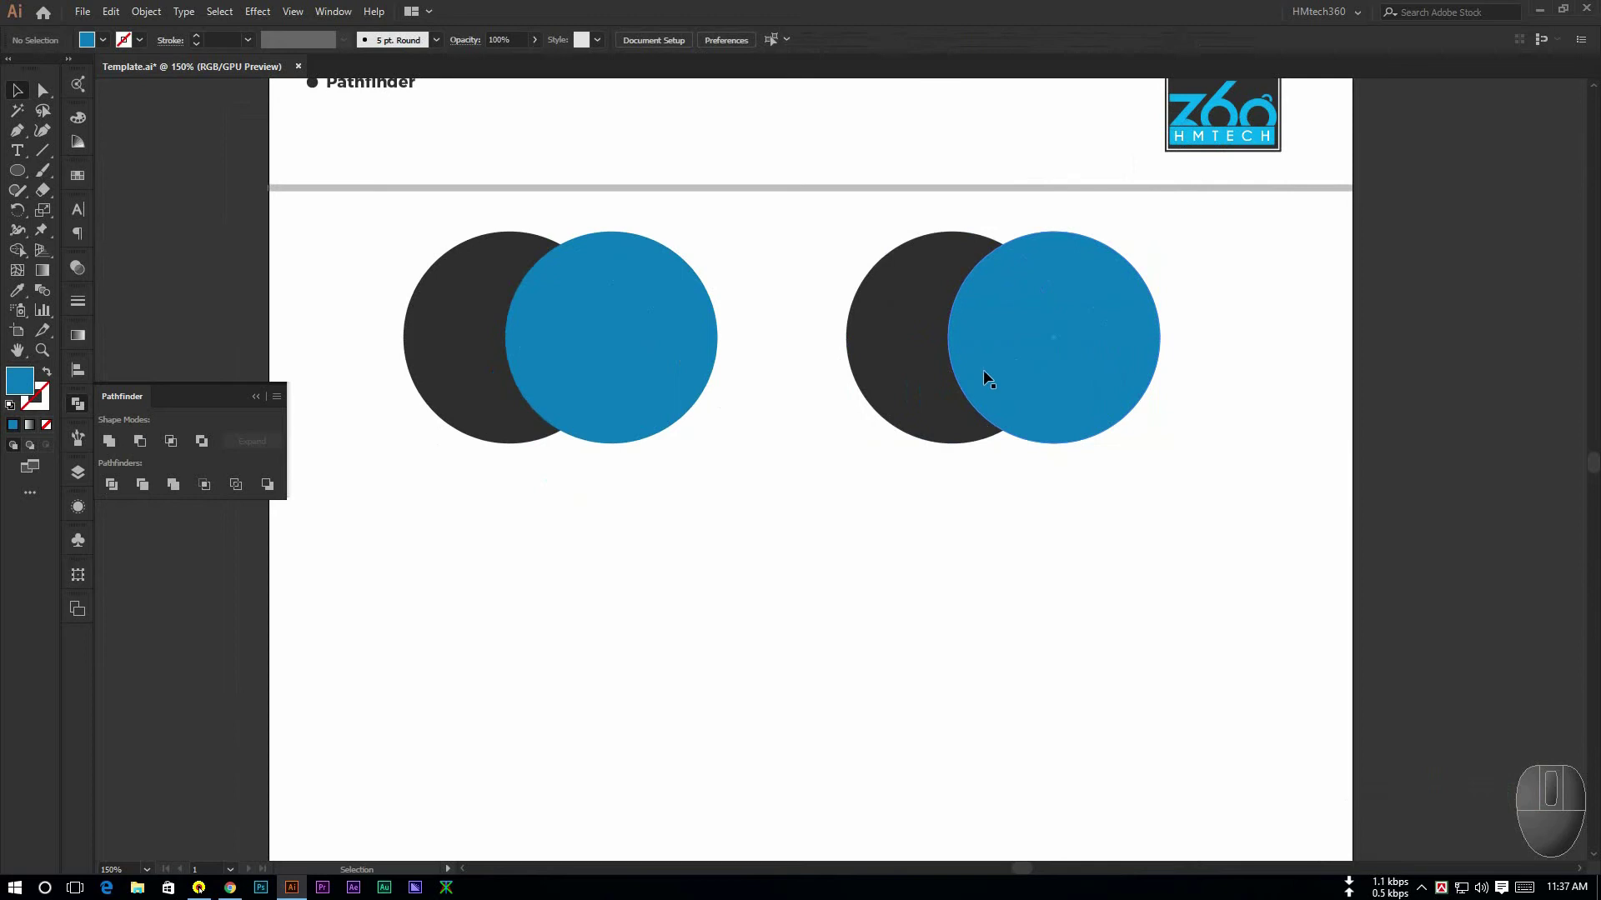
pyautogui.moveTo(921, 500); pyautogui.dragTo(1058, 293)
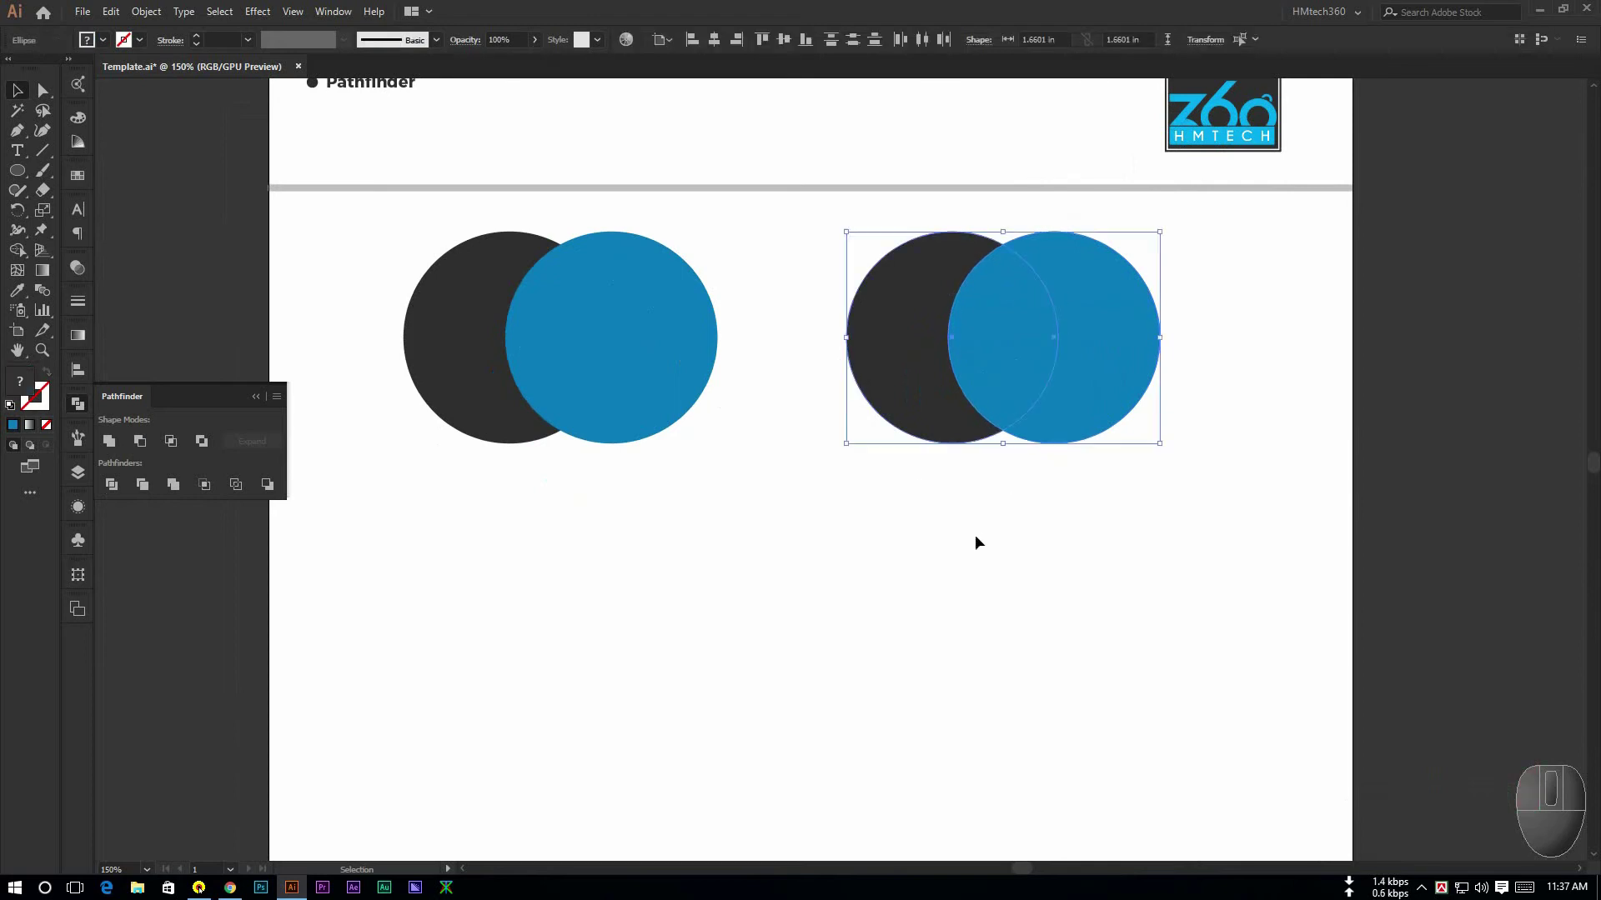
pyautogui.click(968, 503)
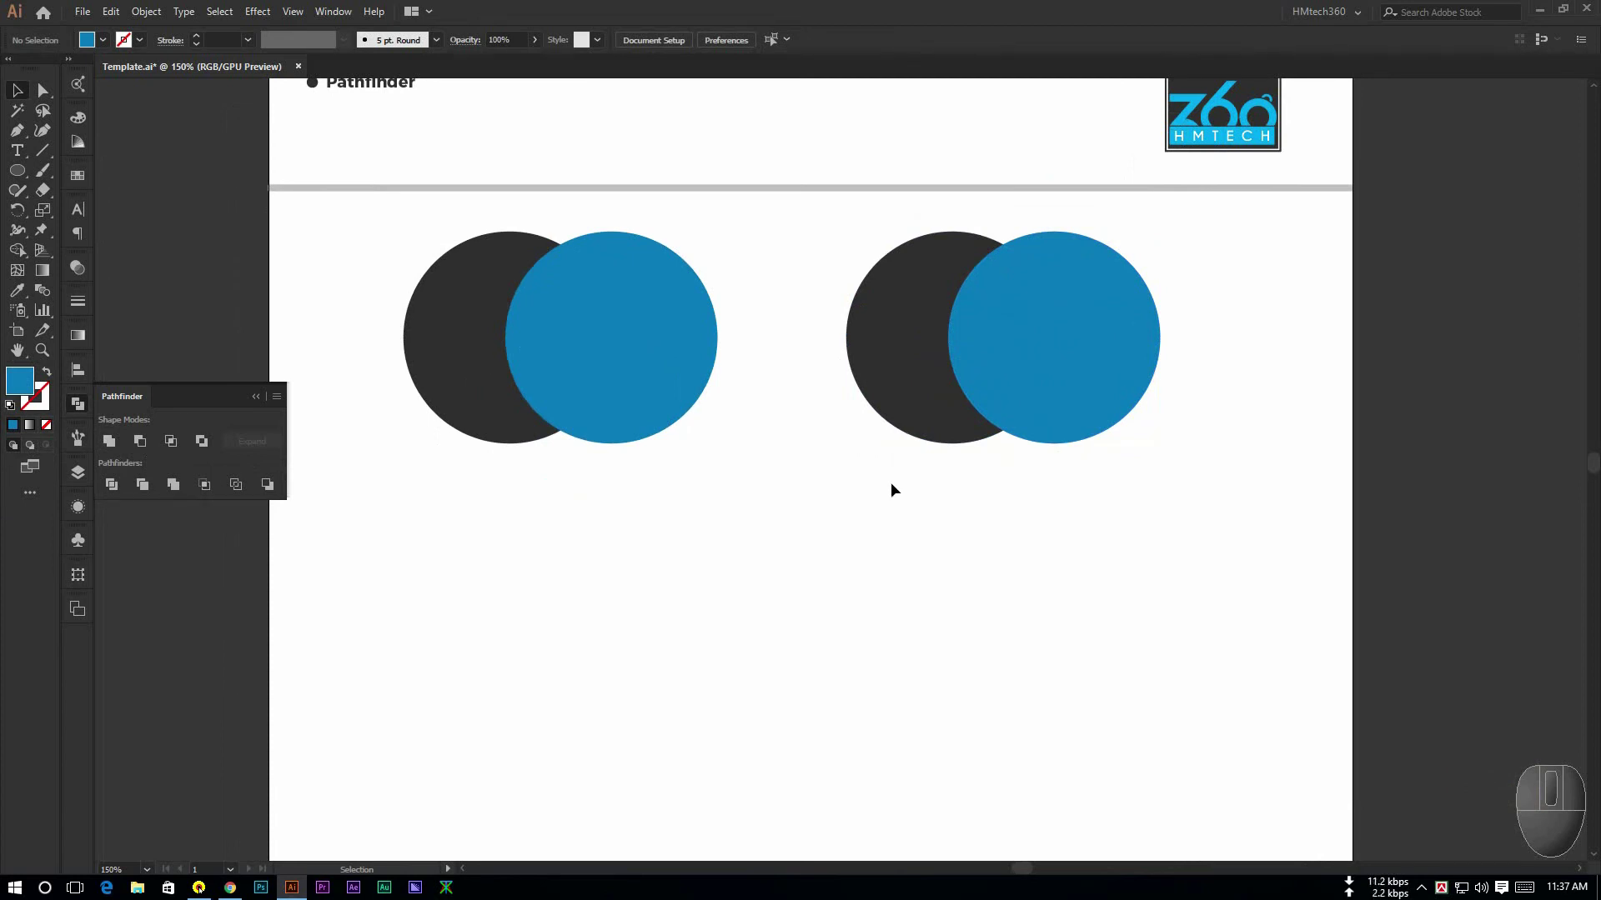
# Move the copied circle pair down to the middle of the artboard, below the original pair
pyautogui.moveTo(835, 463); pyautogui.dragTo(882, 564)
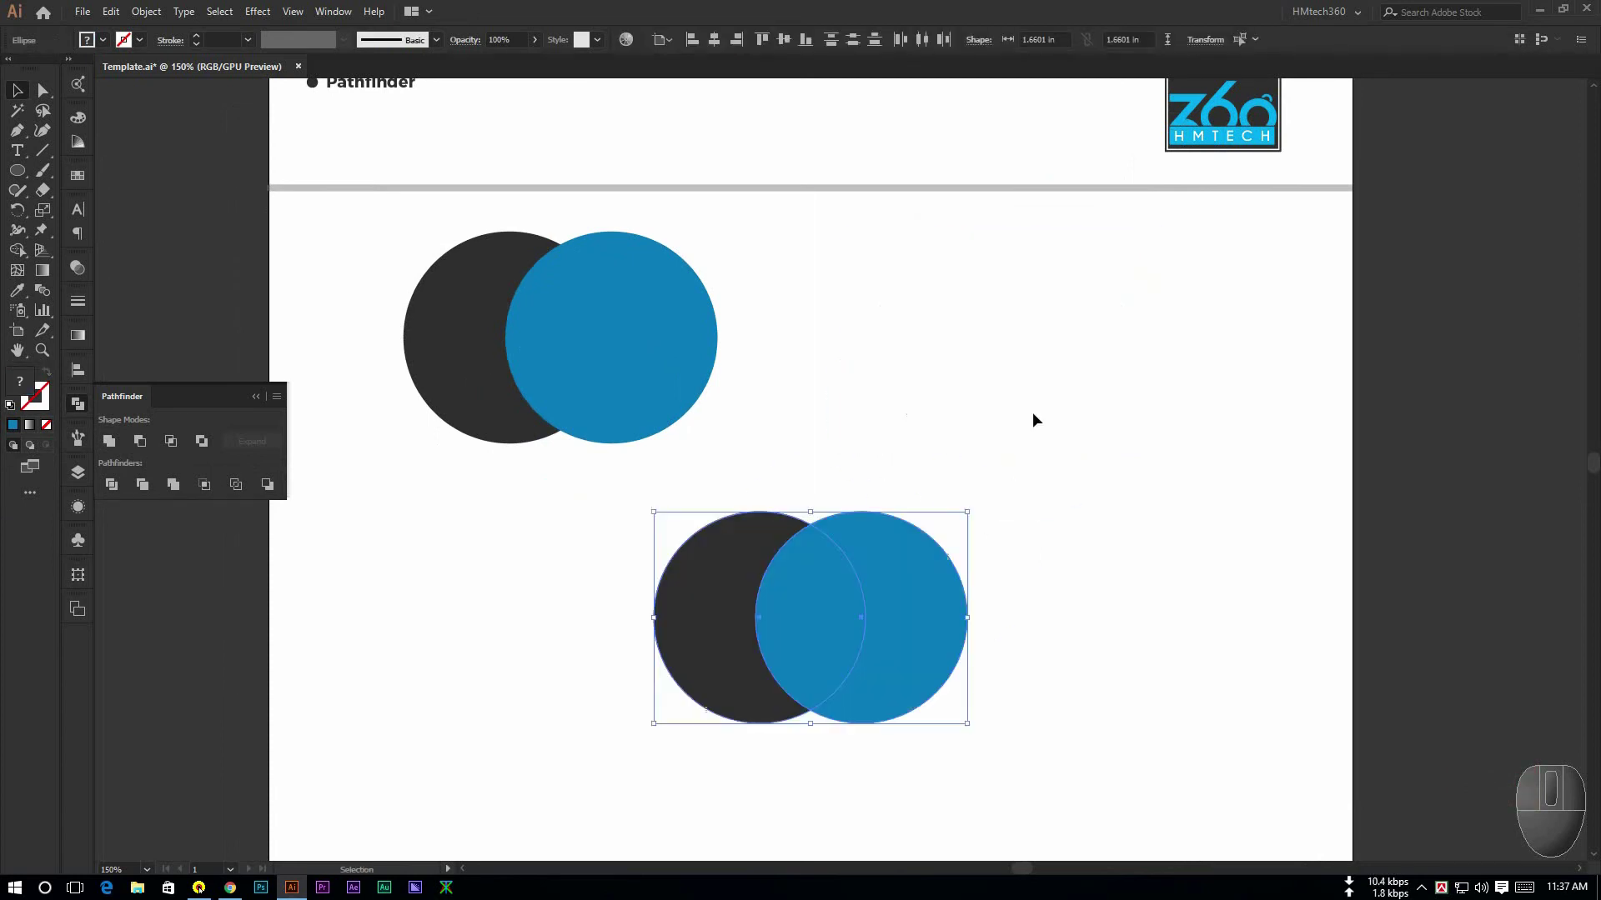
pyautogui.click(1035, 413)
pyautogui.press('space')
pyautogui.moveTo(942, 465); pyautogui.dragTo(991, 350)
# Enlarge the copied pair's blue circle from its centre and shift its dark circle slightly down and left
pyautogui.click(898, 565)
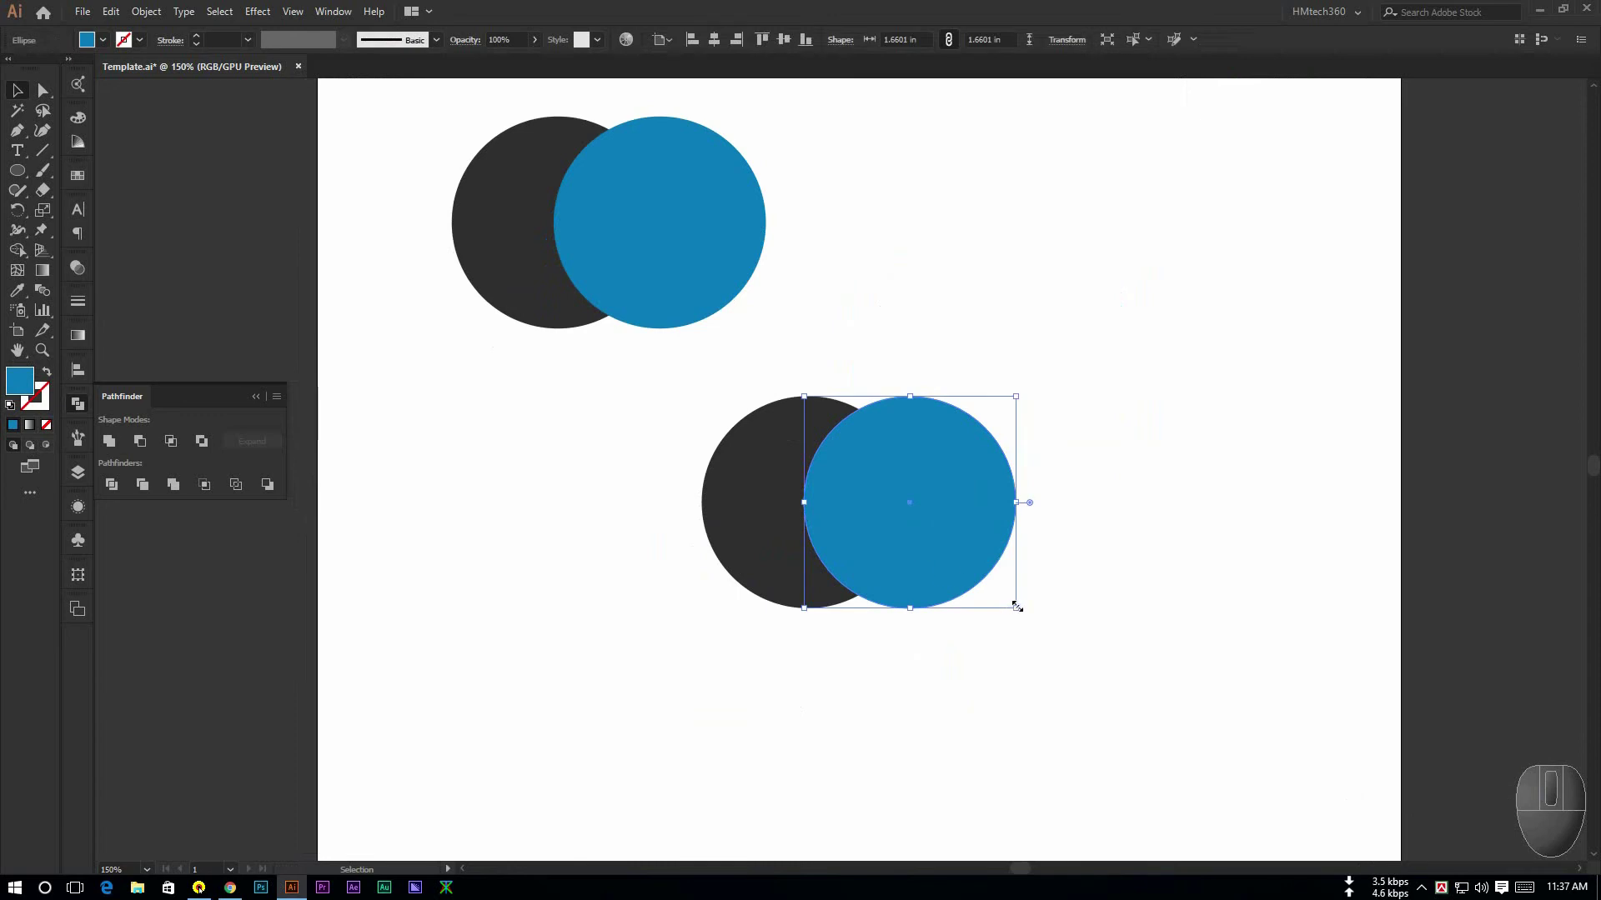
pyautogui.moveTo(1016, 609); pyautogui.dragTo(1043, 637)
pyautogui.moveTo(730, 524); pyautogui.dragTo(671, 557)
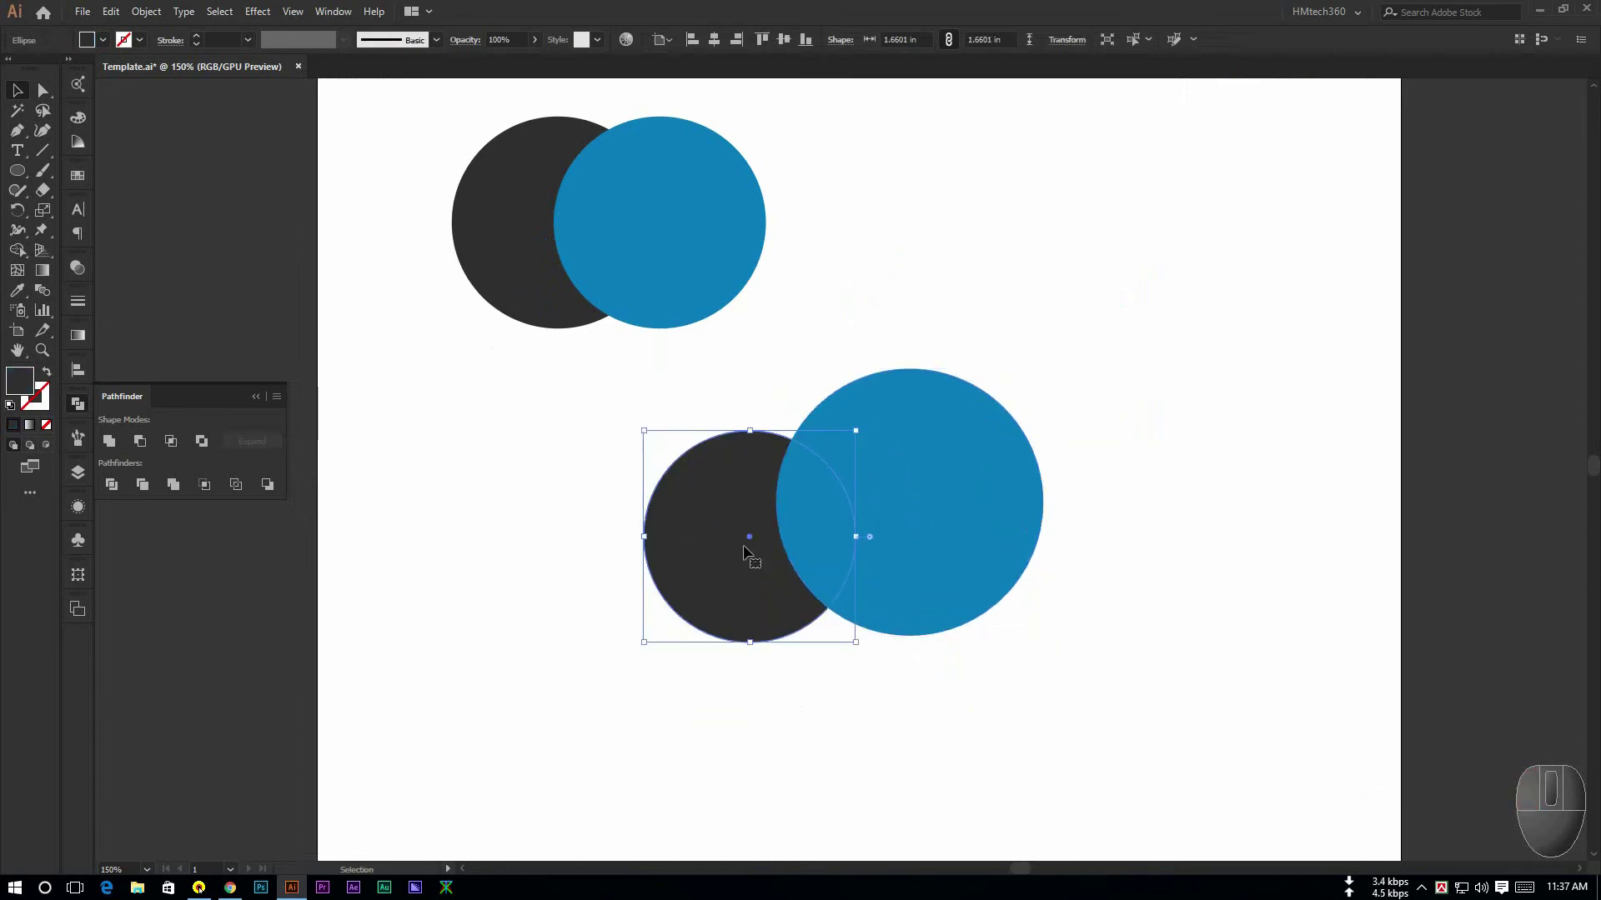
# Move the copied pair down and scale it down to about 1.13 in for the dark circle and 1.42 in for the blue
pyautogui.moveTo(610, 694); pyautogui.dragTo(932, 455)
pyautogui.moveTo(937, 458); pyautogui.dragTo(952, 530)
pyautogui.click(1126, 429)
pyautogui.moveTo(583, 464); pyautogui.dragTo(1004, 668)
pyautogui.click(1083, 625)
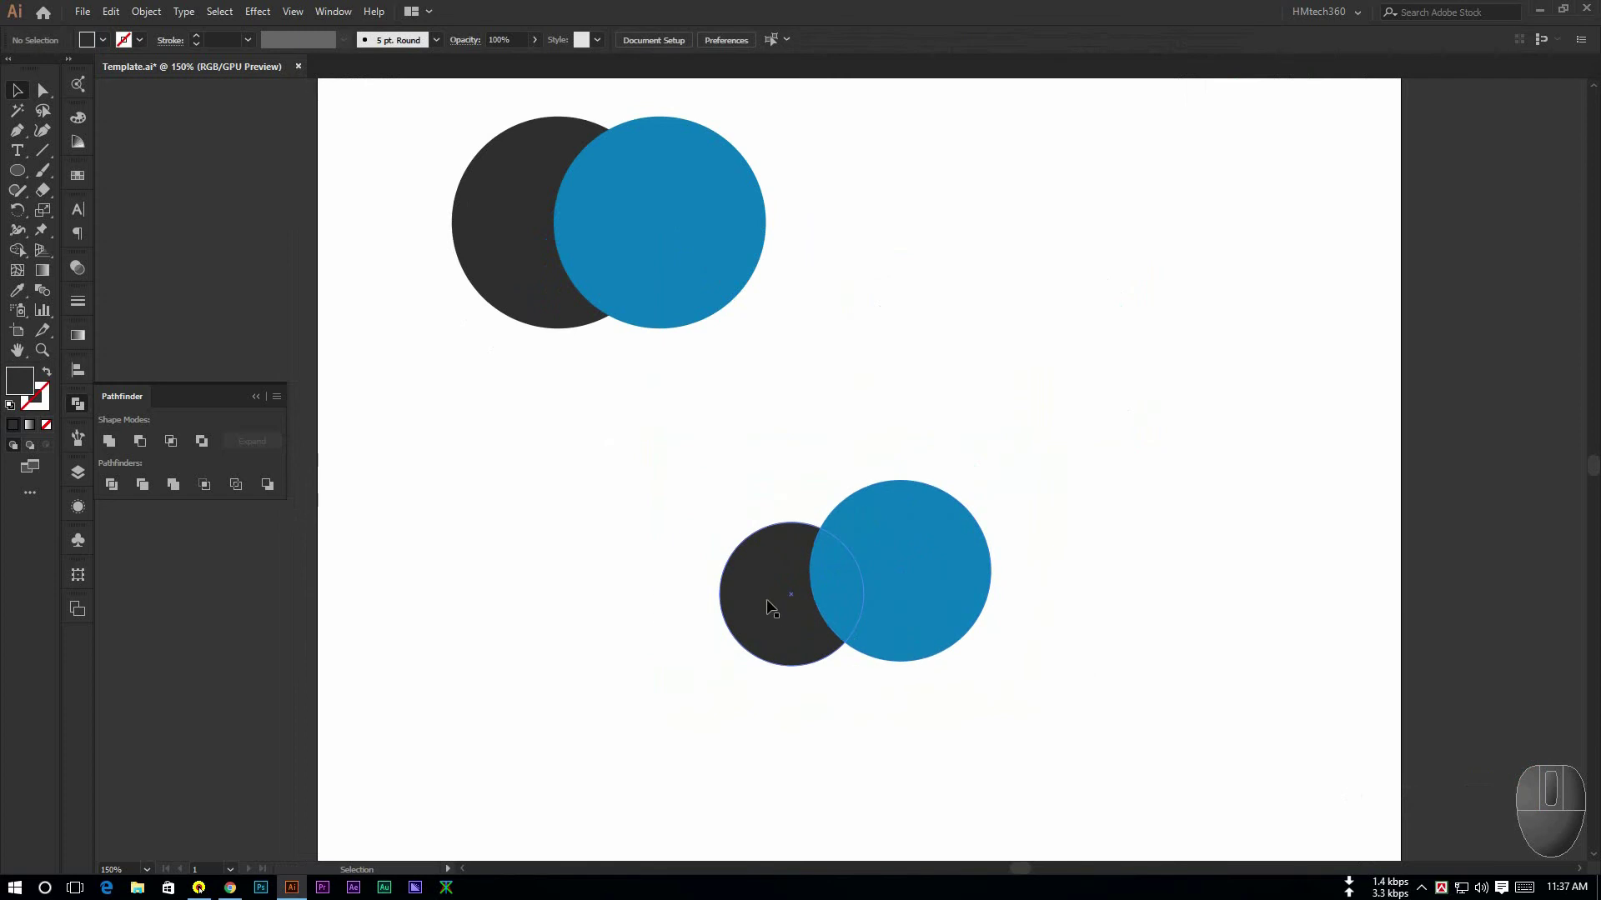
# Add two smaller dark circles about 0.98 in across, copied from the dark circle, at the top and bottom of the cluster
pyautogui.moveTo(770, 606); pyautogui.dragTo(817, 552)
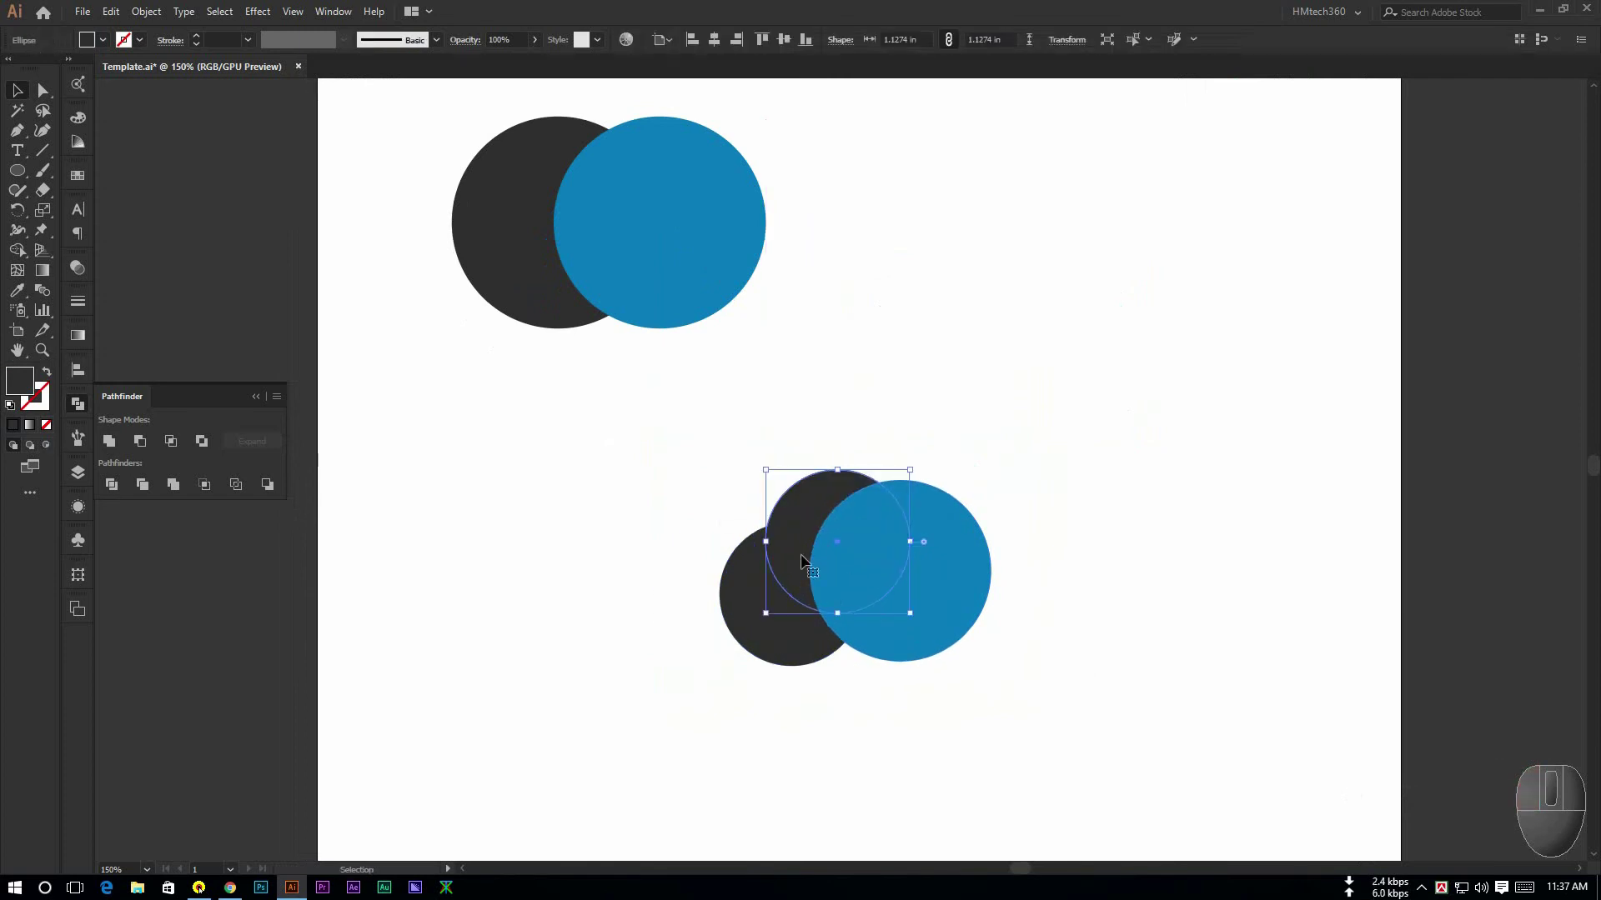
pyautogui.moveTo(907, 611); pyautogui.dragTo(896, 601)
pyautogui.moveTo(822, 528); pyautogui.dragTo(836, 564)
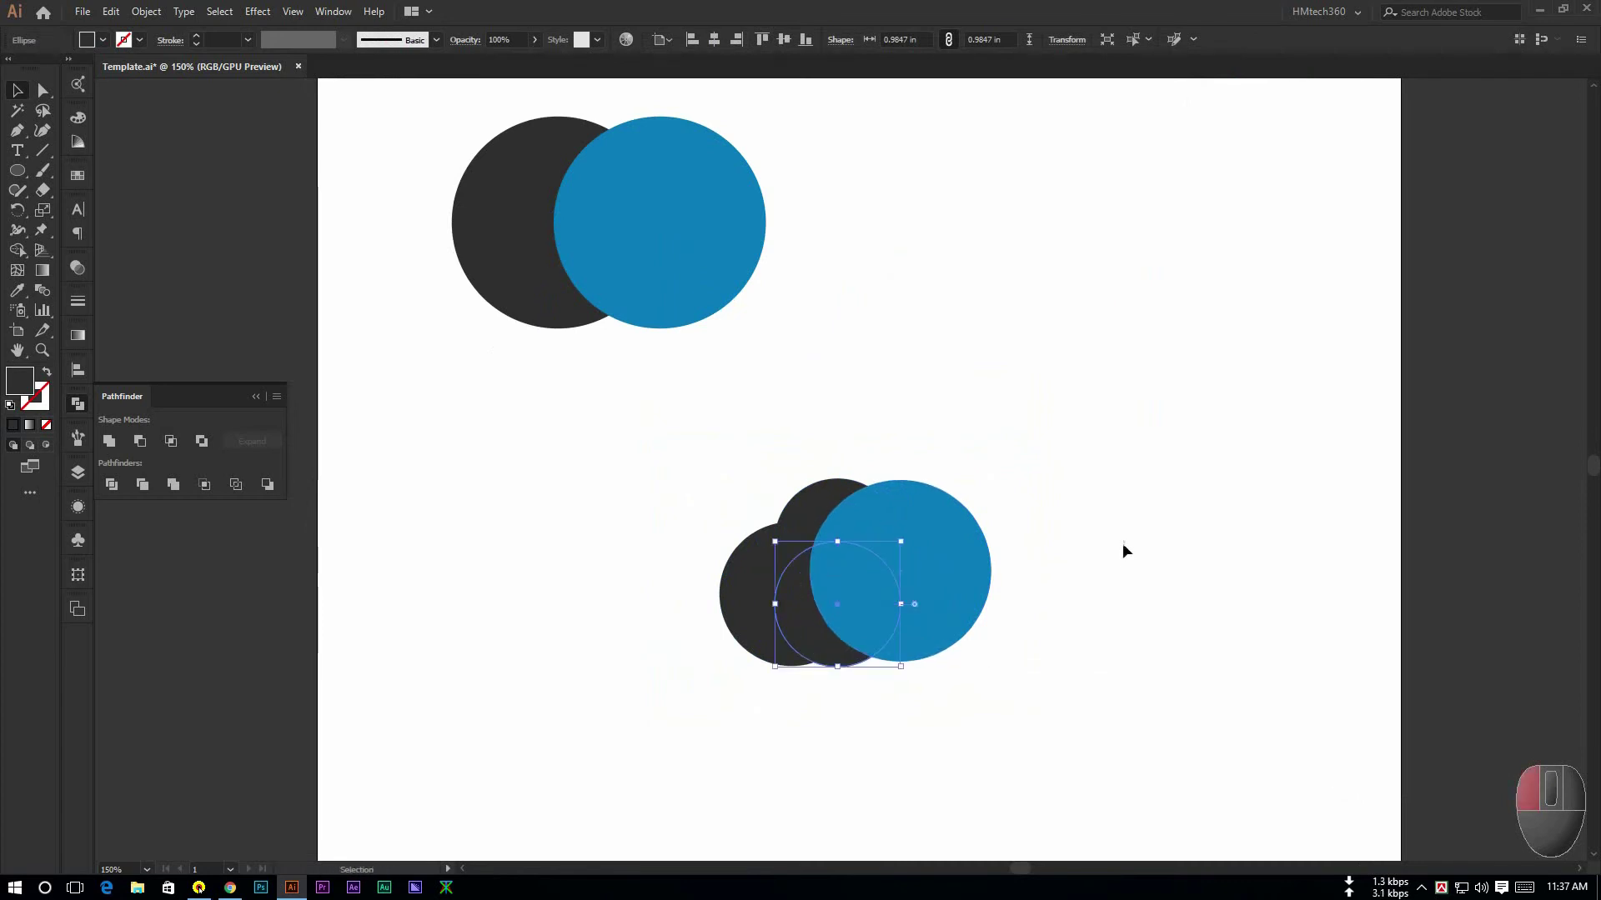
pyautogui.click(1100, 550)
pyautogui.scroll(1, 1089, 554)
pyautogui.moveTo(769, 701)
pyautogui.mouseDown()
pyautogui.moveTo(731, 704)
pyautogui.moveTo(793, 707)
pyautogui.mouseUp()
pyautogui.click(982, 697)
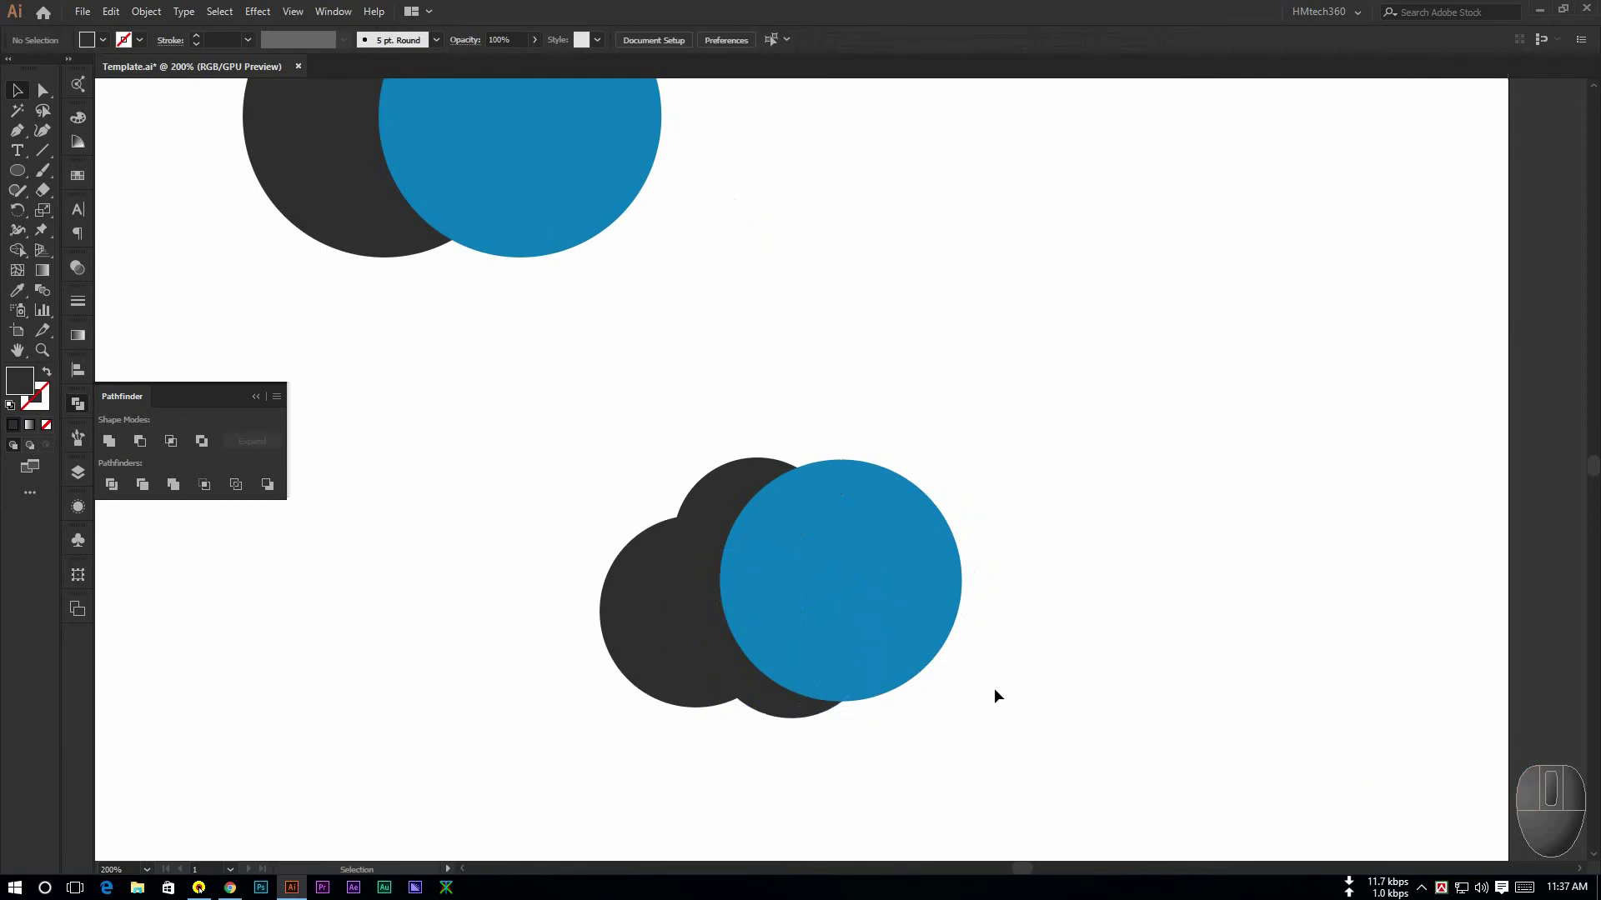
# Try recolouring the cluster's large blue circle with the dark fill sampled from a neighbouring circle
pyautogui.moveTo(548, 432); pyautogui.dragTo(1083, 655)
pyautogui.click(1083, 655)
pyautogui.click(868, 552)
pyautogui.press('i')
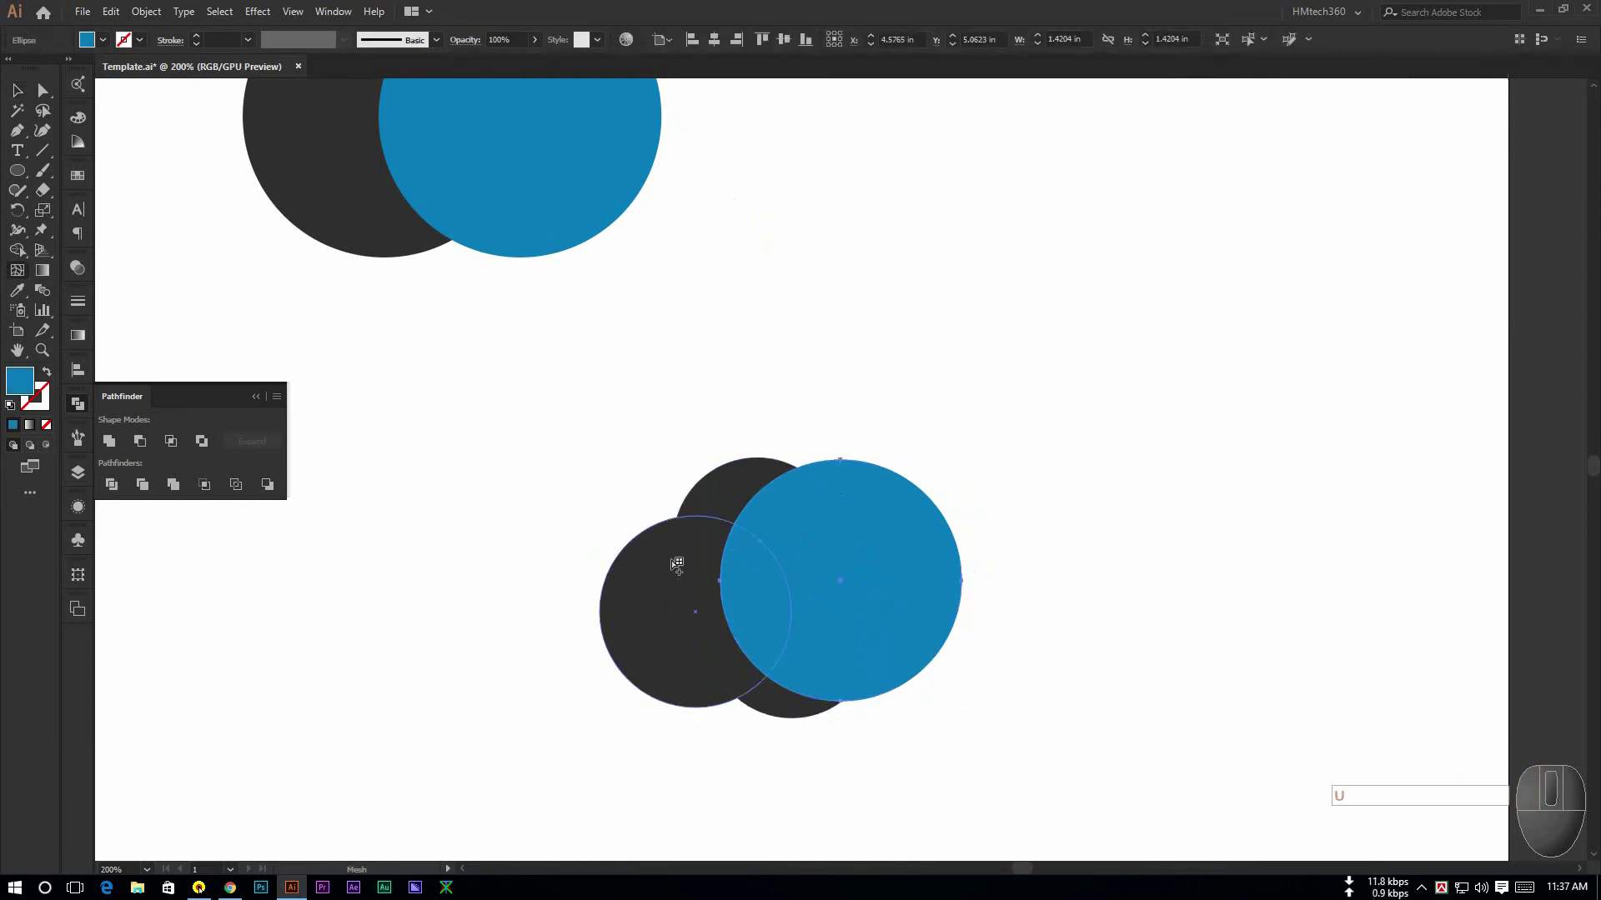
pyautogui.click(727, 512)
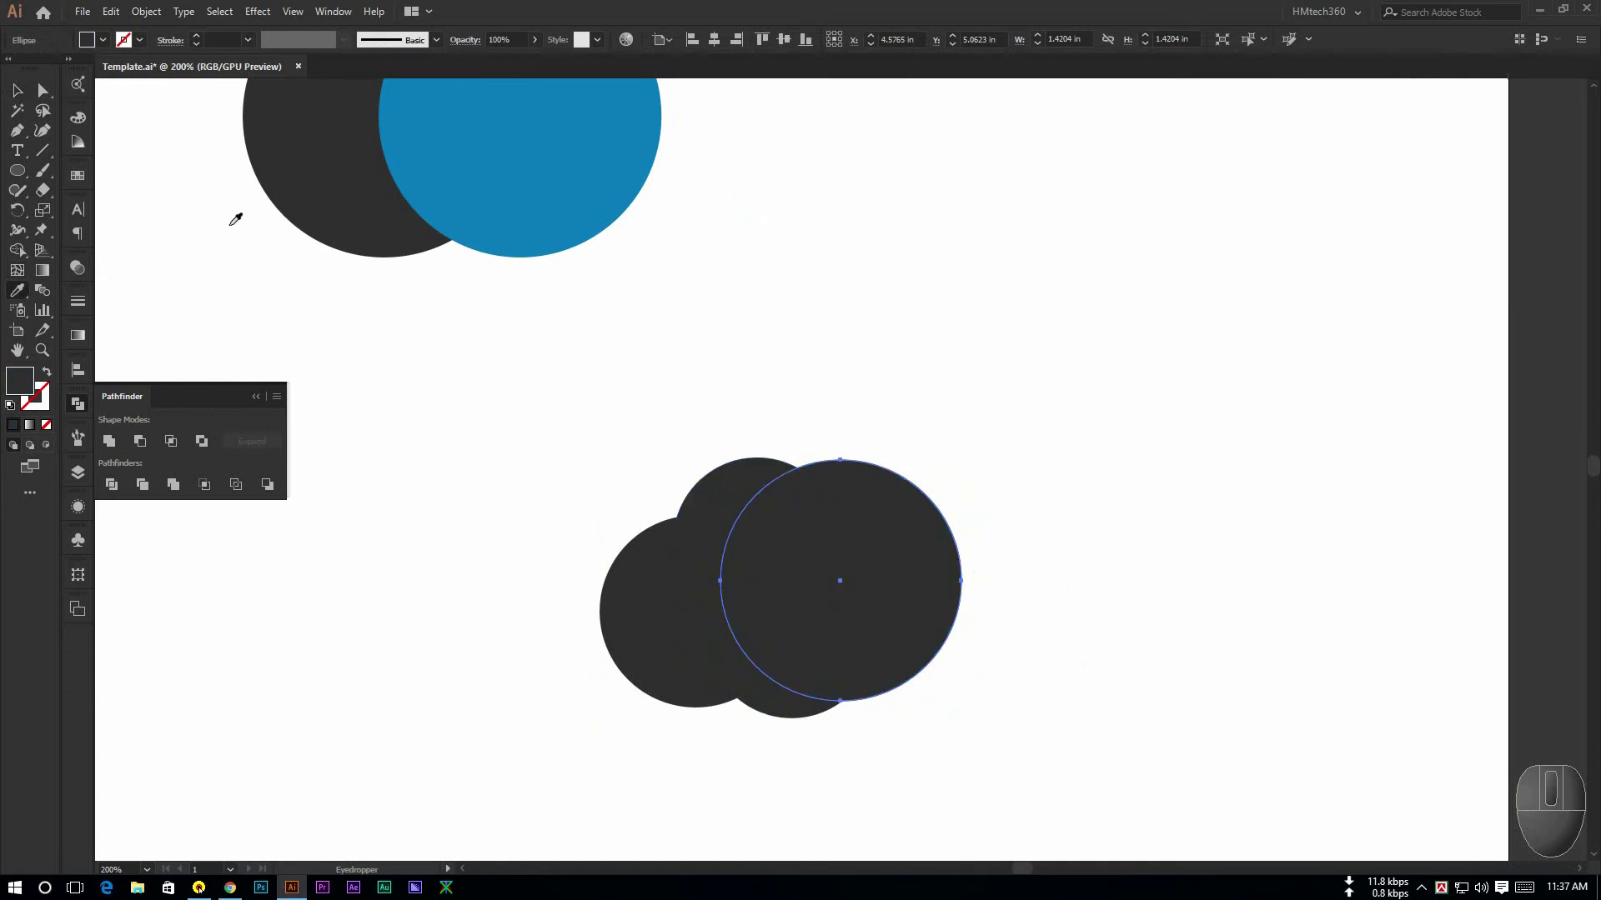
pyautogui.click(16, 89)
pyautogui.click(691, 419)
pyautogui.click(857, 596)
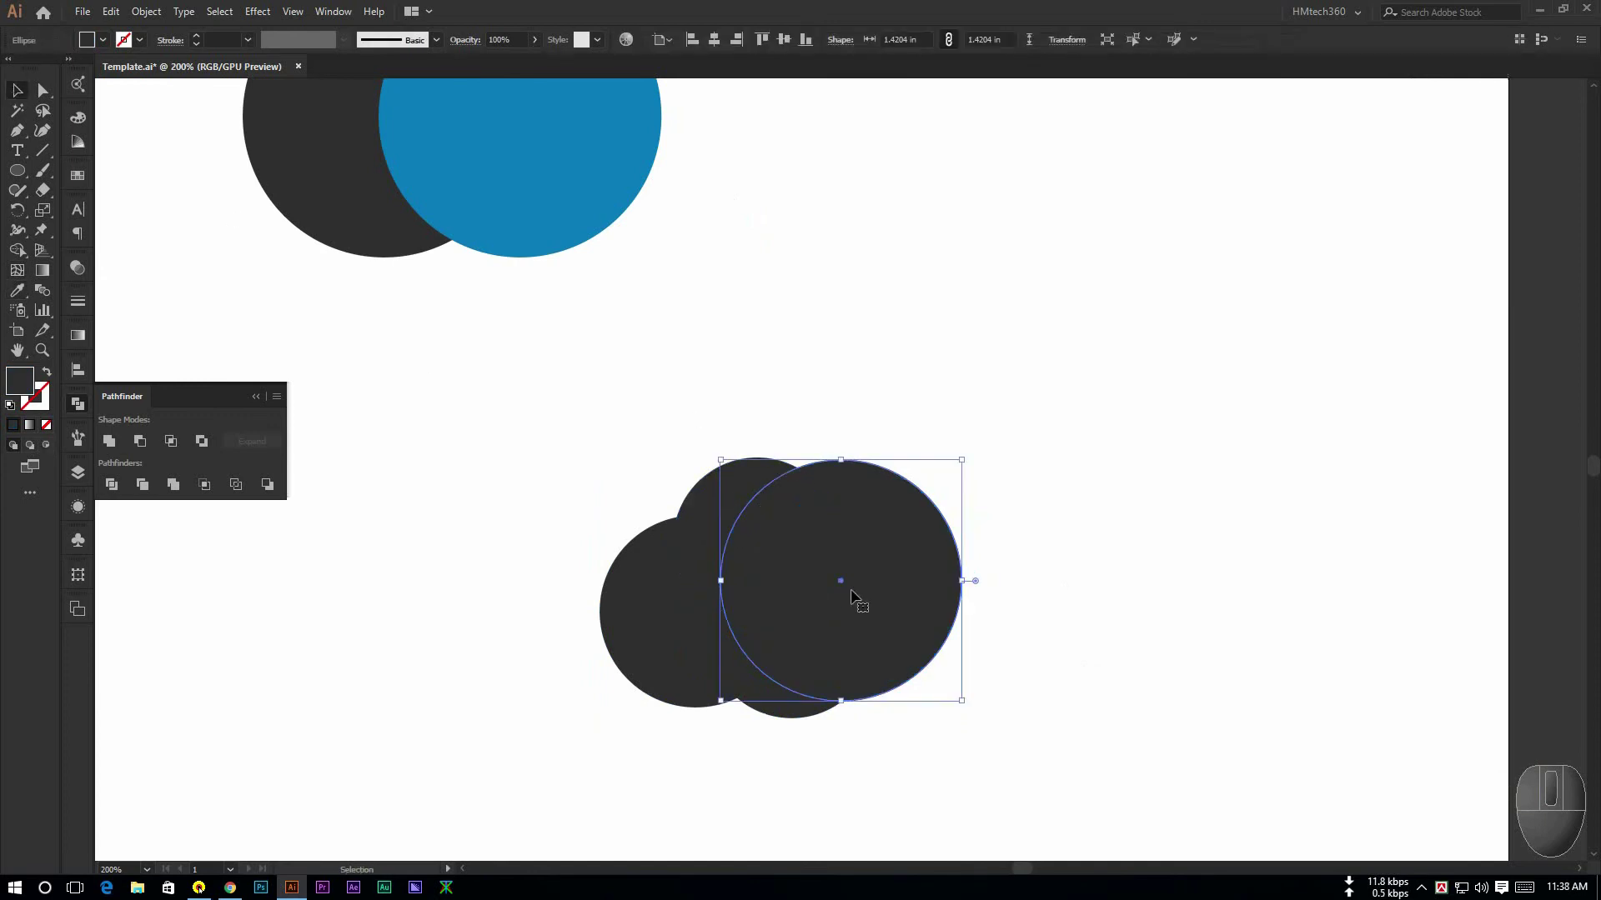
pyautogui.hotkey('ctrl', 'z')
# Unite the four overlapping circles of the lower cluster into a single cloud shape
pyautogui.moveTo(565, 447); pyautogui.dragTo(1115, 702)
pyautogui.click(575, 401)
pyautogui.moveTo(575, 400); pyautogui.dragTo(1186, 652)
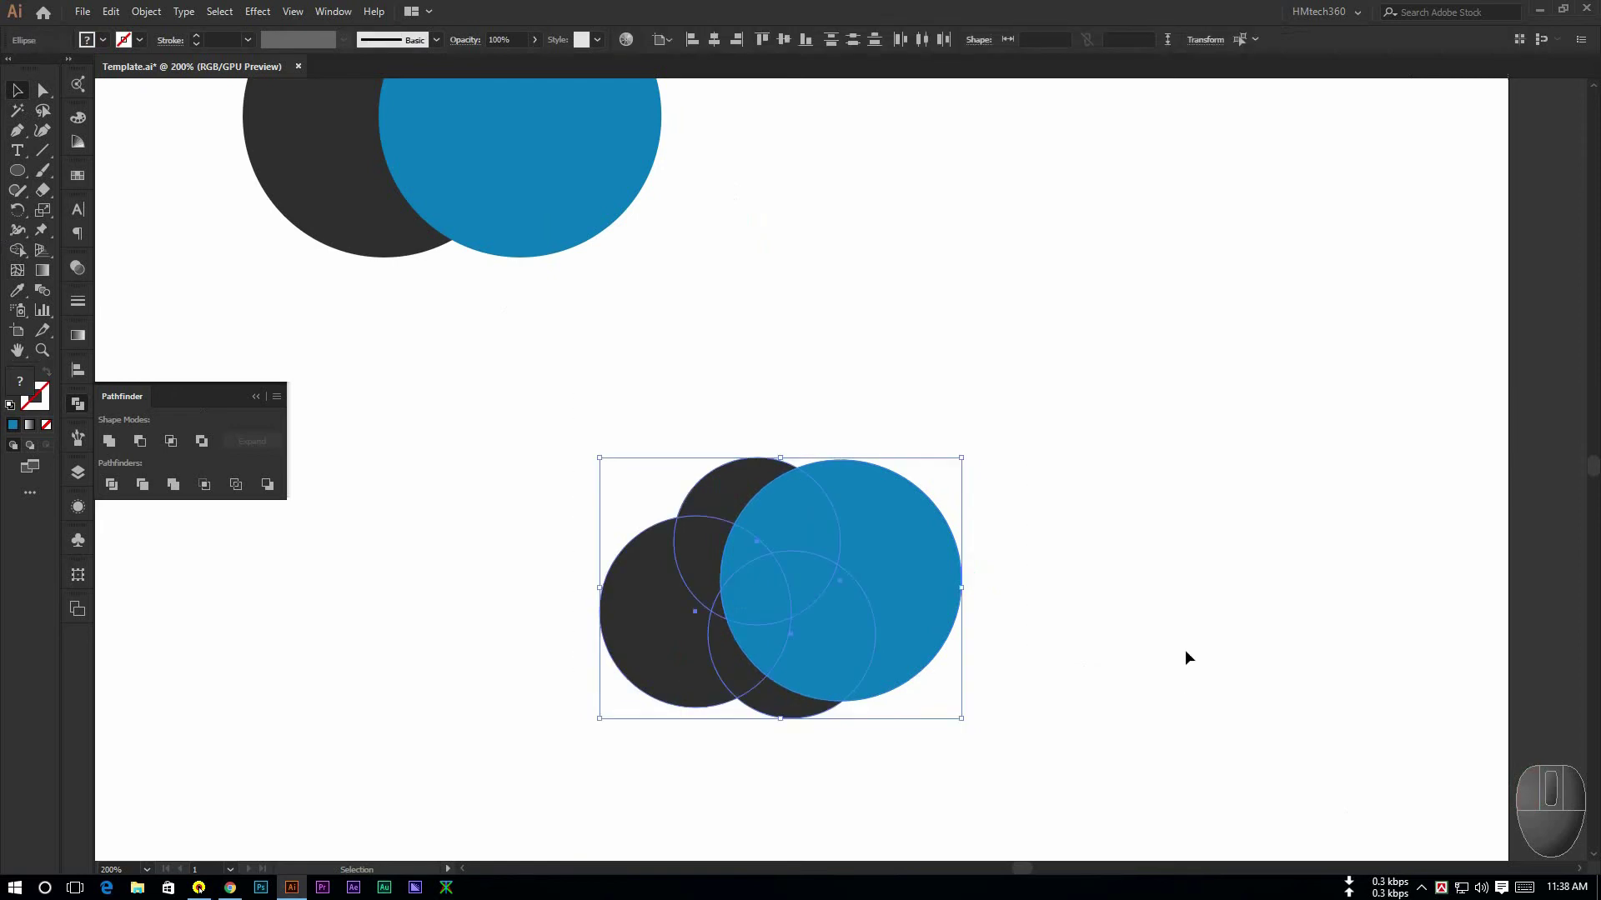
pyautogui.click(110, 442)
pyautogui.click(493, 522)
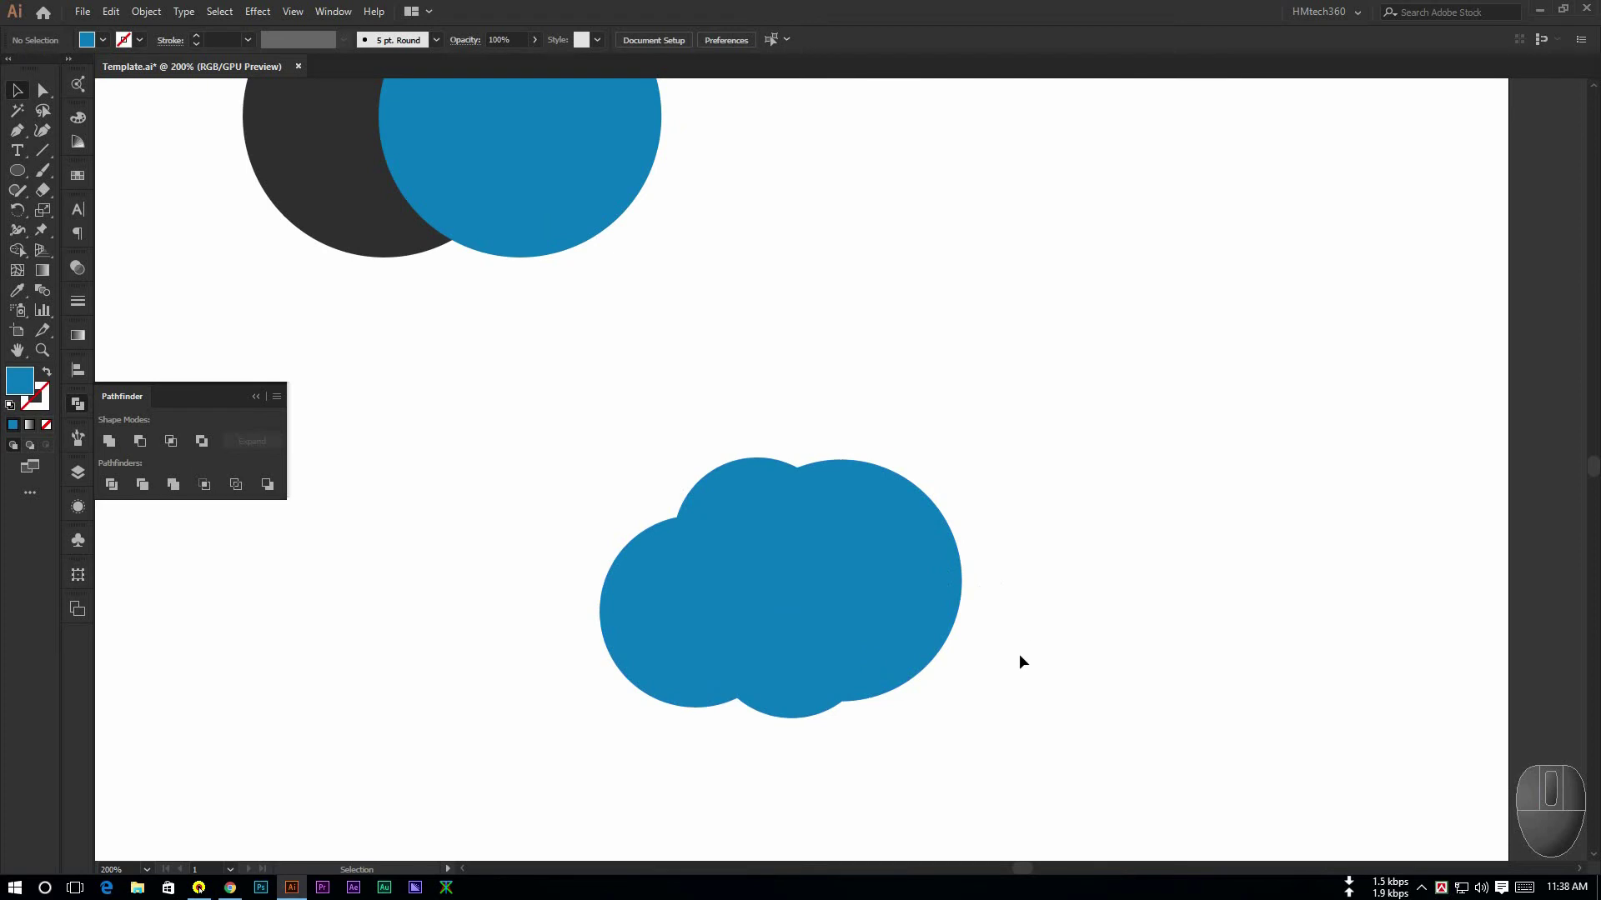
pyautogui.scroll(-3, 1027, 642)
pyautogui.scroll(3, 1027, 643)
pyautogui.click(909, 458)
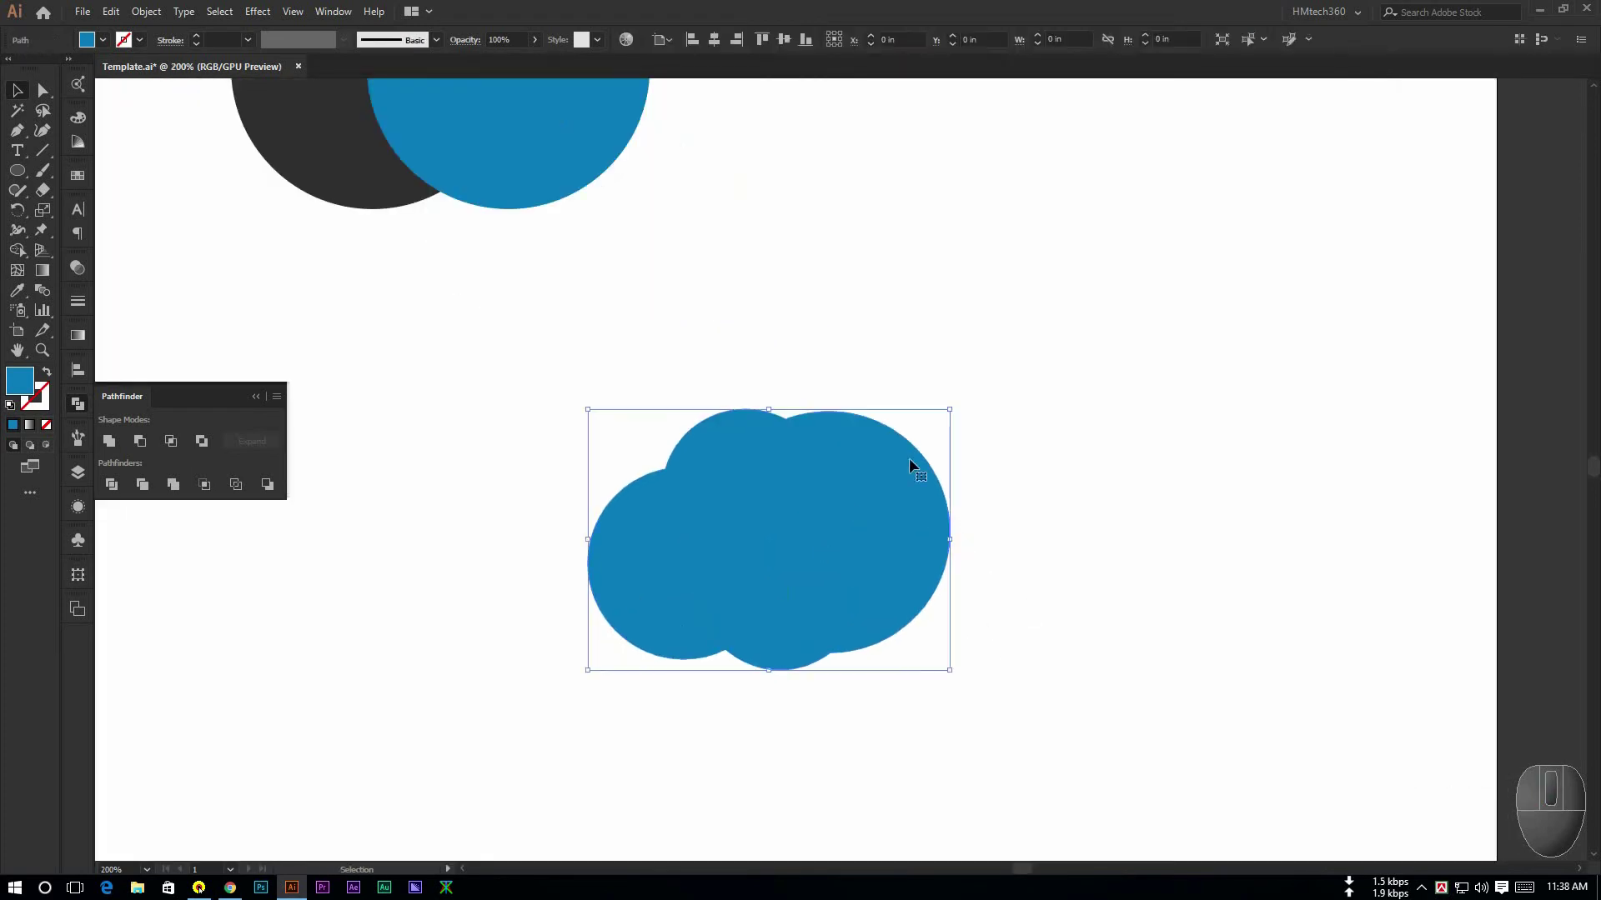
pyautogui.moveTo(953, 403); pyautogui.dragTo(963, 429)
pyautogui.click(1009, 415)
pyautogui.scroll(-1, 1017, 420)
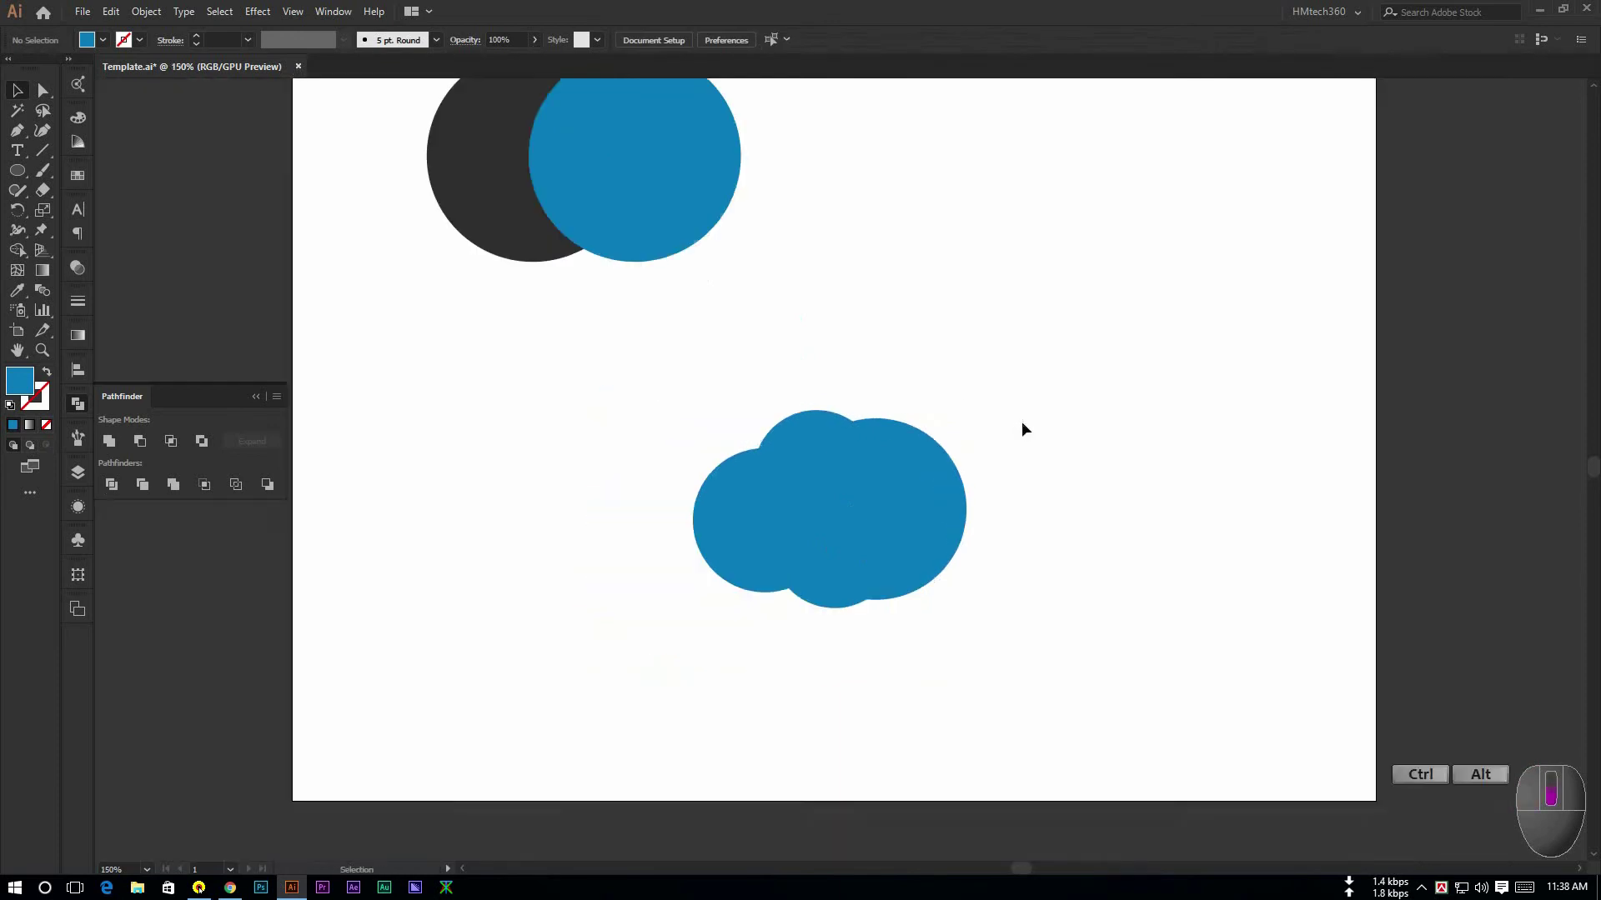
# Recolour the united cloud shape with the dark purple fill #38123F
pyautogui.moveTo(903, 368); pyautogui.dragTo(921, 460)
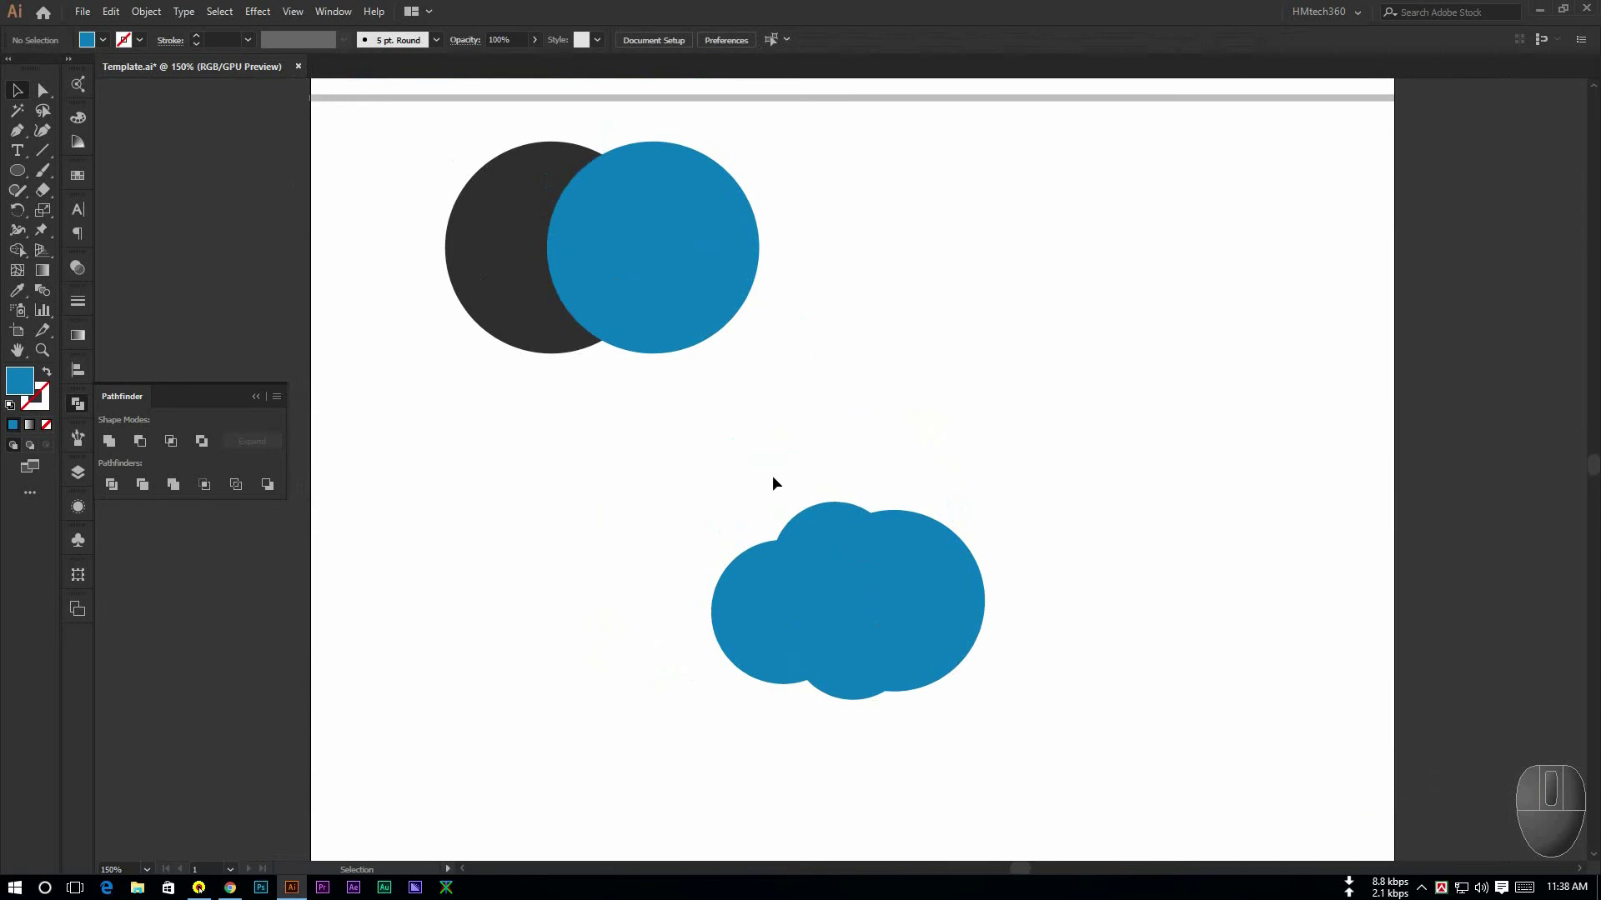
pyautogui.click(809, 588)
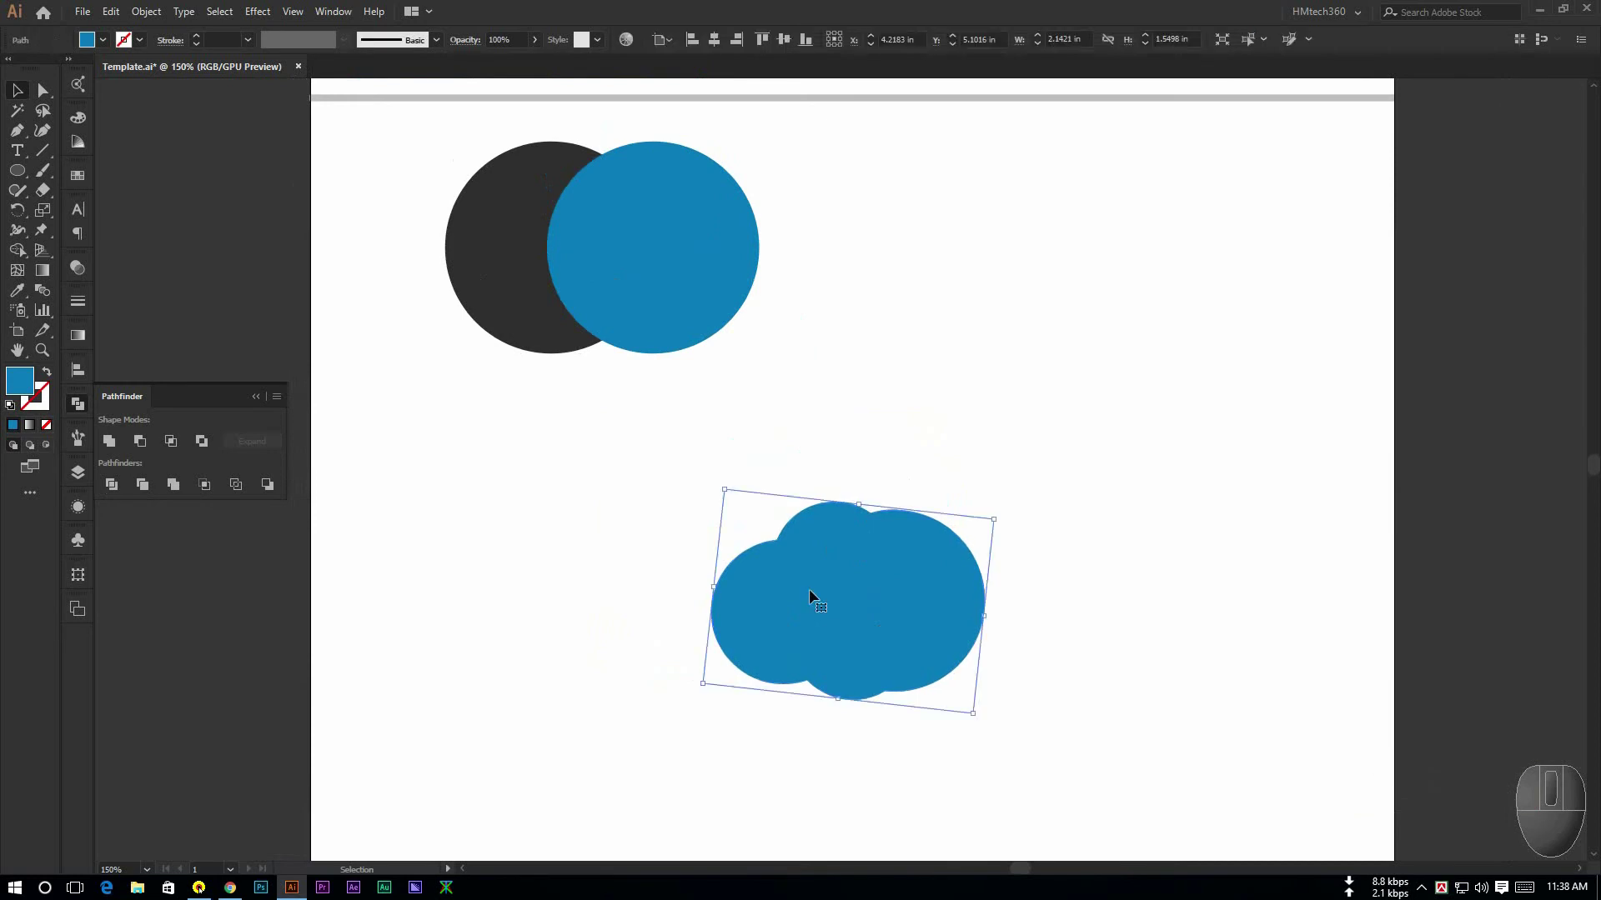
pyautogui.doubleClick(25, 384)
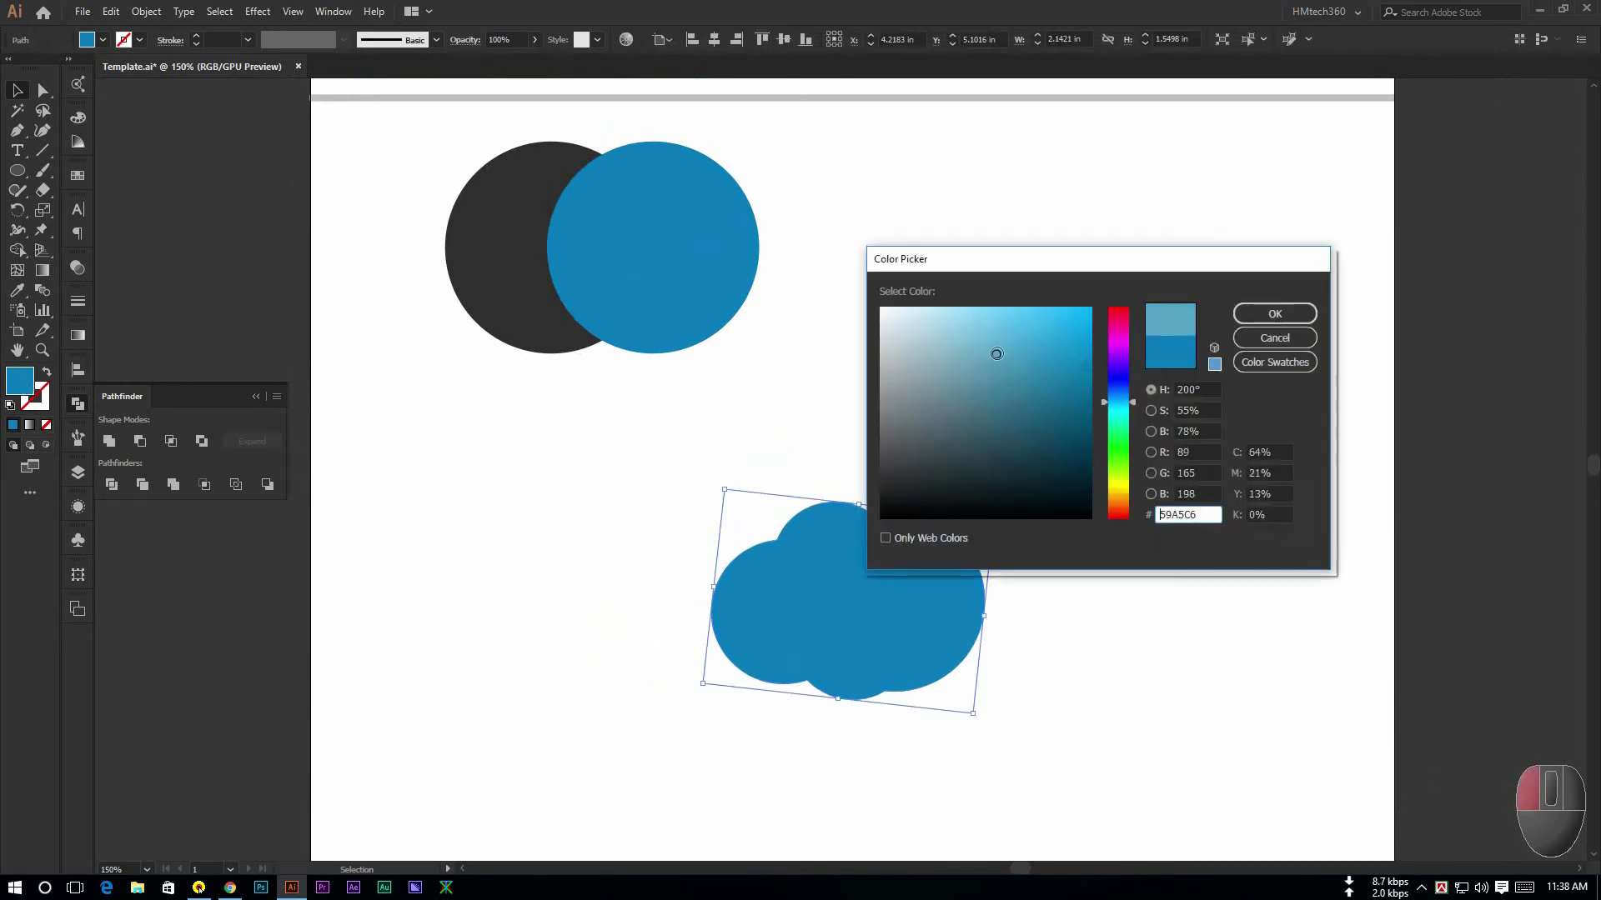
pyautogui.moveTo(996, 353)
pyautogui.mouseDown()
pyautogui.moveTo(1046, 419)
pyautogui.moveTo(1068, 375)
pyautogui.moveTo(1123, 348)
pyautogui.mouseUp()
pyautogui.click(1123, 382)
pyautogui.click(1031, 465)
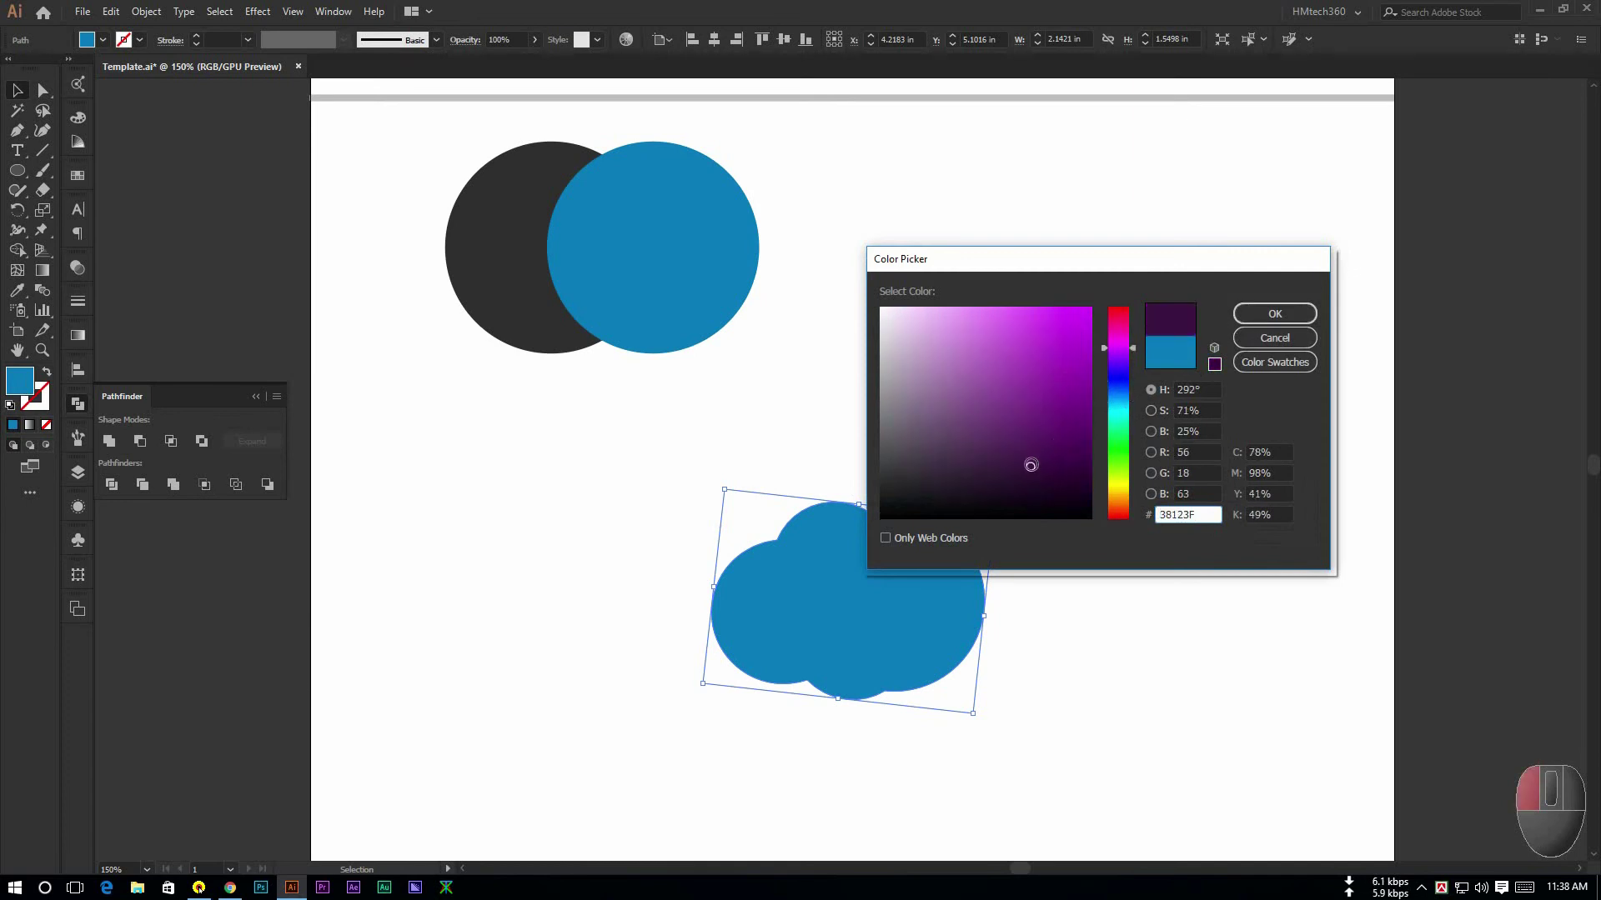
pyautogui.click(1274, 313)
pyautogui.click(1148, 332)
# Move the purple cloud to the artboard's upper right area and scale it down proportionally
pyautogui.moveTo(851, 596); pyautogui.dragTo(1118, 236)
pyautogui.moveTo(1233, 342); pyautogui.dragTo(1213, 302)
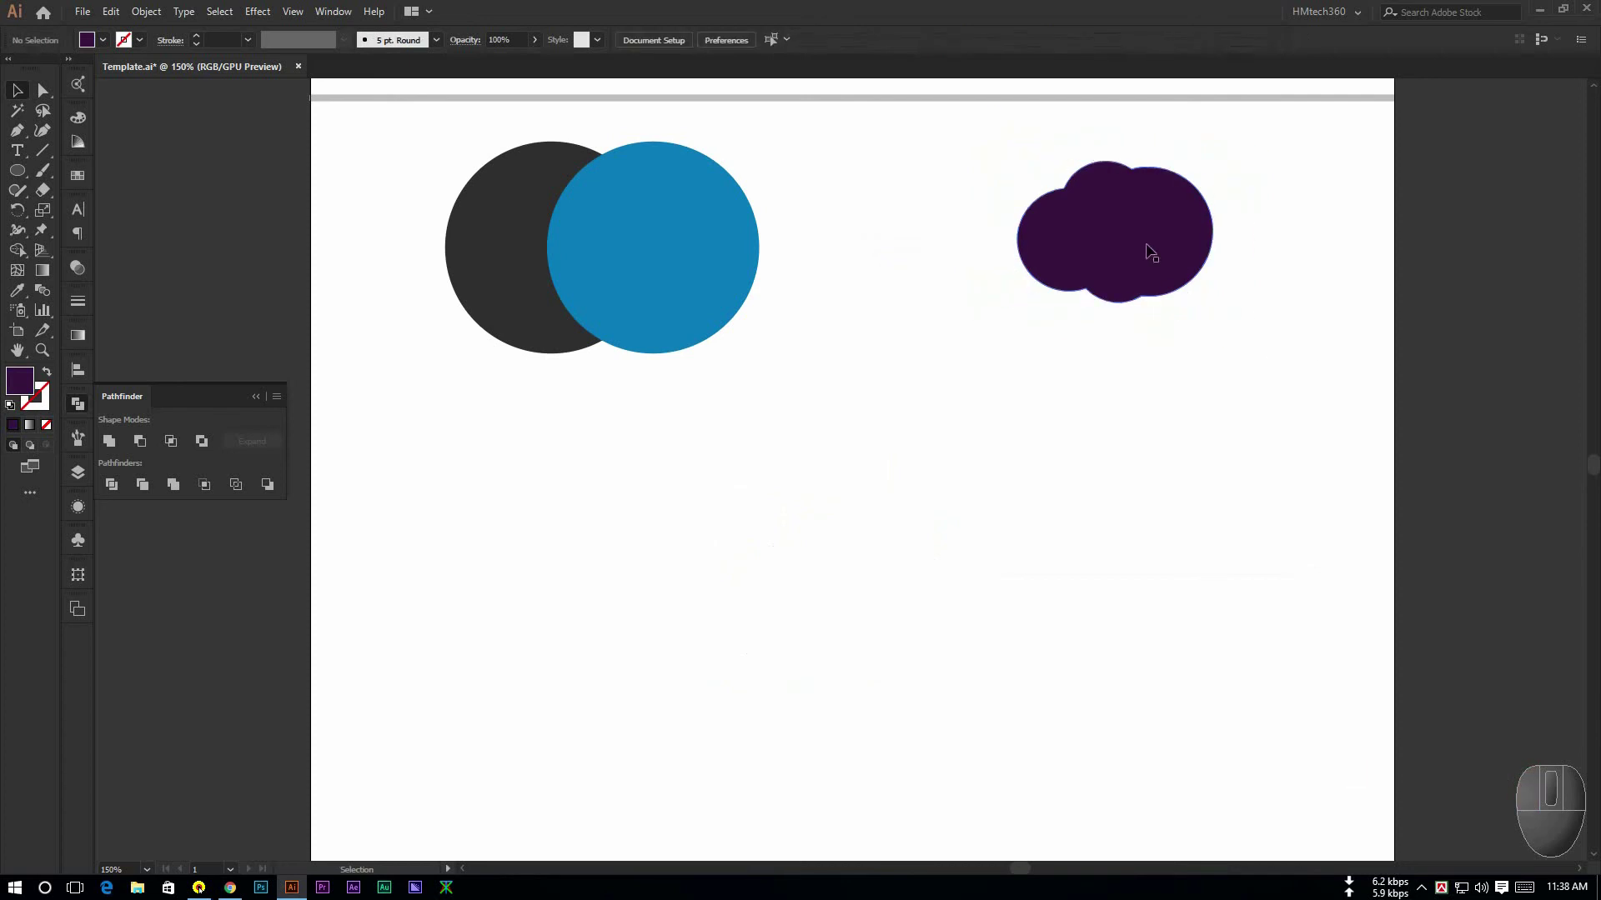
pyautogui.moveTo(1150, 252); pyautogui.dragTo(1188, 235)
pyautogui.click(1053, 348)
# Copy the original circle pair into the empty area below and shift the copied blue circle slightly further over the dark one
pyautogui.moveTo(445, 465); pyautogui.dragTo(550, 334)
pyautogui.moveTo(667, 221); pyautogui.dragTo(787, 583)
pyautogui.click(967, 498)
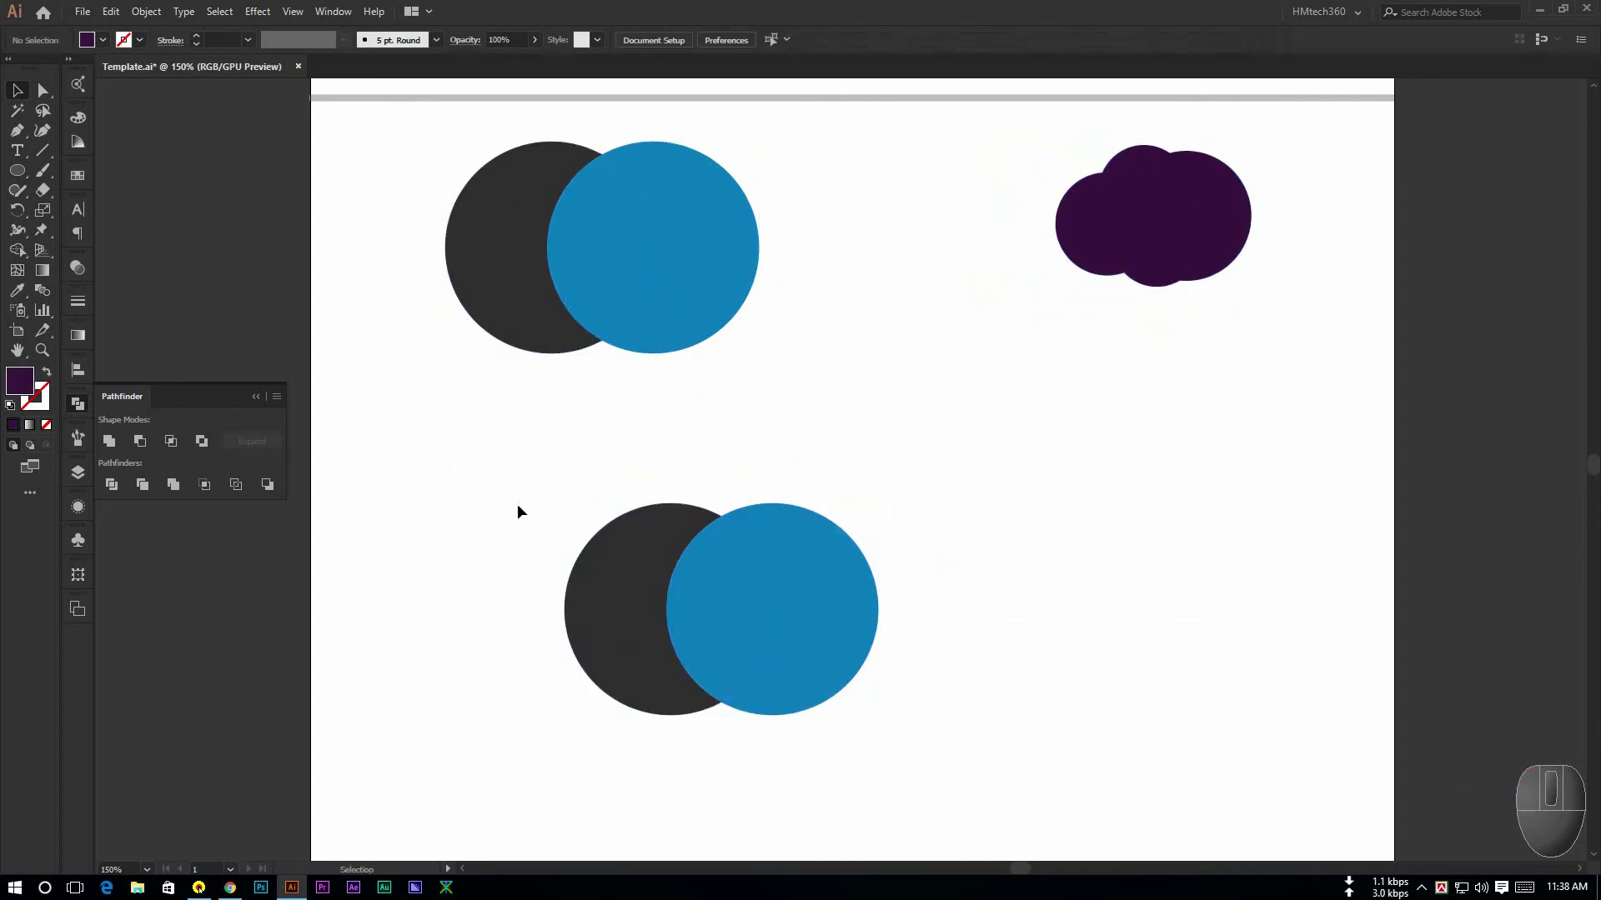
pyautogui.moveTo(518, 503); pyautogui.dragTo(821, 692)
pyautogui.click(953, 570)
pyautogui.moveTo(746, 625); pyautogui.dragTo(738, 626)
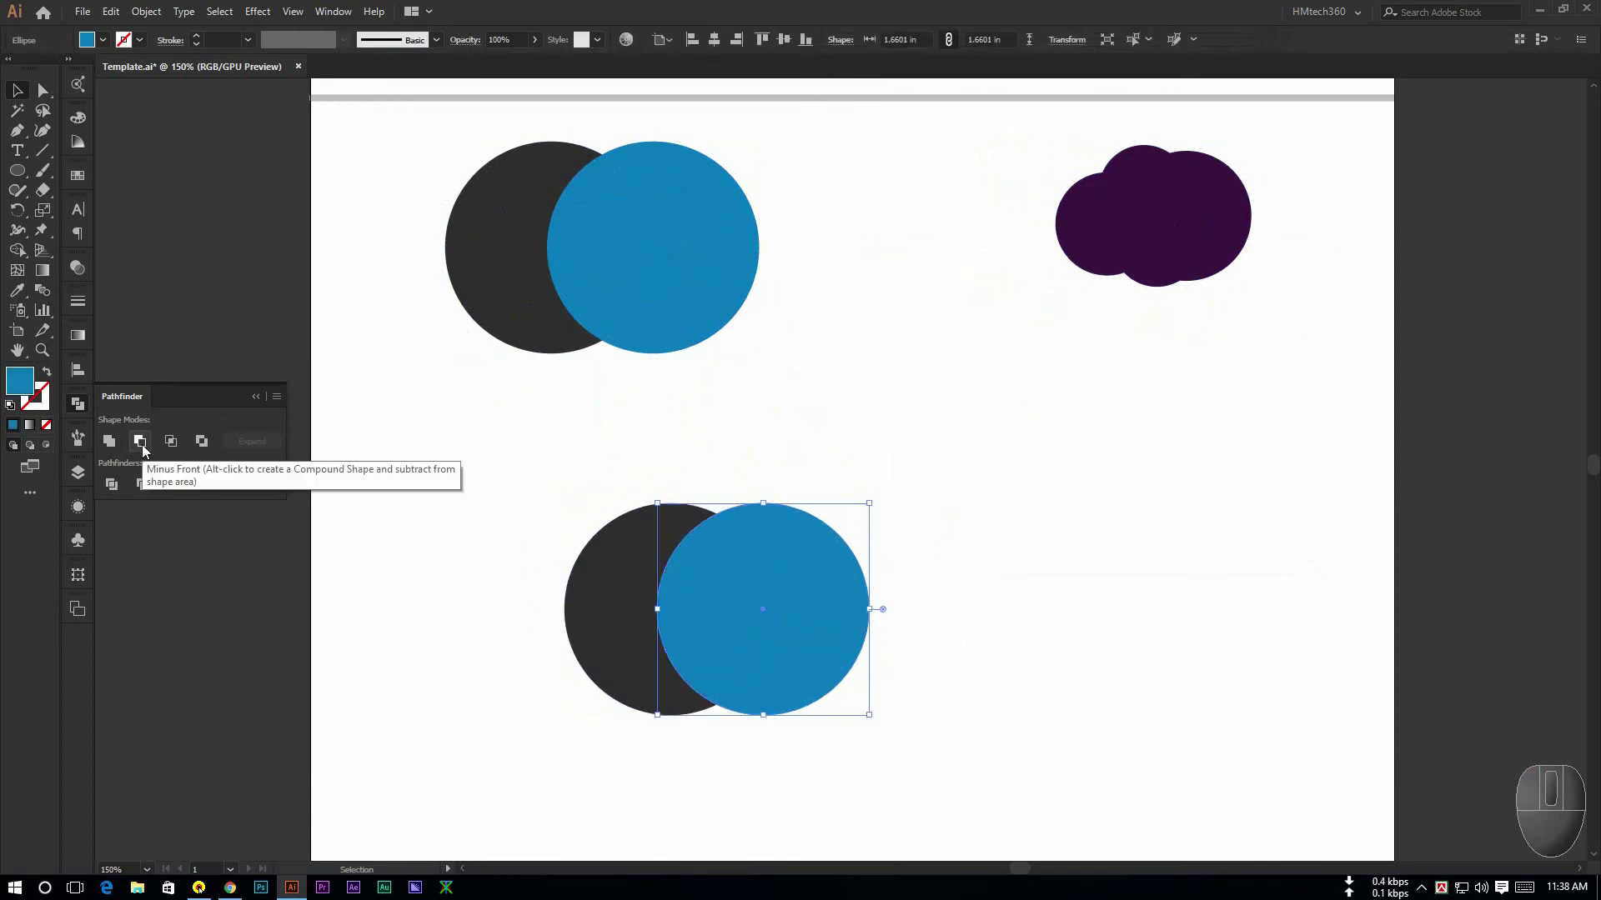
pyautogui.click(454, 660)
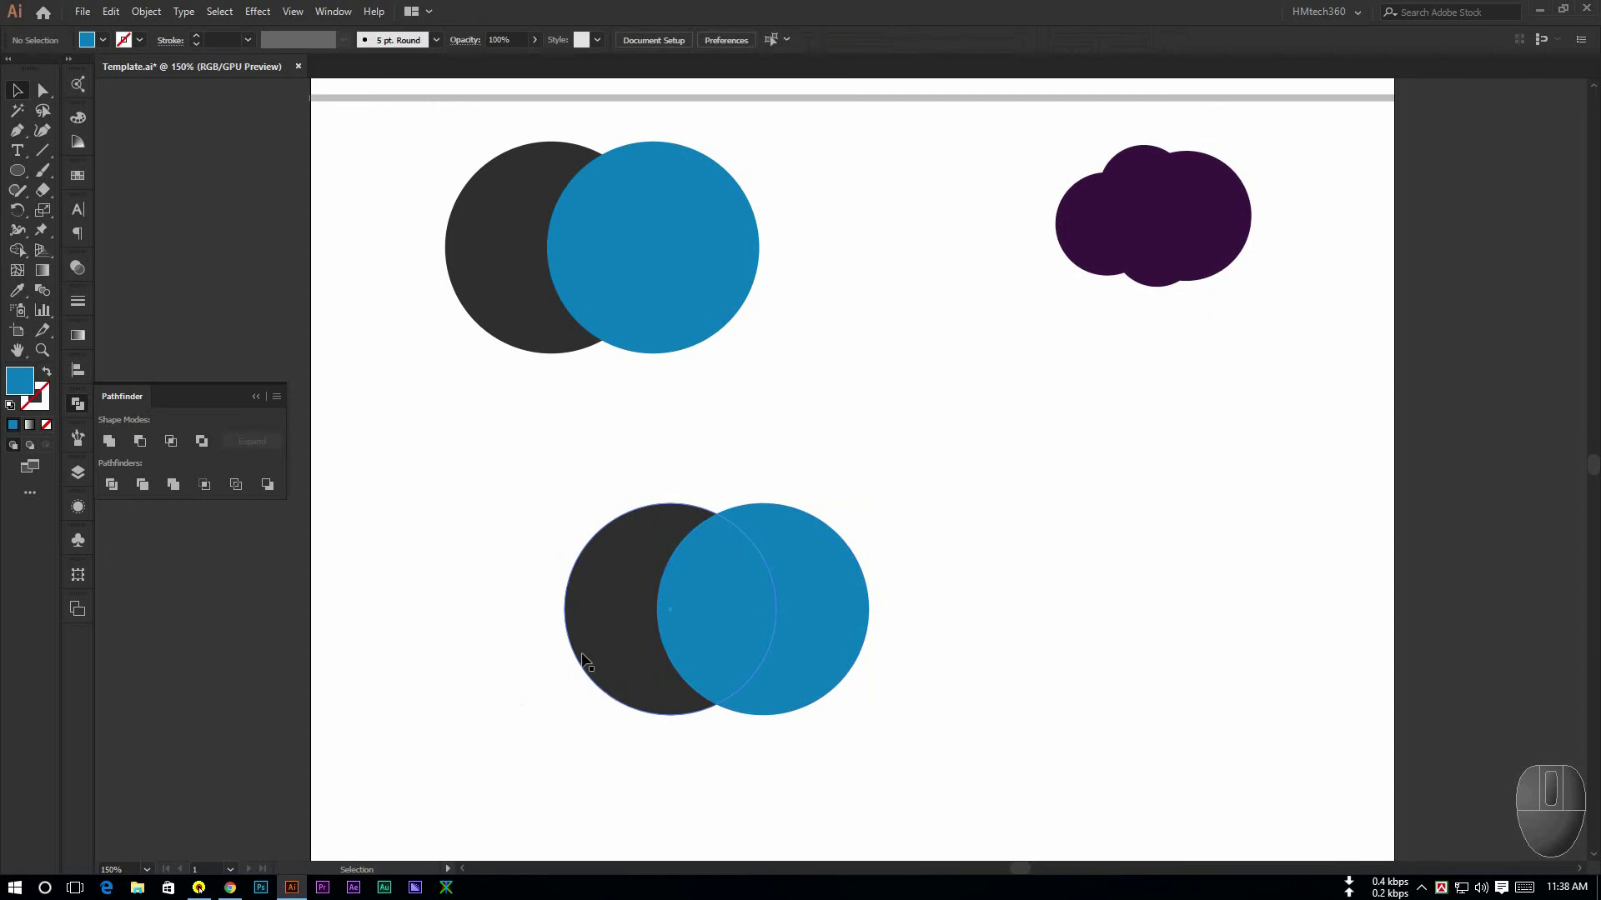
pyautogui.moveTo(757, 621); pyautogui.dragTo(753, 620)
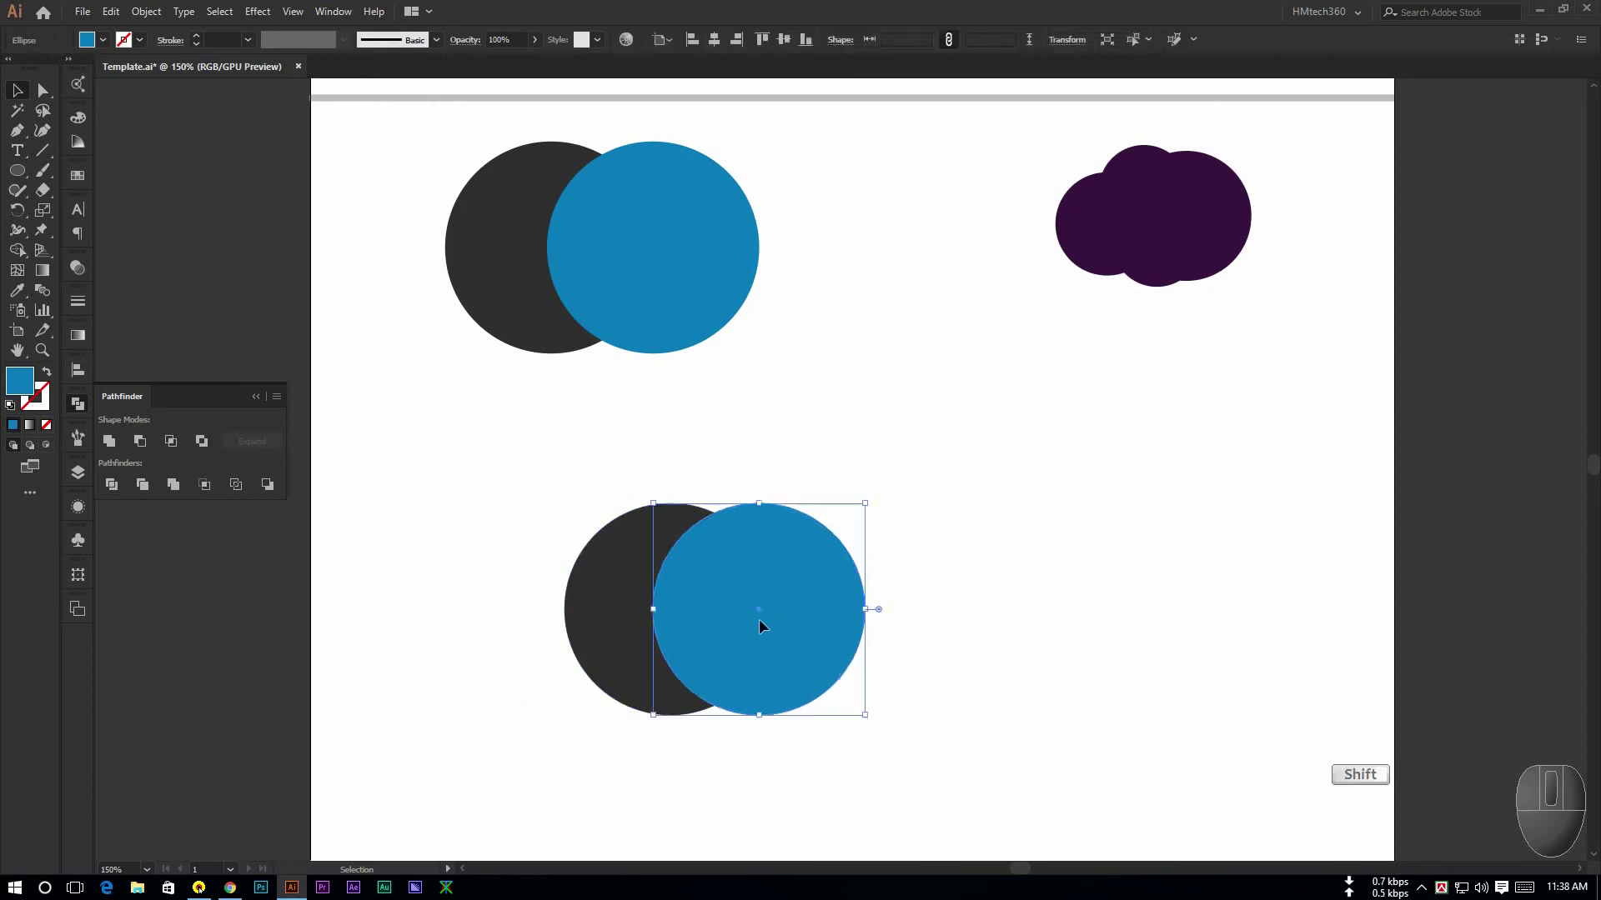
pyautogui.click(724, 492)
# Subtract the copied blue circle from the dark circle with Minus Front to form a crescent moon
pyautogui.moveTo(534, 471); pyautogui.dragTo(584, 579)
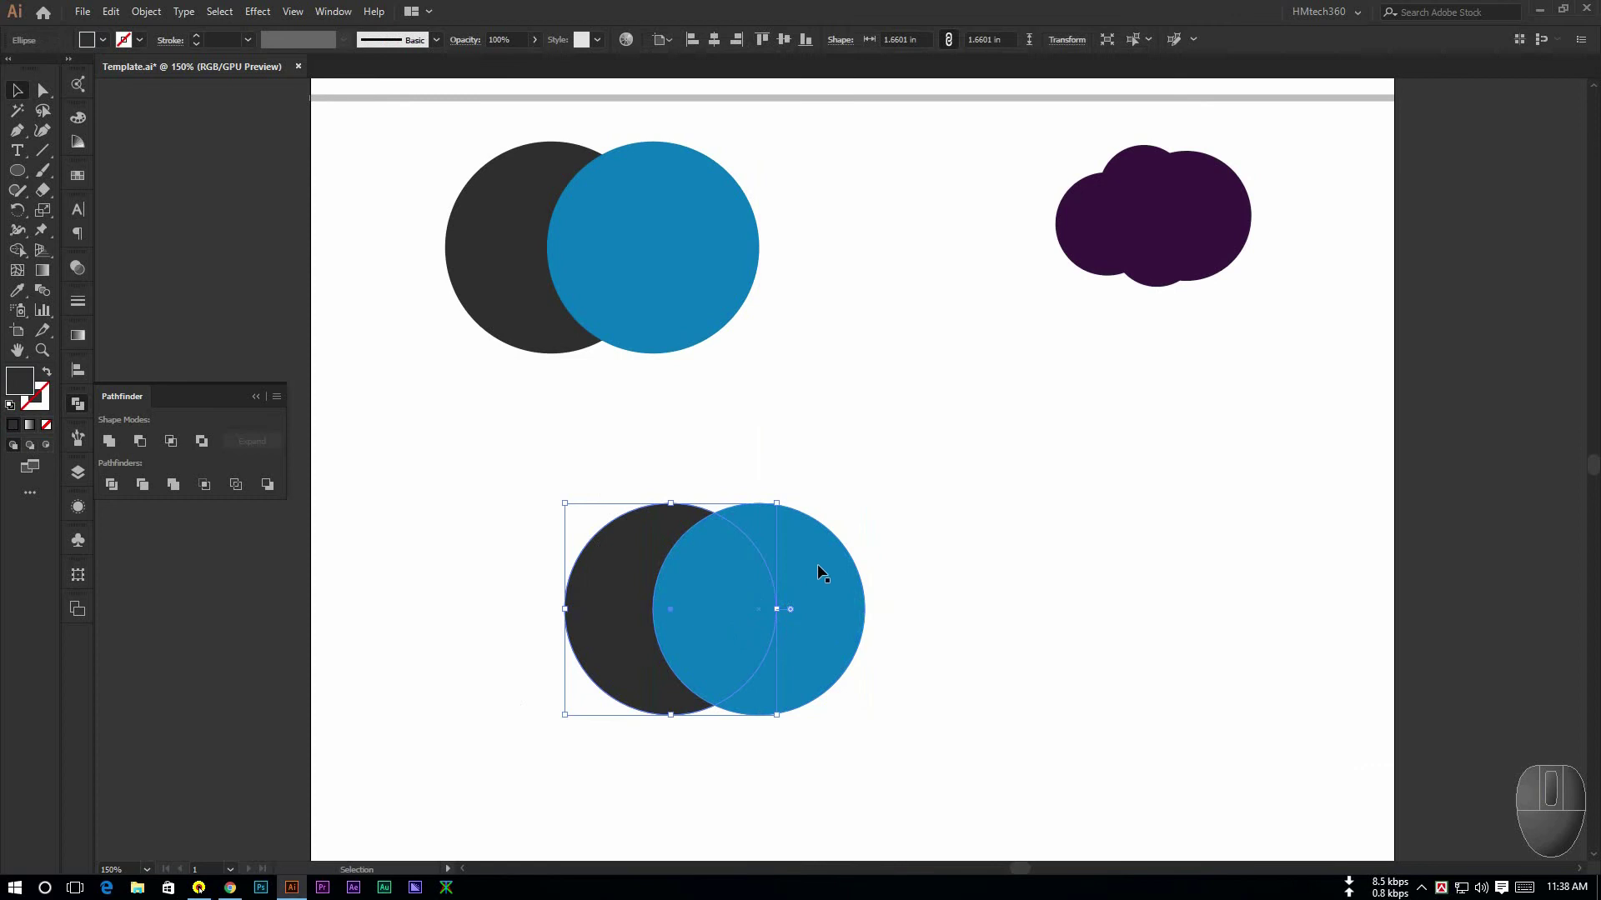
pyautogui.moveTo(669, 575); pyautogui.dragTo(671, 579)
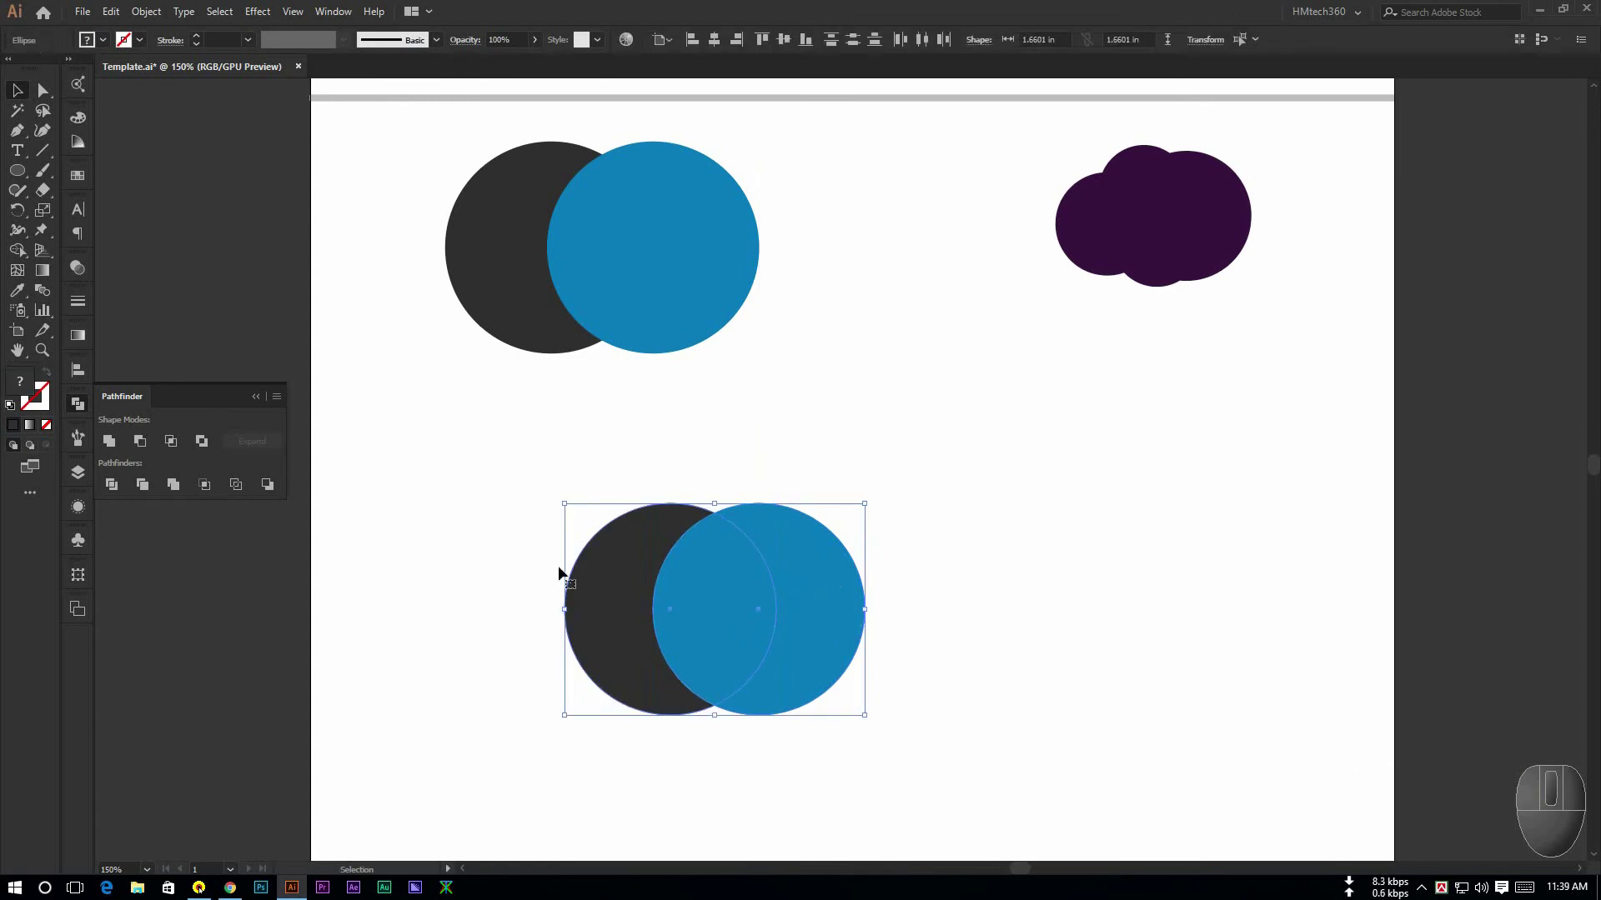
pyautogui.click(140, 442)
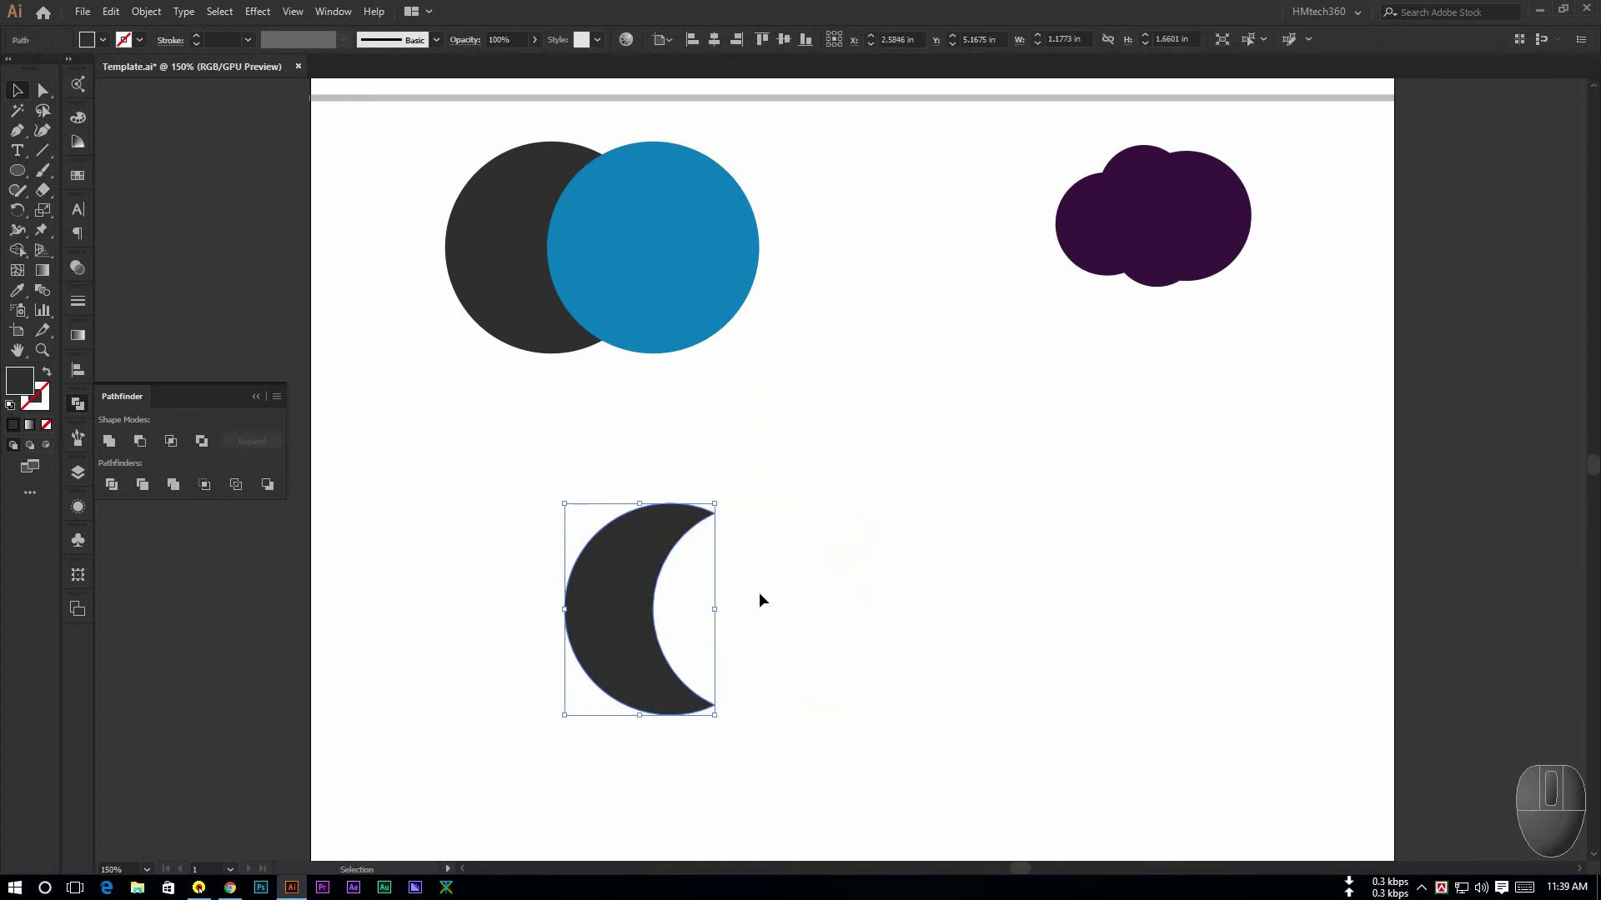
# Rotate the crescent so its opening faces the upper left, and move it up beside the purple cloud
pyautogui.moveTo(720, 498); pyautogui.dragTo(750, 653)
pyautogui.hotkey('ctrl', 'z')
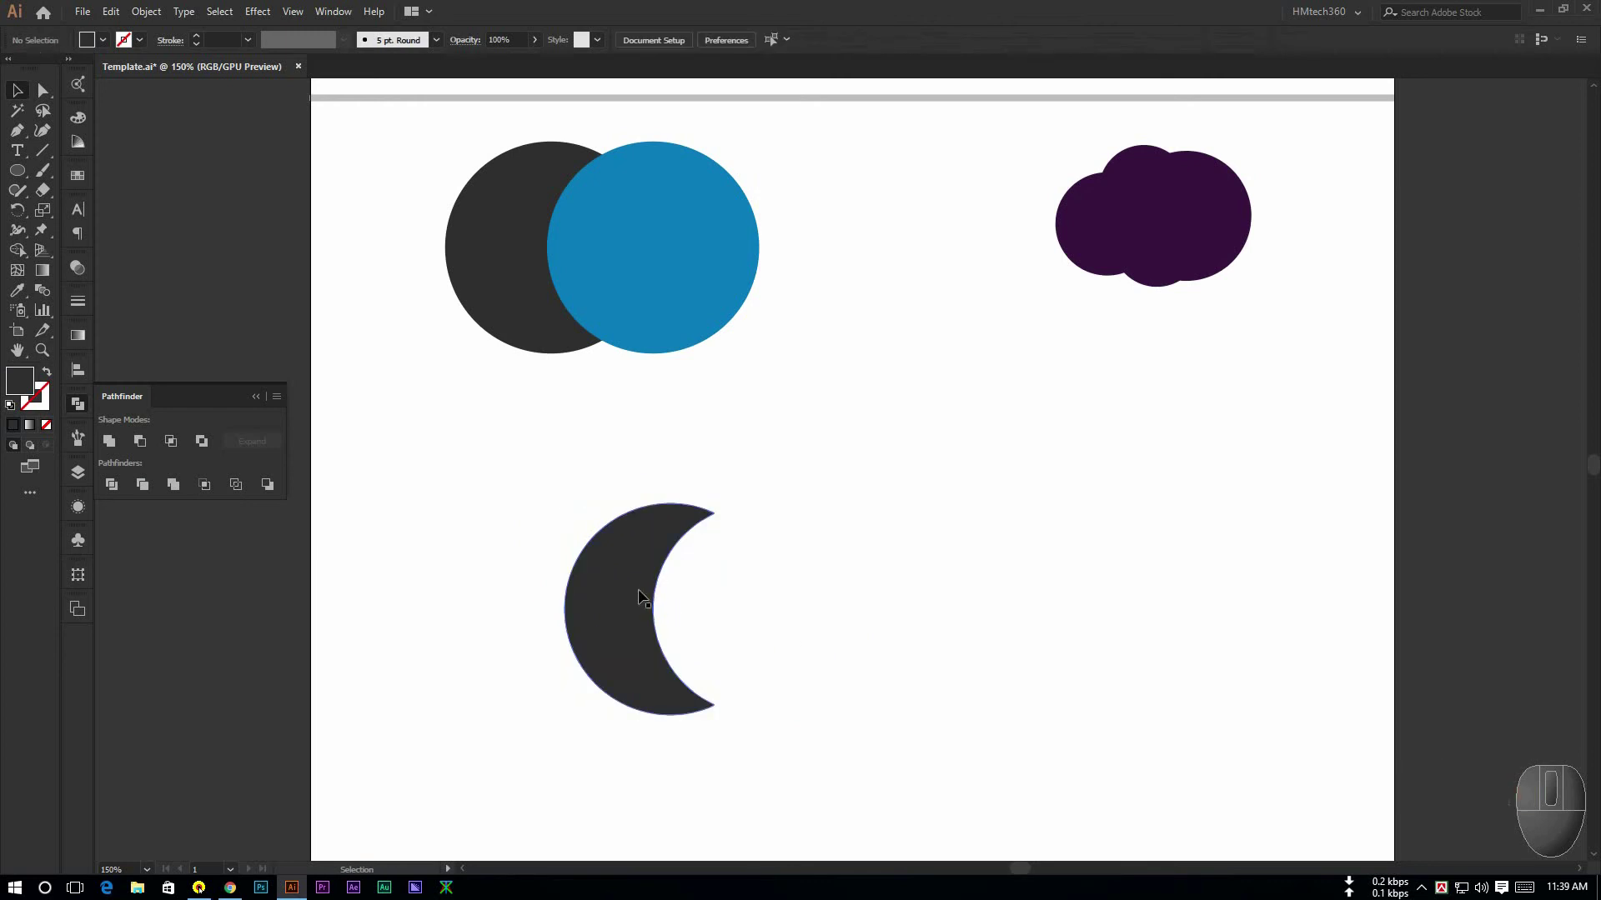
pyautogui.click(750, 591)
pyautogui.click(630, 581)
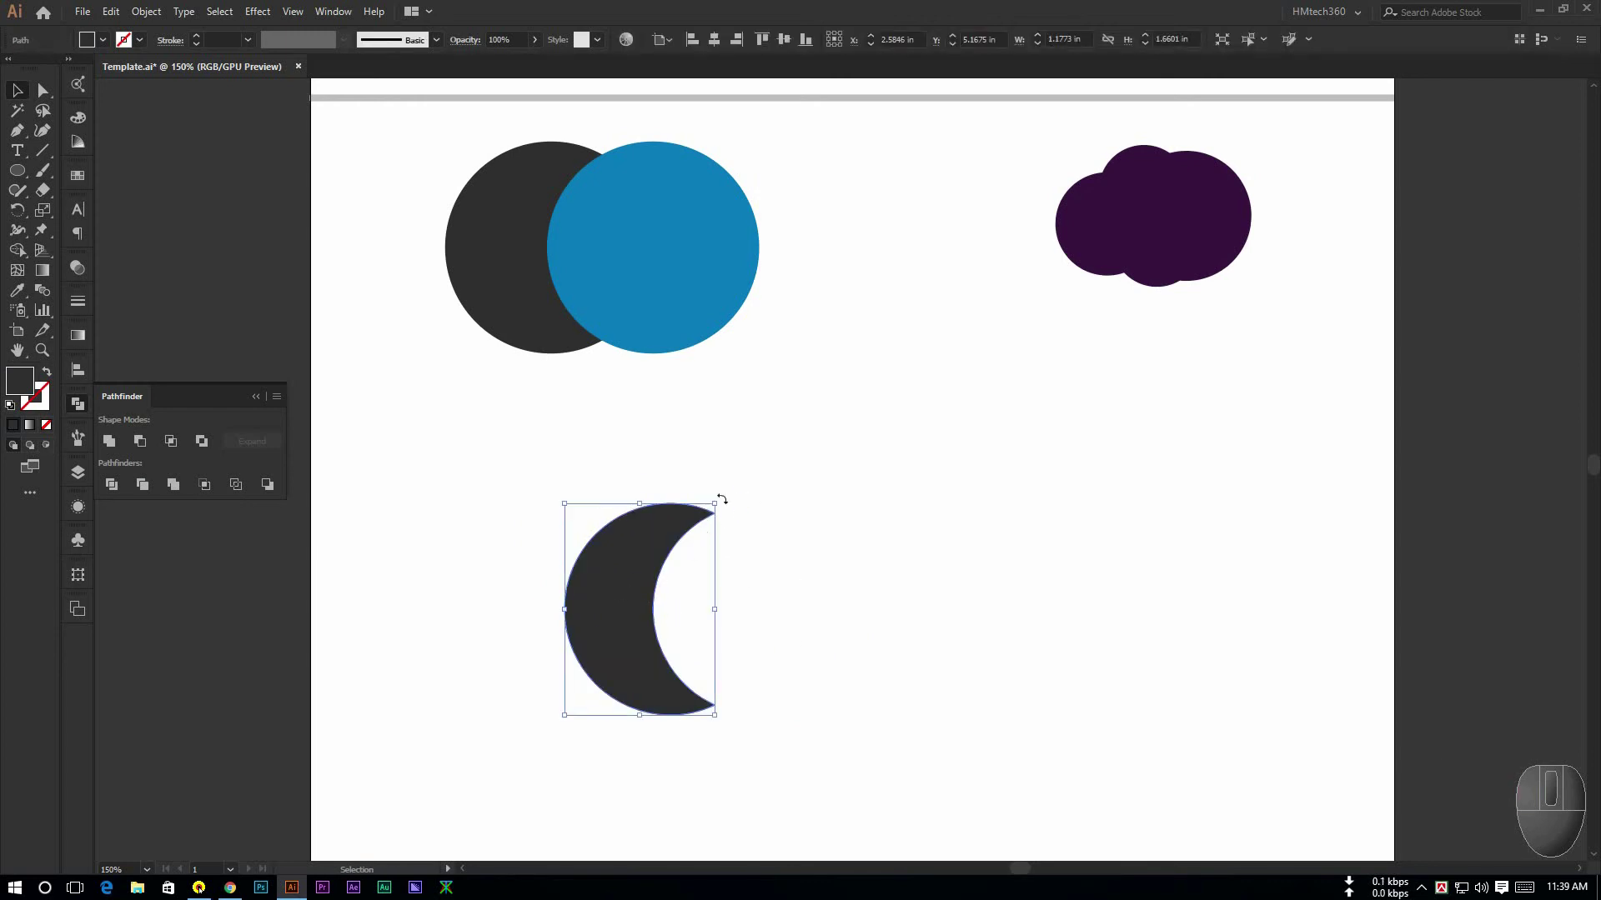
pyautogui.moveTo(721, 497); pyautogui.dragTo(484, 709)
pyautogui.click(831, 644)
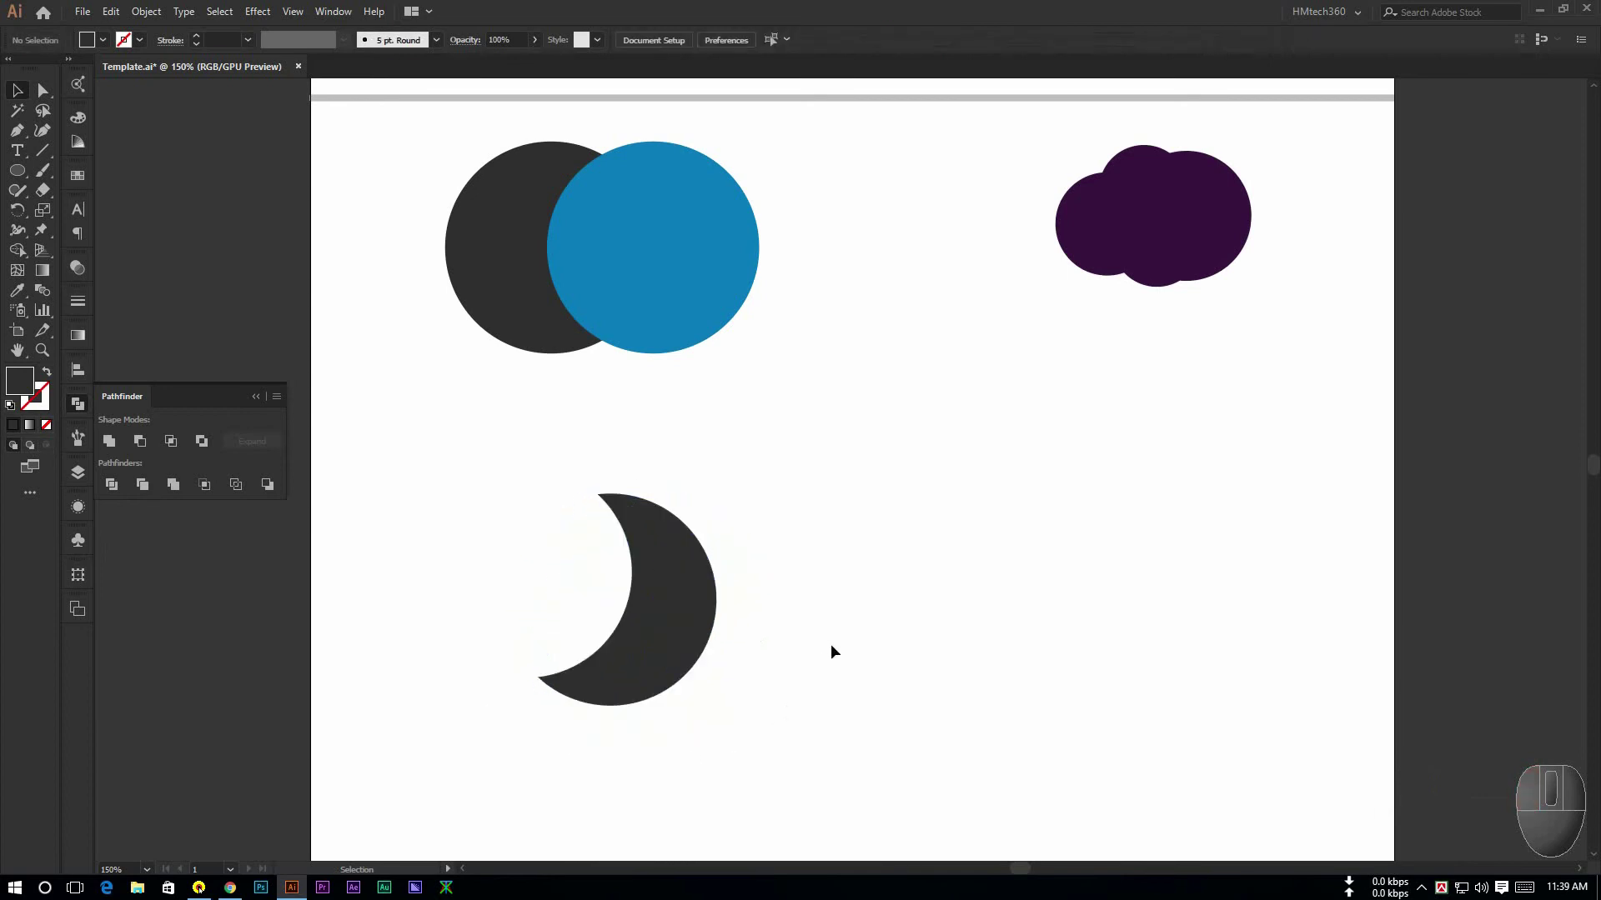
pyautogui.moveTo(646, 609); pyautogui.dragTo(950, 379)
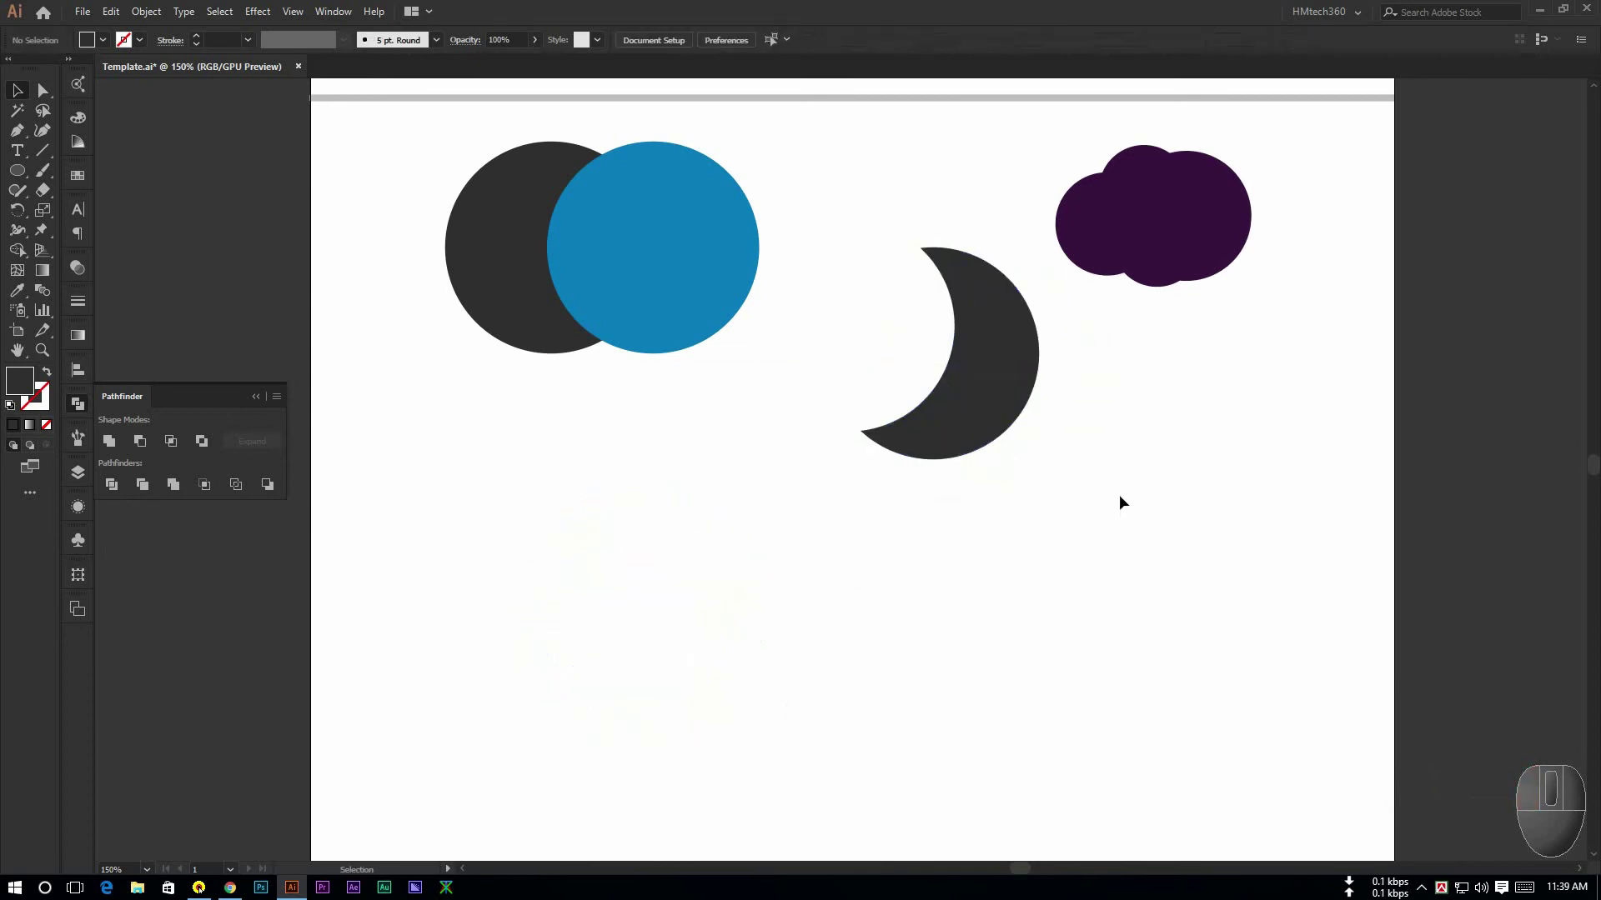
# Copy the original dark and blue circle pair into the empty space below it, leaving the originals in place
pyautogui.click(713, 234)
pyautogui.moveTo(665, 241); pyautogui.dragTo(723, 670)
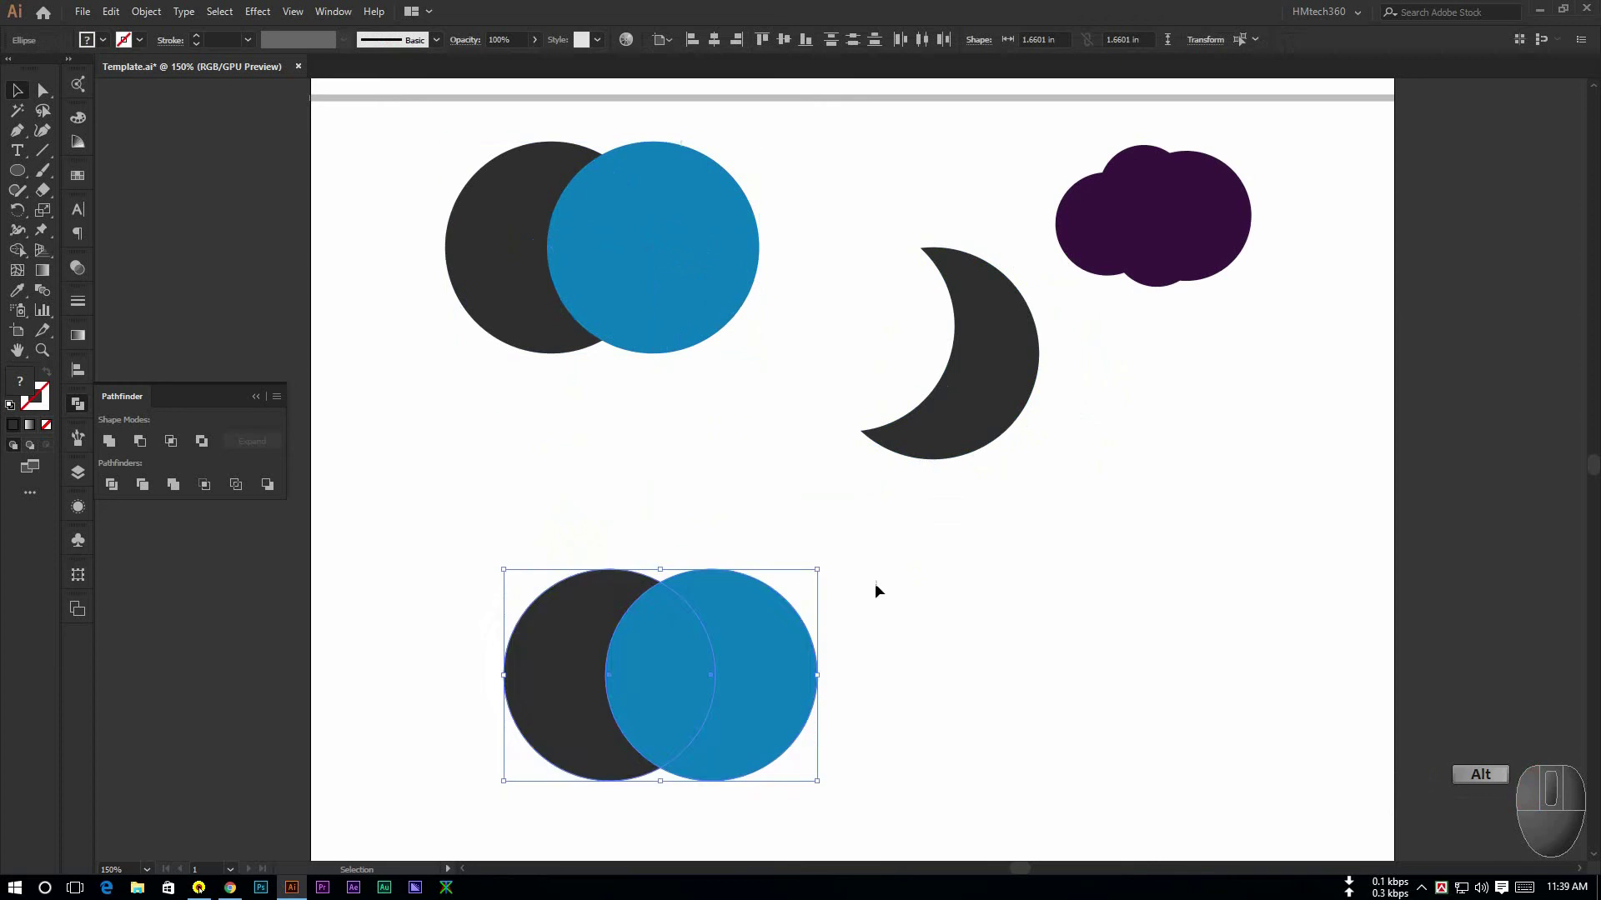
pyautogui.click(874, 586)
pyautogui.press('space')
pyautogui.moveTo(867, 581); pyautogui.dragTo(877, 556)
pyautogui.click(796, 659)
pyautogui.moveTo(786, 672); pyautogui.dragTo(787, 633)
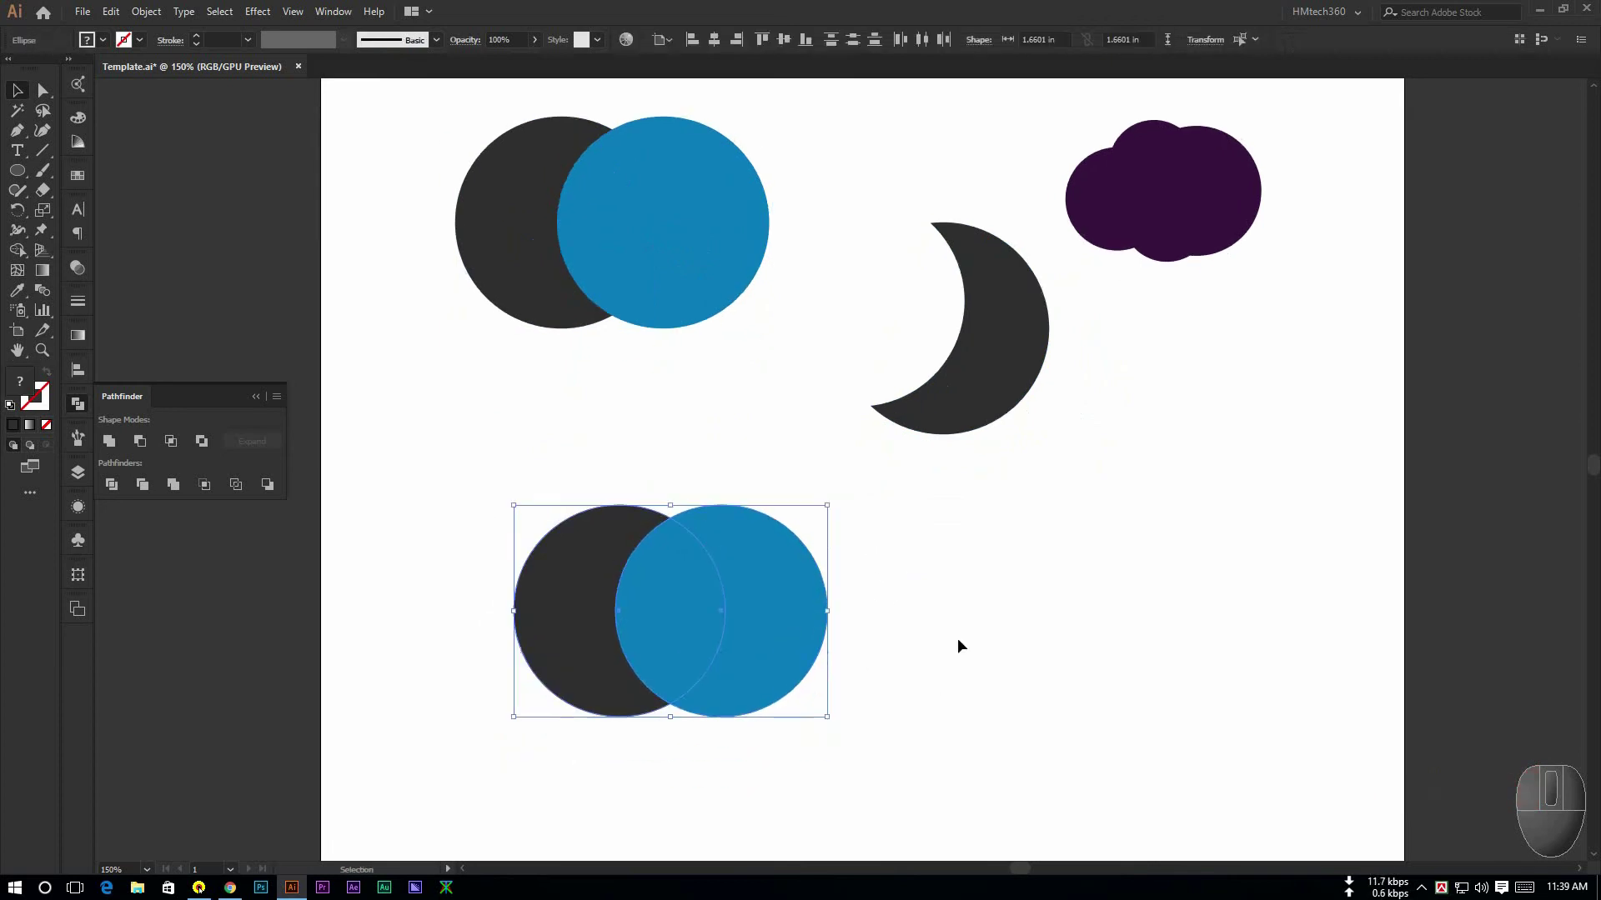
pyautogui.click(957, 641)
# Reduce the copied circle pair to its overlapping area with the Intersect shape mode
pyautogui.moveTo(547, 467); pyautogui.dragTo(857, 664)
pyautogui.click(954, 658)
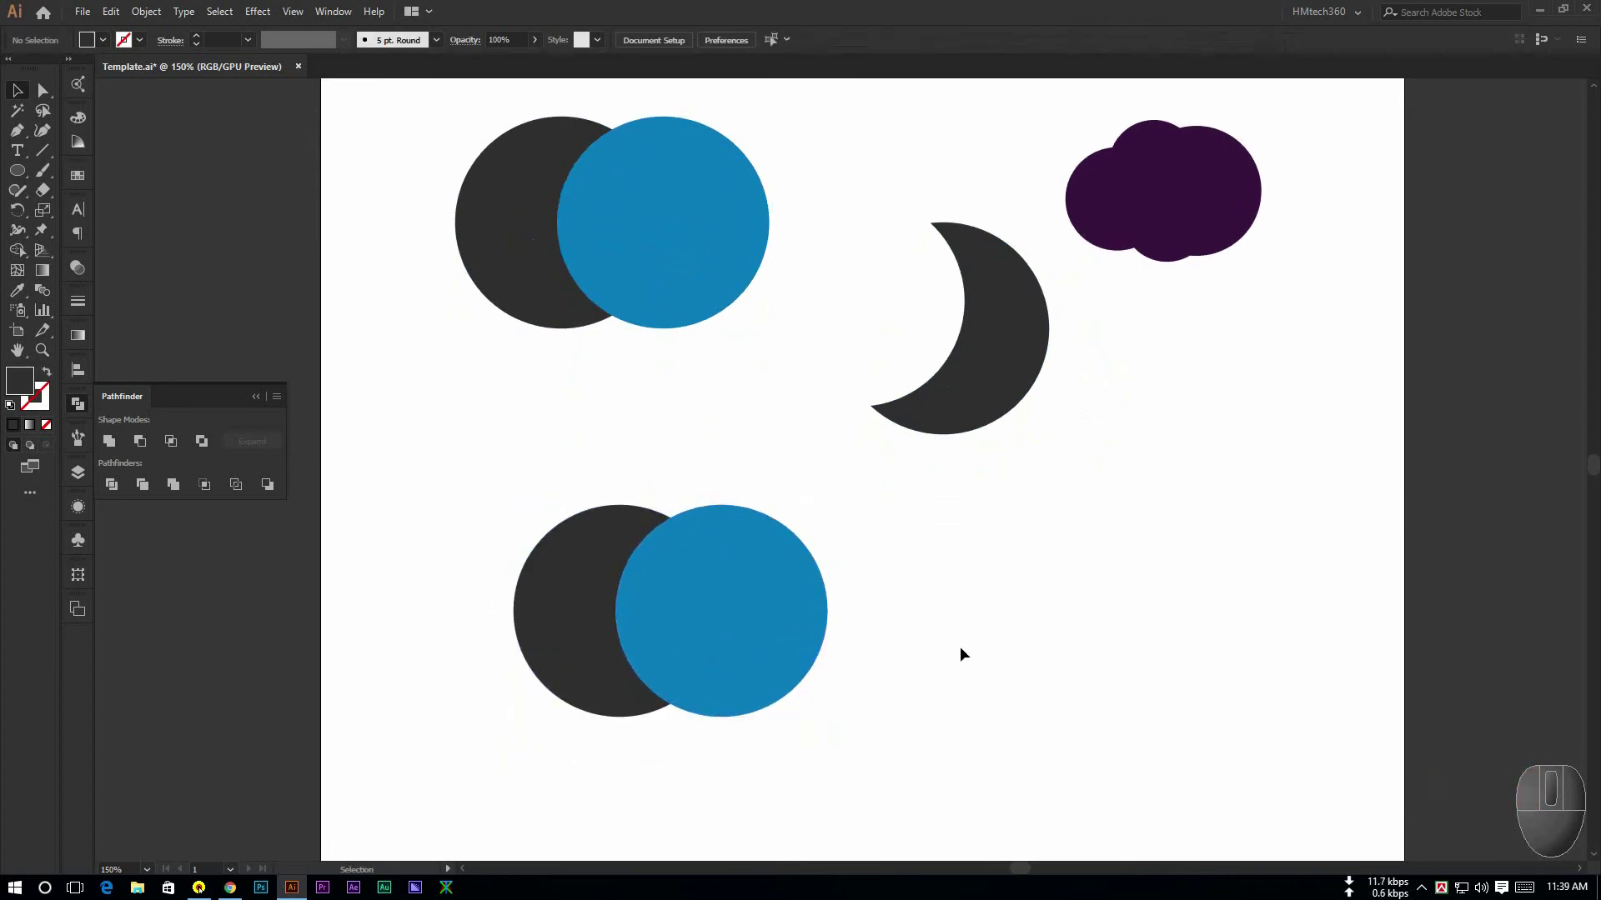
pyautogui.moveTo(524, 473); pyautogui.dragTo(848, 644)
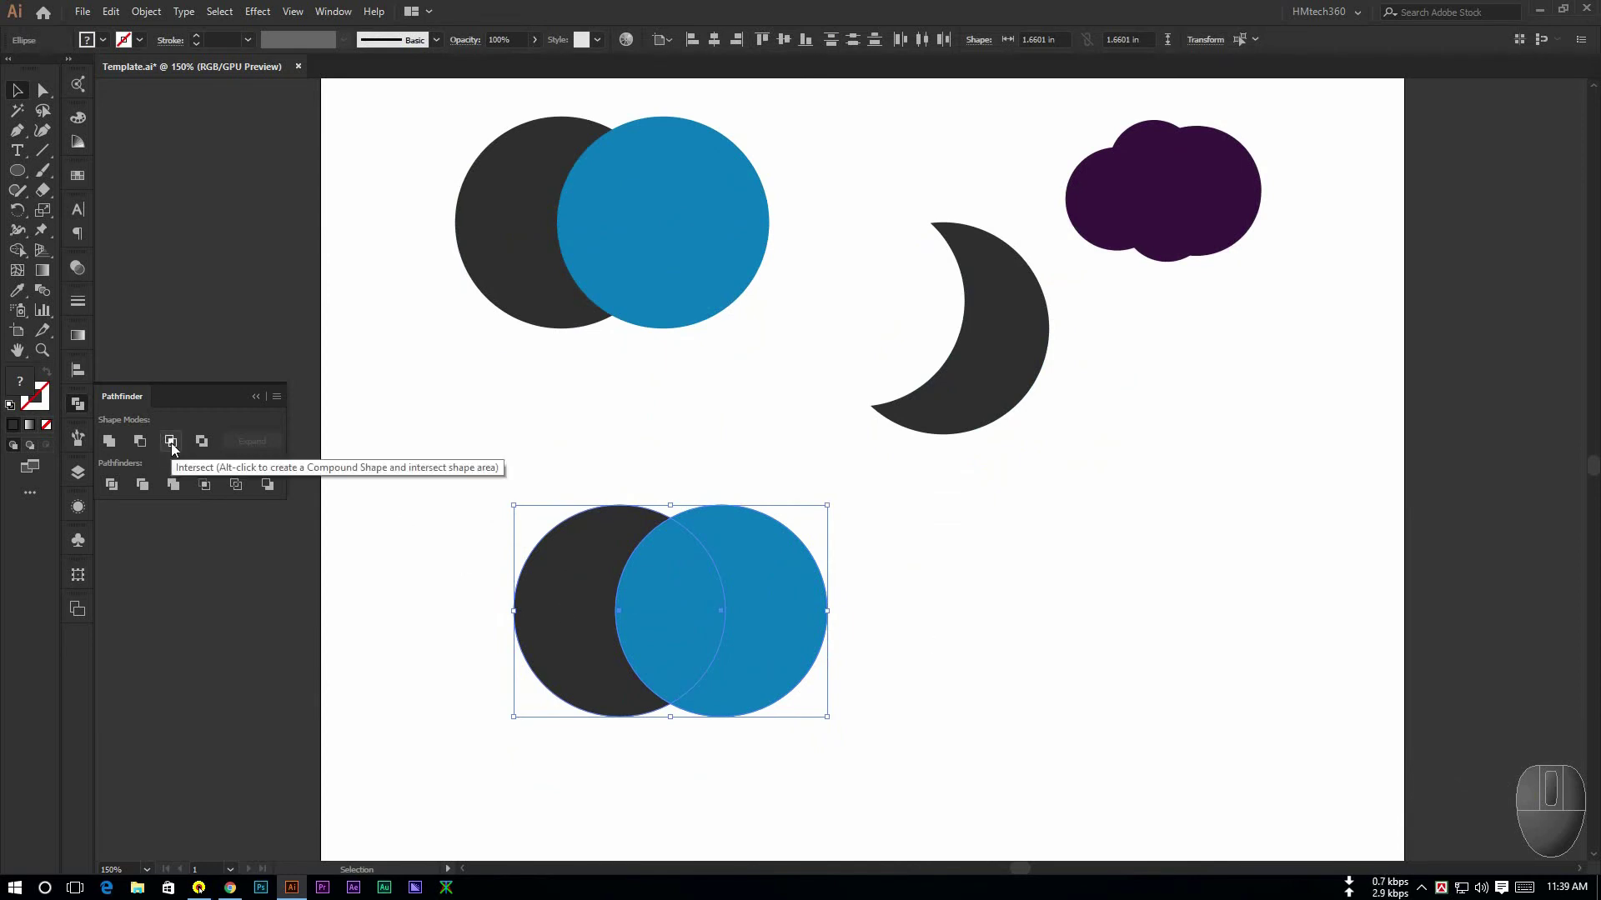
pyautogui.click(955, 648)
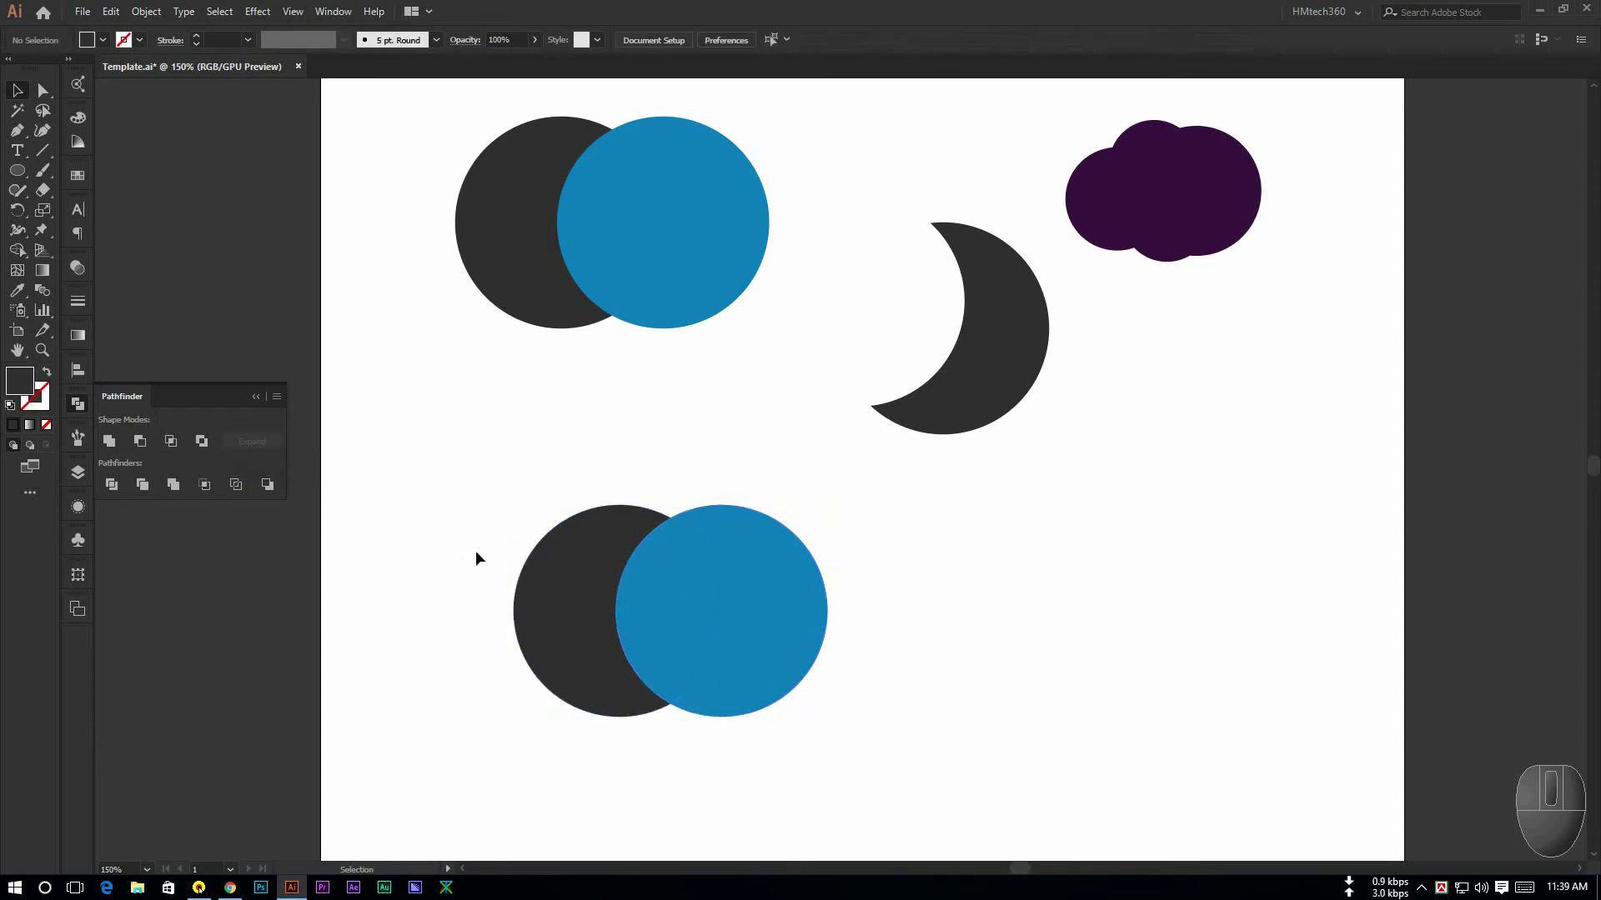
pyautogui.moveTo(464, 452); pyautogui.dragTo(877, 737)
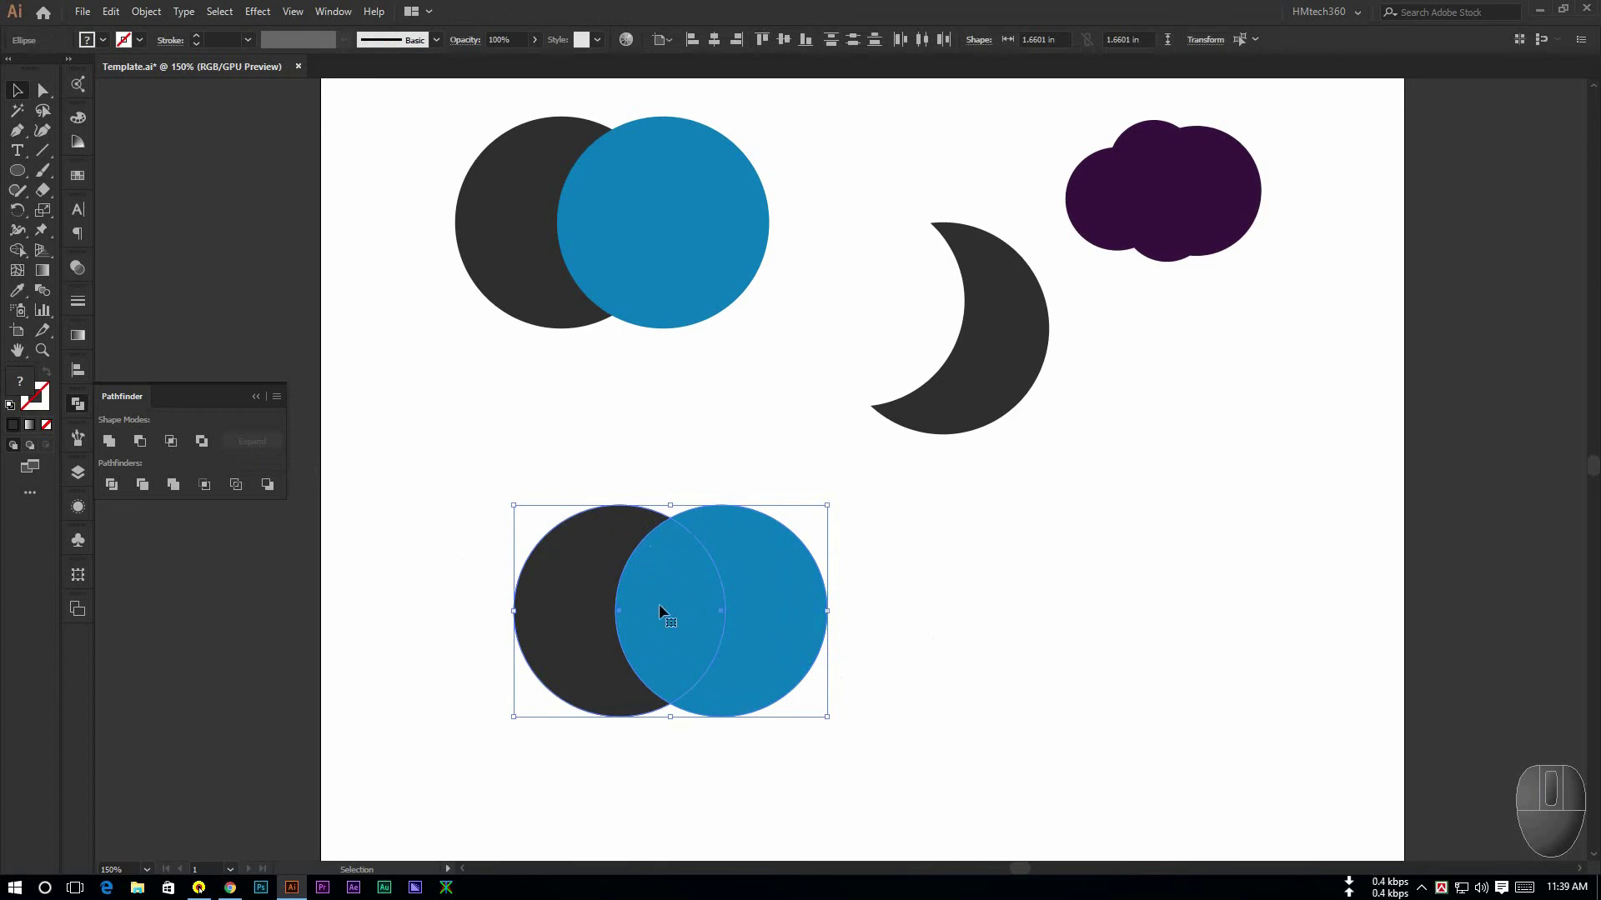
pyautogui.scroll(1, 682, 616)
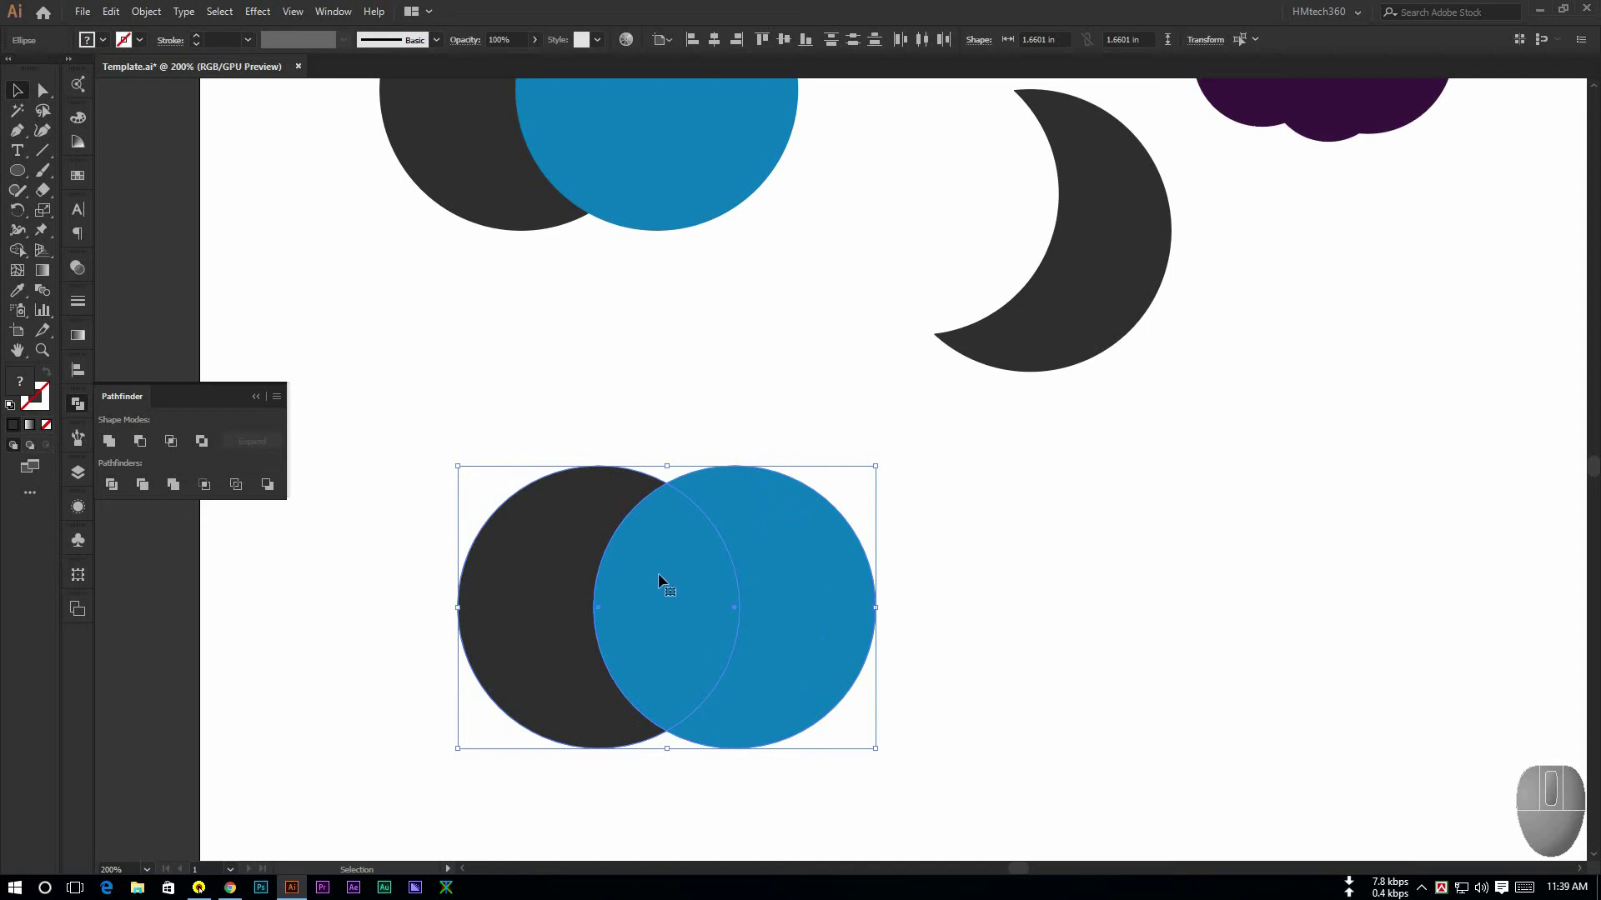
pyautogui.click(171, 440)
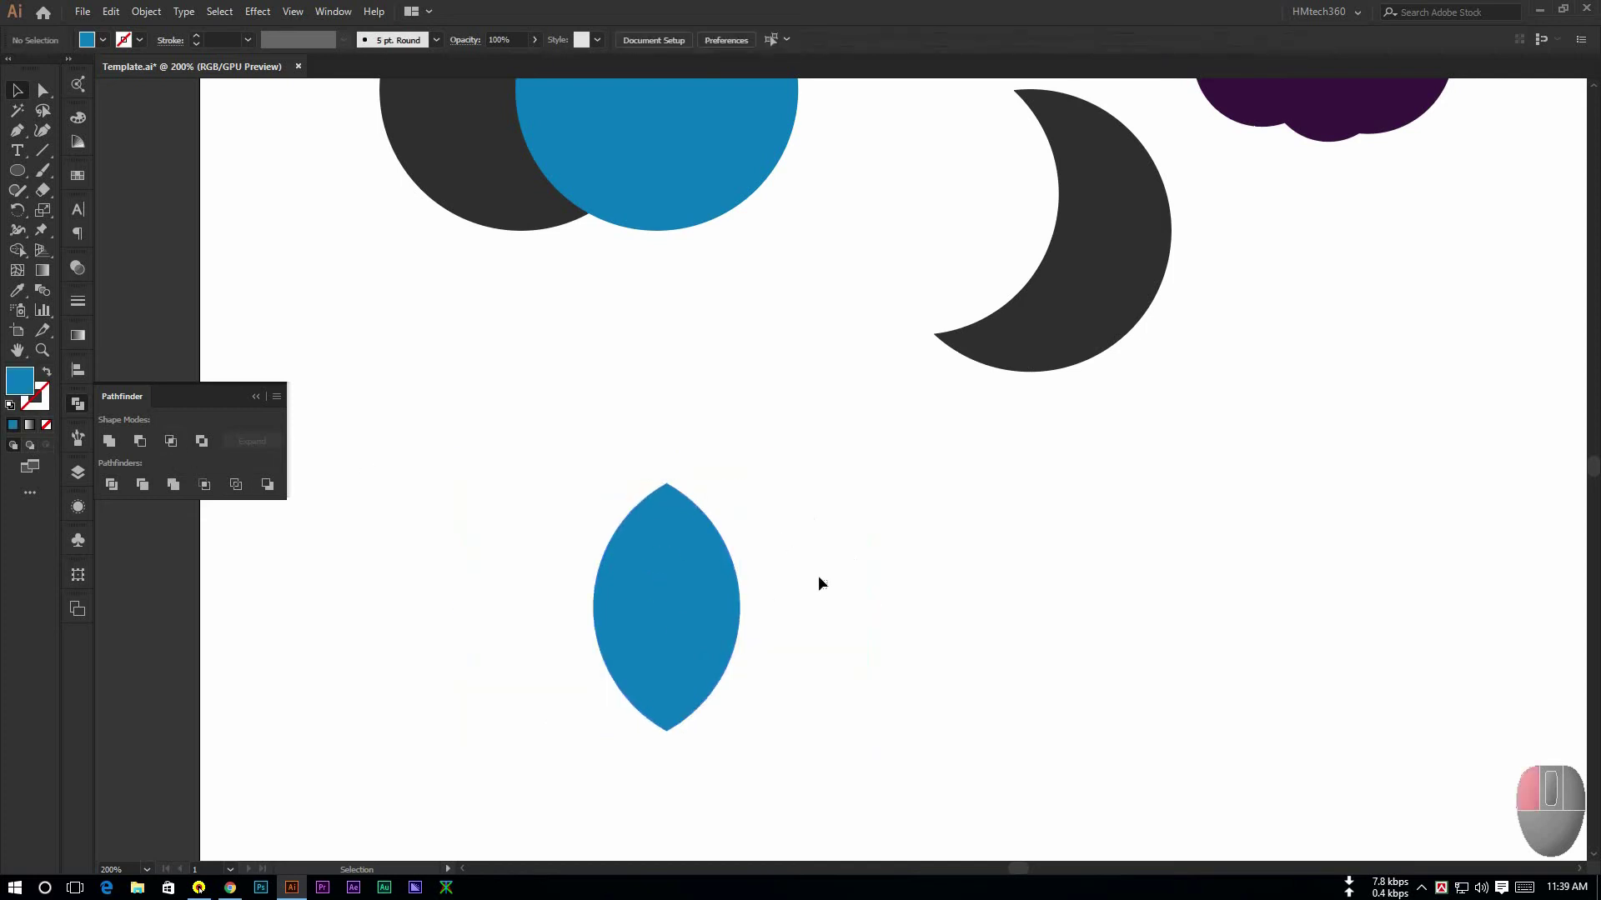
# Move the blue lens shape slightly right, tilt it clockwise and stretch it lengthwise into a leaf about 1.1 by 1.4 in
pyautogui.moveTo(635, 571); pyautogui.dragTo(791, 577)
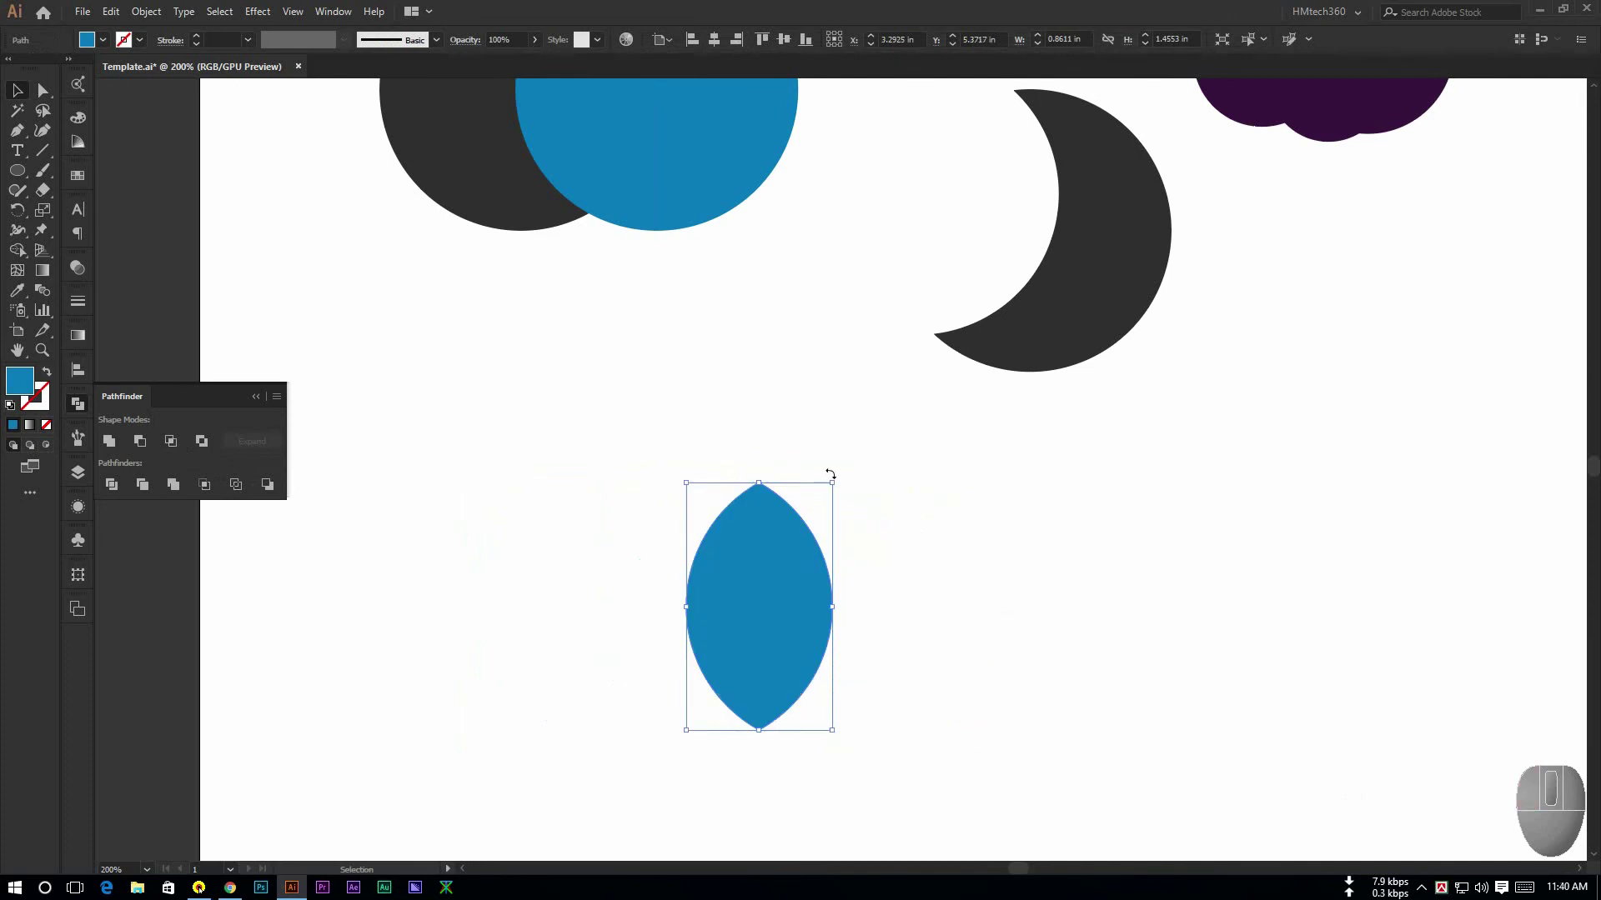
pyautogui.moveTo(837, 474); pyautogui.dragTo(902, 546)
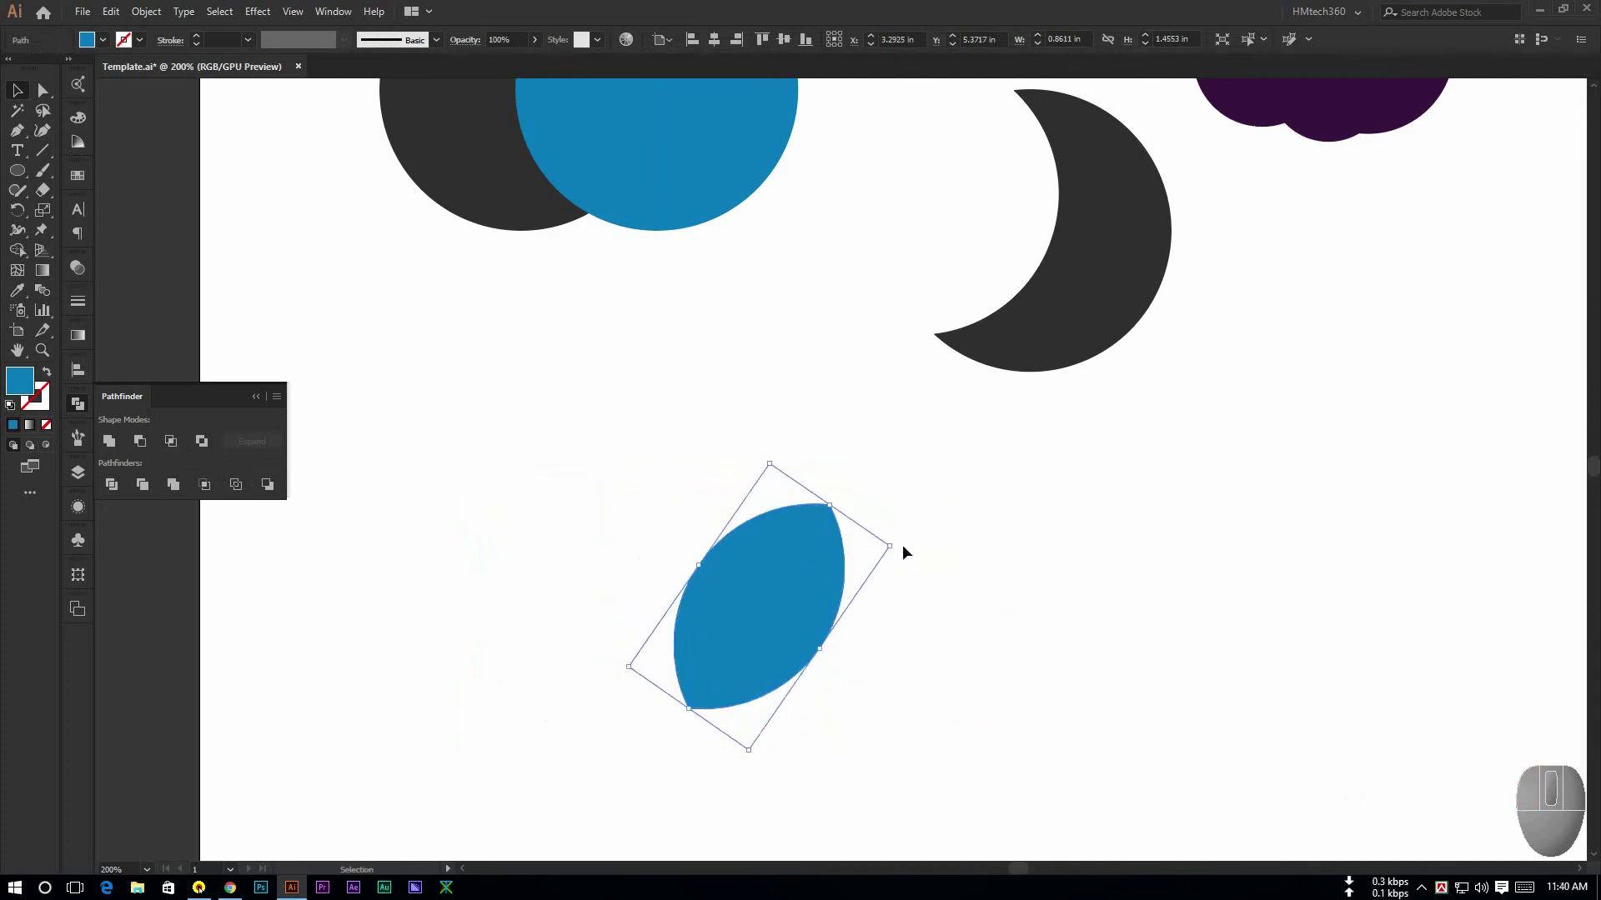
pyautogui.click(867, 571)
pyautogui.click(782, 621)
pyautogui.click(926, 621)
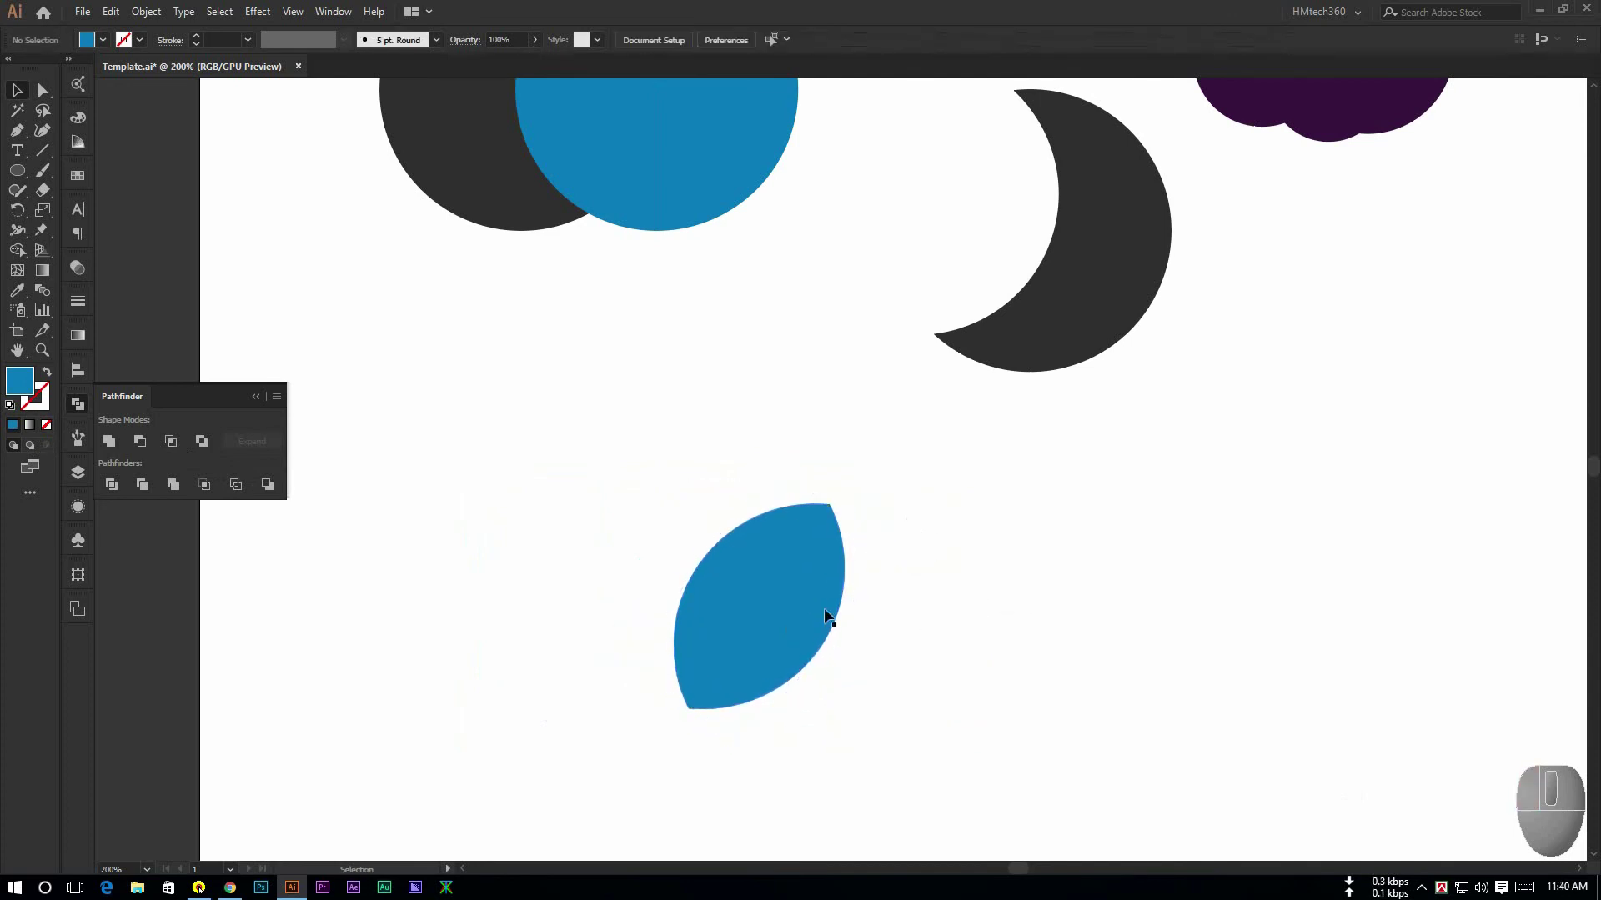
pyautogui.click(825, 614)
pyautogui.moveTo(830, 505); pyautogui.dragTo(853, 471)
pyautogui.click(980, 497)
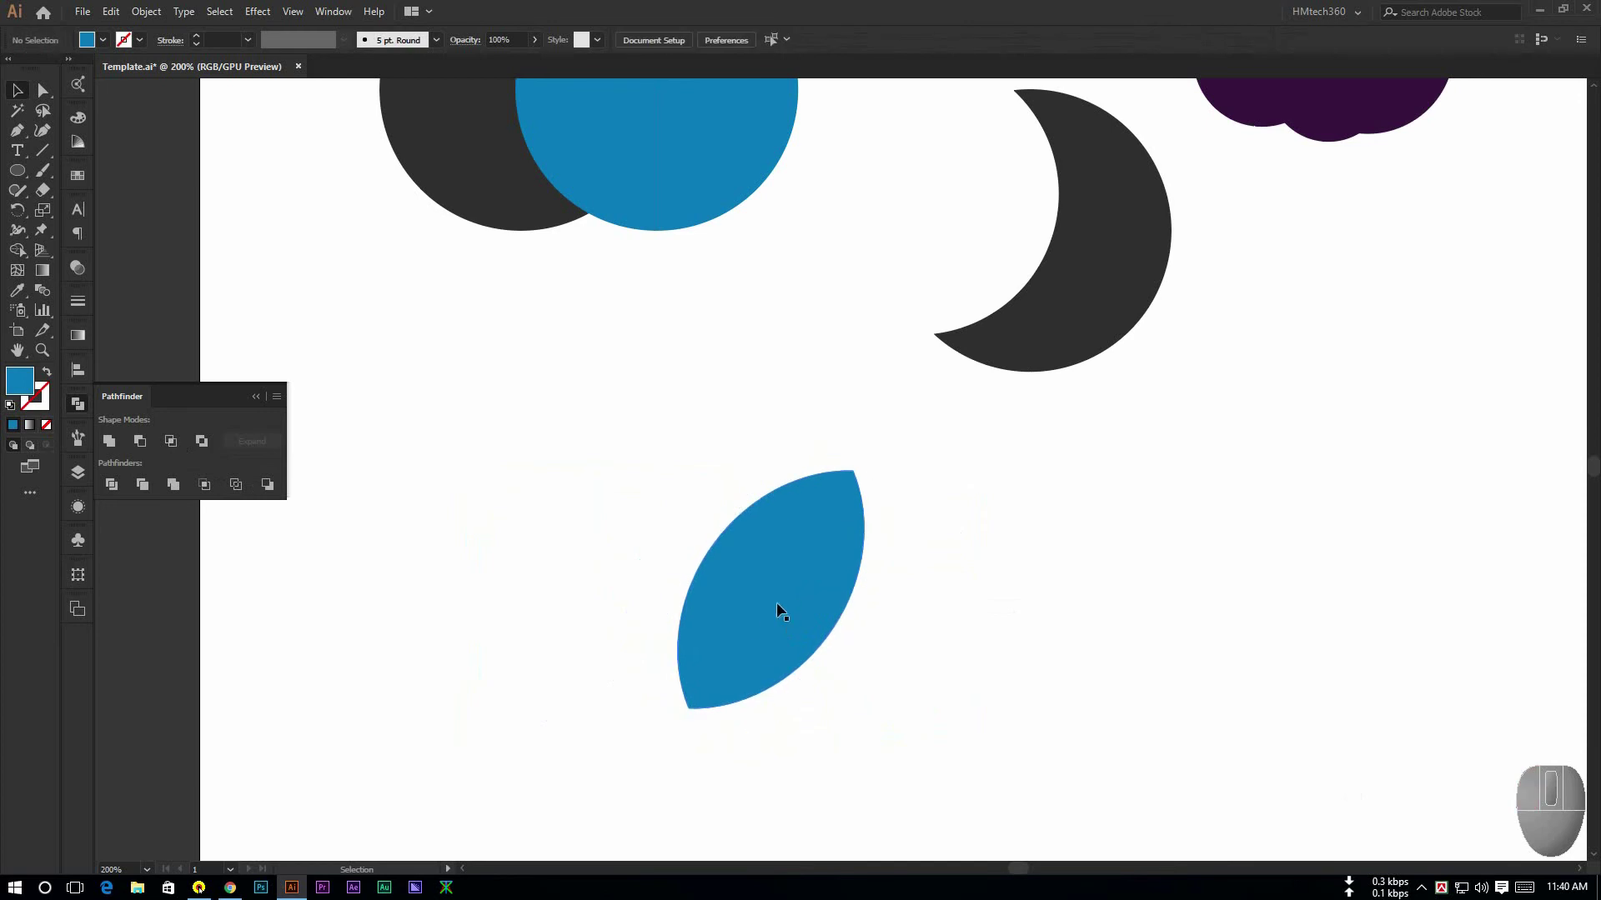
# Create a horizontally mirrored copy of the leaf with the Reflect tool and join both leaves at their lower tips
pyautogui.click(778, 606)
pyautogui.click(20, 213)
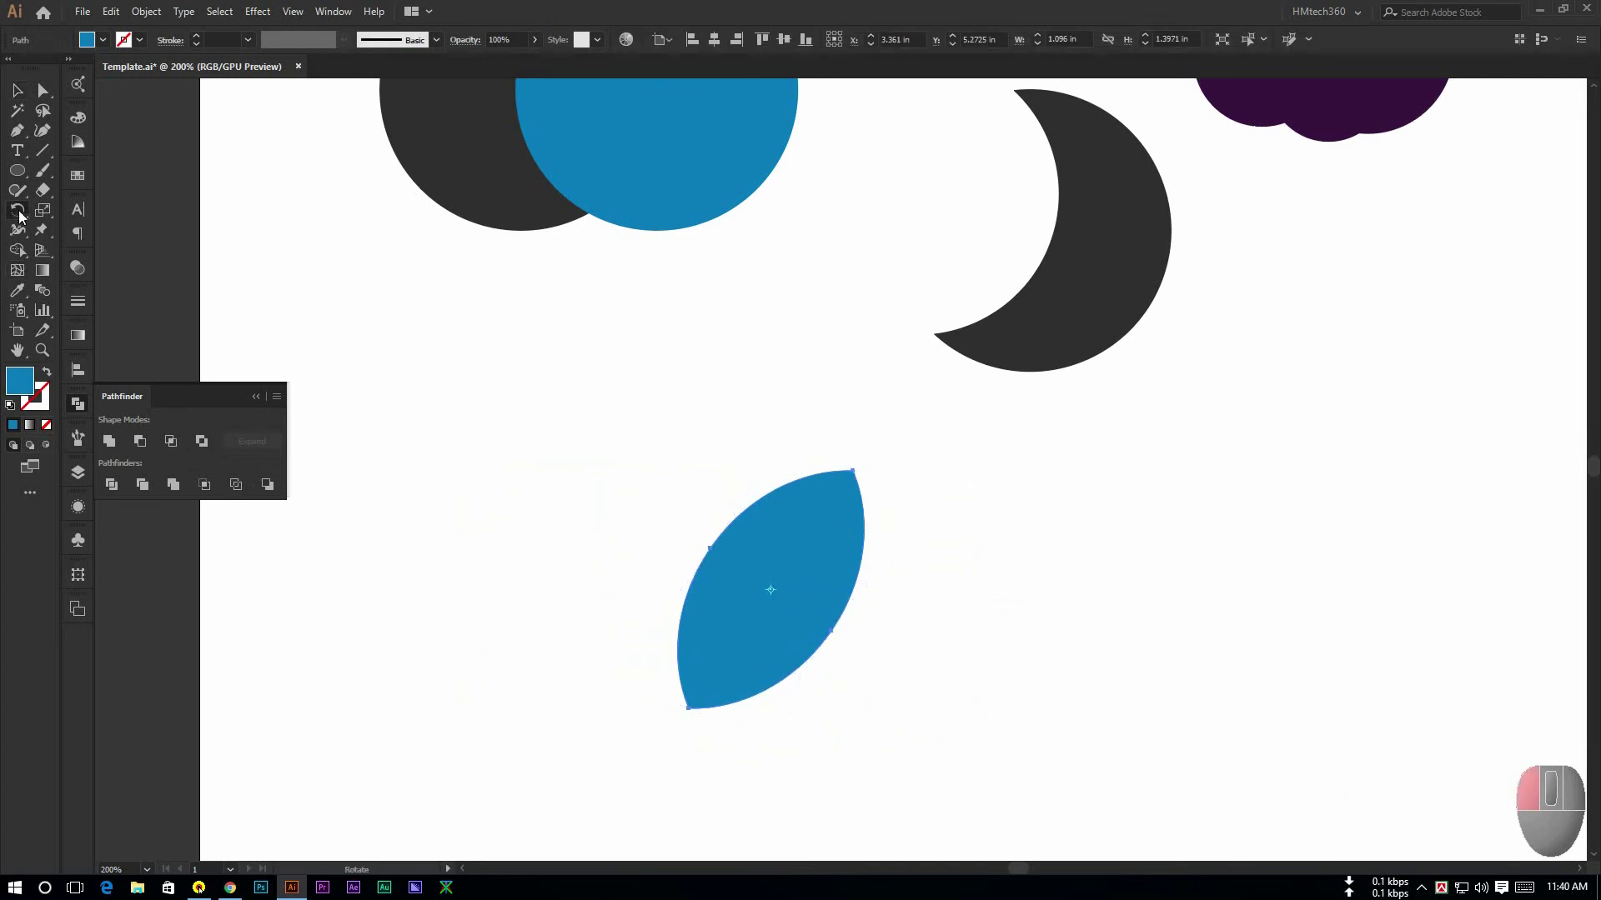
pyautogui.click(84, 230)
pyautogui.moveTo(729, 639); pyautogui.dragTo(602, 625)
pyautogui.click(18, 91)
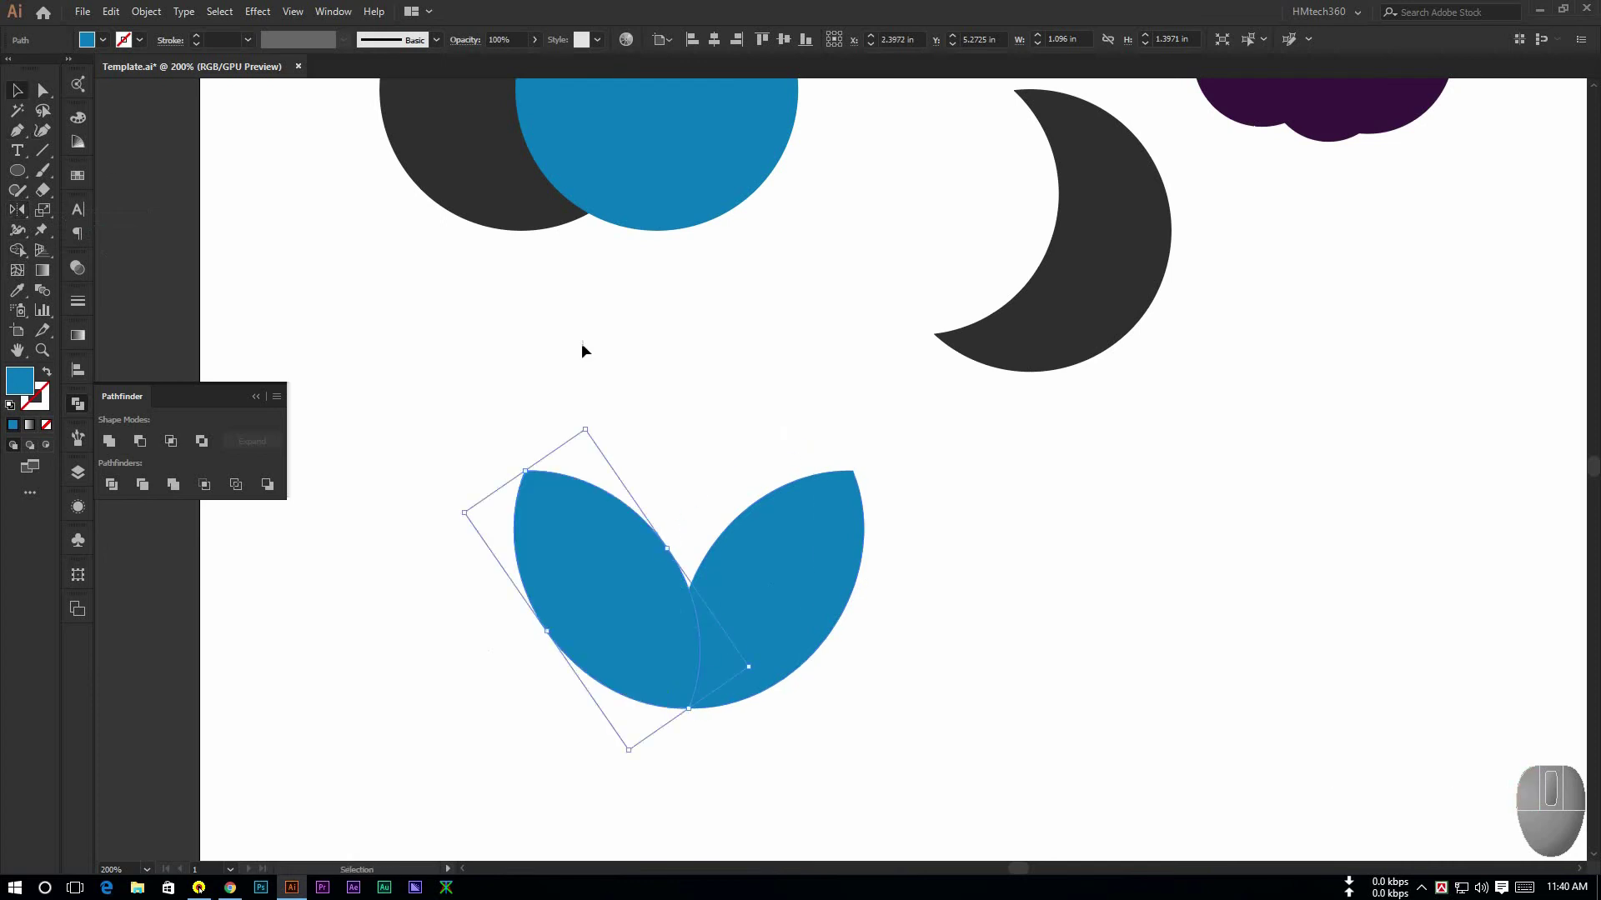
# Scale the leaf pair down to about 1.14 by 0.76 in and place it below the purple cloud
pyautogui.moveTo(582, 344); pyautogui.dragTo(817, 575)
pyautogui.click(958, 602)
pyautogui.scroll(-1, 868, 534)
pyautogui.moveTo(566, 472); pyautogui.dragTo(793, 625)
pyautogui.moveTo(739, 600); pyautogui.dragTo(1243, 376)
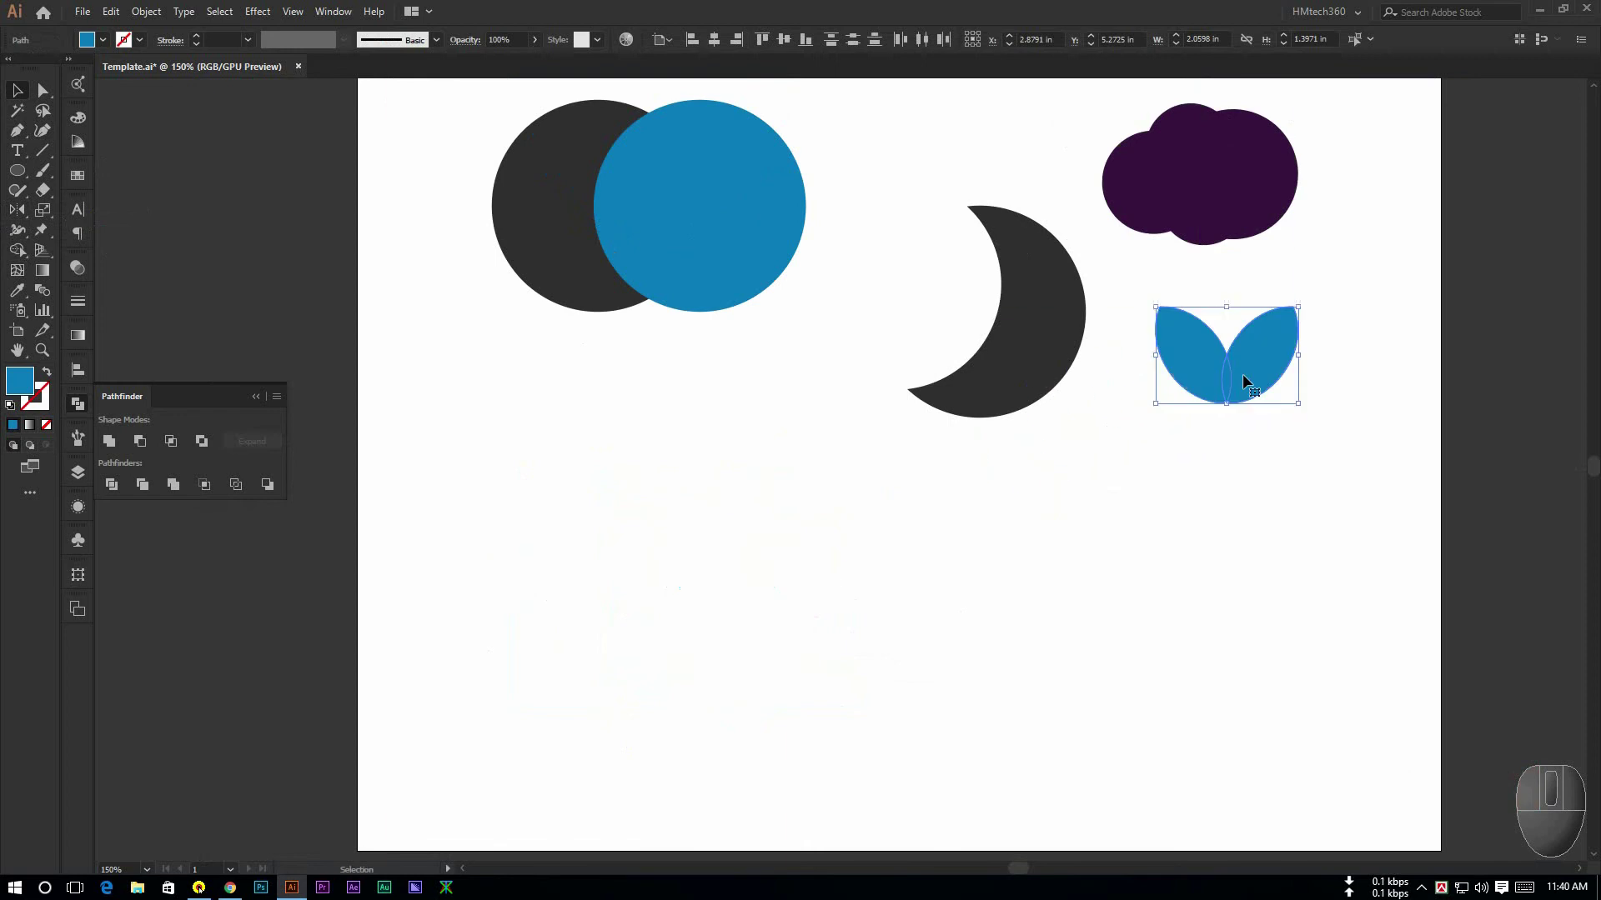
pyautogui.click(1165, 471)
# Recolour both leaves with the green fill #06870C
pyautogui.moveTo(1149, 302); pyautogui.dragTo(1263, 360)
pyautogui.doubleClick(14, 394)
pyautogui.moveTo(1117, 421)
pyautogui.mouseDown()
pyautogui.moveTo(1125, 450)
pyautogui.moveTo(1083, 407)
pyautogui.mouseUp()
pyautogui.click(1276, 315)
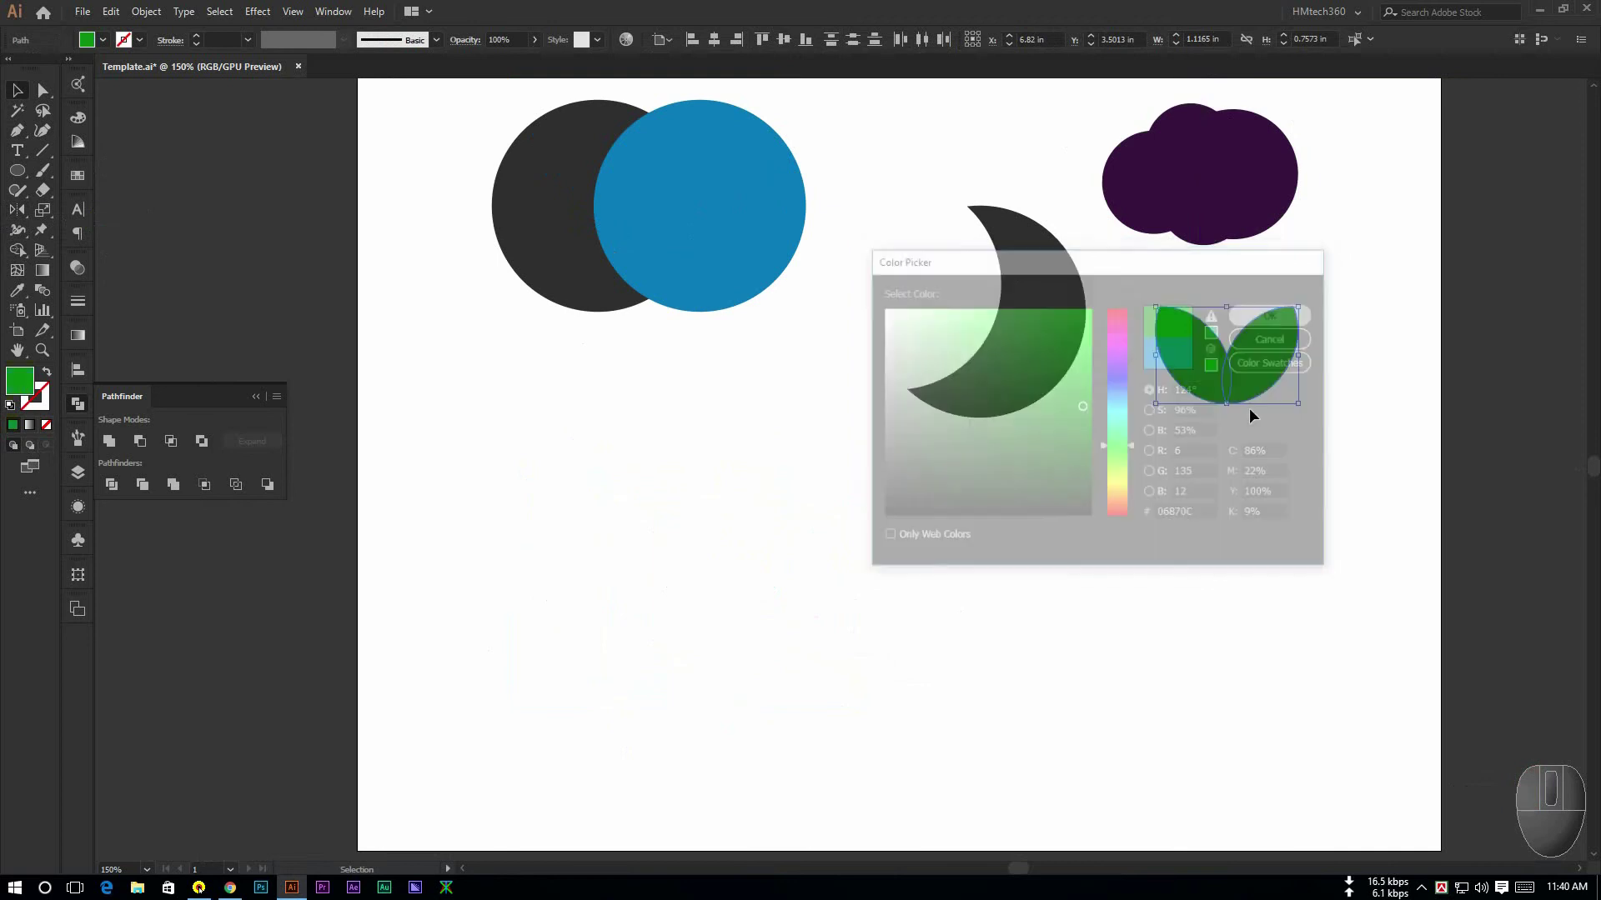
pyautogui.click(1246, 471)
# Give the left leaf a slightly darker green fill than the right leaf
pyautogui.click(1200, 342)
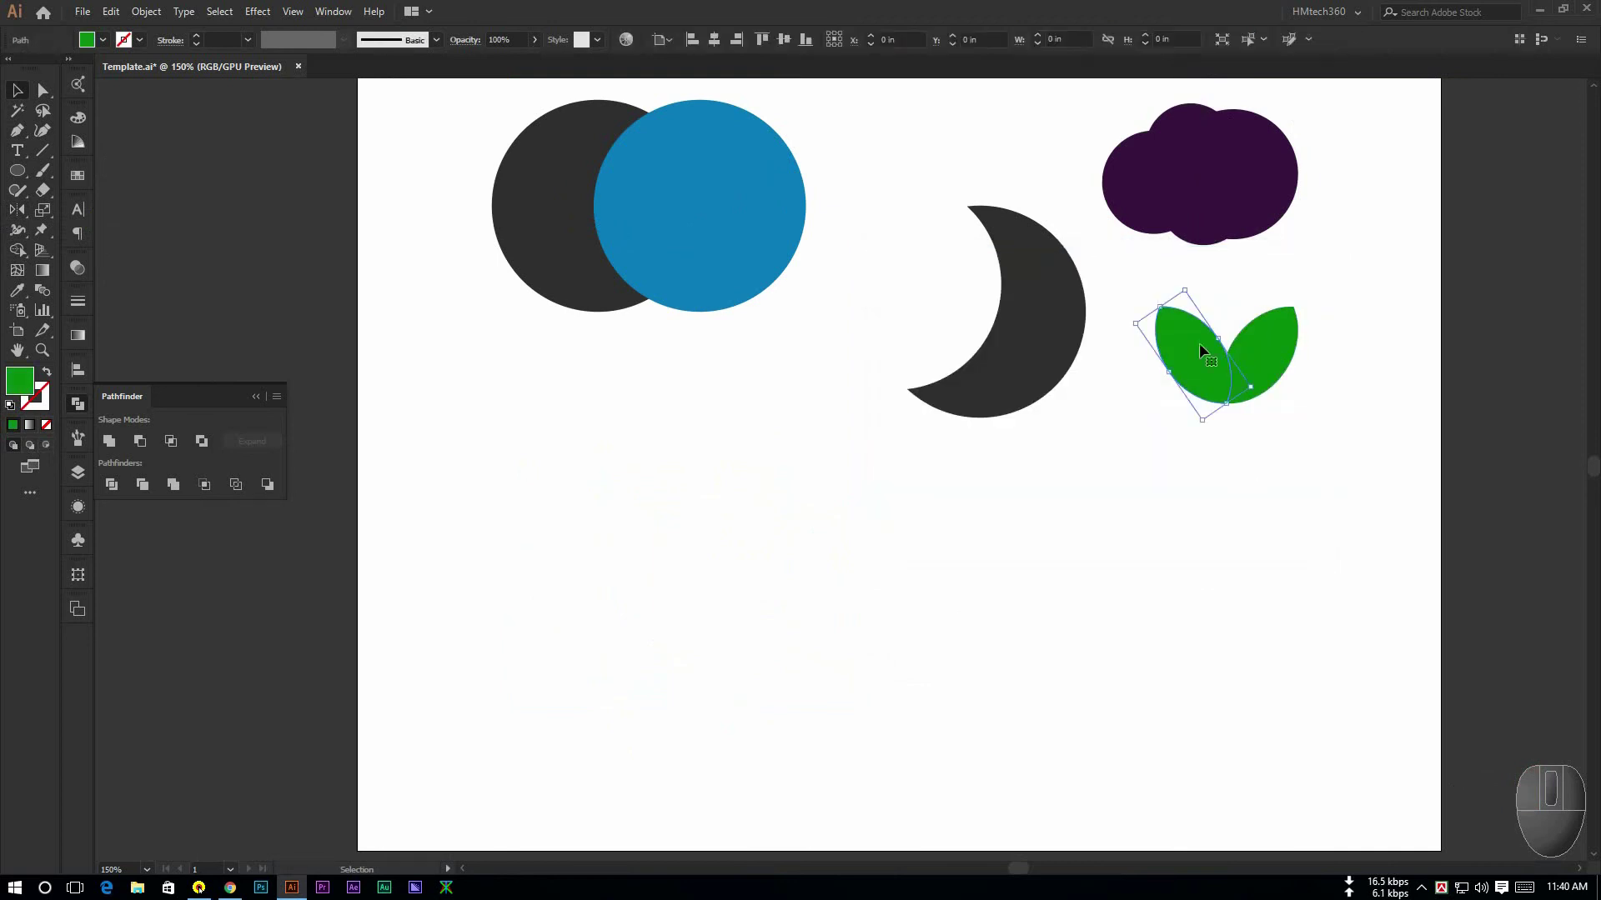
pyautogui.doubleClick(21, 381)
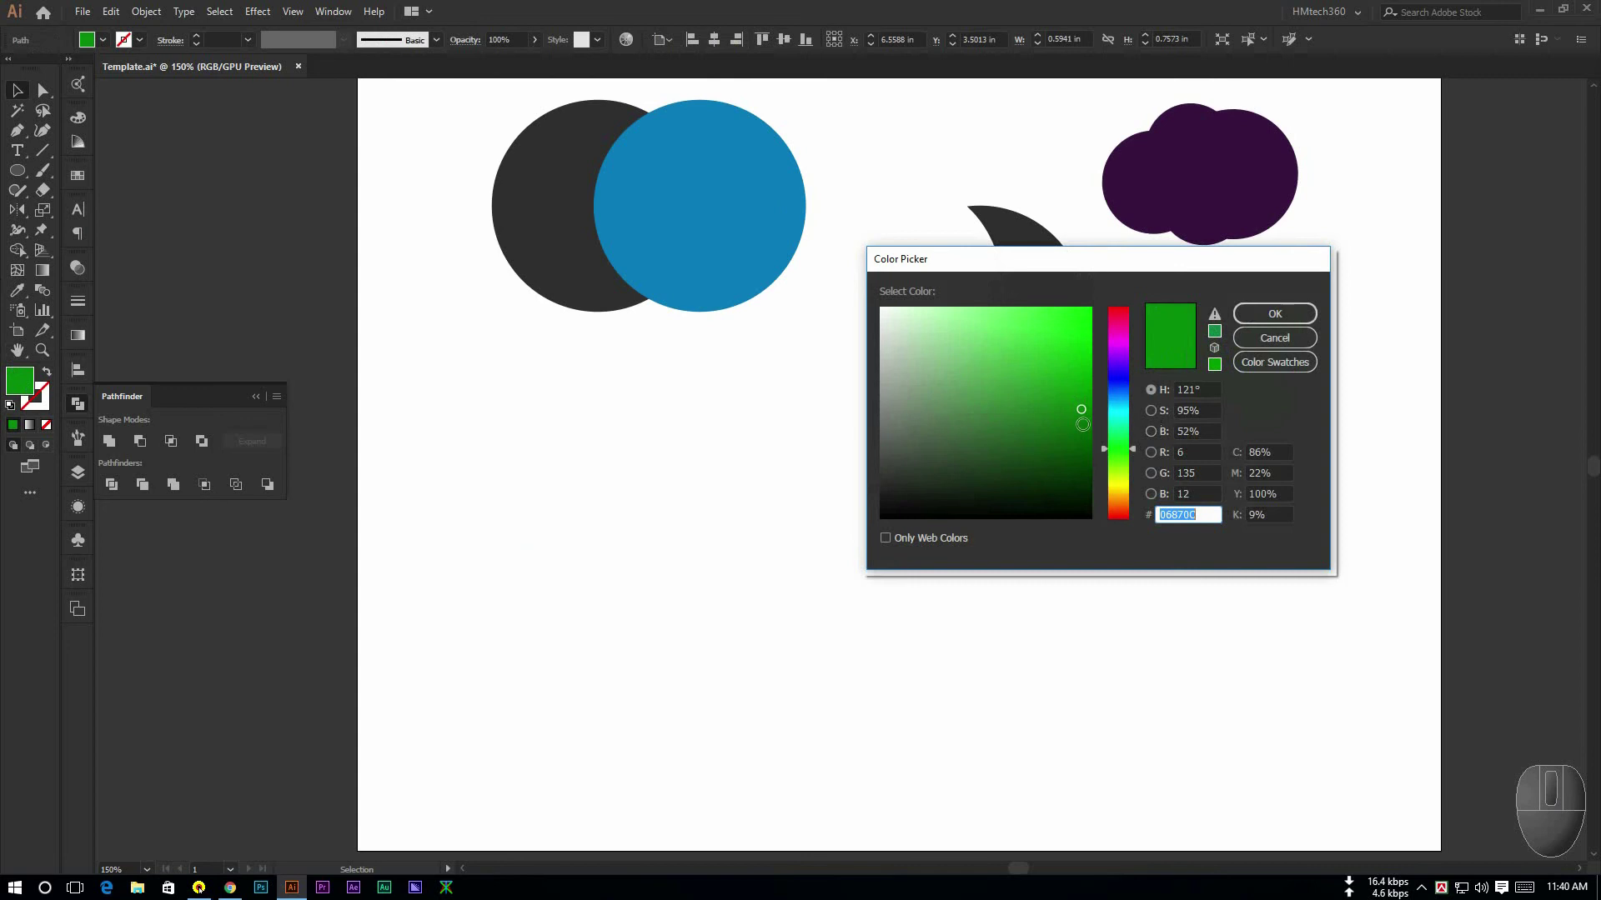
pyautogui.click(1082, 428)
pyautogui.click(1284, 314)
pyautogui.click(1333, 437)
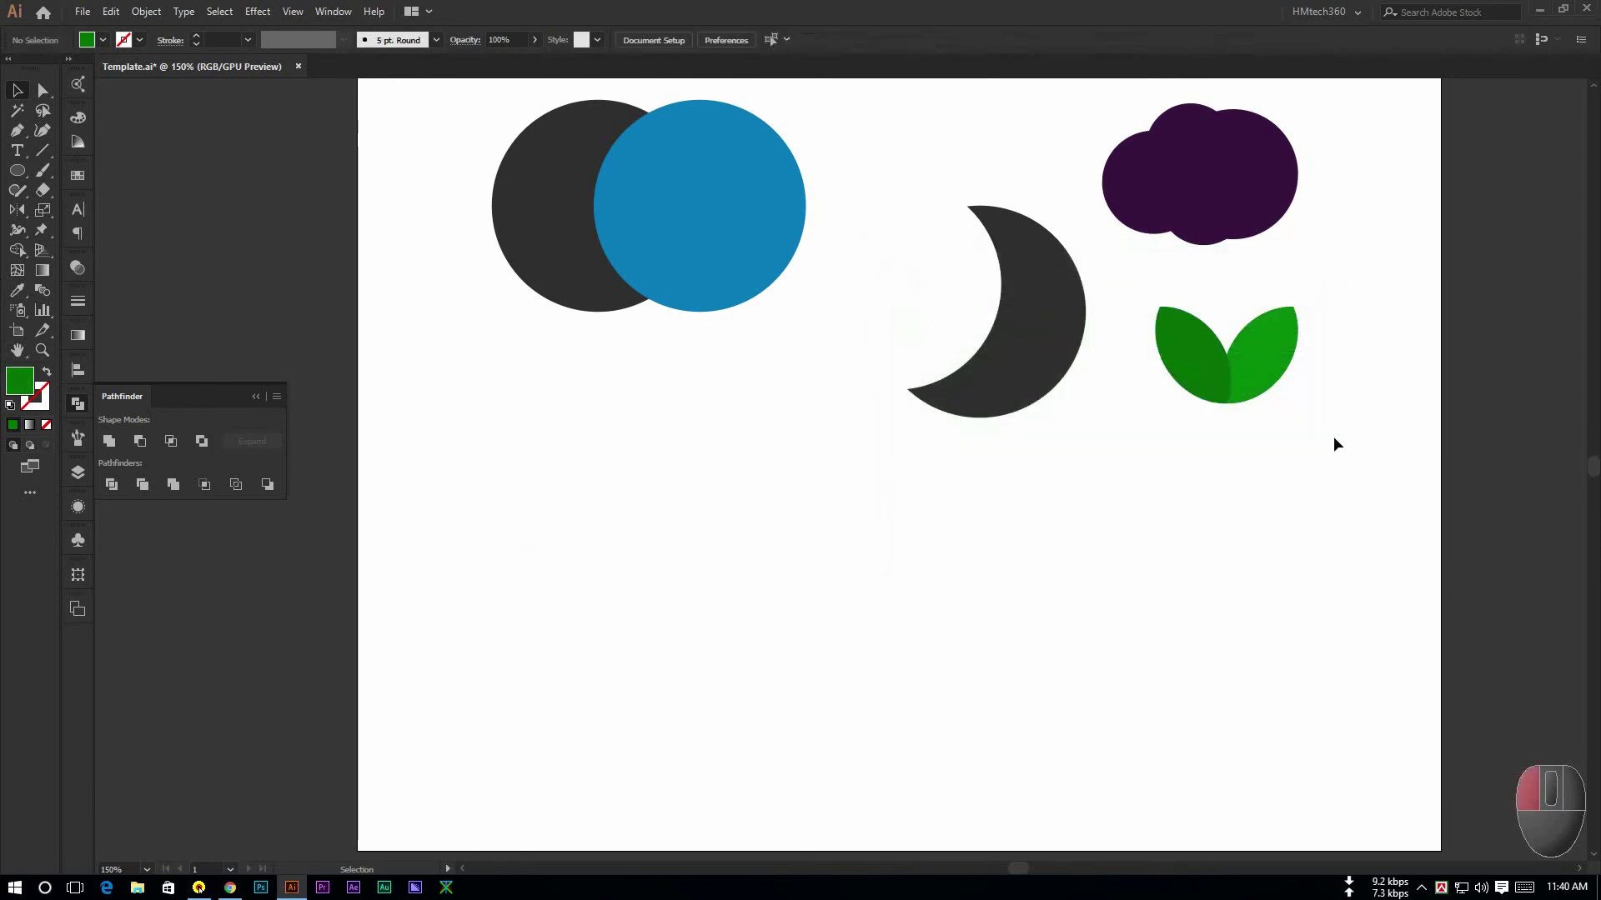
pyautogui.click(1248, 363)
pyautogui.click(1290, 434)
pyautogui.hotkey('ctrl', '=')
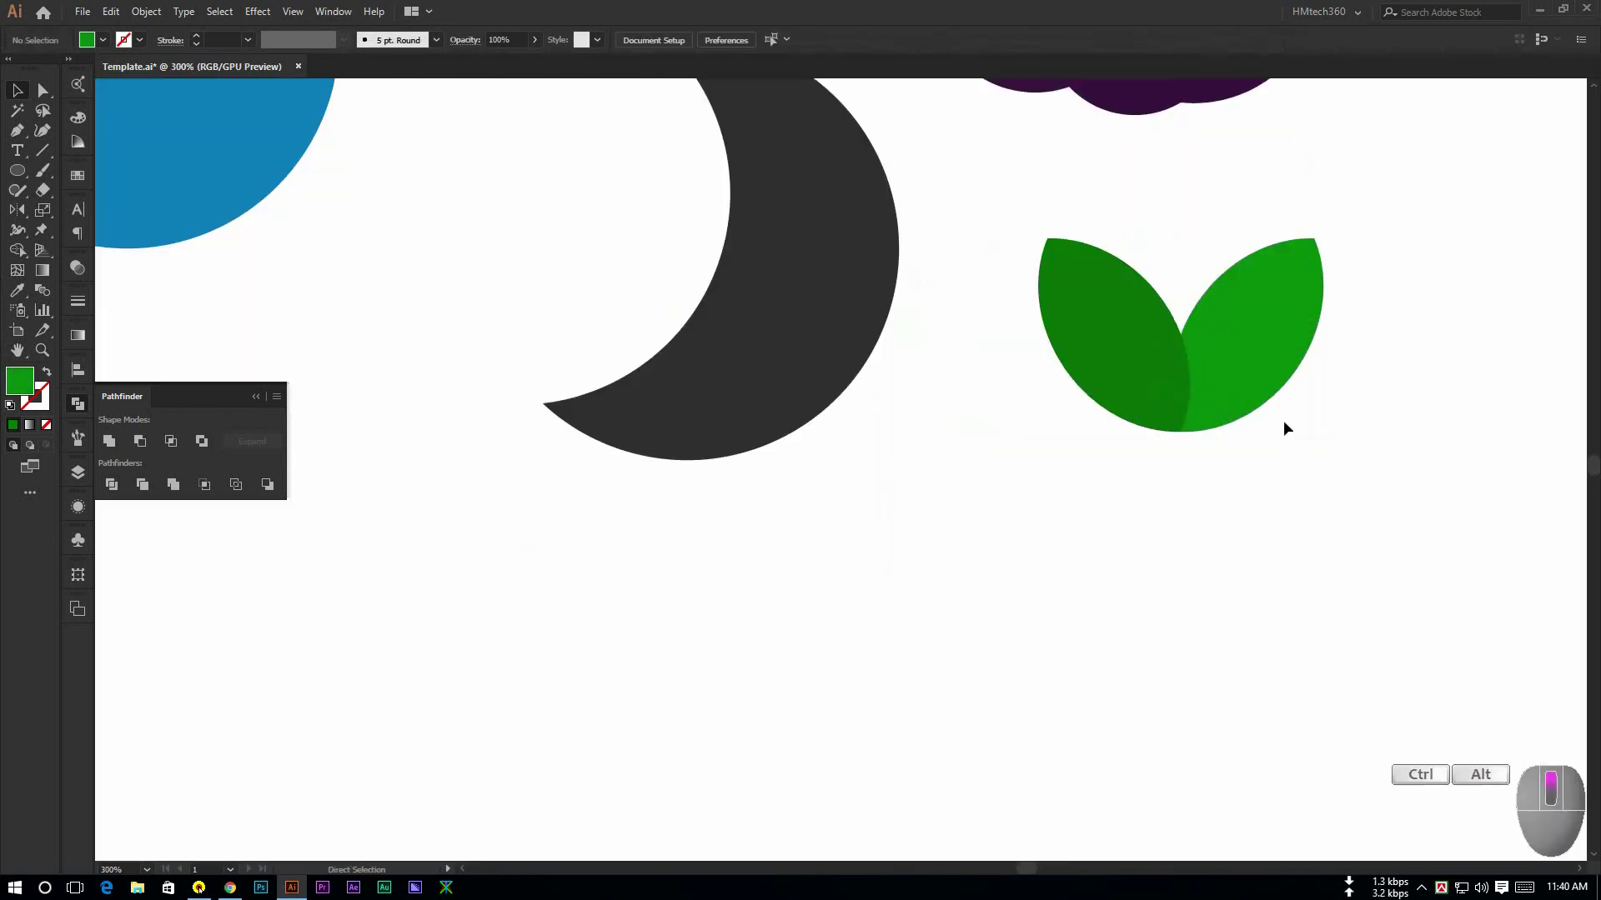
pyautogui.scroll(-2, 1271, 476)
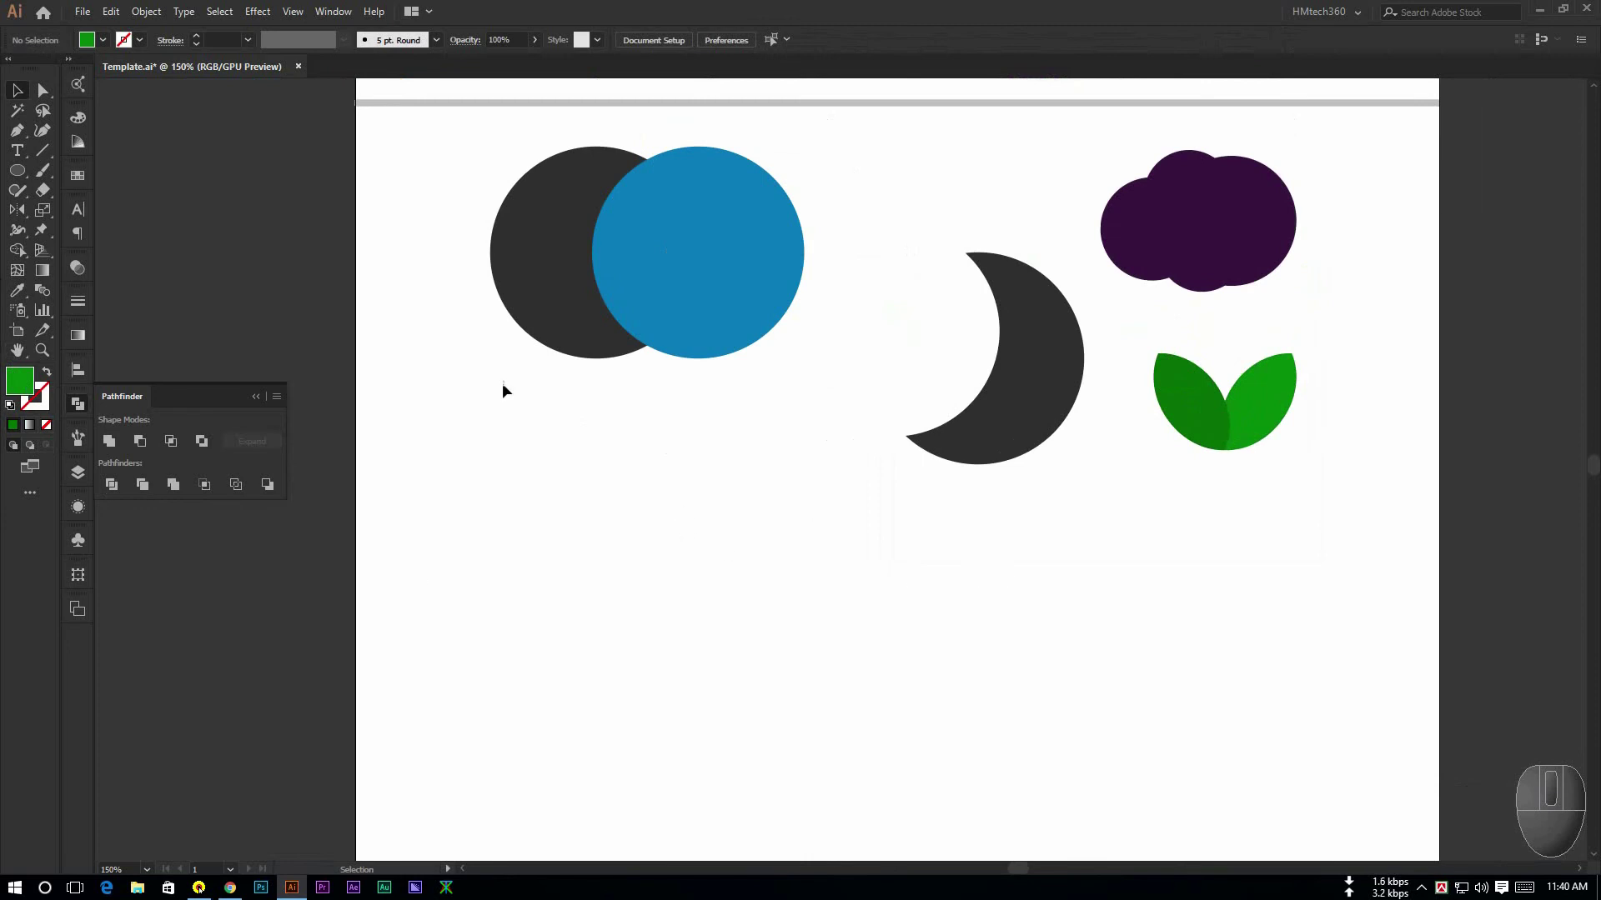
# Duplicate the overlapping circle pair below the original and apply the Exclude shape mode to the copy
pyautogui.moveTo(502, 382); pyautogui.dragTo(705, 591)
pyautogui.click(901, 556)
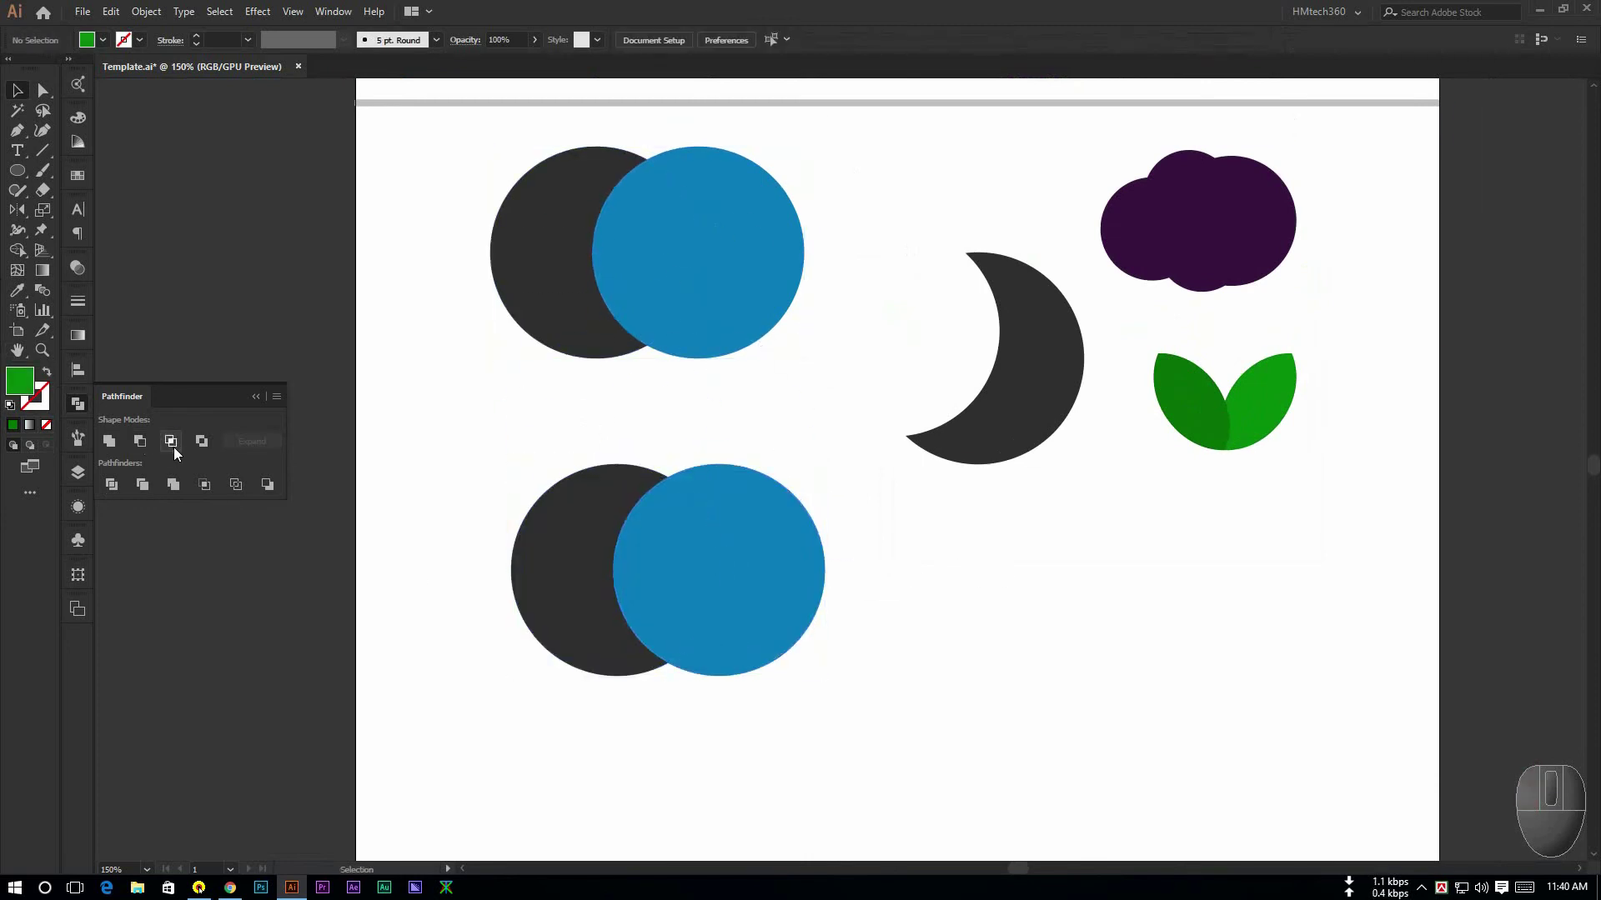
pyautogui.moveTo(499, 479); pyautogui.dragTo(875, 703)
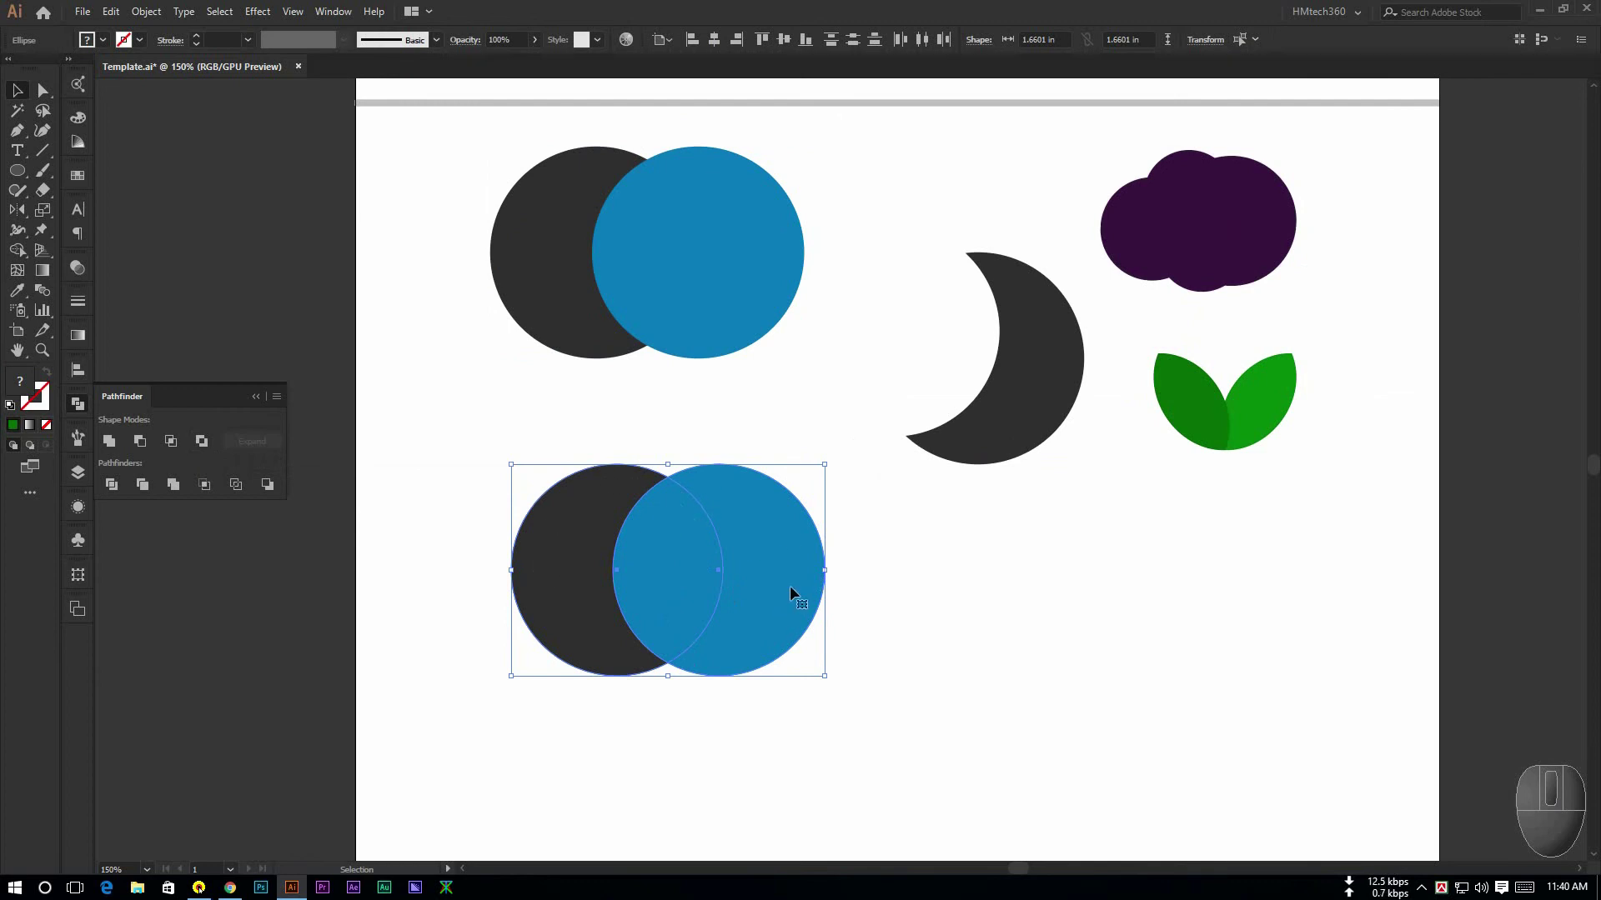
pyautogui.click(201, 440)
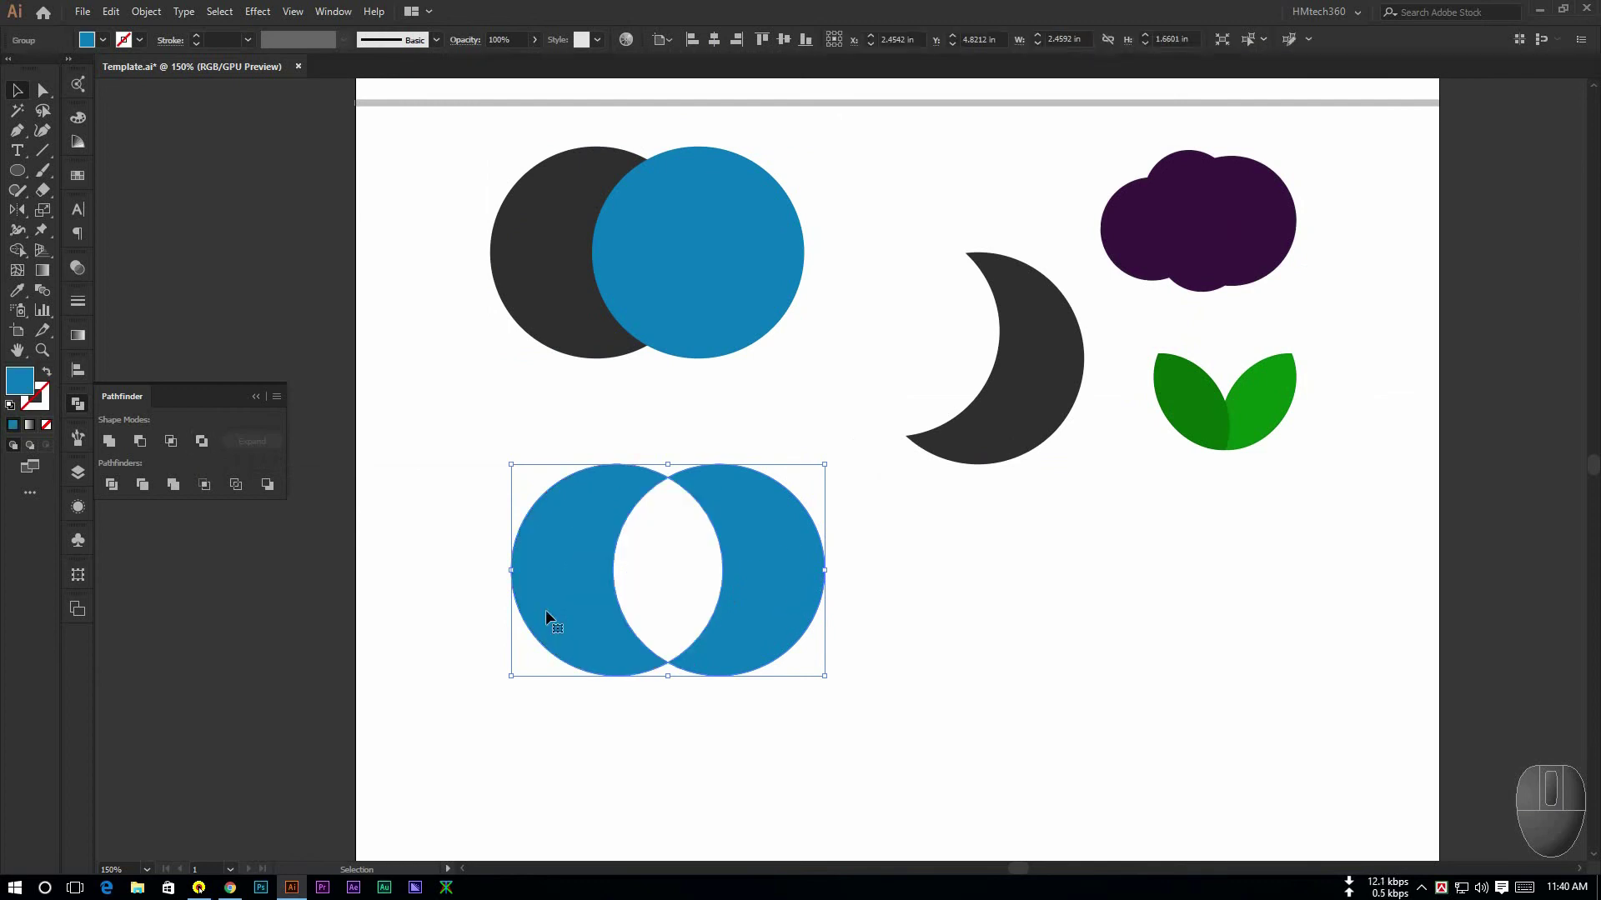
# Ungroup the excluded shape and move its two blue crescents horizontally apart
pyautogui.click(454, 588)
pyautogui.click(754, 545)
pyautogui.click(873, 547)
pyautogui.rightClick(733, 505)
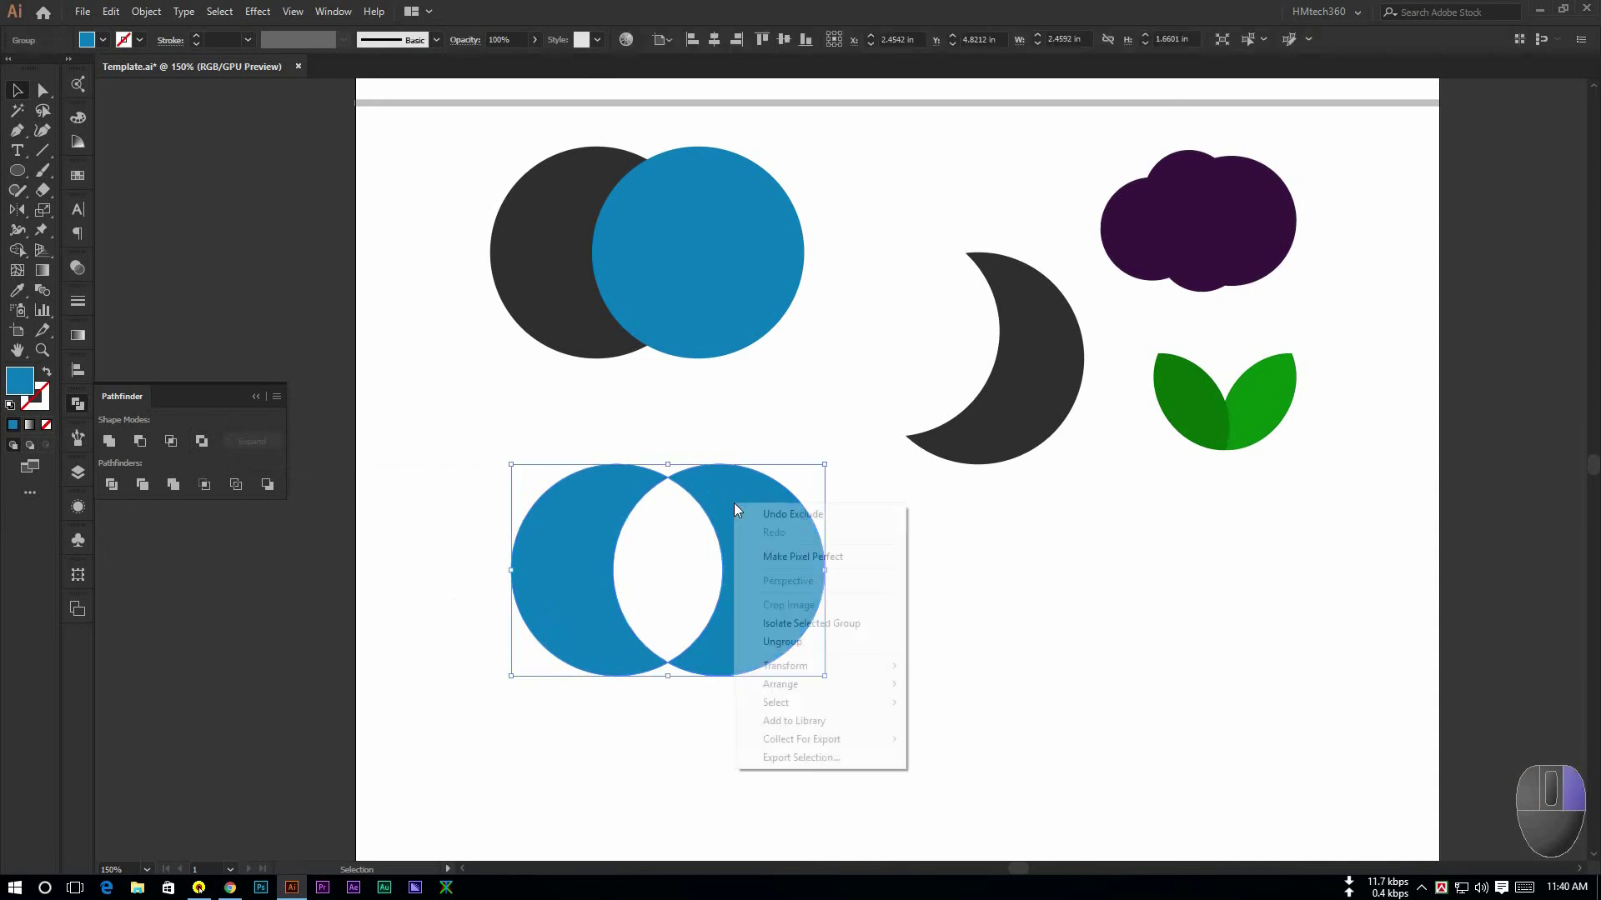
pyautogui.click(793, 641)
pyautogui.click(862, 582)
pyautogui.moveTo(803, 566); pyautogui.dragTo(857, 565)
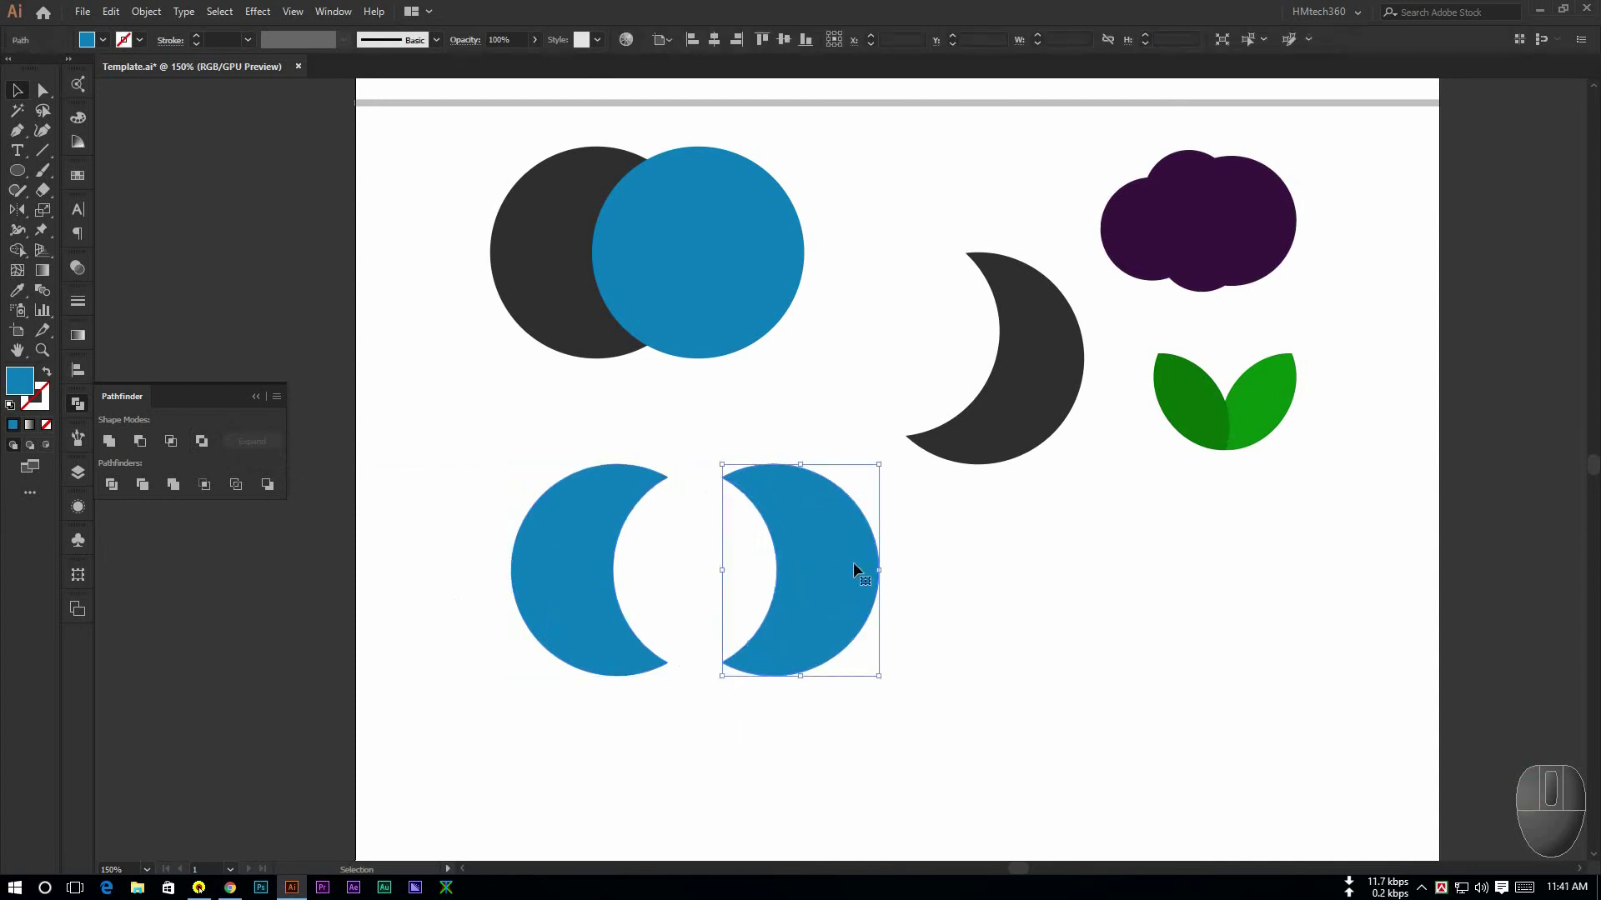
pyautogui.moveTo(557, 554); pyautogui.dragTo(500, 553)
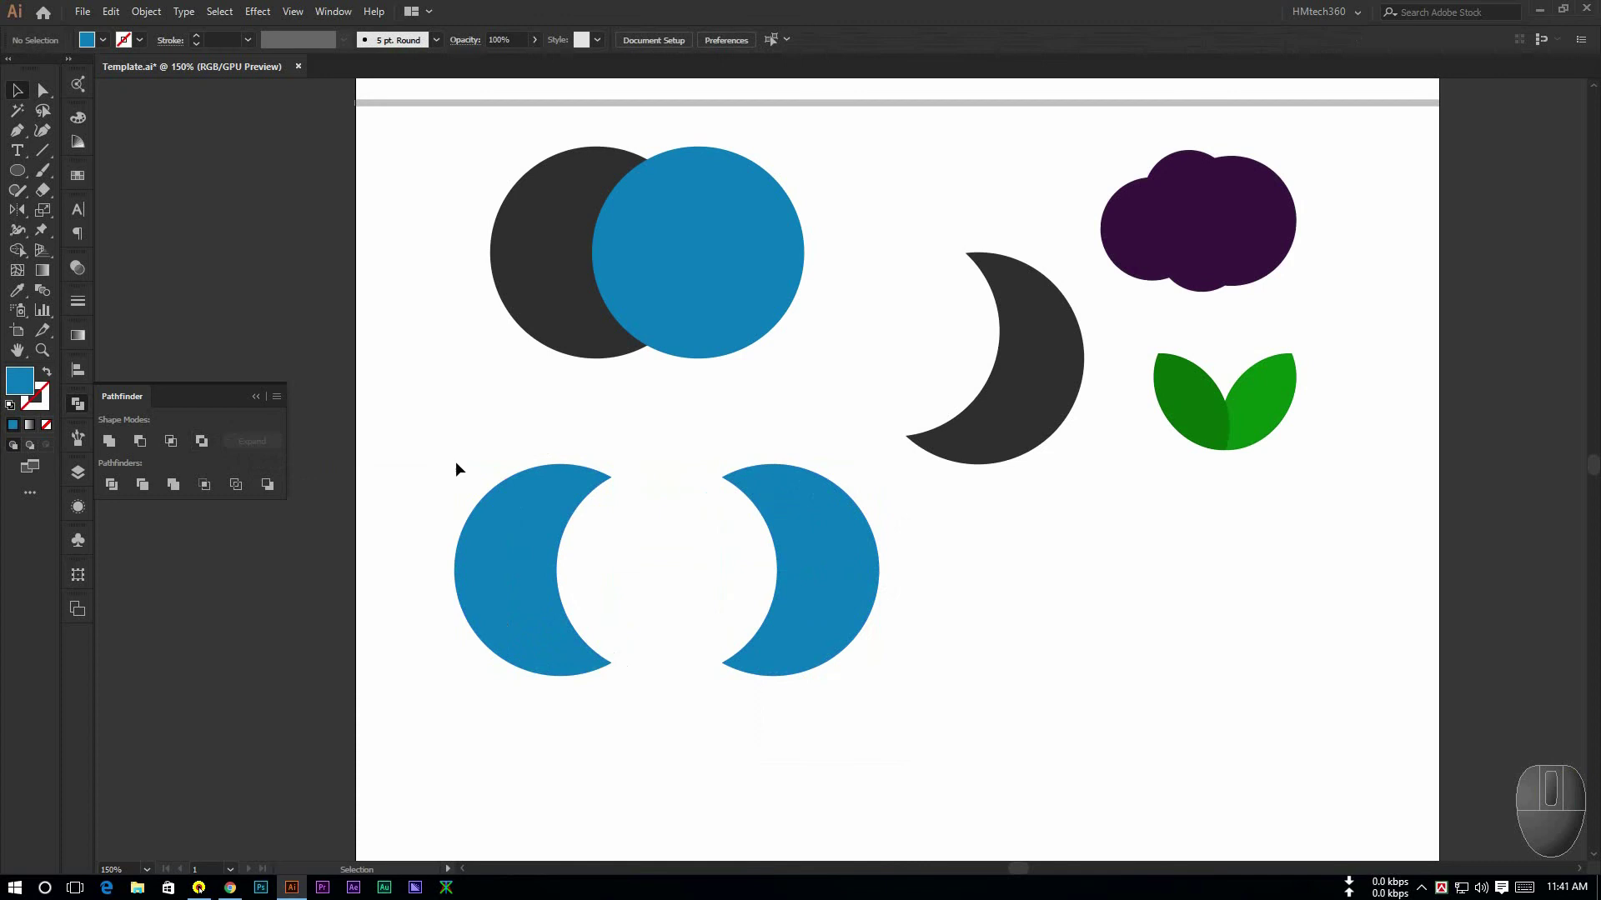
# Delete the right-hand blue crescent of the separated pair
pyautogui.moveTo(455, 462); pyautogui.dragTo(856, 688)
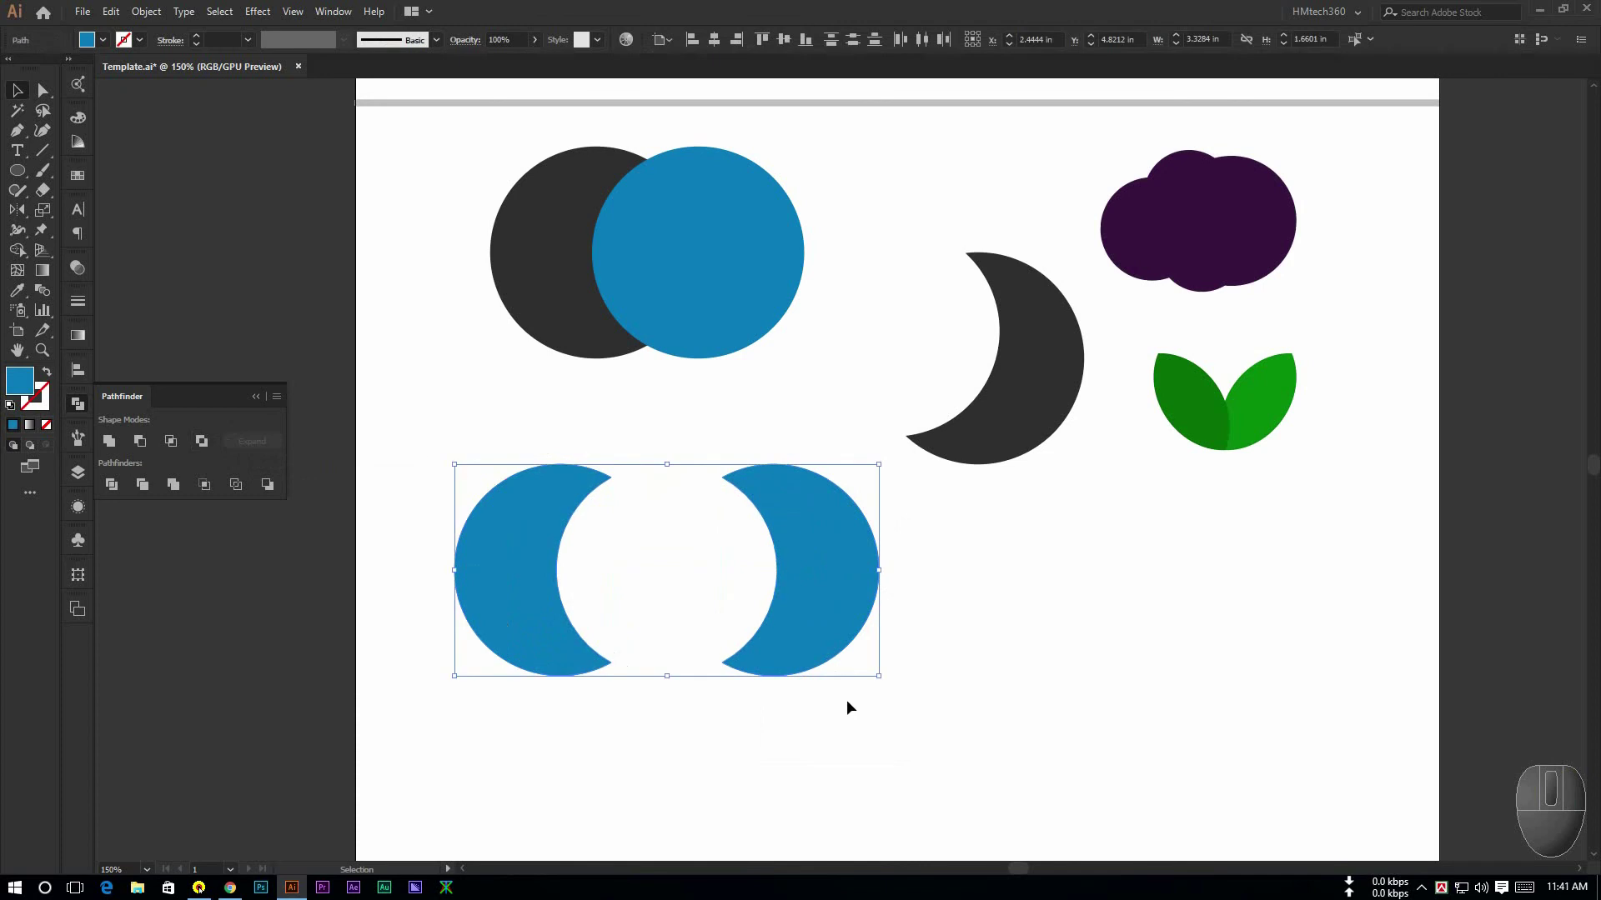
pyautogui.click(932, 631)
pyautogui.click(818, 588)
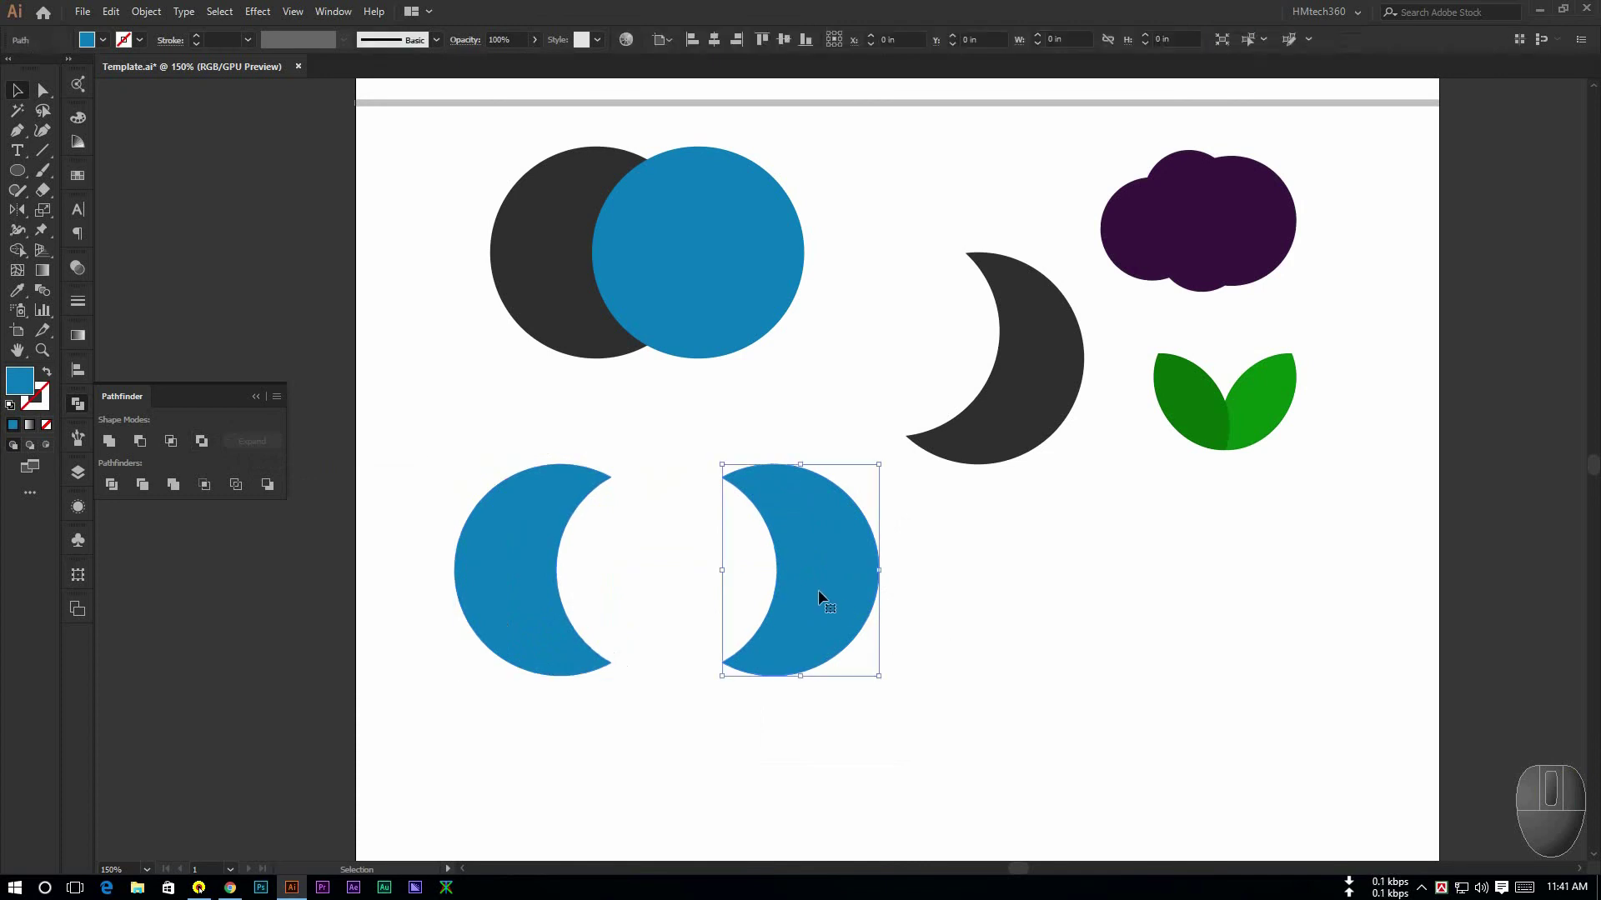
pyautogui.press('Delete')
# Rotate the remaining blue crescent 90° so its opening faces down, and move it right towards the middle of the artboard
pyautogui.click(527, 539)
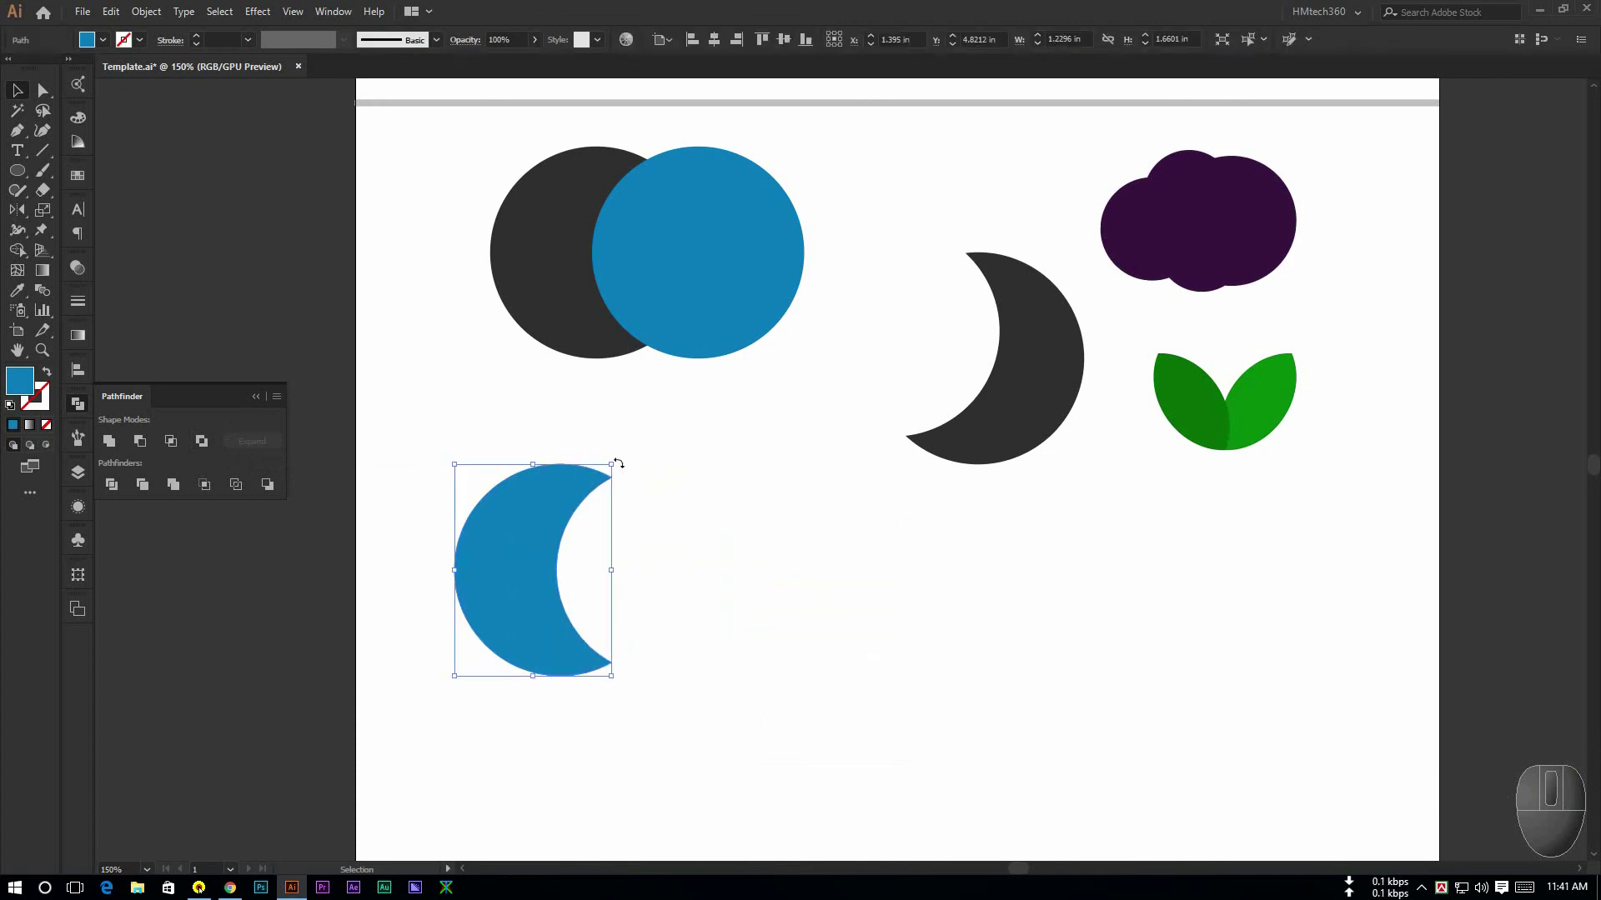
pyautogui.moveTo(616, 464); pyautogui.dragTo(614, 672)
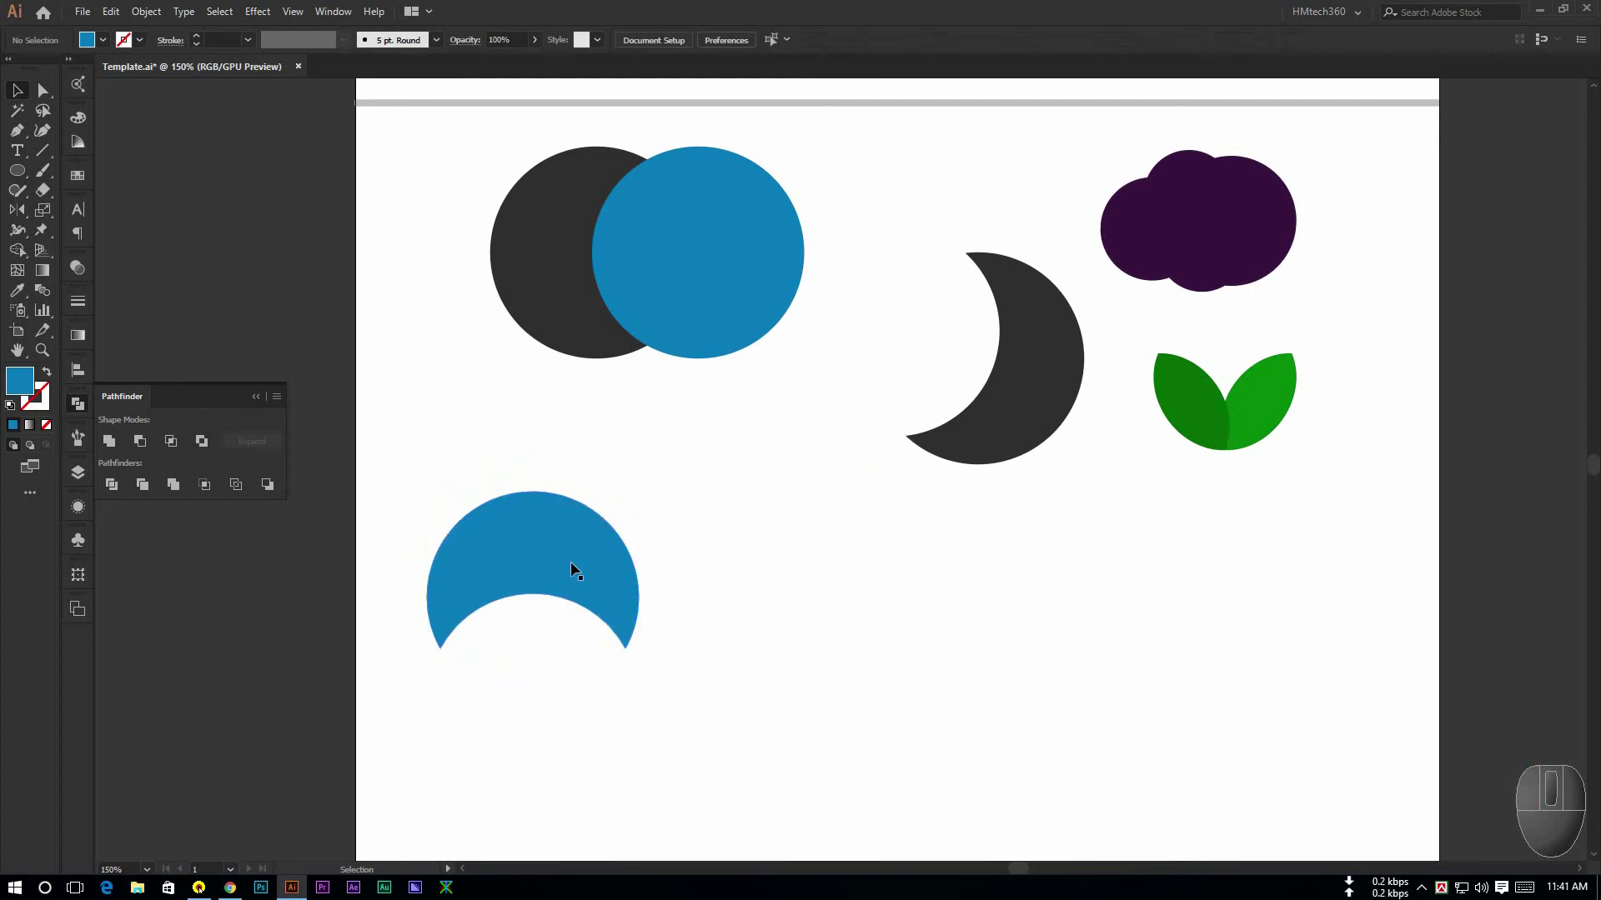
pyautogui.moveTo(571, 564); pyautogui.dragTo(818, 550)
pyautogui.click(968, 632)
# Draw a small blue circle about 0.25 in across beneath the crescent's arc and place a copy level with it to the right
pyautogui.scroll(1, 859, 657)
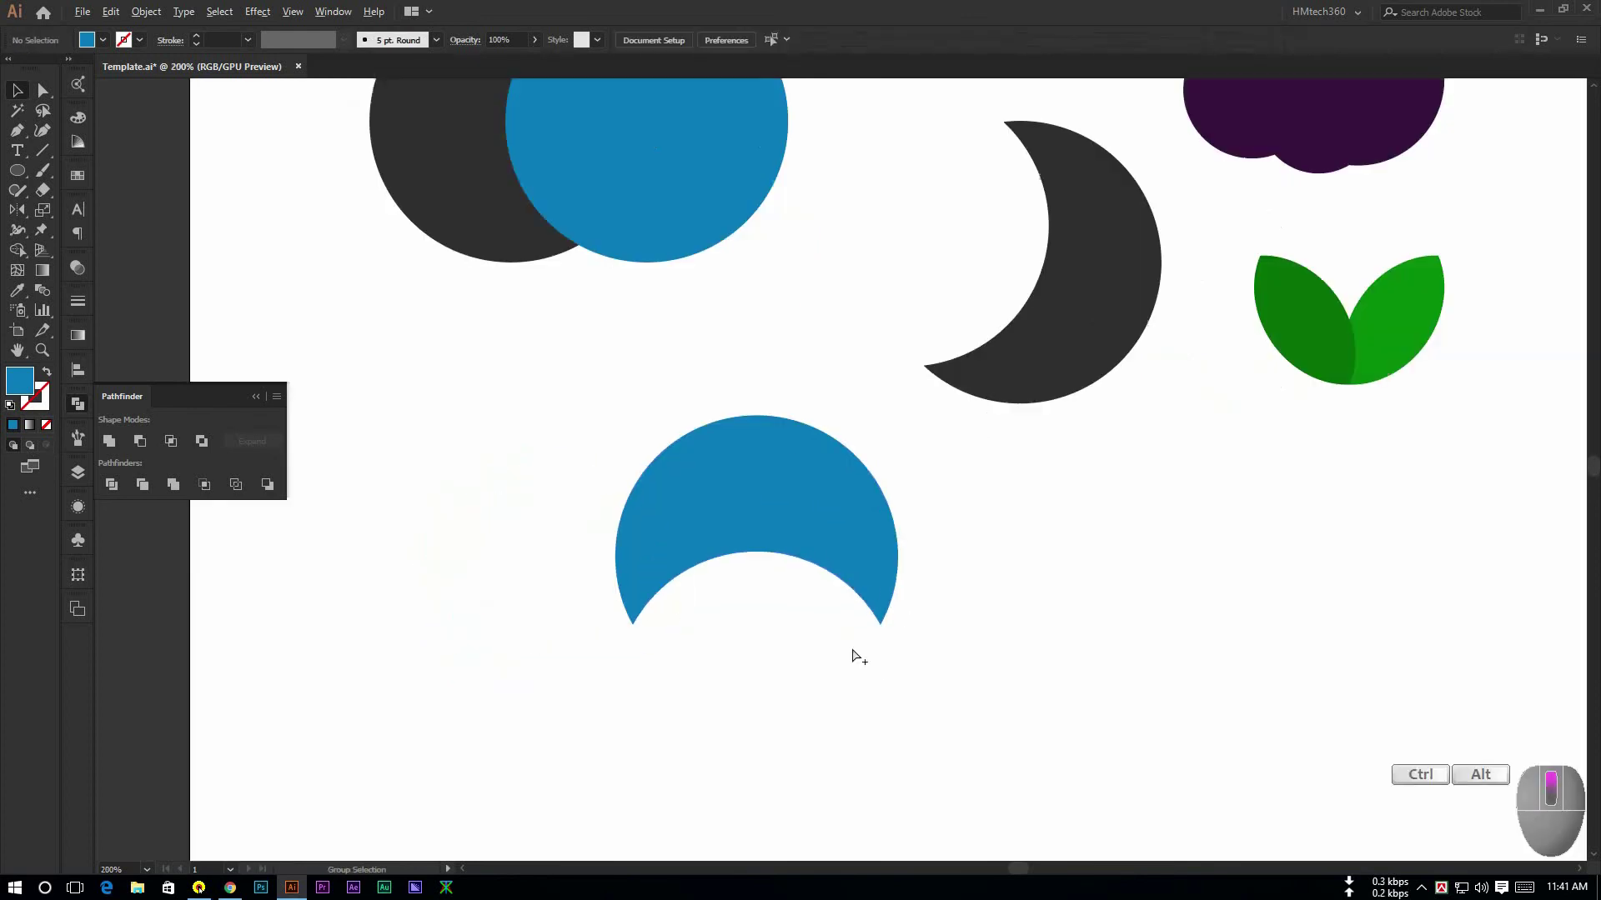
pyautogui.press('l')
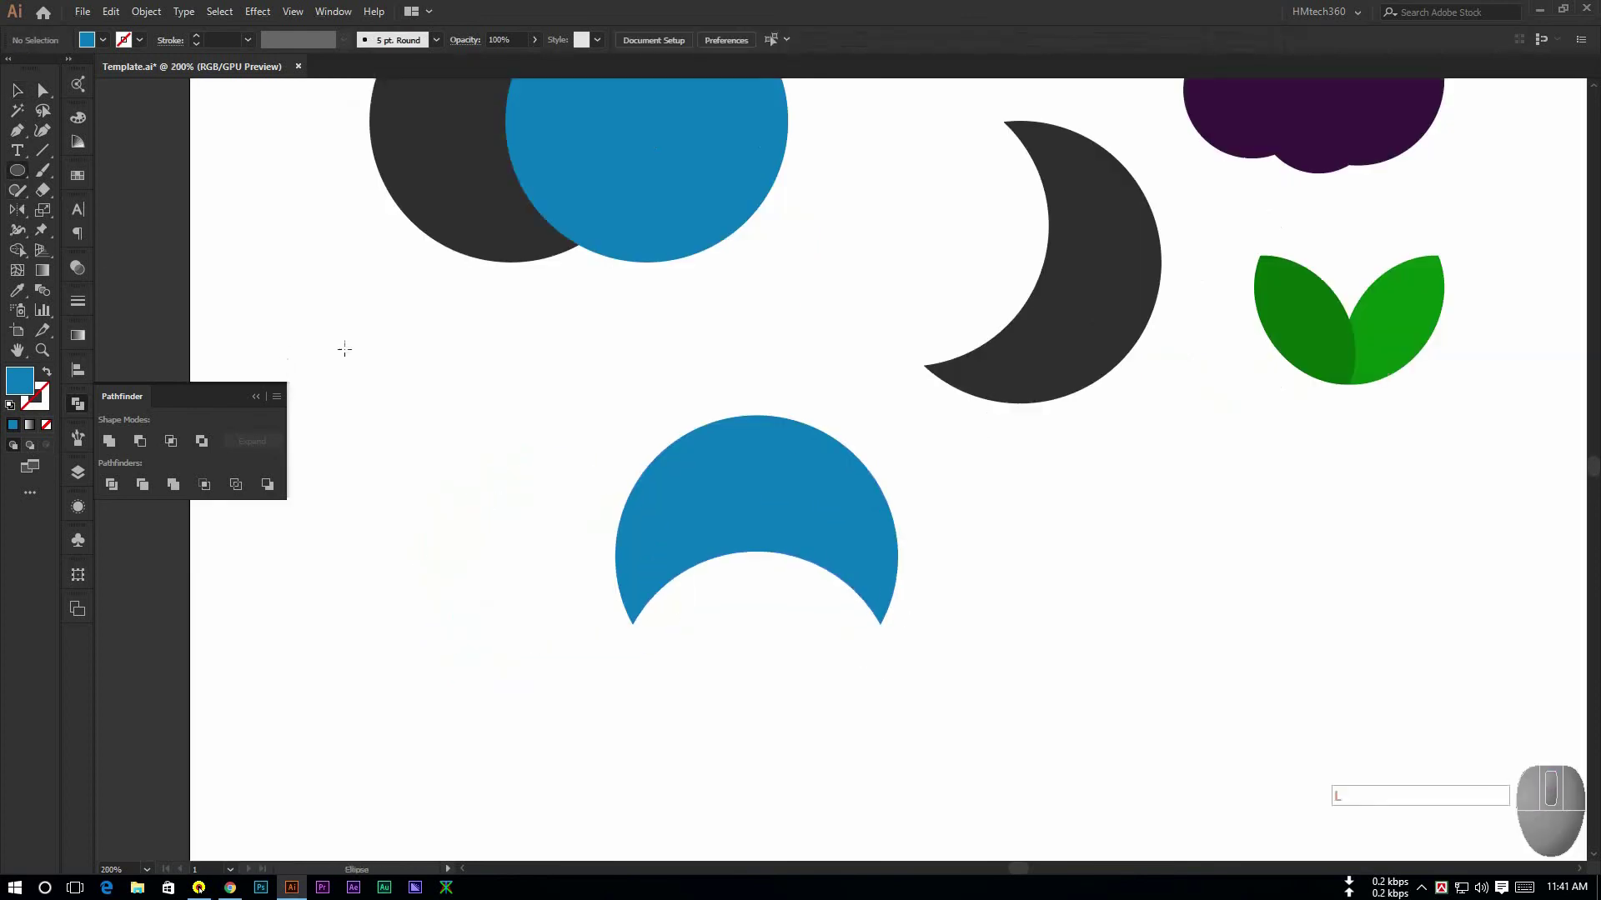
pyautogui.moveTo(696, 610); pyautogui.dragTo(723, 630)
pyautogui.hotkey('ctrl', 'z')
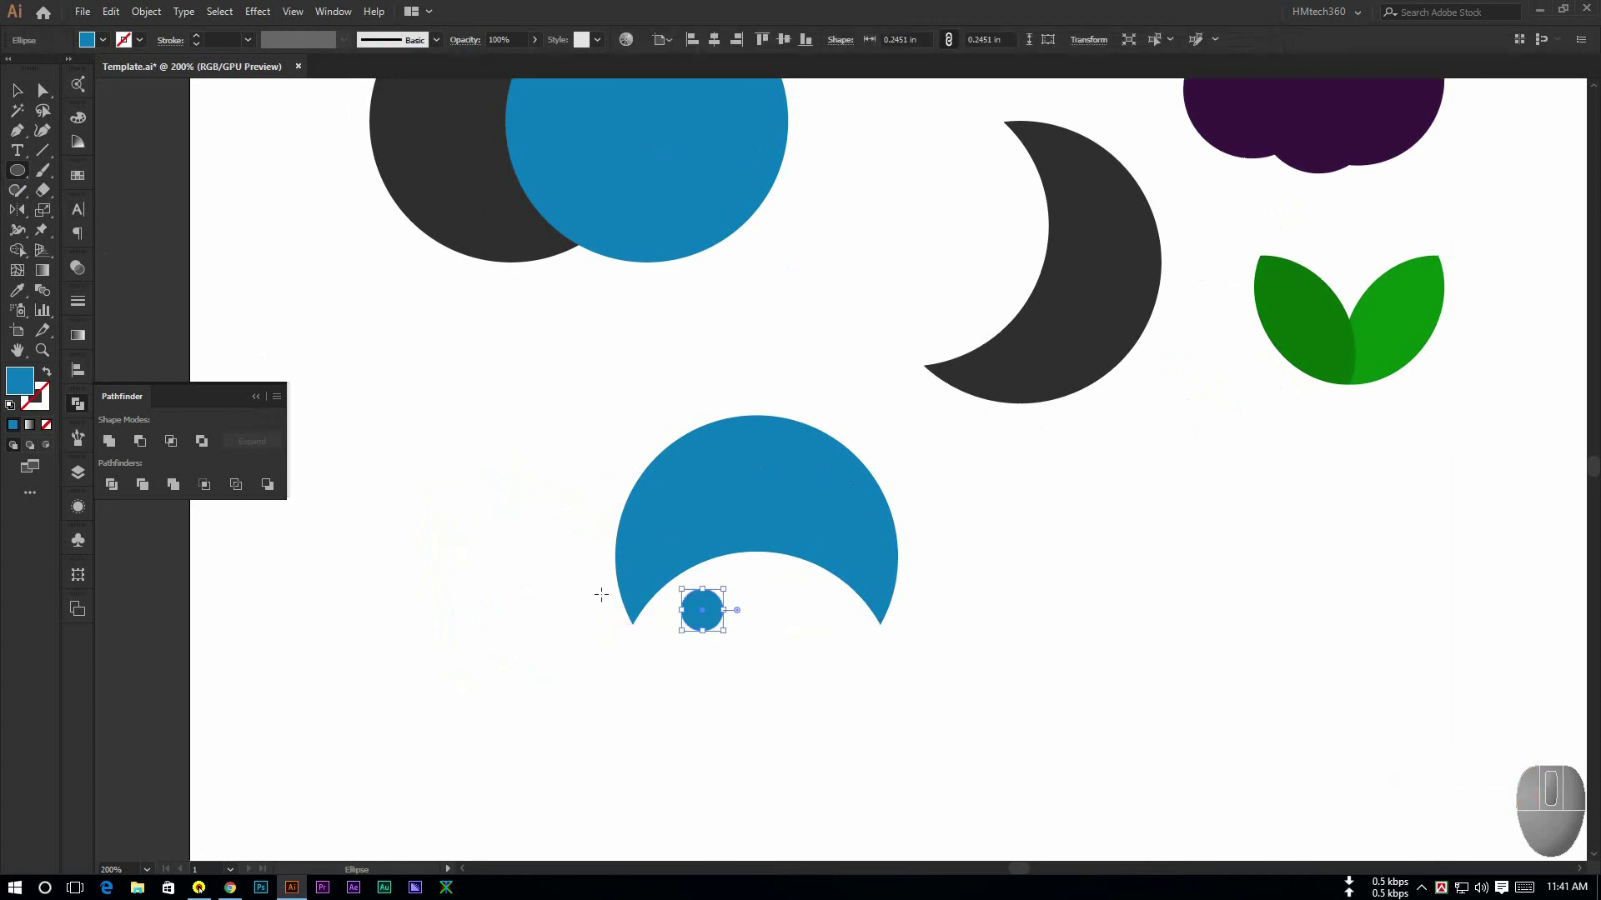
pyautogui.click(16, 90)
pyautogui.click(433, 698)
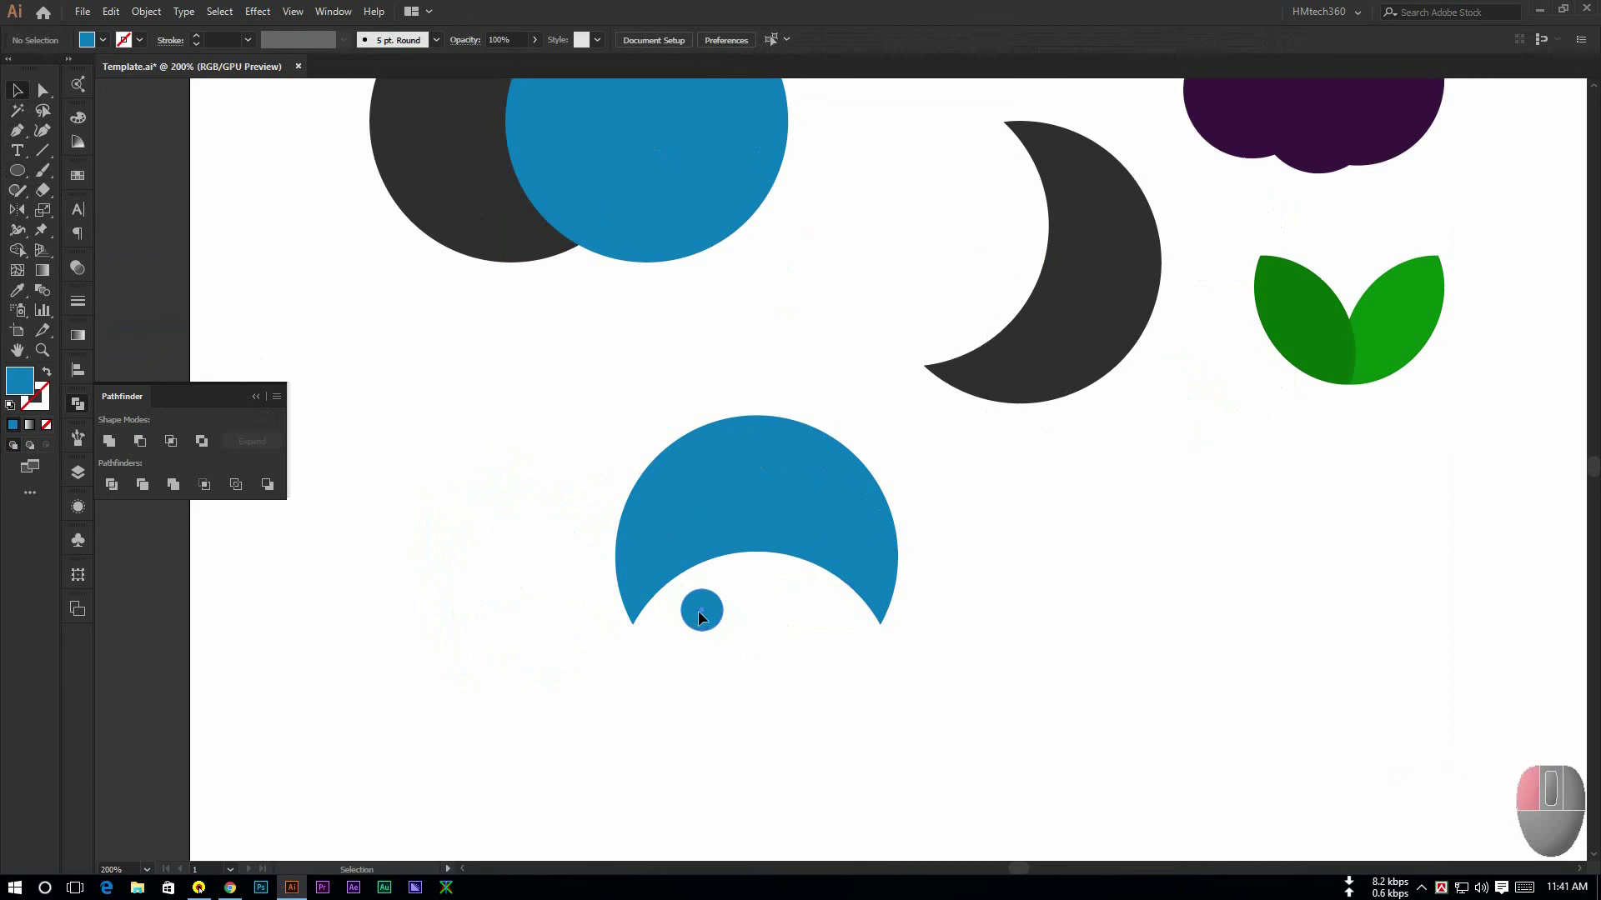
pyautogui.moveTo(697, 610); pyautogui.dragTo(798, 611)
pyautogui.click(847, 662)
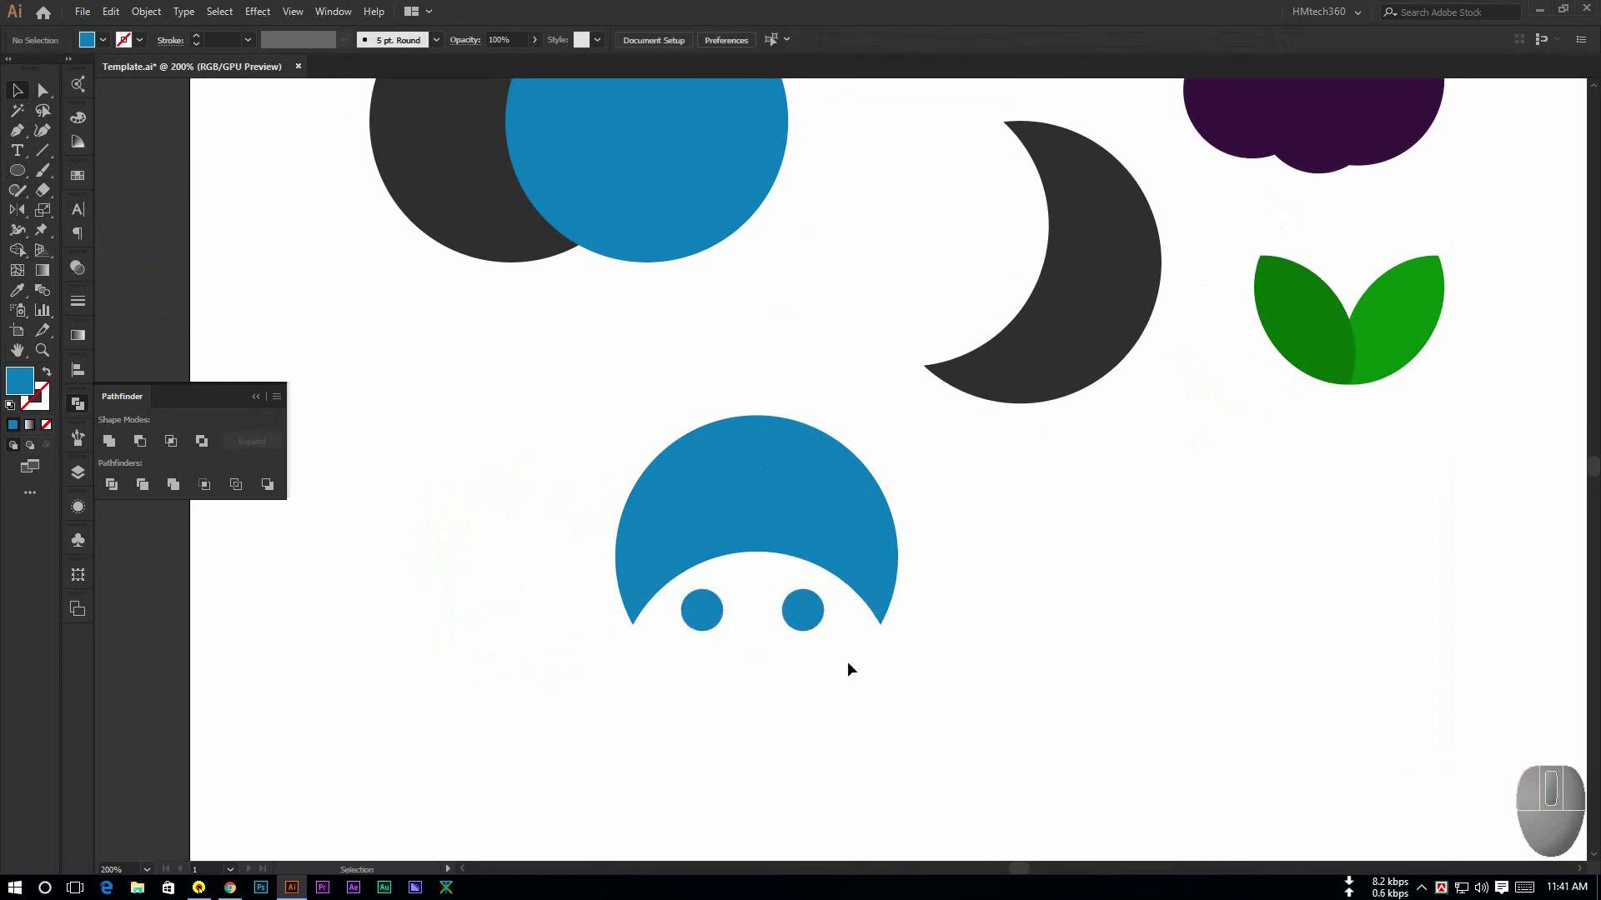
# Group the two small blue circles under the arc
pyautogui.moveTo(539, 450); pyautogui.dragTo(922, 687)
pyautogui.click(701, 615)
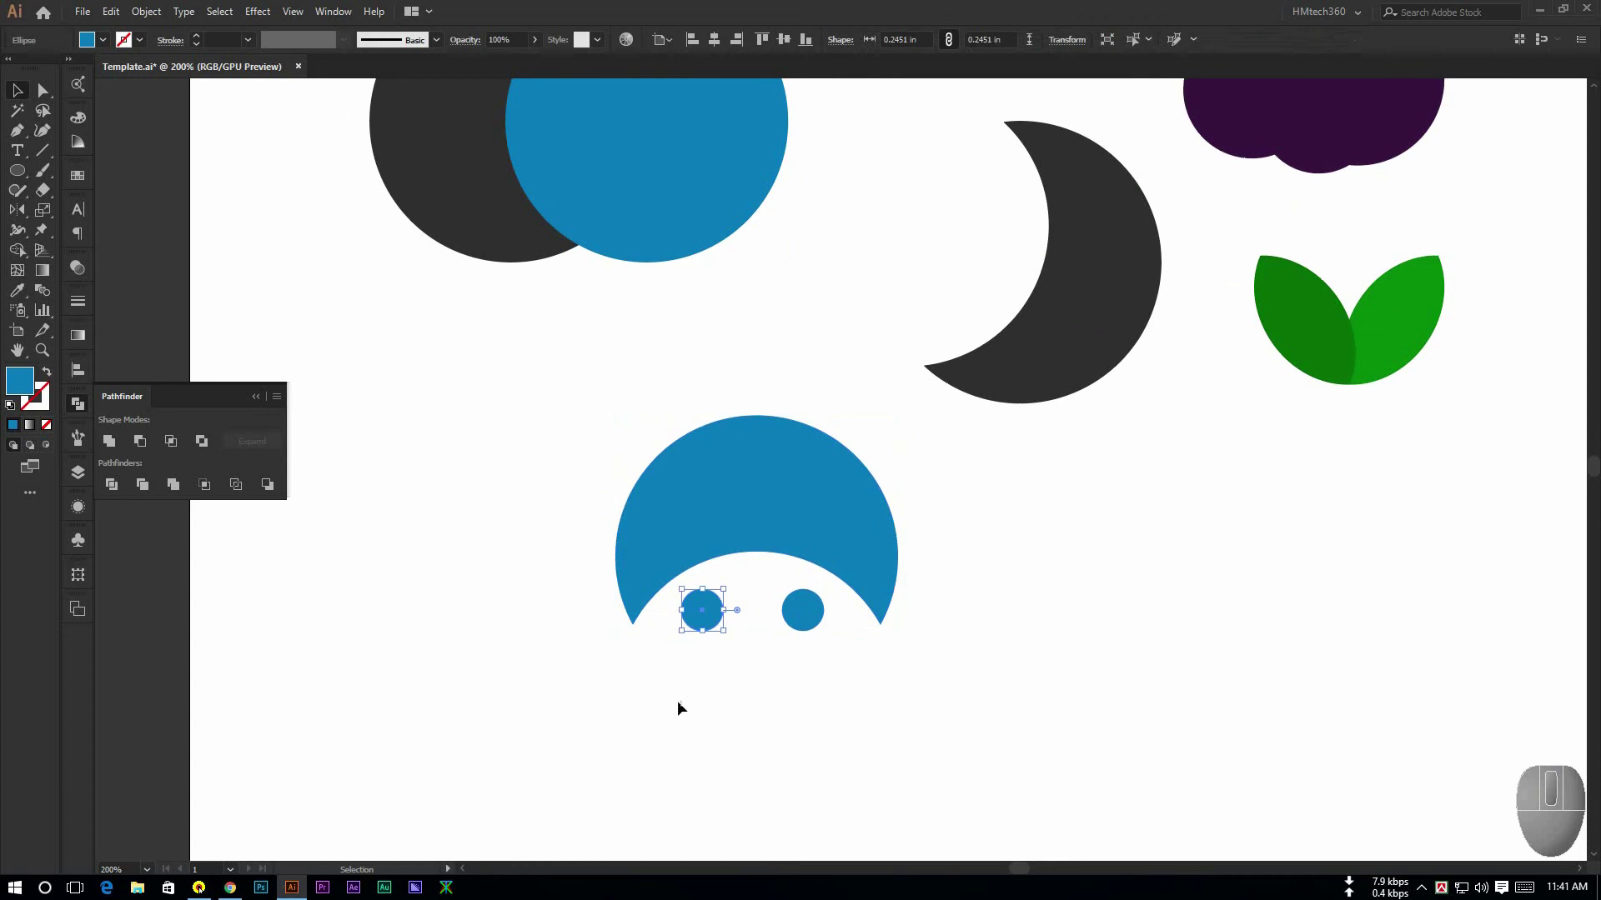
pyautogui.moveTo(679, 708); pyautogui.dragTo(822, 627)
pyautogui.hotkey('ctrl', 'g')
pyautogui.click(475, 438)
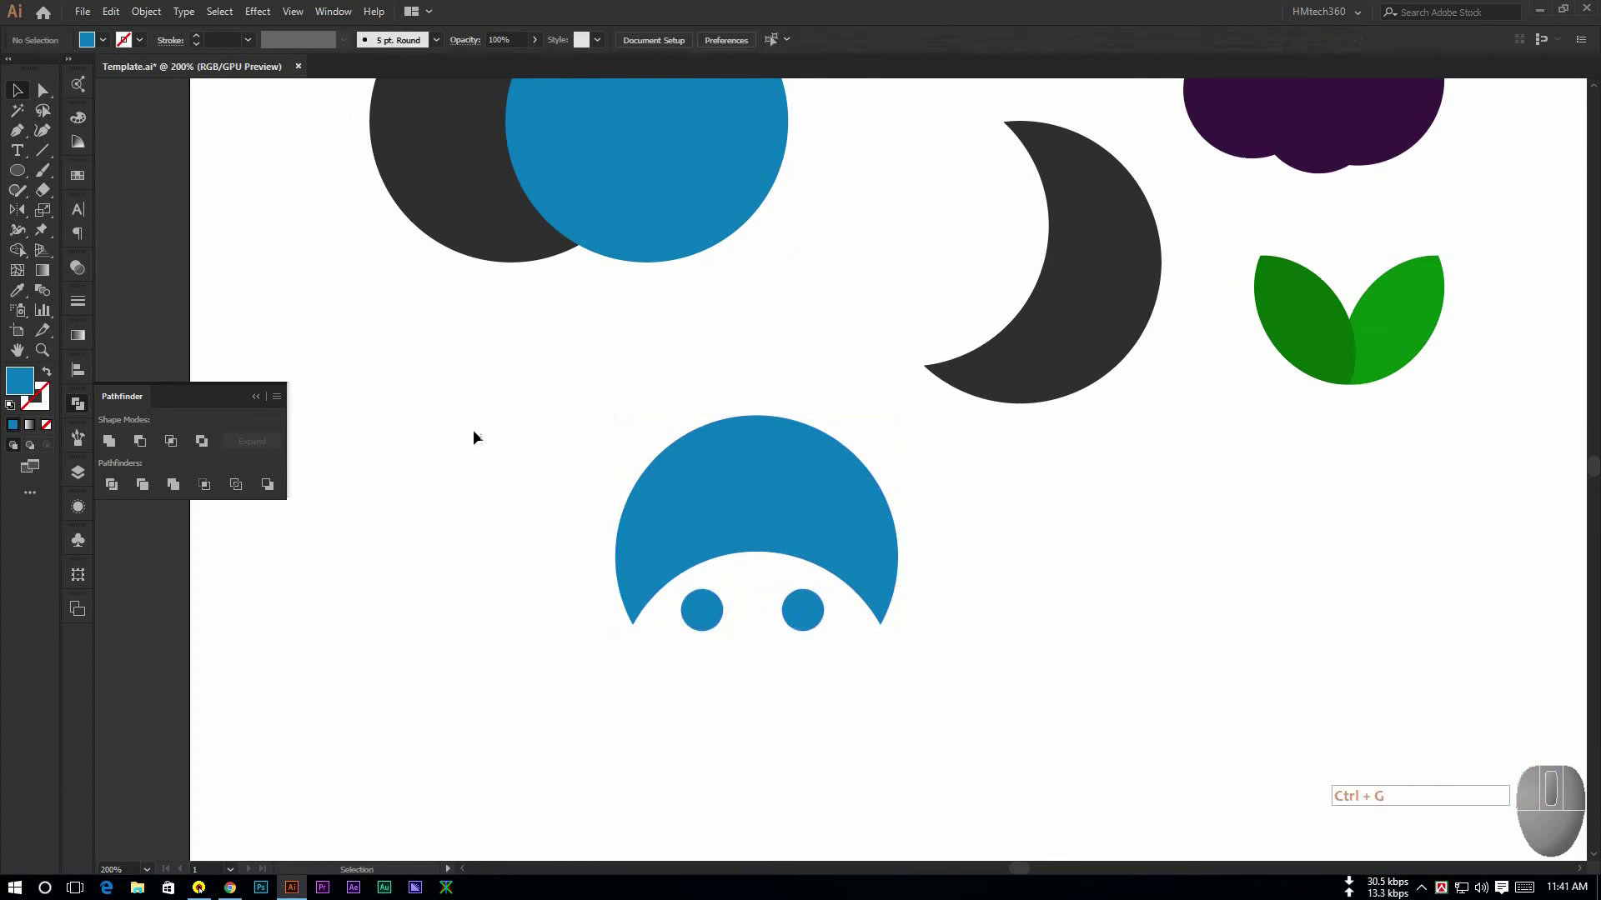
# Shift the pair of small circles slightly right to centre it under the crescent
pyautogui.moveTo(473, 437); pyautogui.dragTo(947, 722)
pyautogui.click(937, 667)
pyautogui.click(806, 625)
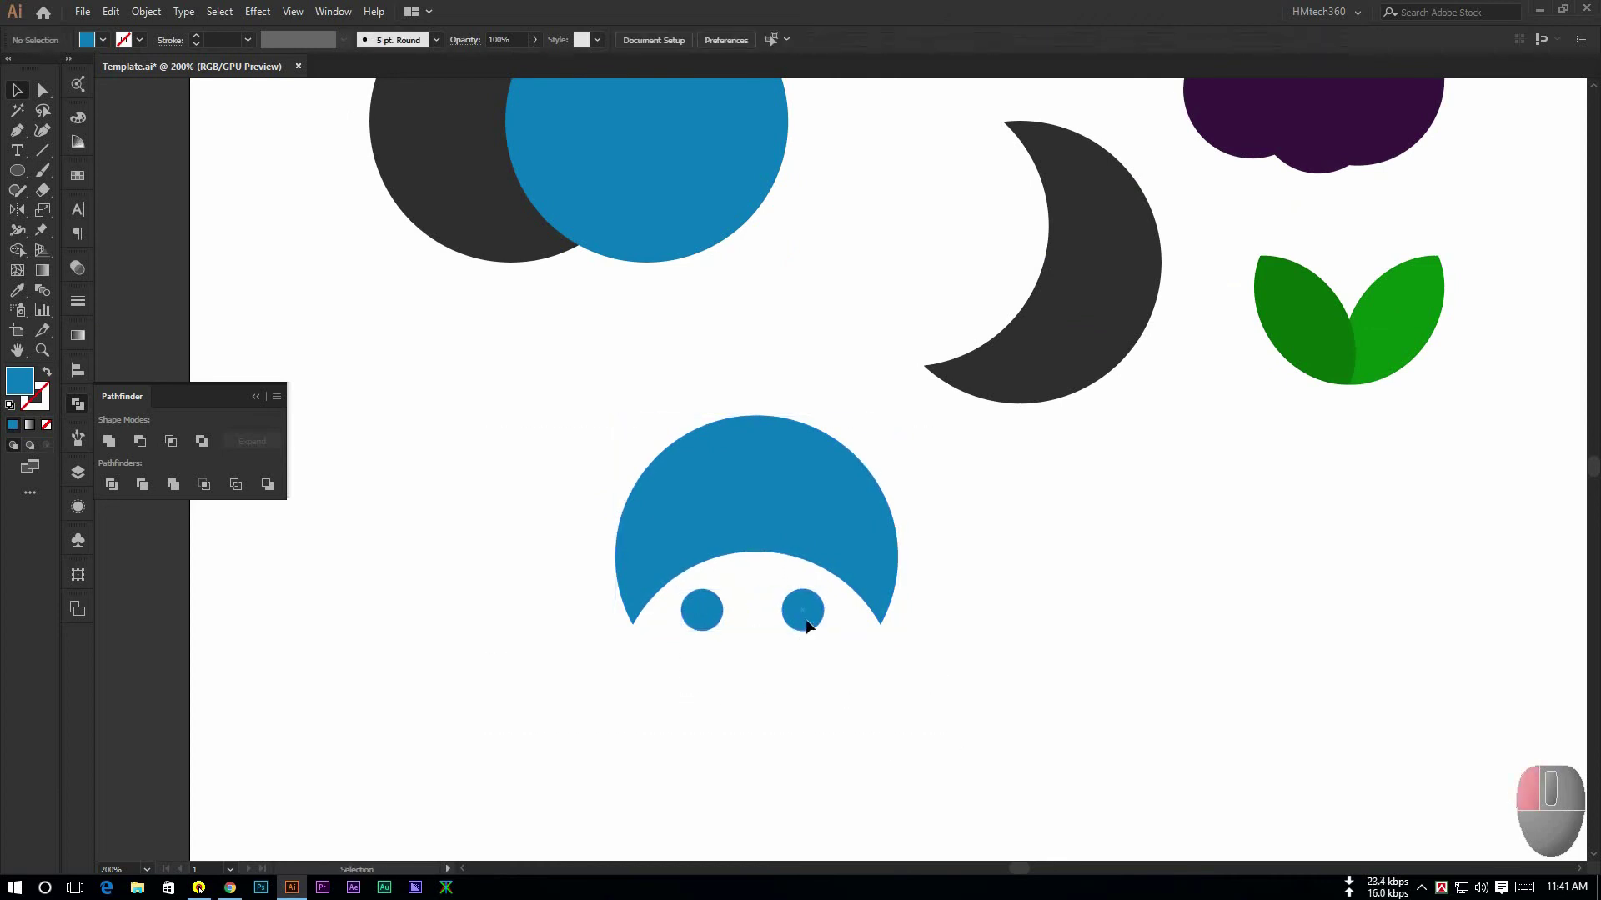
pyautogui.moveTo(806, 625); pyautogui.dragTo(810, 629)
# Group the crescent with the two small circles and move the figure below the green leaves
pyautogui.moveTo(585, 414); pyautogui.dragTo(873, 700)
pyautogui.press('ctrl')
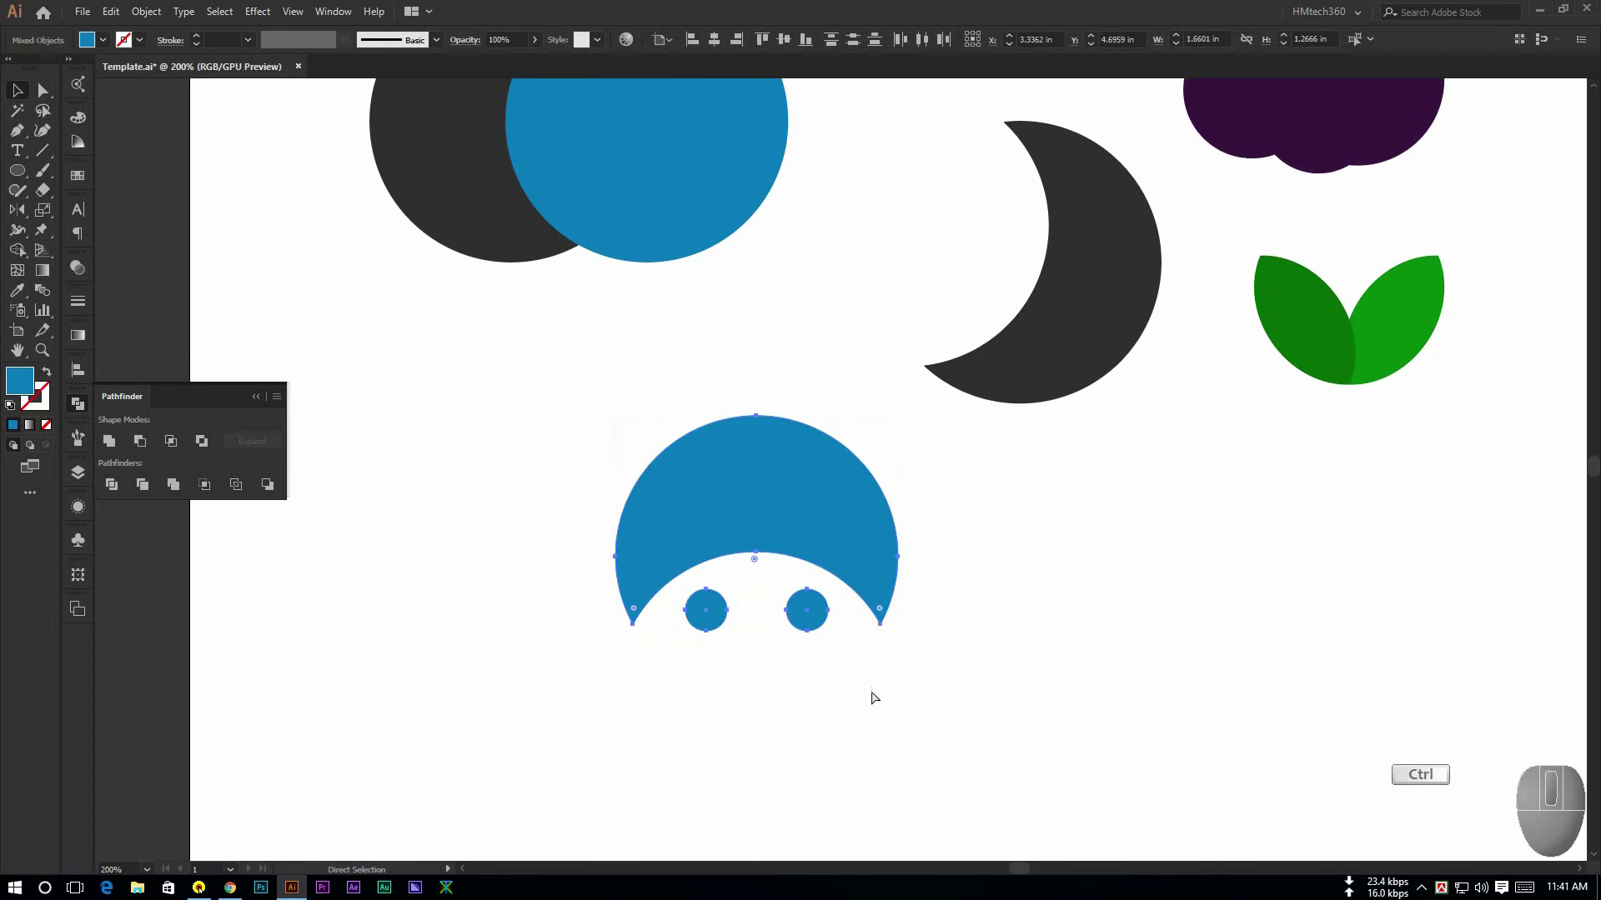
pyautogui.hotkey('ctrl', '-')
pyautogui.moveTo(810, 547); pyautogui.dragTo(1289, 584)
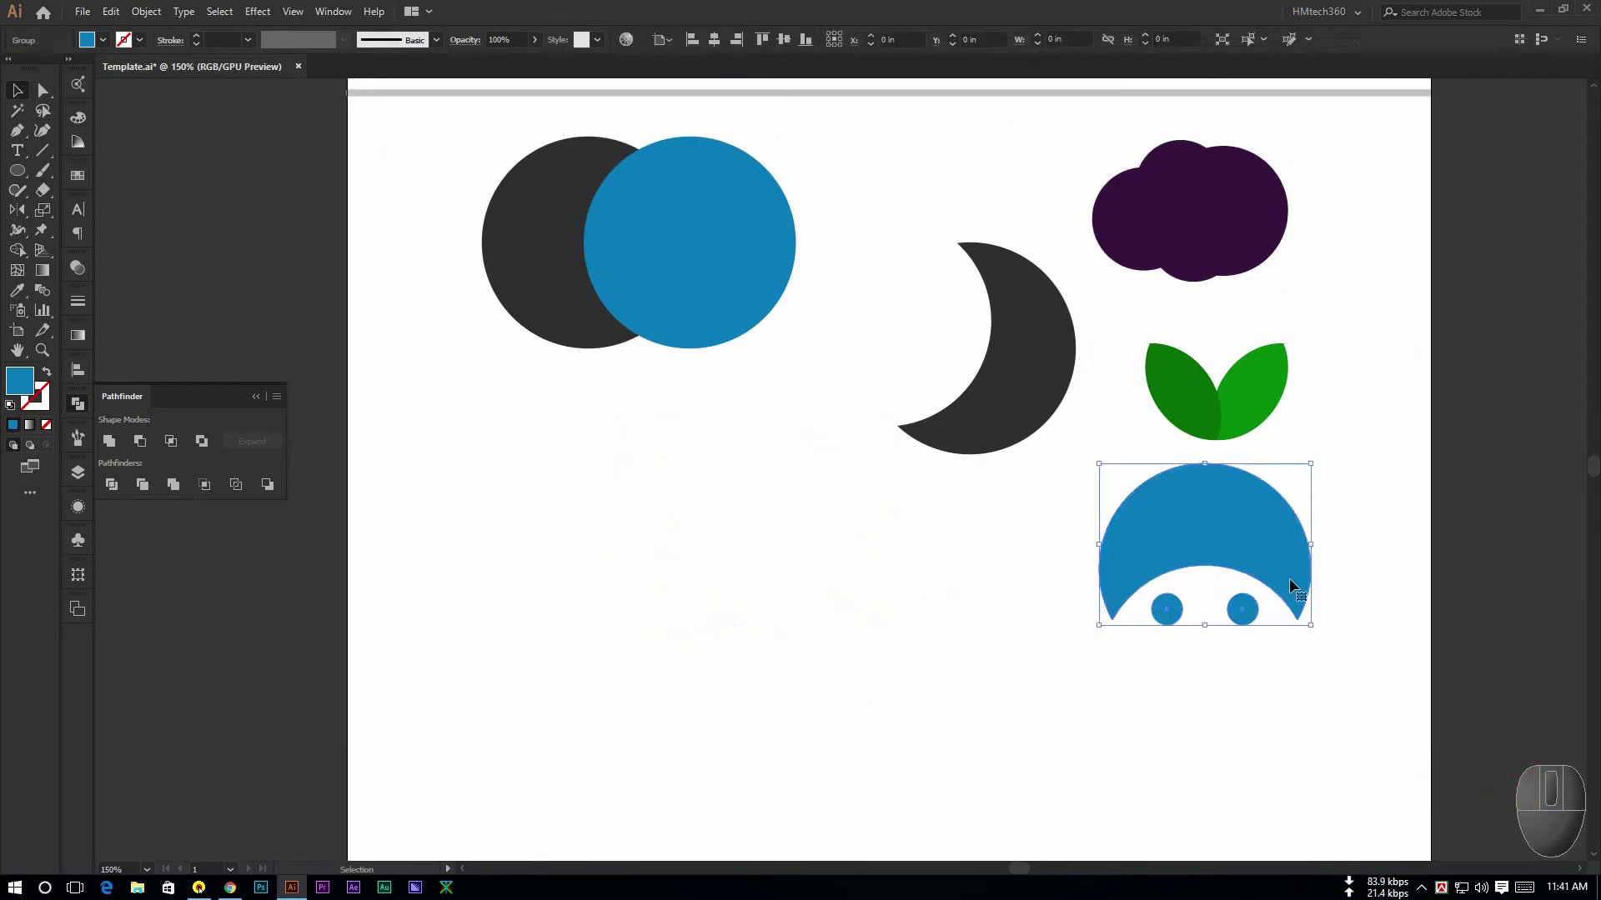
pyautogui.click(1117, 680)
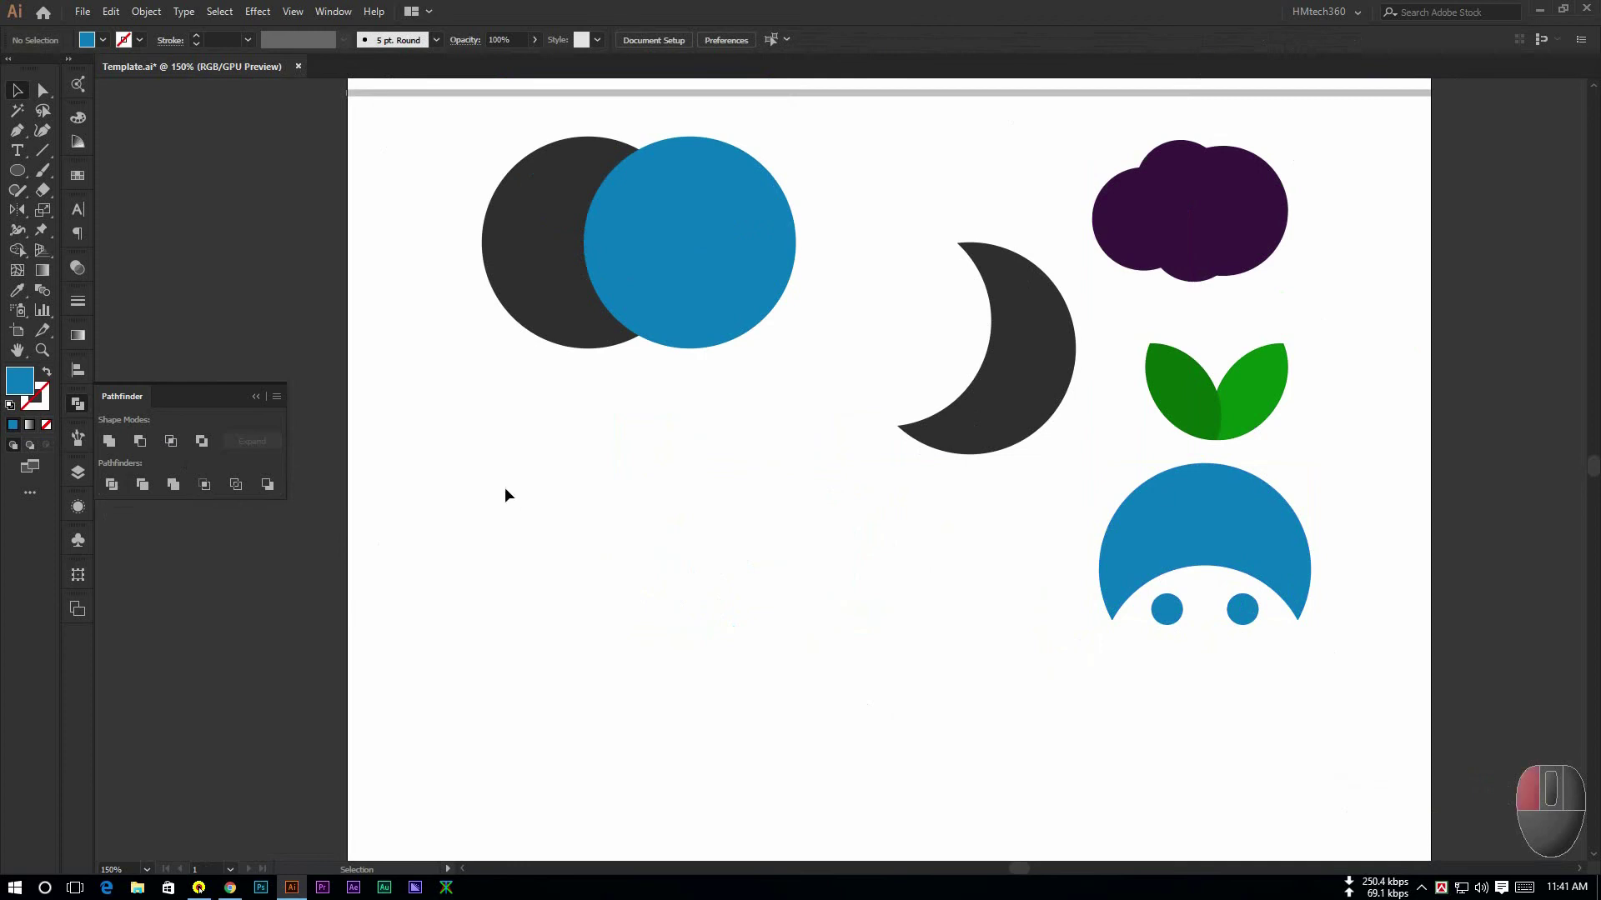
# Copy the overlapping dark and blue circle pair straight down into the empty area and select both copied circles
pyautogui.moveTo(488, 438); pyautogui.dragTo(731, 575)
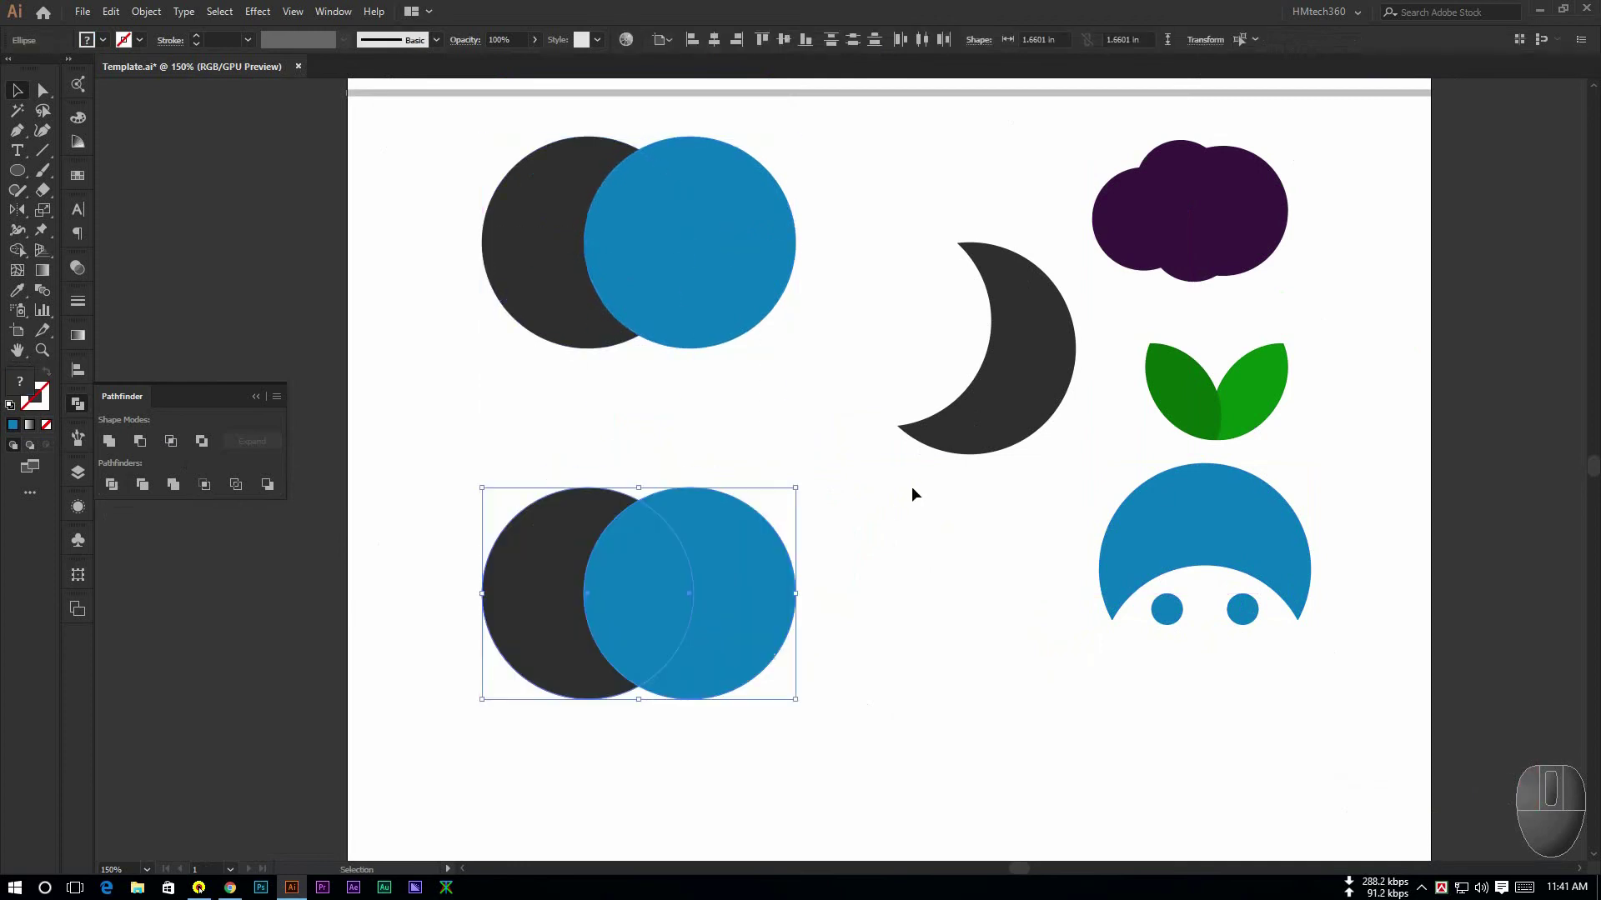
pyautogui.click(516, 434)
pyautogui.moveTo(517, 433); pyautogui.dragTo(858, 694)
pyautogui.click(567, 435)
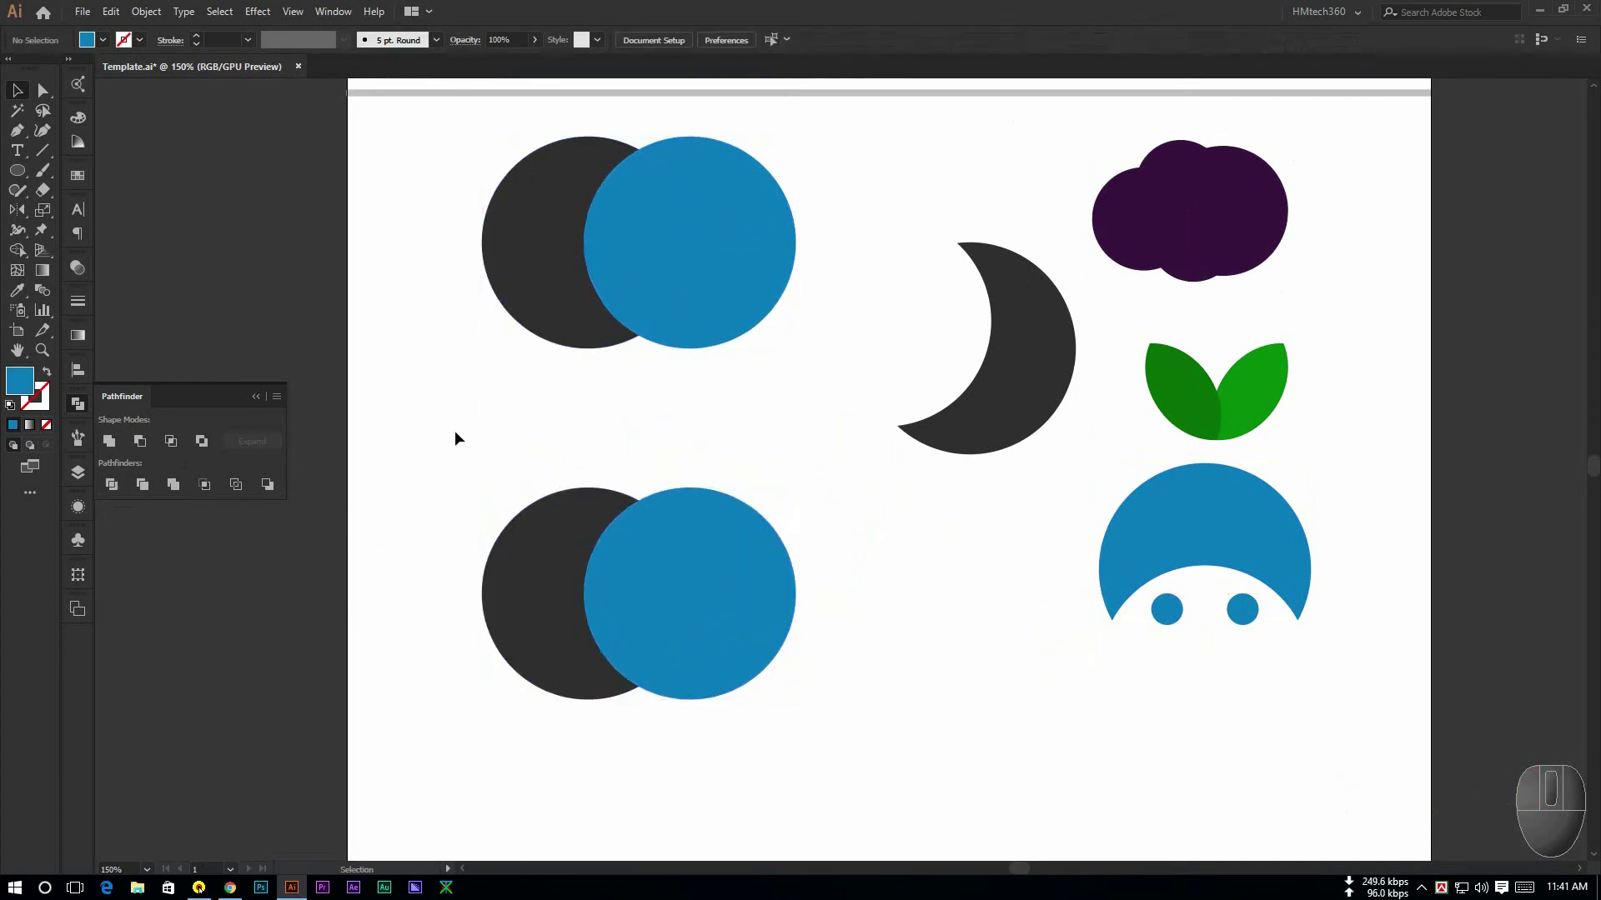
pyautogui.moveTo(454, 435); pyautogui.dragTo(775, 727)
pyautogui.click(867, 624)
pyautogui.moveTo(417, 482); pyautogui.dragTo(801, 722)
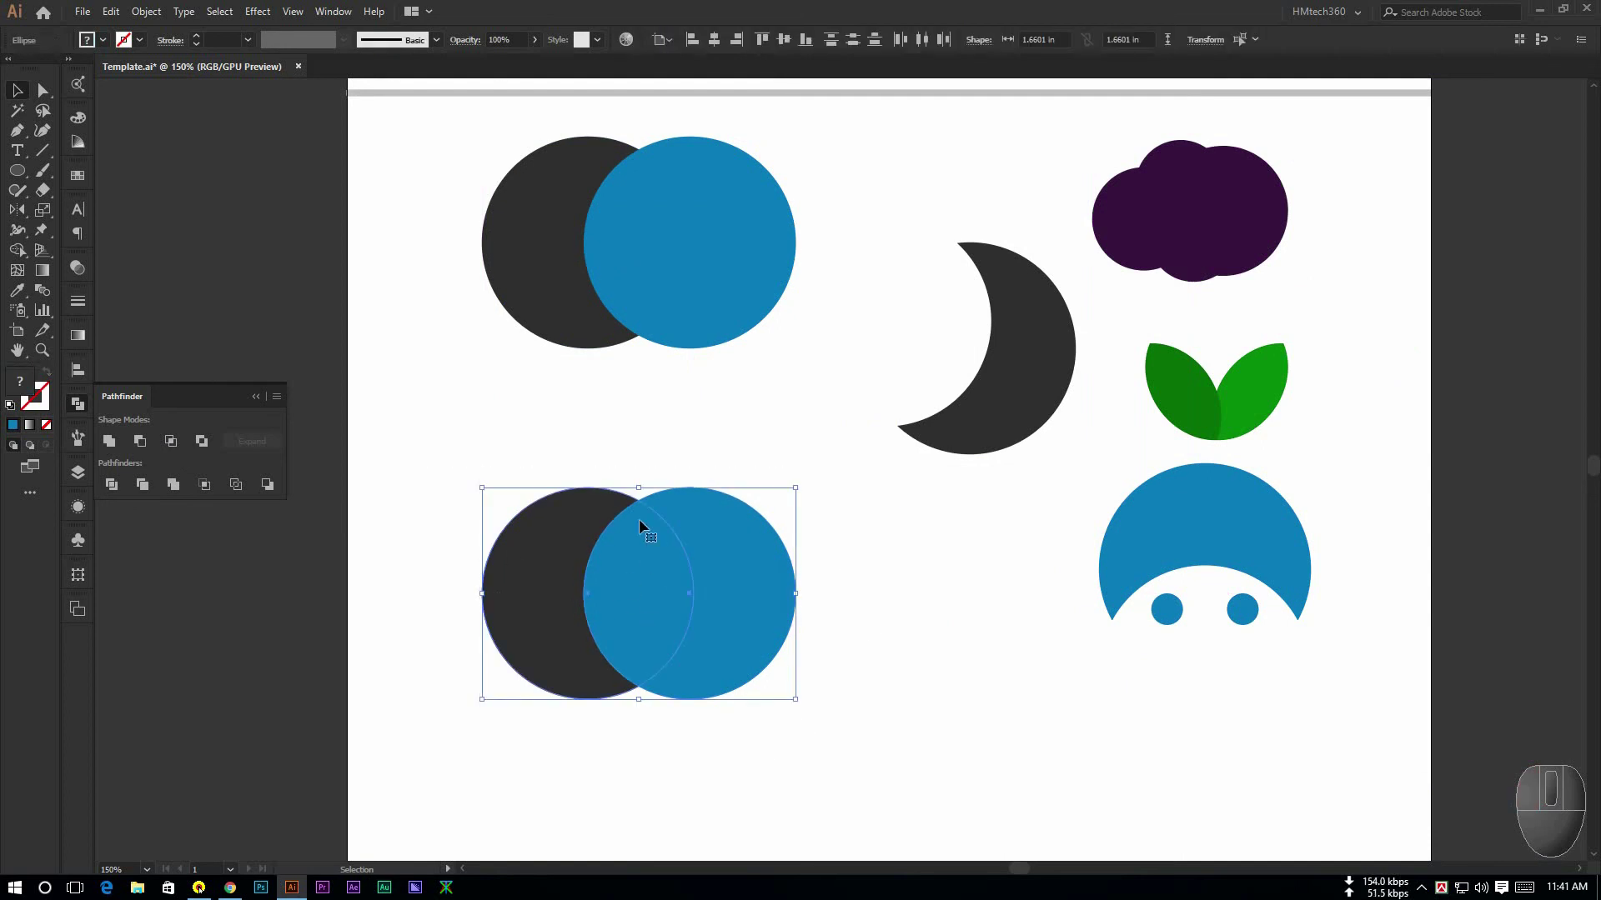
# Draw a third circle about 0.92 in across over the copied blue circle and move it across that circle's upper edge
pyautogui.scroll(2, 646, 522)
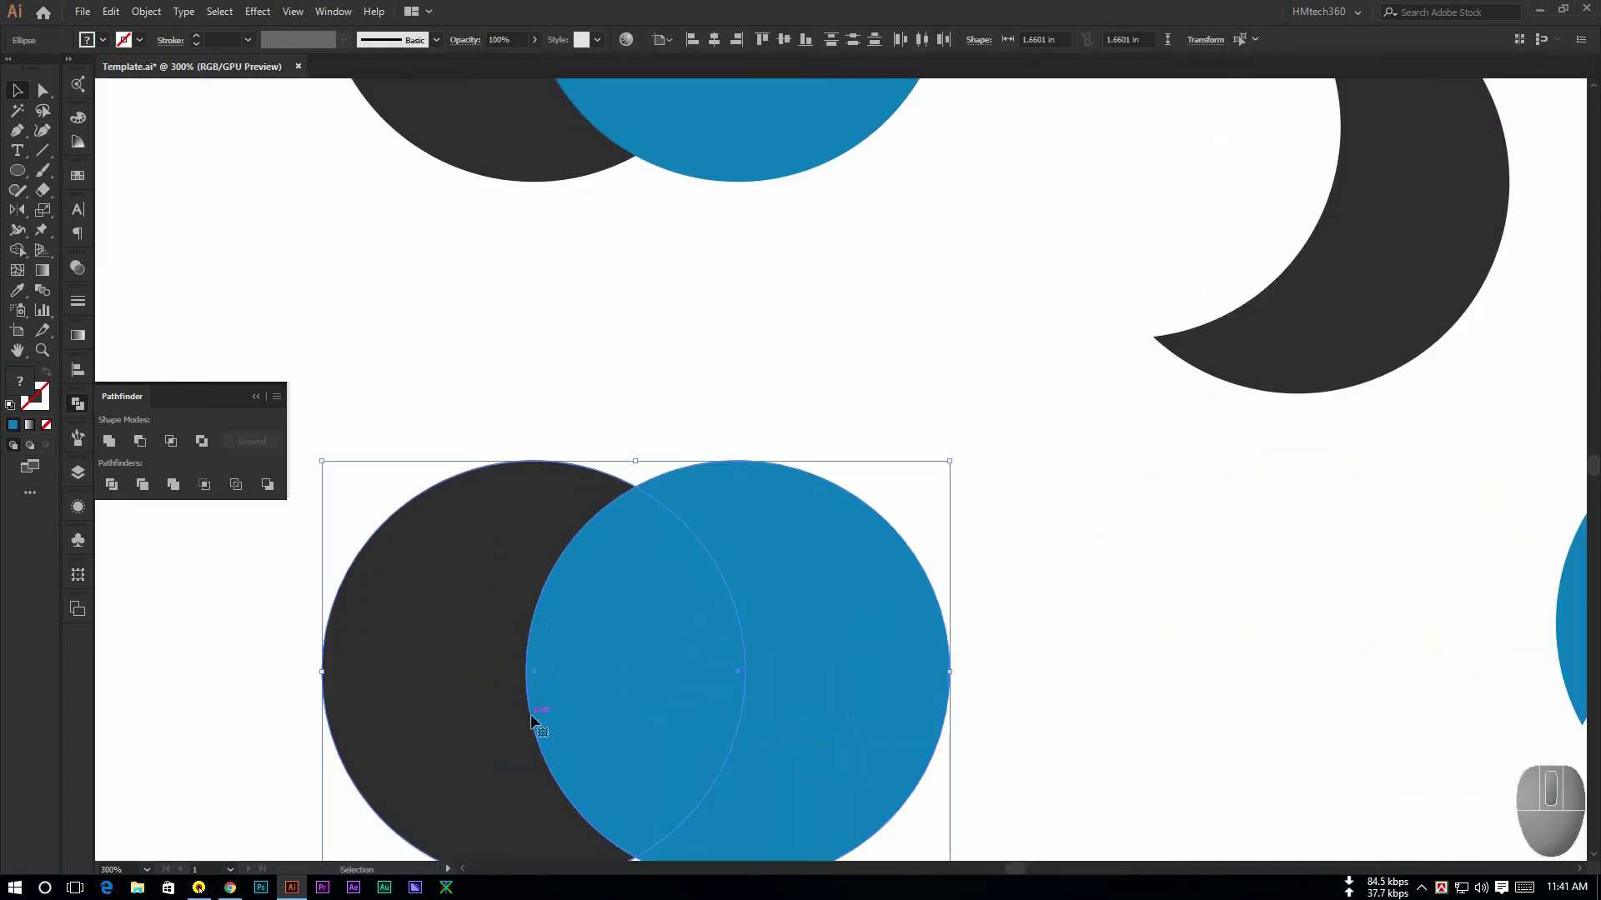
pyautogui.press('space')
pyautogui.moveTo(591, 652); pyautogui.dragTo(658, 574)
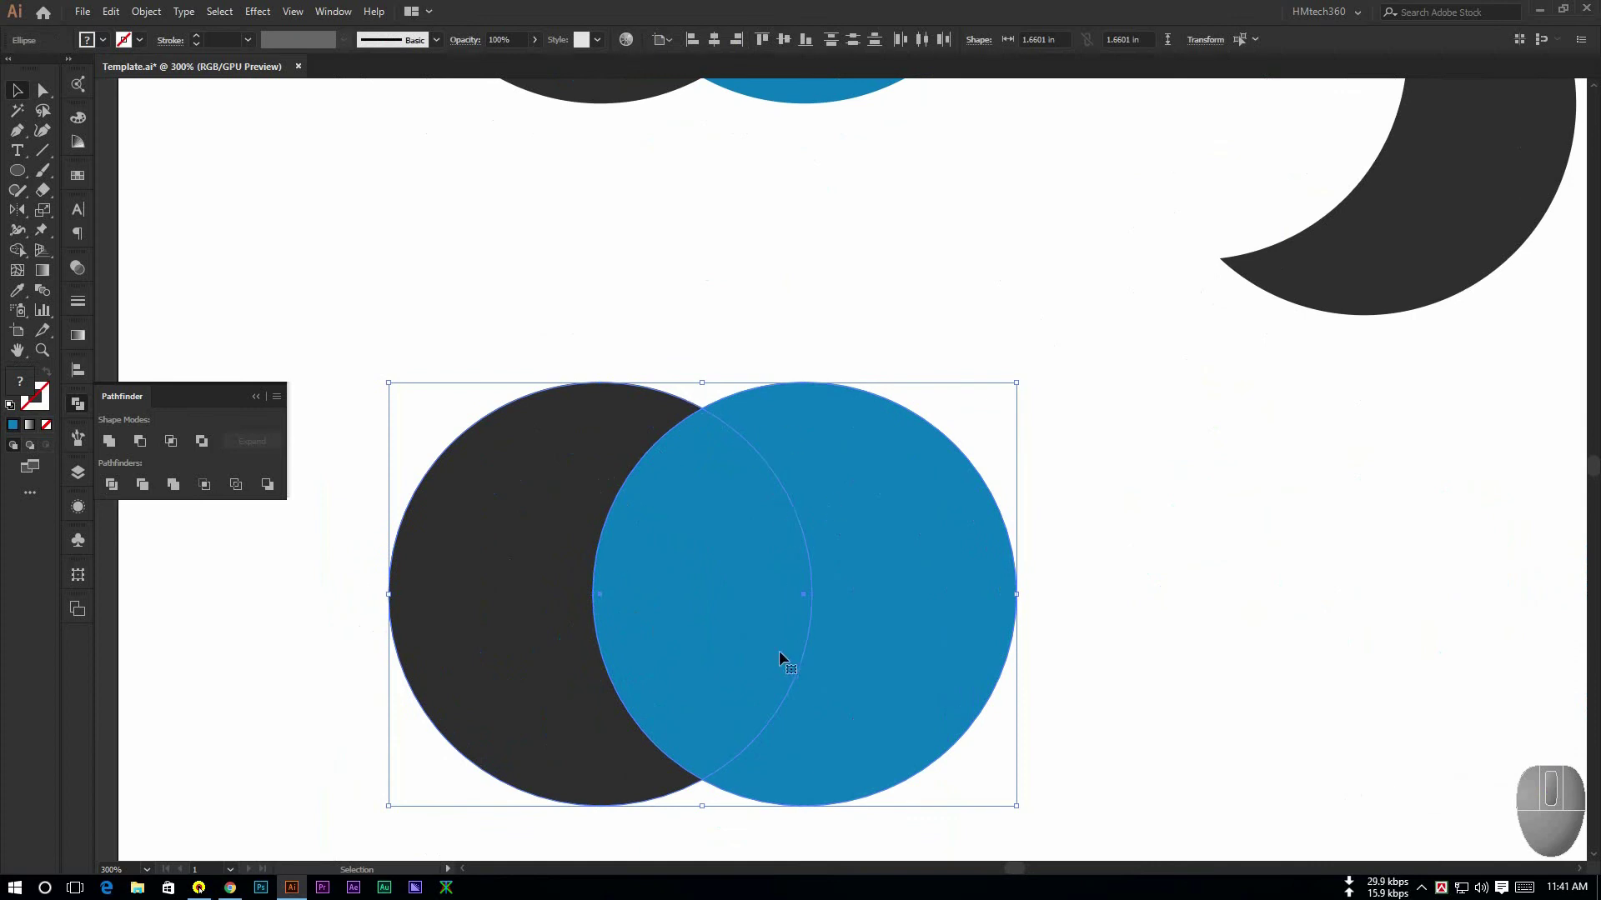
pyautogui.press('l')
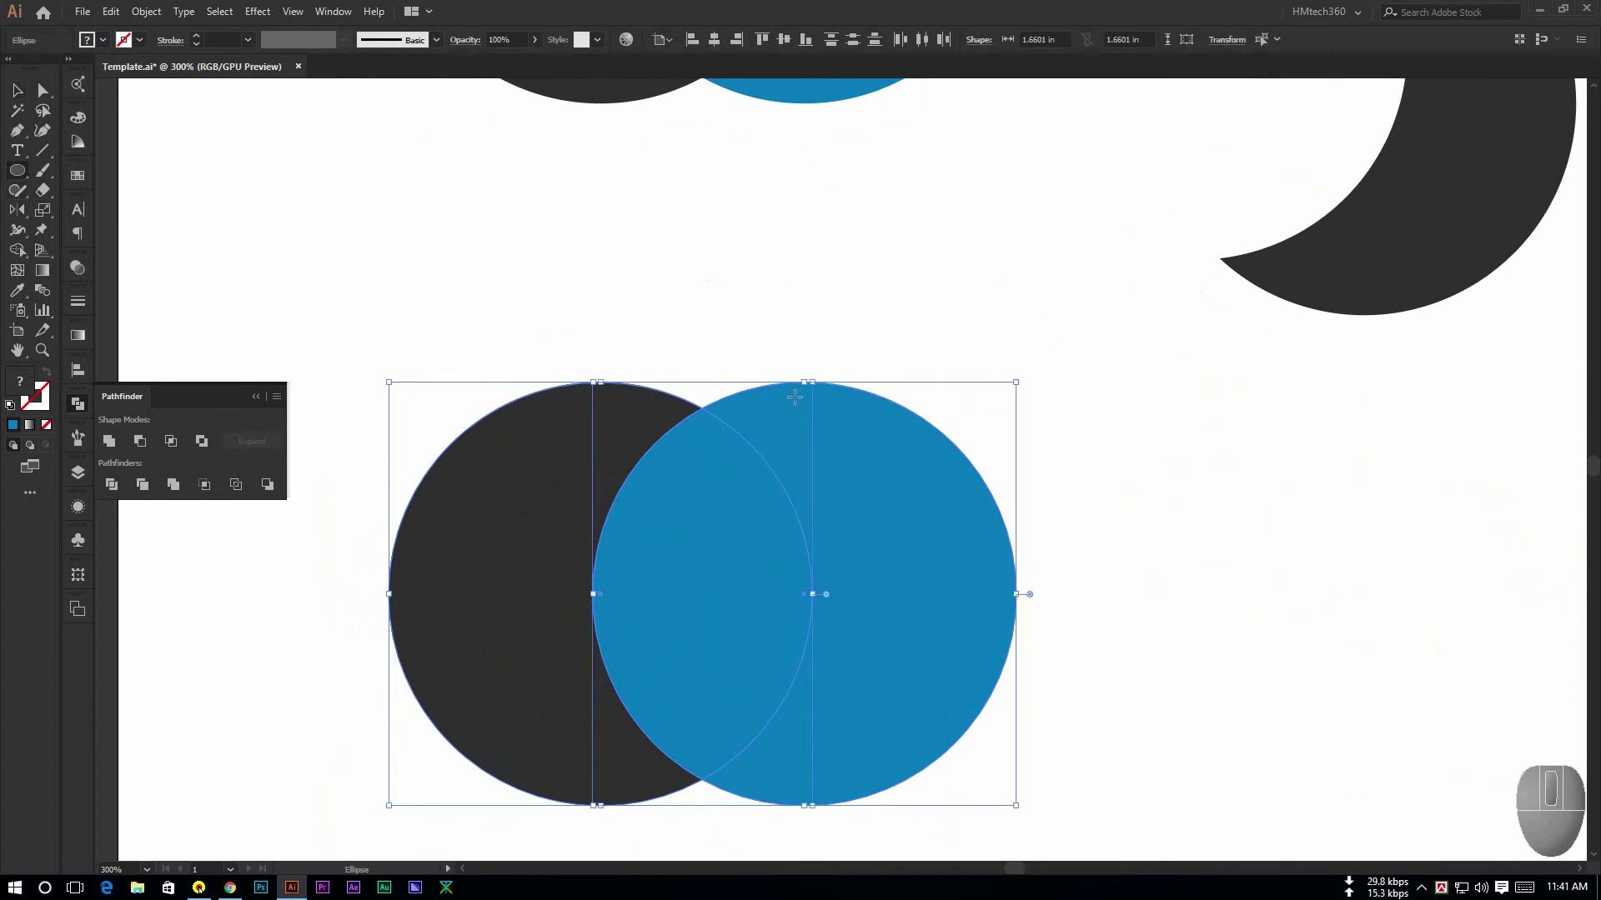
pyautogui.moveTo(802, 401); pyautogui.dragTo(899, 521)
pyautogui.press('v')
pyautogui.hotkey('ctrl', 'shift', 'a')
pyautogui.moveTo(844, 407); pyautogui.dragTo(918, 388)
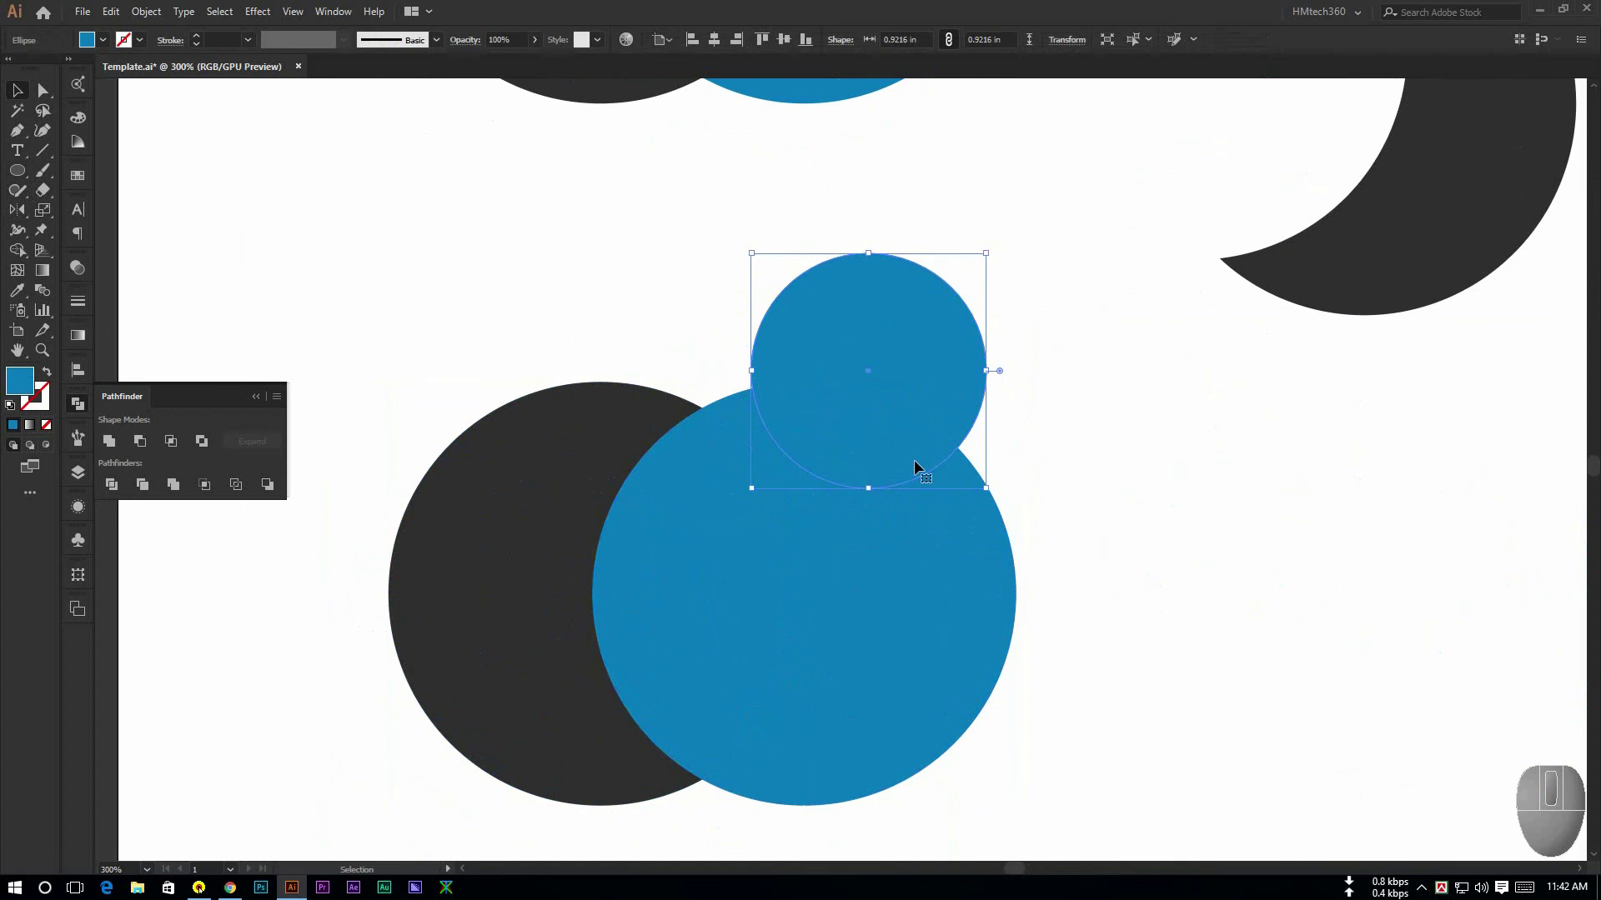
# Fill the new third circle with the darker blue #0C6389
pyautogui.doubleClick(22, 382)
pyautogui.click(1068, 402)
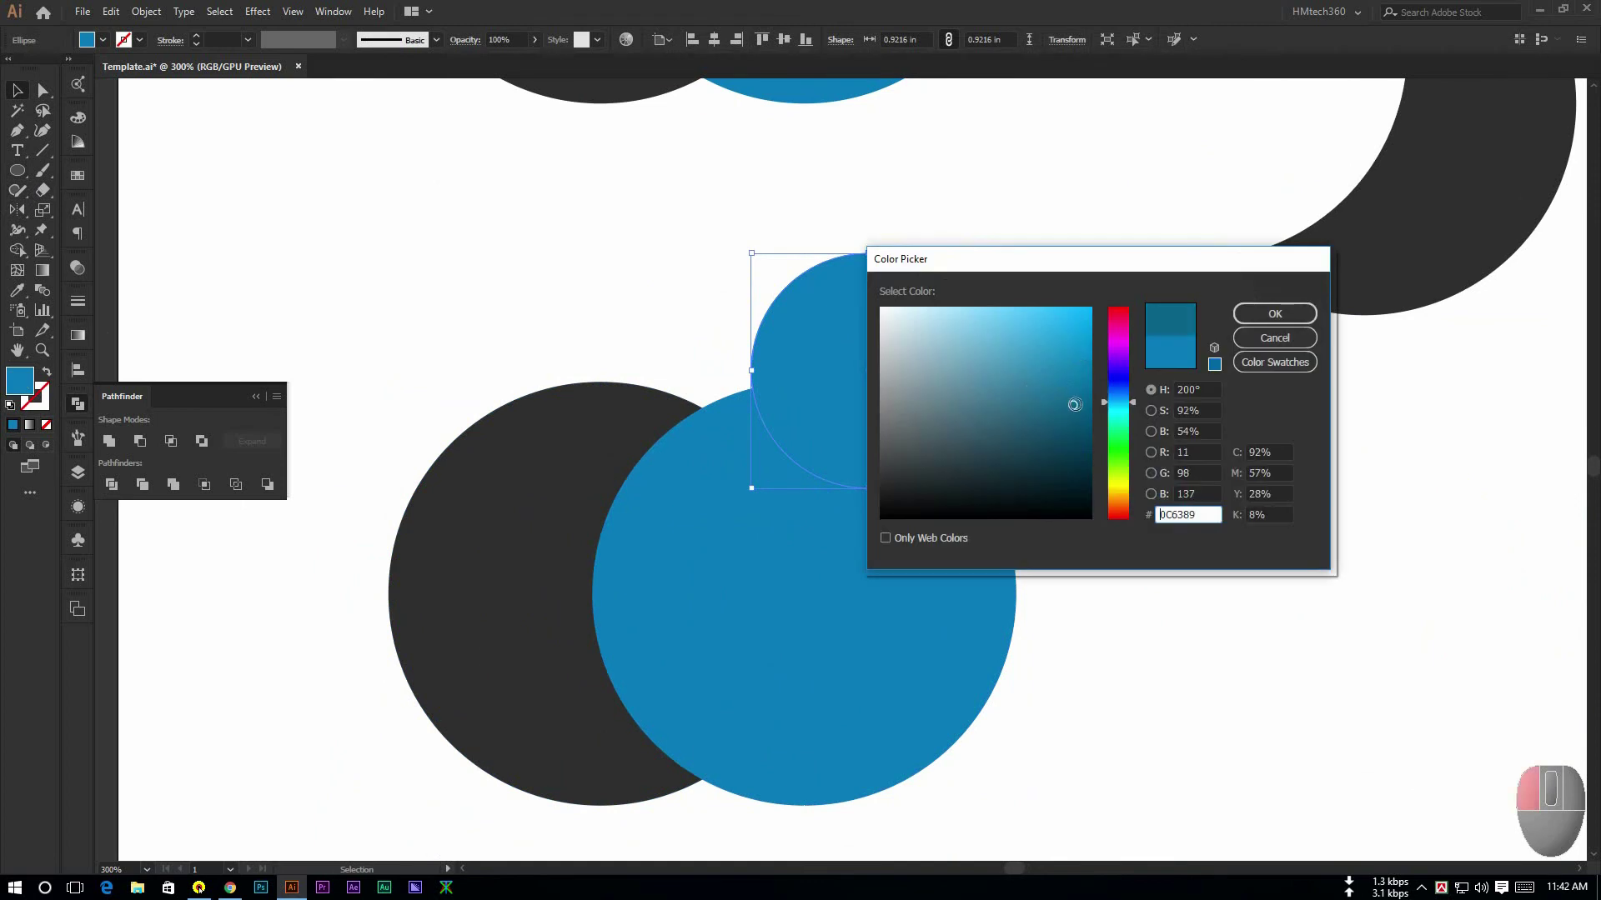
pyautogui.click(1275, 315)
pyautogui.click(1234, 414)
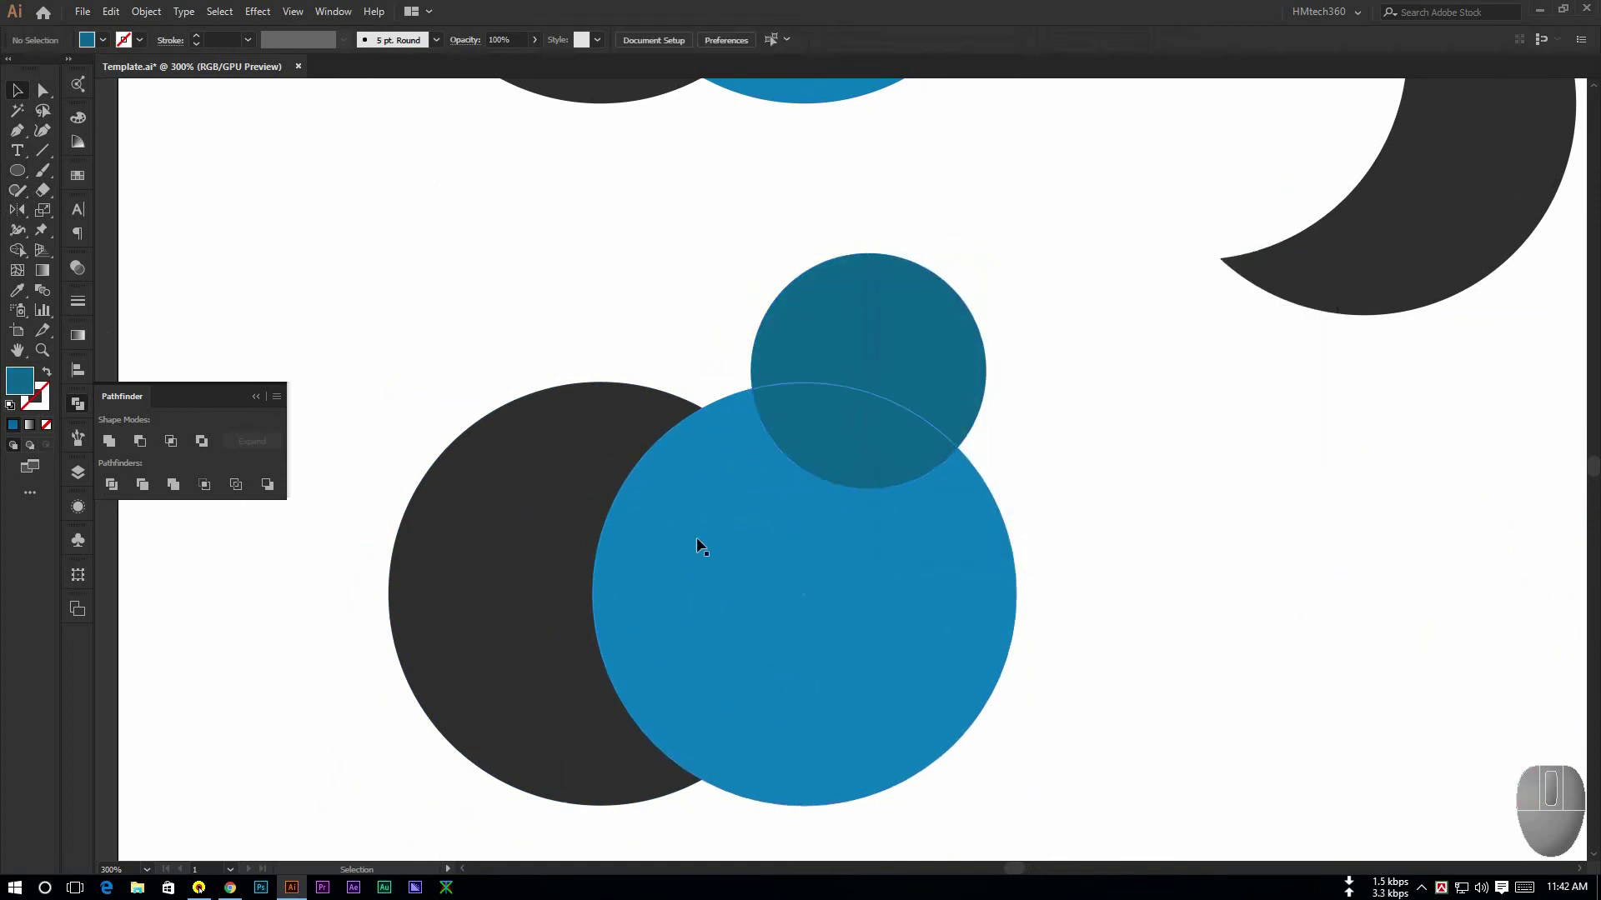
# Enlarge the darker blue circle, overlap it with the blue circle's right side only, and select all three circles
pyautogui.click(917, 420)
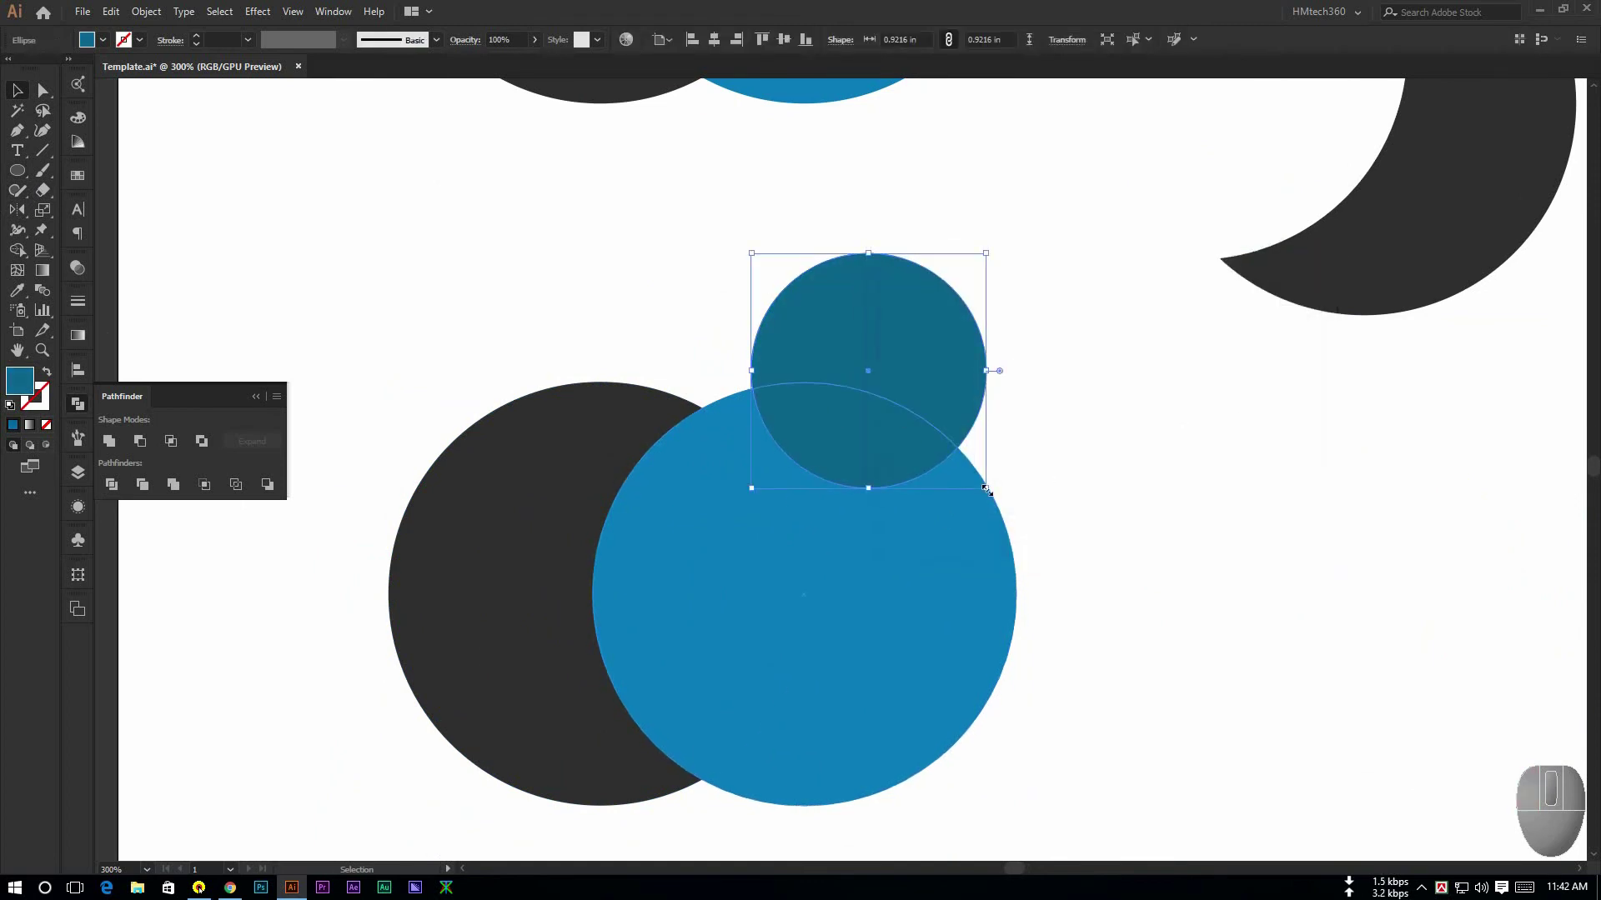
pyautogui.moveTo(986, 490); pyautogui.dragTo(1070, 556)
pyautogui.moveTo(944, 407); pyautogui.dragTo(1086, 615)
pyautogui.click(472, 319)
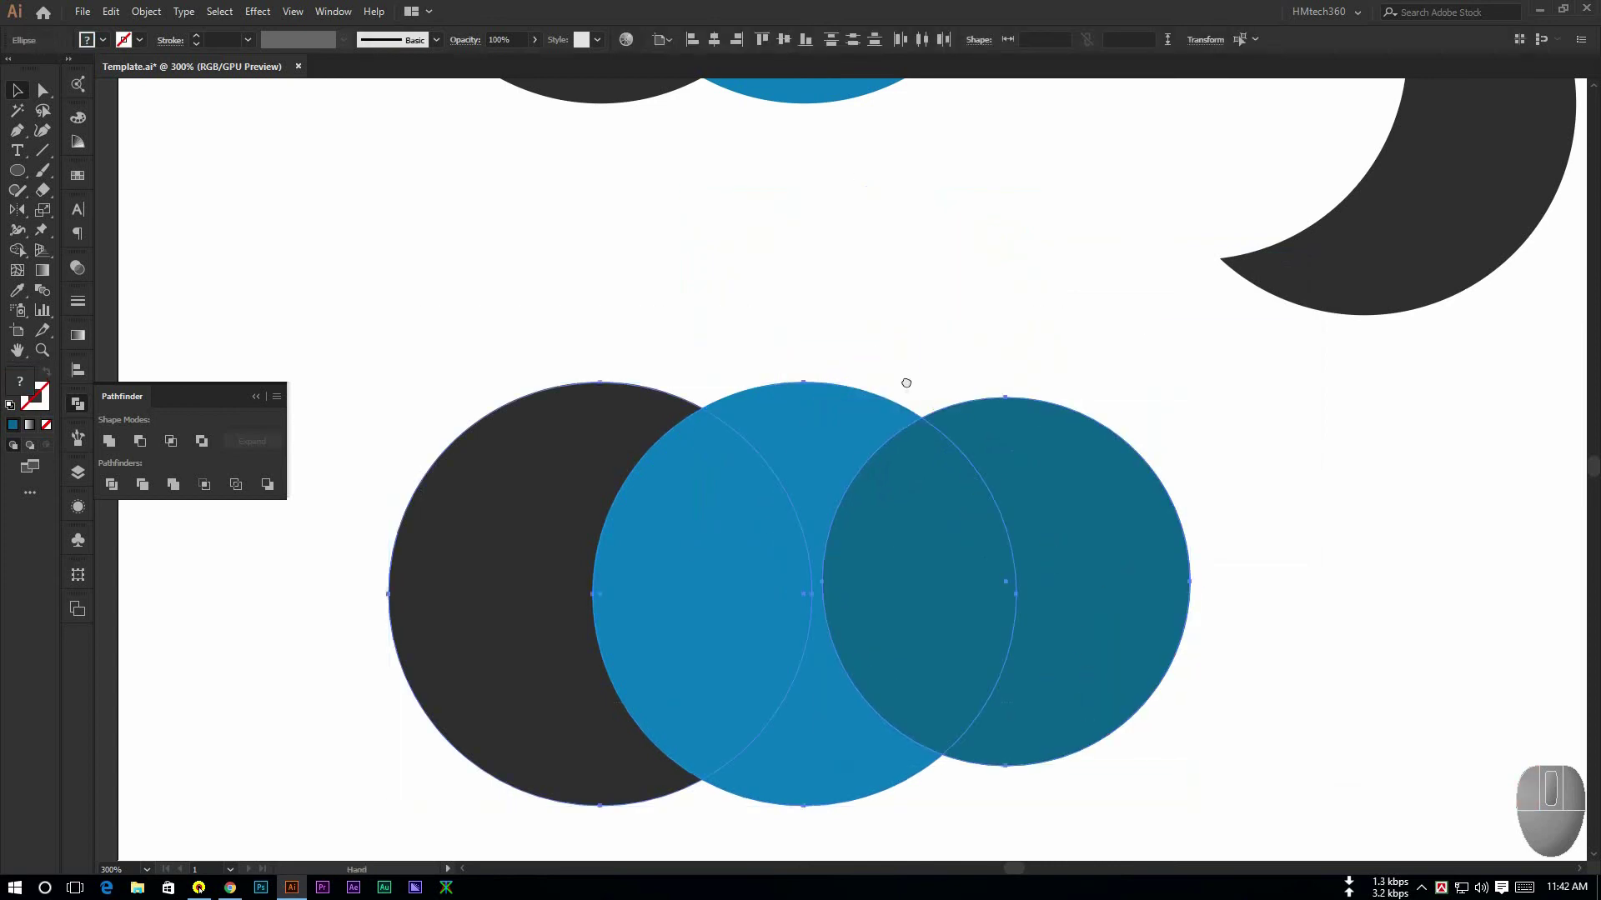
pyautogui.moveTo(903, 381); pyautogui.dragTo(910, 329)
pyautogui.click(797, 270)
pyautogui.moveTo(957, 488); pyautogui.dragTo(979, 488)
pyautogui.moveTo(413, 252); pyautogui.dragTo(1140, 724)
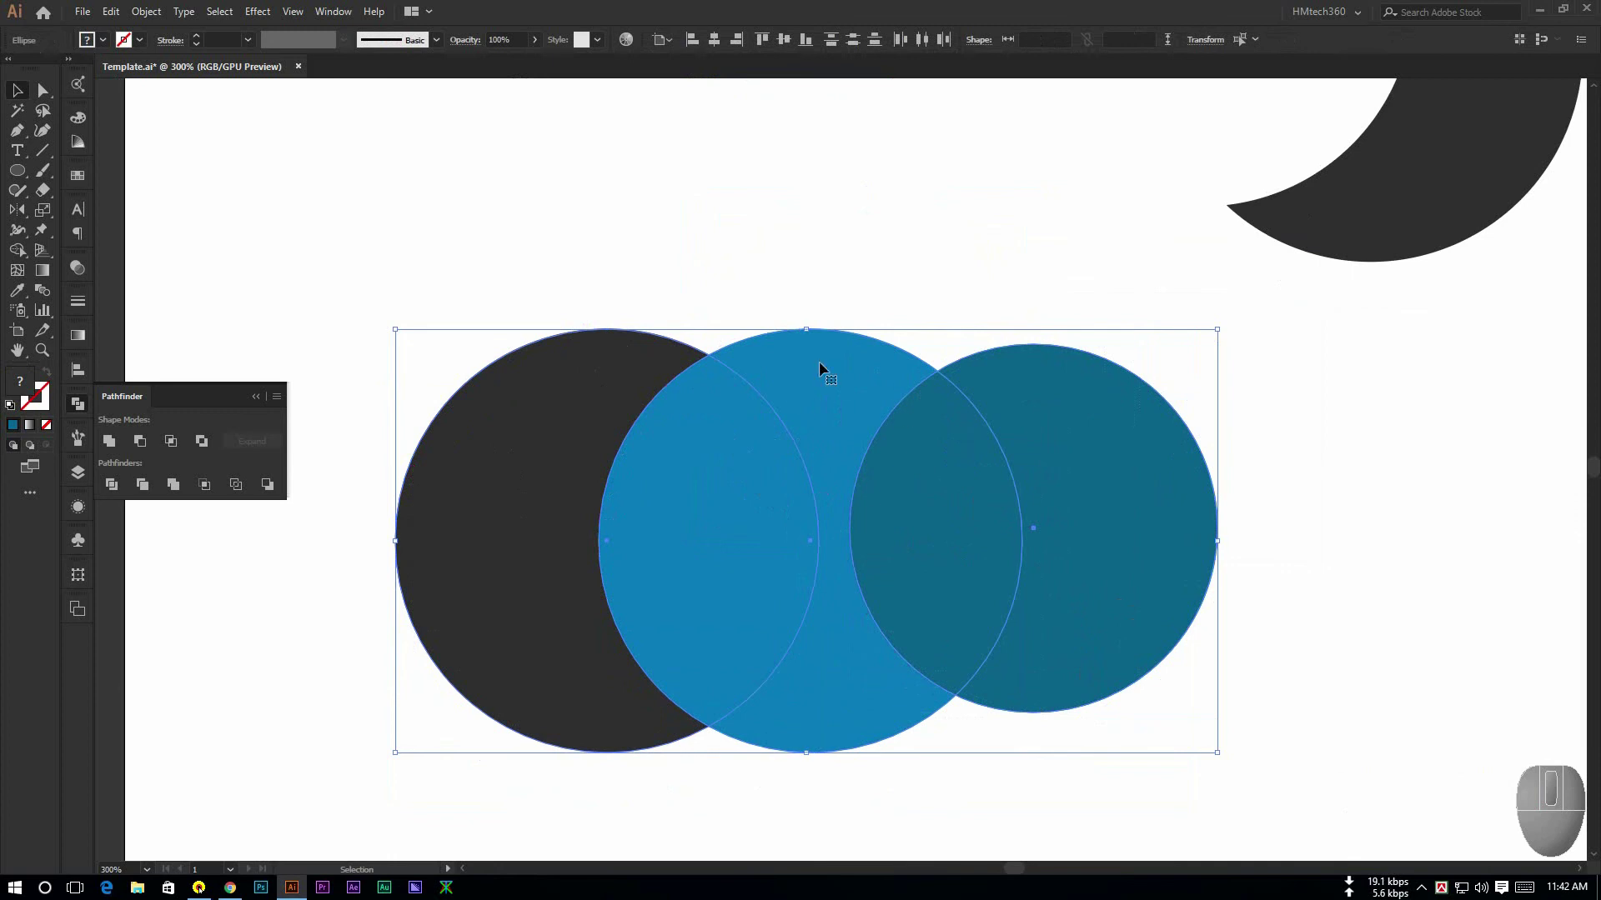
# Apply the Divide pathfinder to the three selected overlapping circles and ungroup the resulting pieces
pyautogui.click(112, 484)
pyautogui.click(523, 337)
pyautogui.click(635, 406)
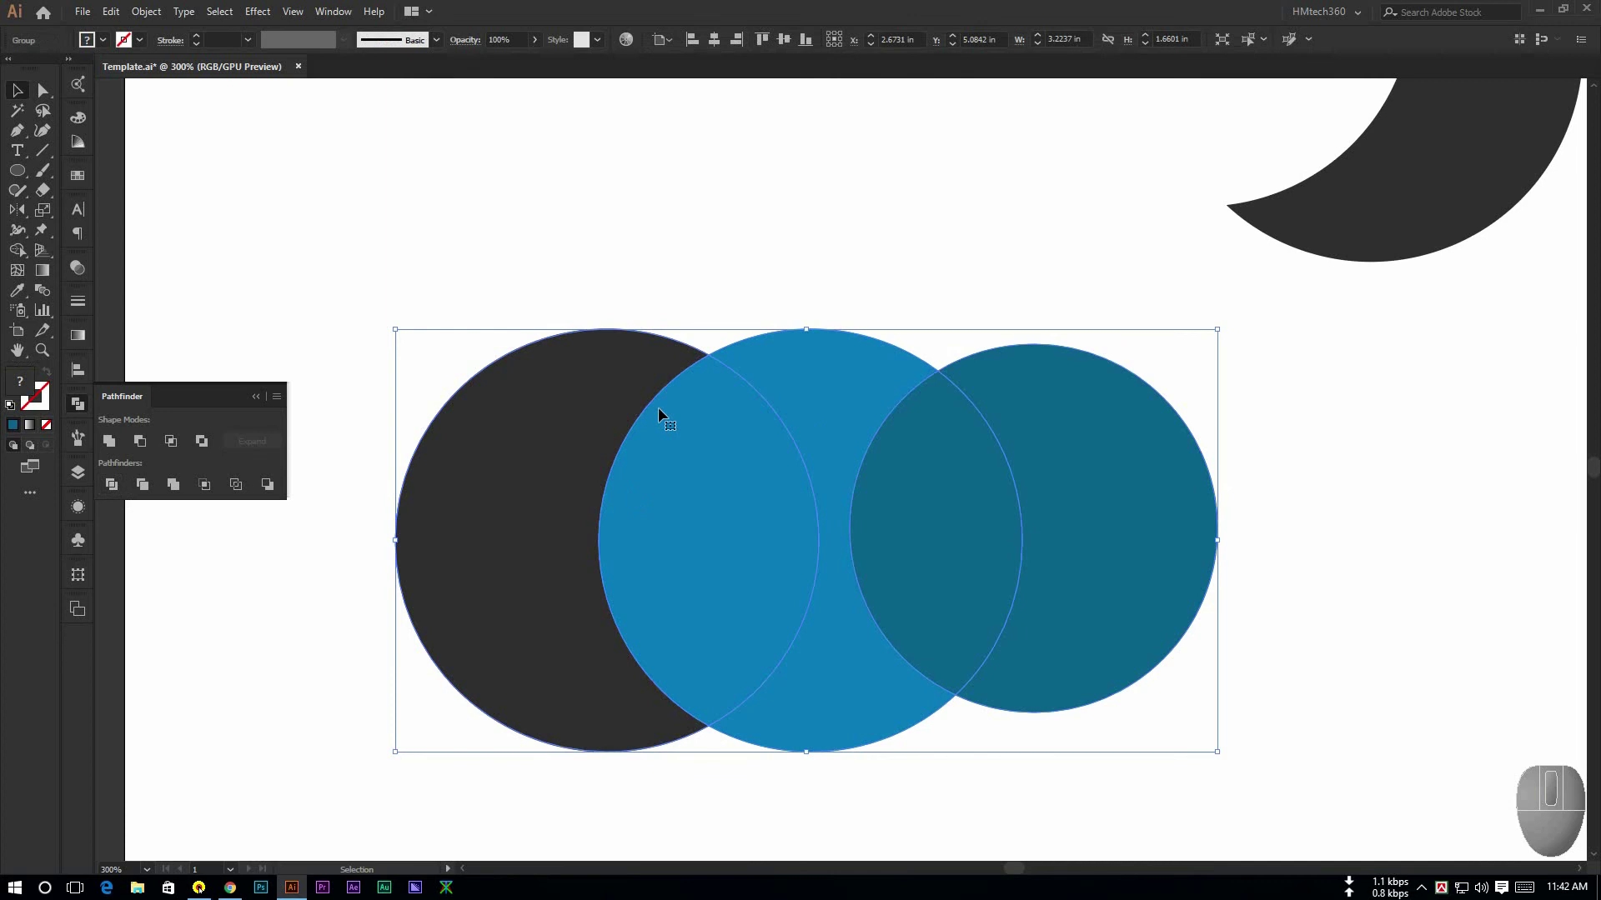
pyautogui.click(677, 288)
pyautogui.click(636, 427)
pyautogui.hotkey('shift', 'ctrl')
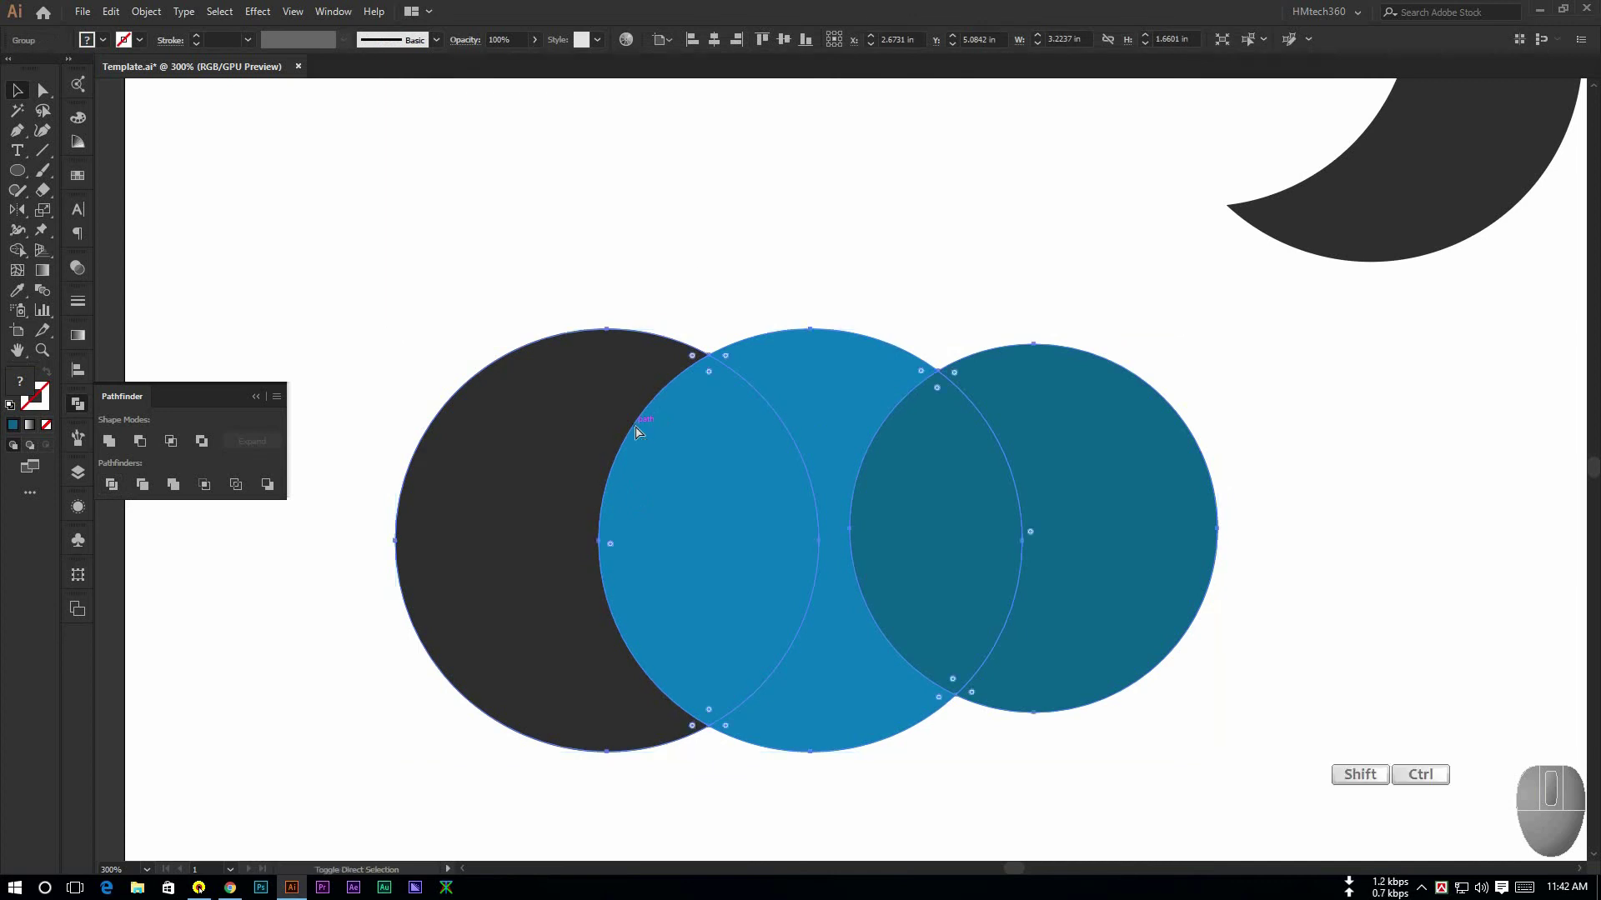
pyautogui.hotkey('ctrl', 'shift', 'g')
pyautogui.click(795, 366)
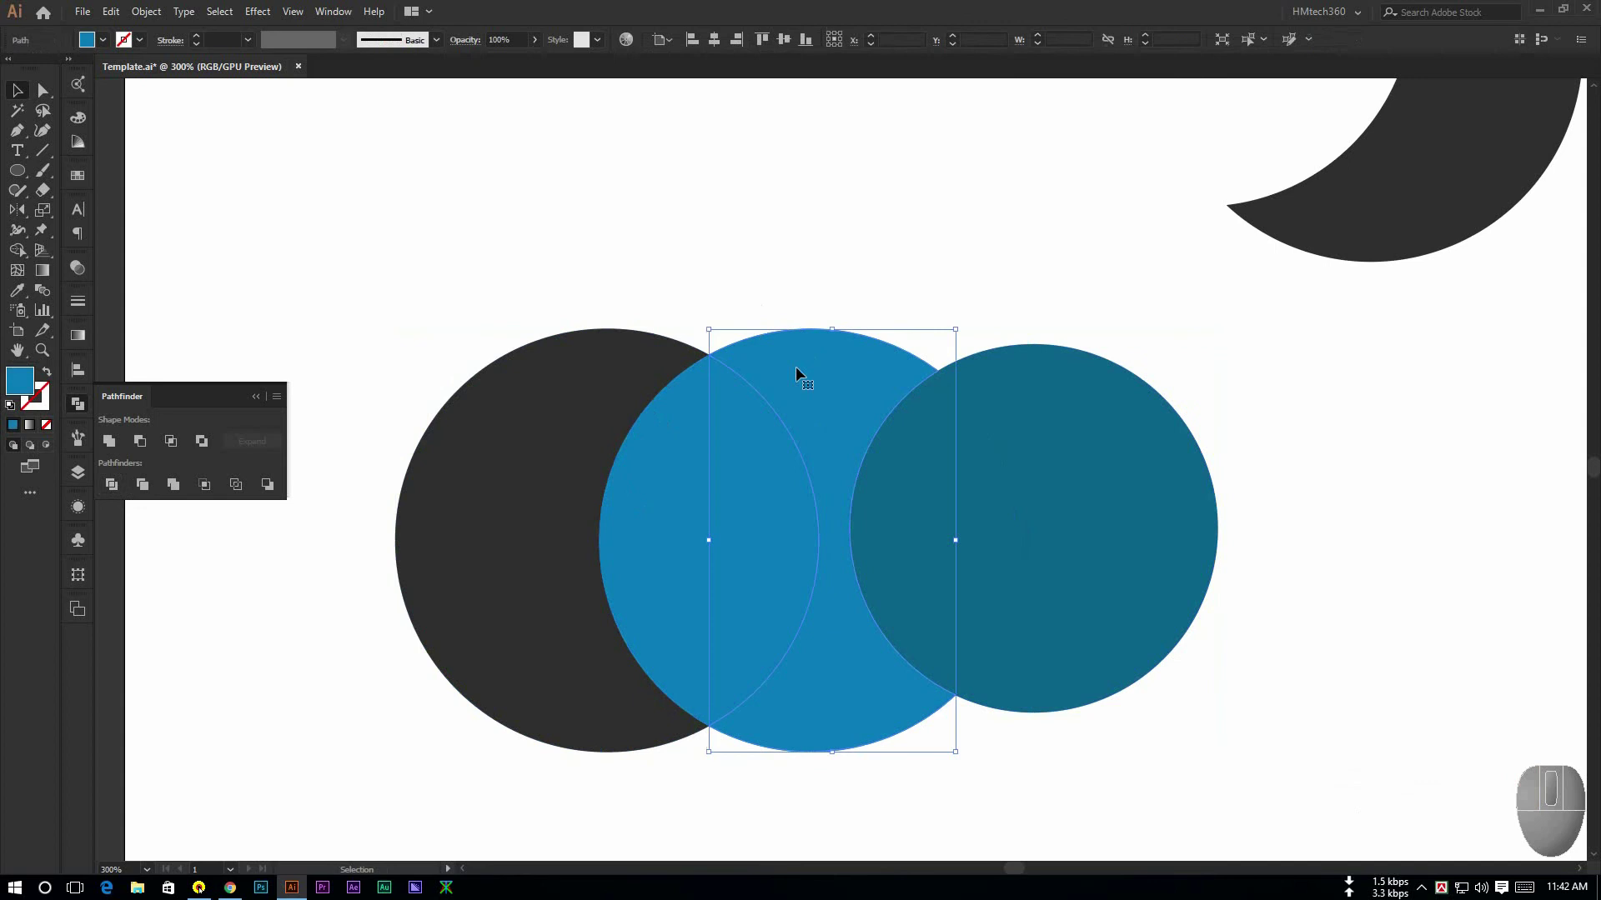
pyautogui.click(884, 275)
# Pull the divided pieces apart horizontally so the outer crescents and both overlap shapes are separated from the blue middle piece
pyautogui.moveTo(543, 497); pyautogui.dragTo(436, 477)
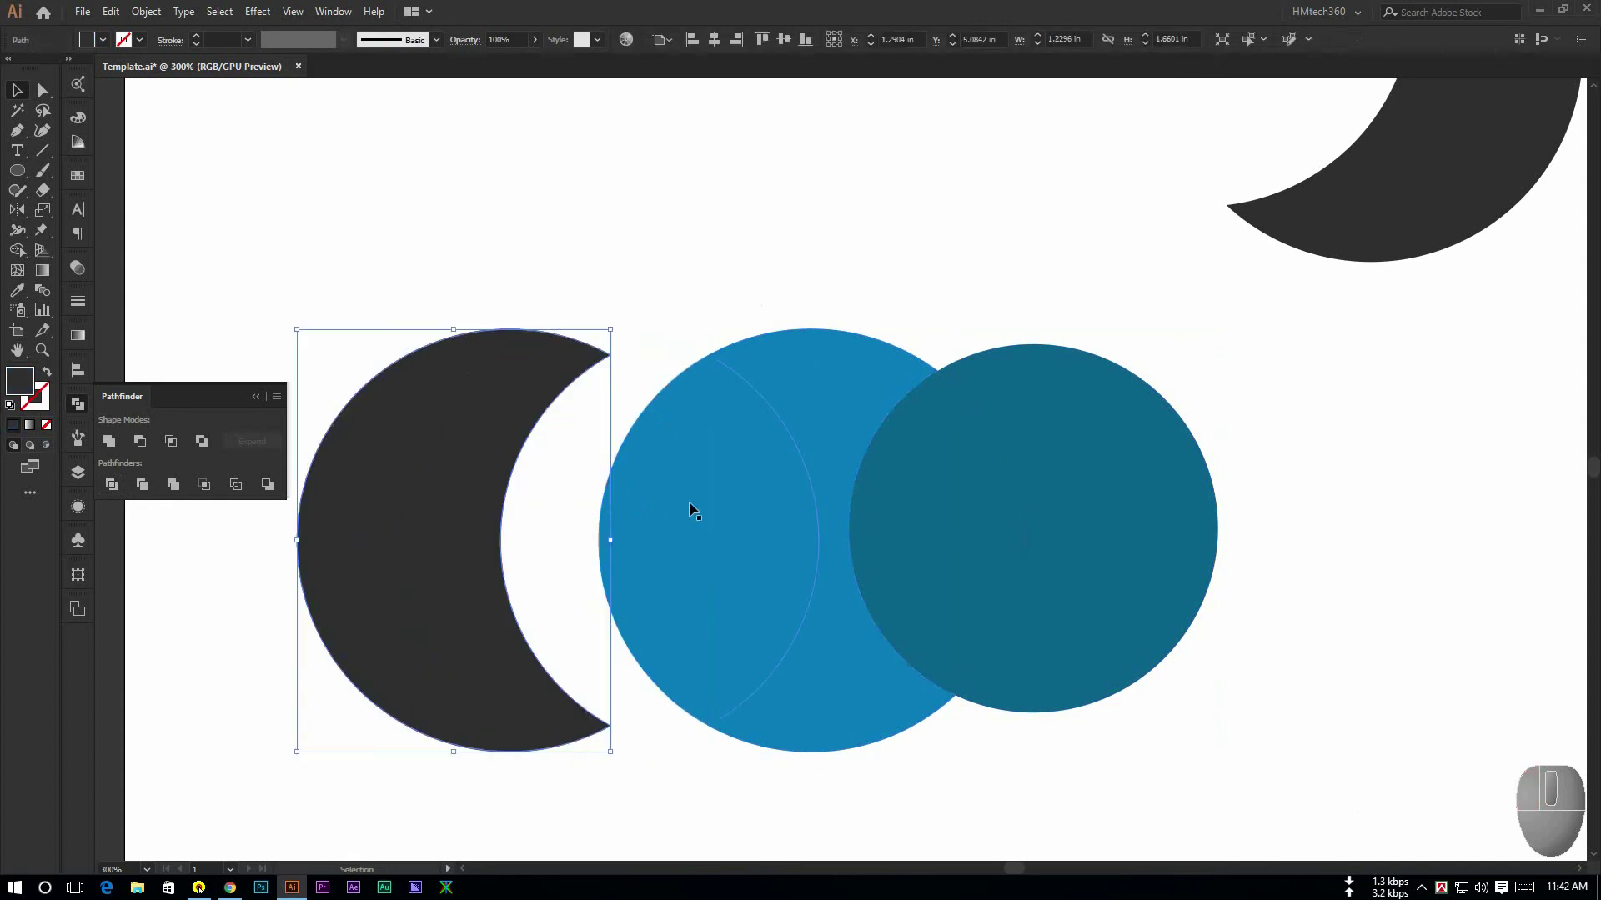
pyautogui.moveTo(692, 510); pyautogui.dragTo(624, 510)
pyautogui.moveTo(1051, 529); pyautogui.dragTo(1167, 528)
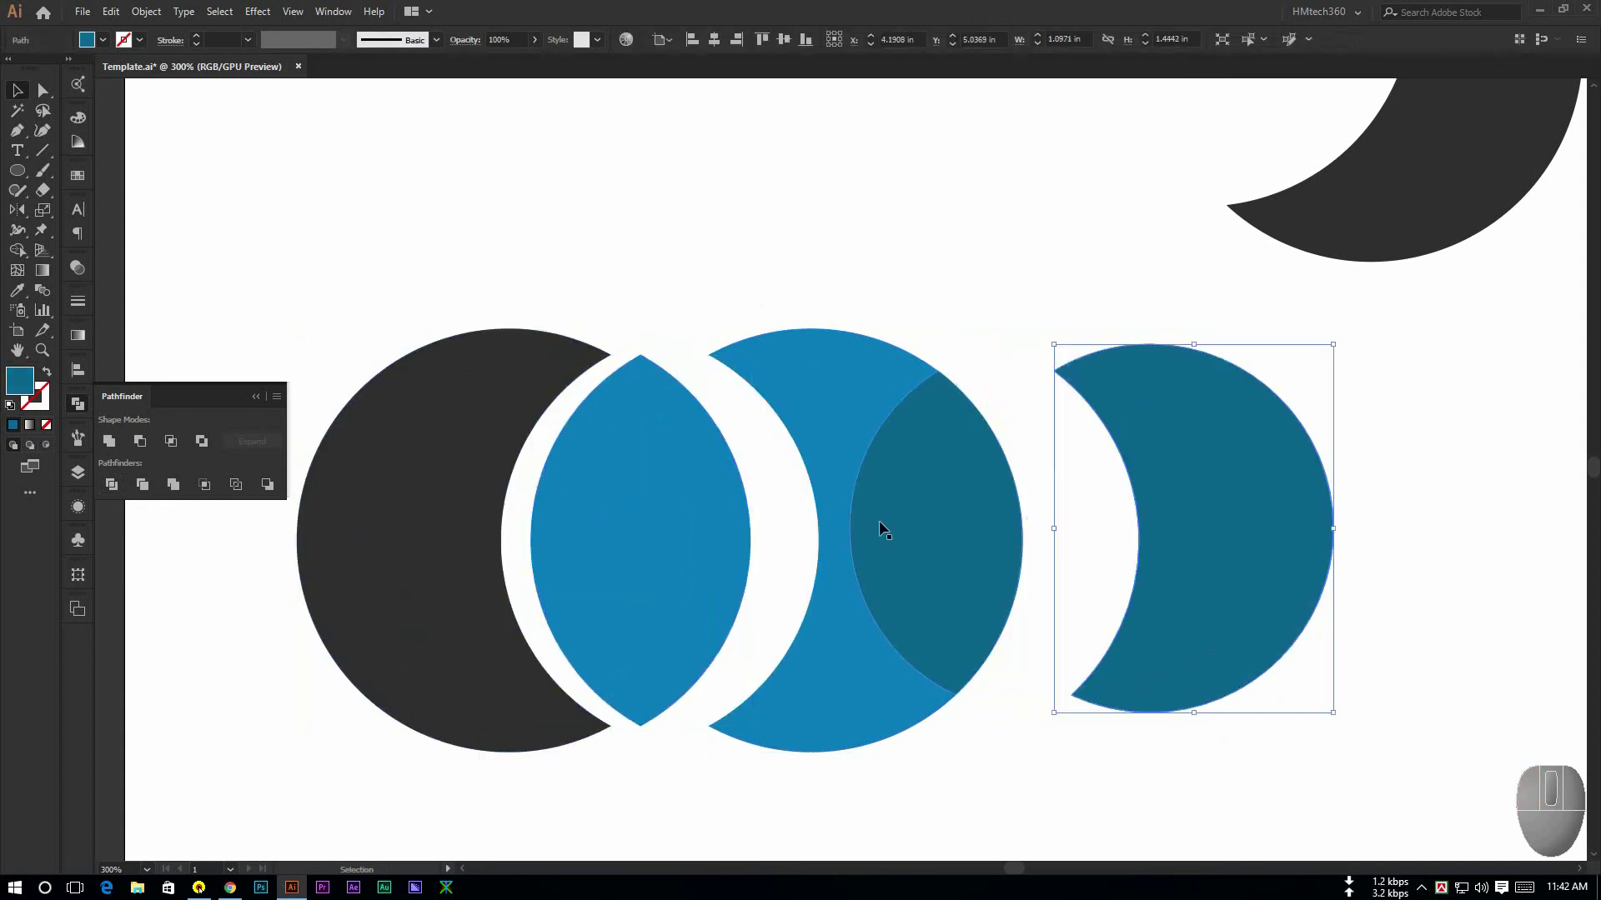
pyautogui.moveTo(880, 523); pyautogui.dragTo(967, 528)
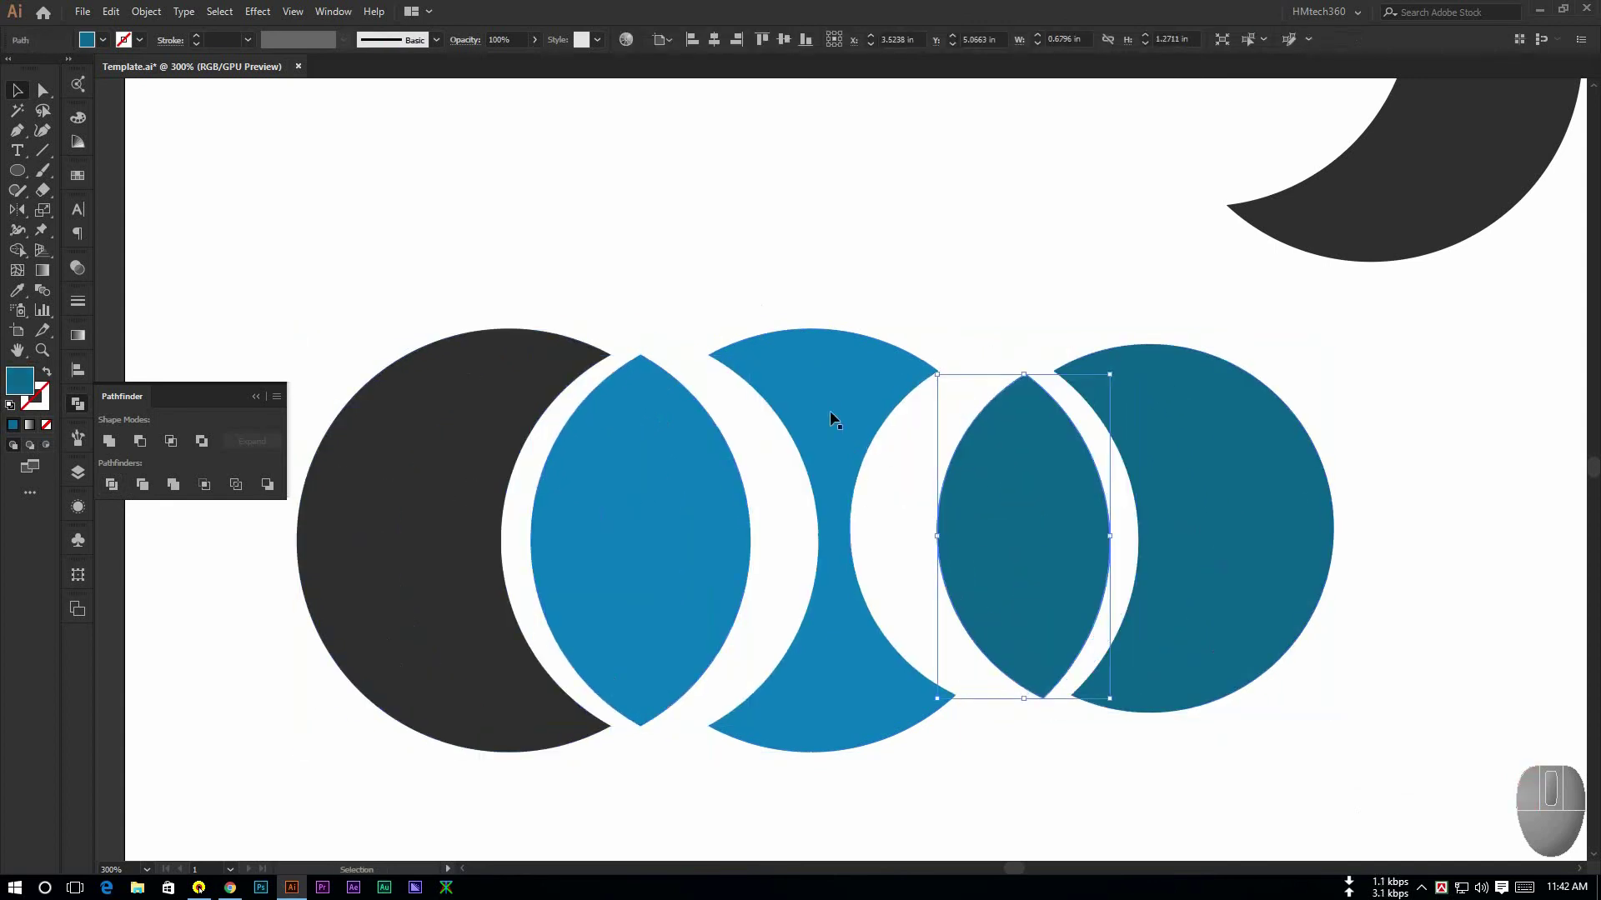
pyautogui.click(831, 414)
pyautogui.click(705, 287)
# Delete all the divided pieces and copy the original overlapping dark and blue circle pair down into the emptied area
pyautogui.scroll(-1, 604, 367)
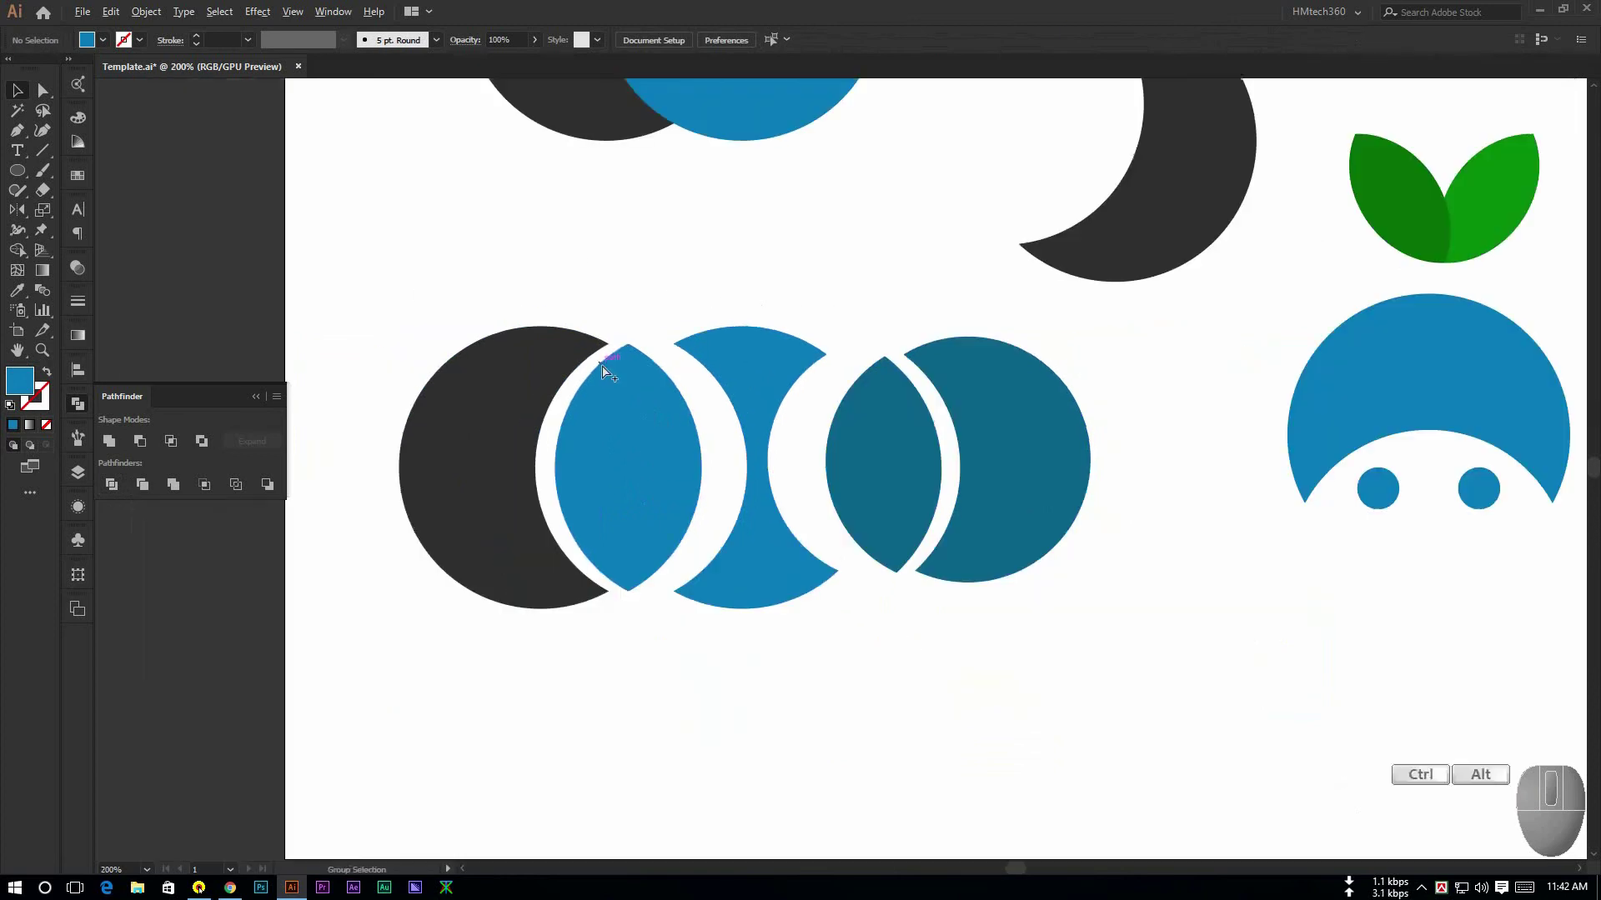
pyautogui.moveTo(421, 293); pyautogui.dragTo(1039, 677)
pyautogui.press('Delete')
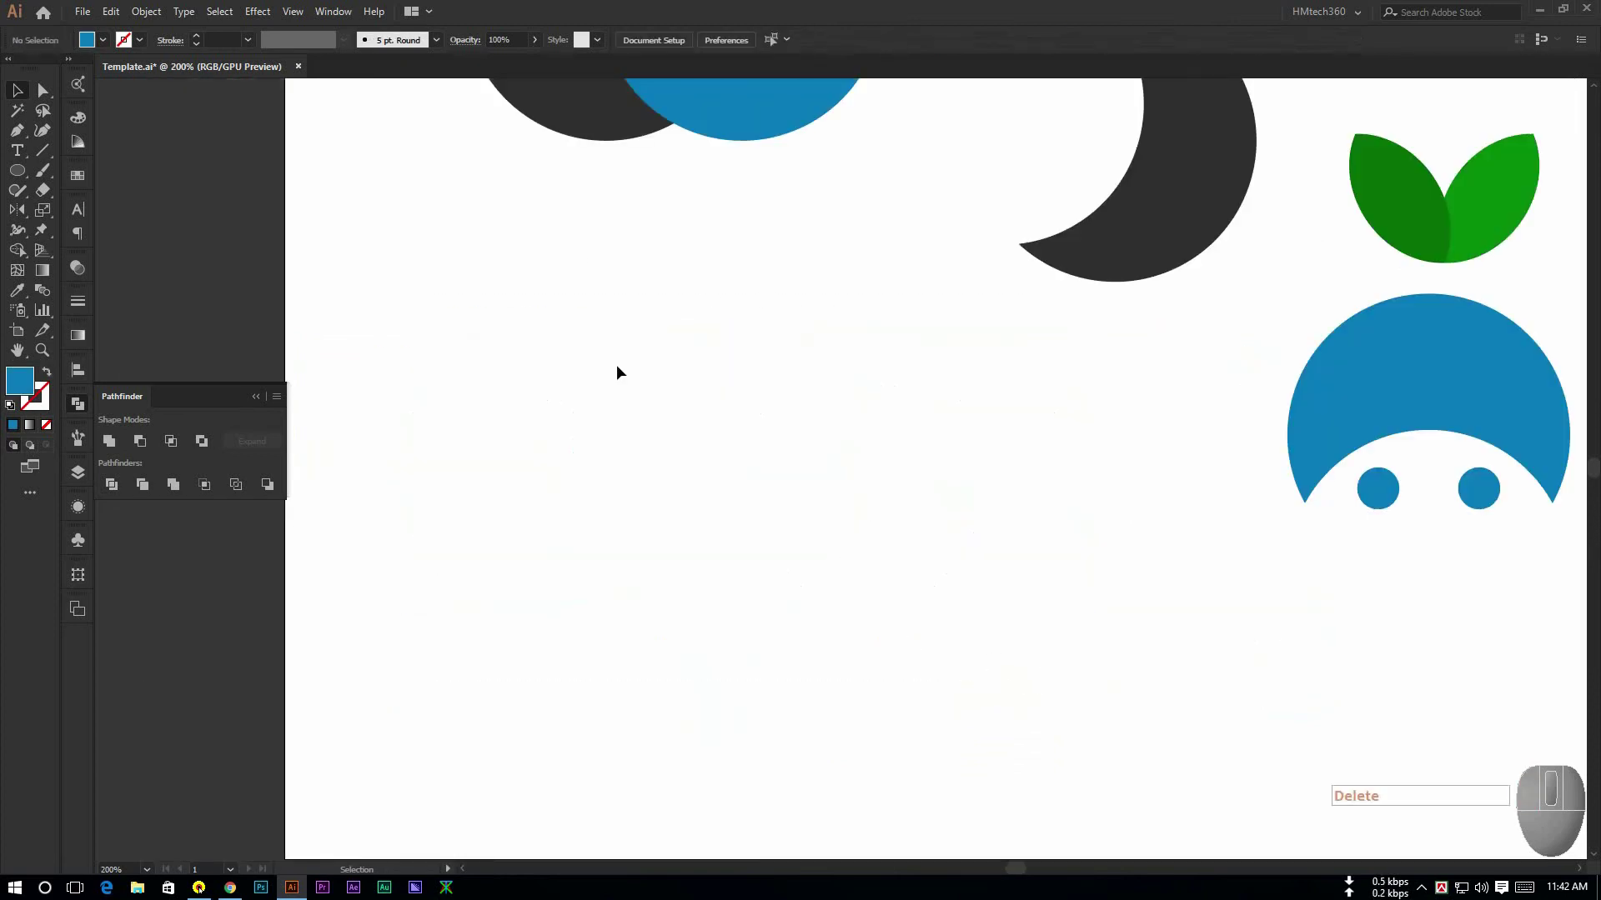
pyautogui.moveTo(528, 275); pyautogui.dragTo(793, 98)
pyautogui.moveTo(741, 97); pyautogui.dragTo(808, 536)
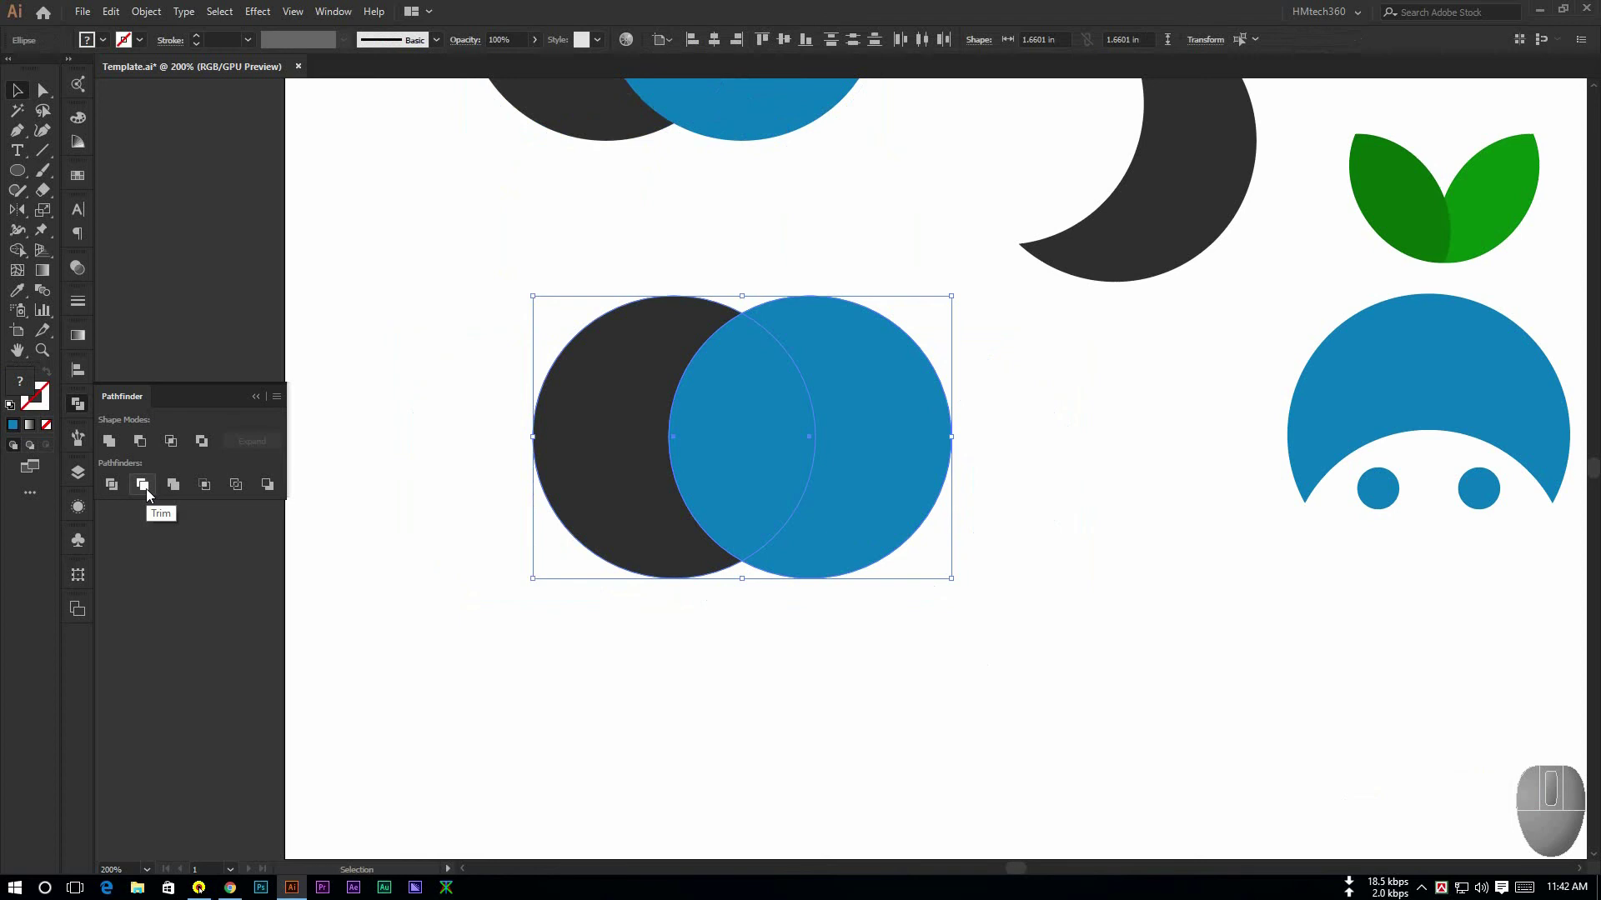
pyautogui.click(579, 694)
pyautogui.scroll(1, 581, 688)
pyautogui.scroll(1, 630, 602)
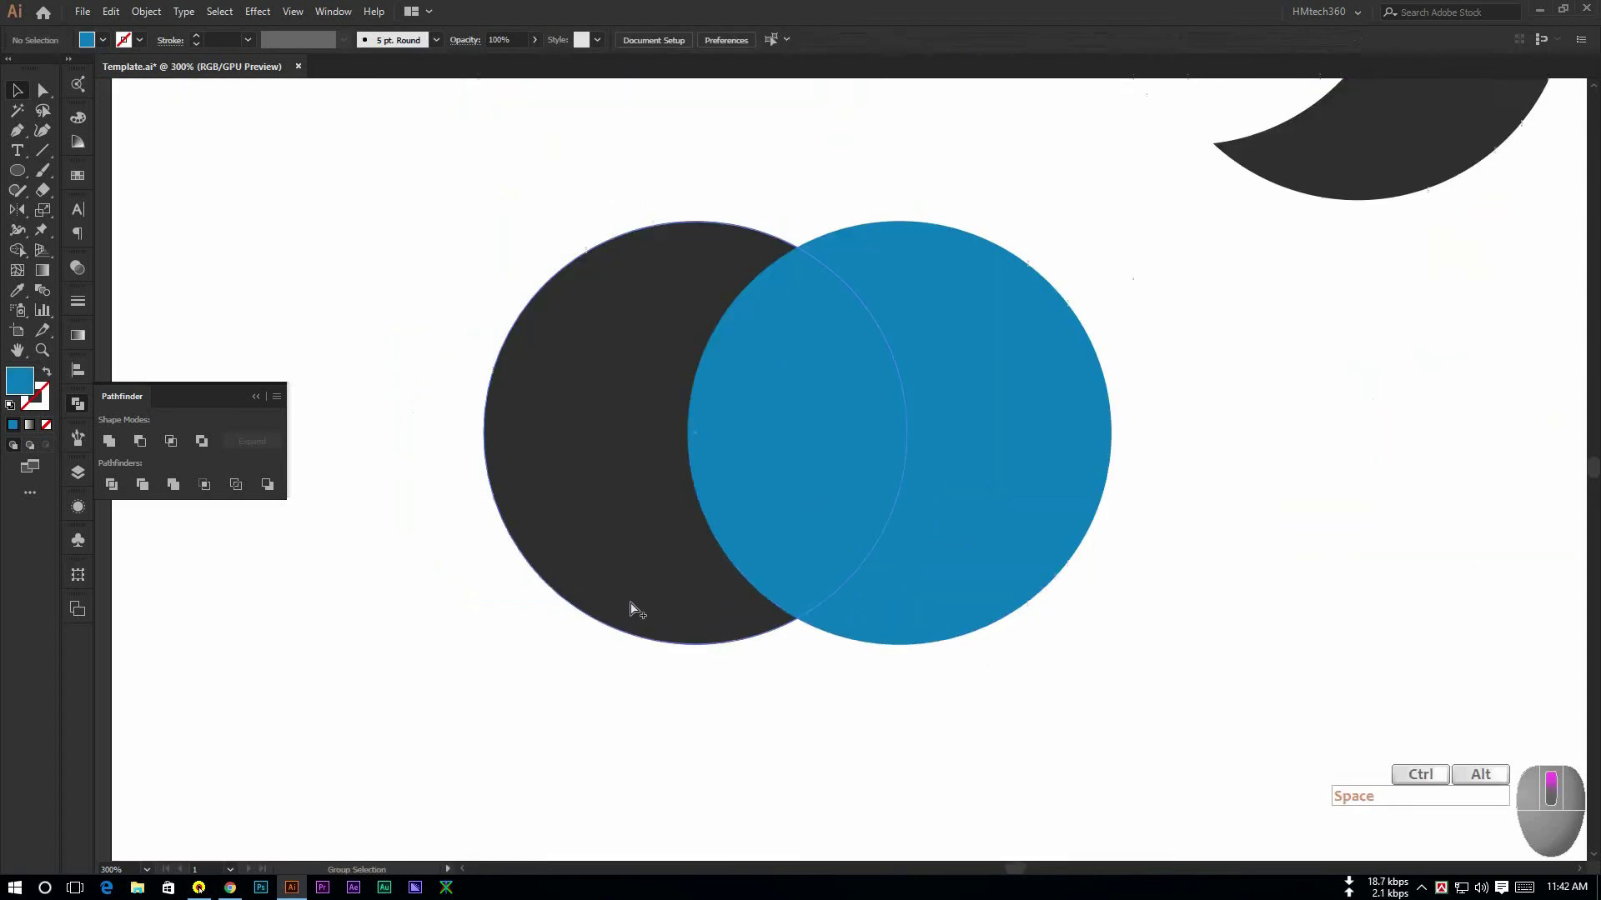
pyautogui.scroll(-1, 598, 652)
pyautogui.moveTo(450, 689); pyautogui.dragTo(933, 449)
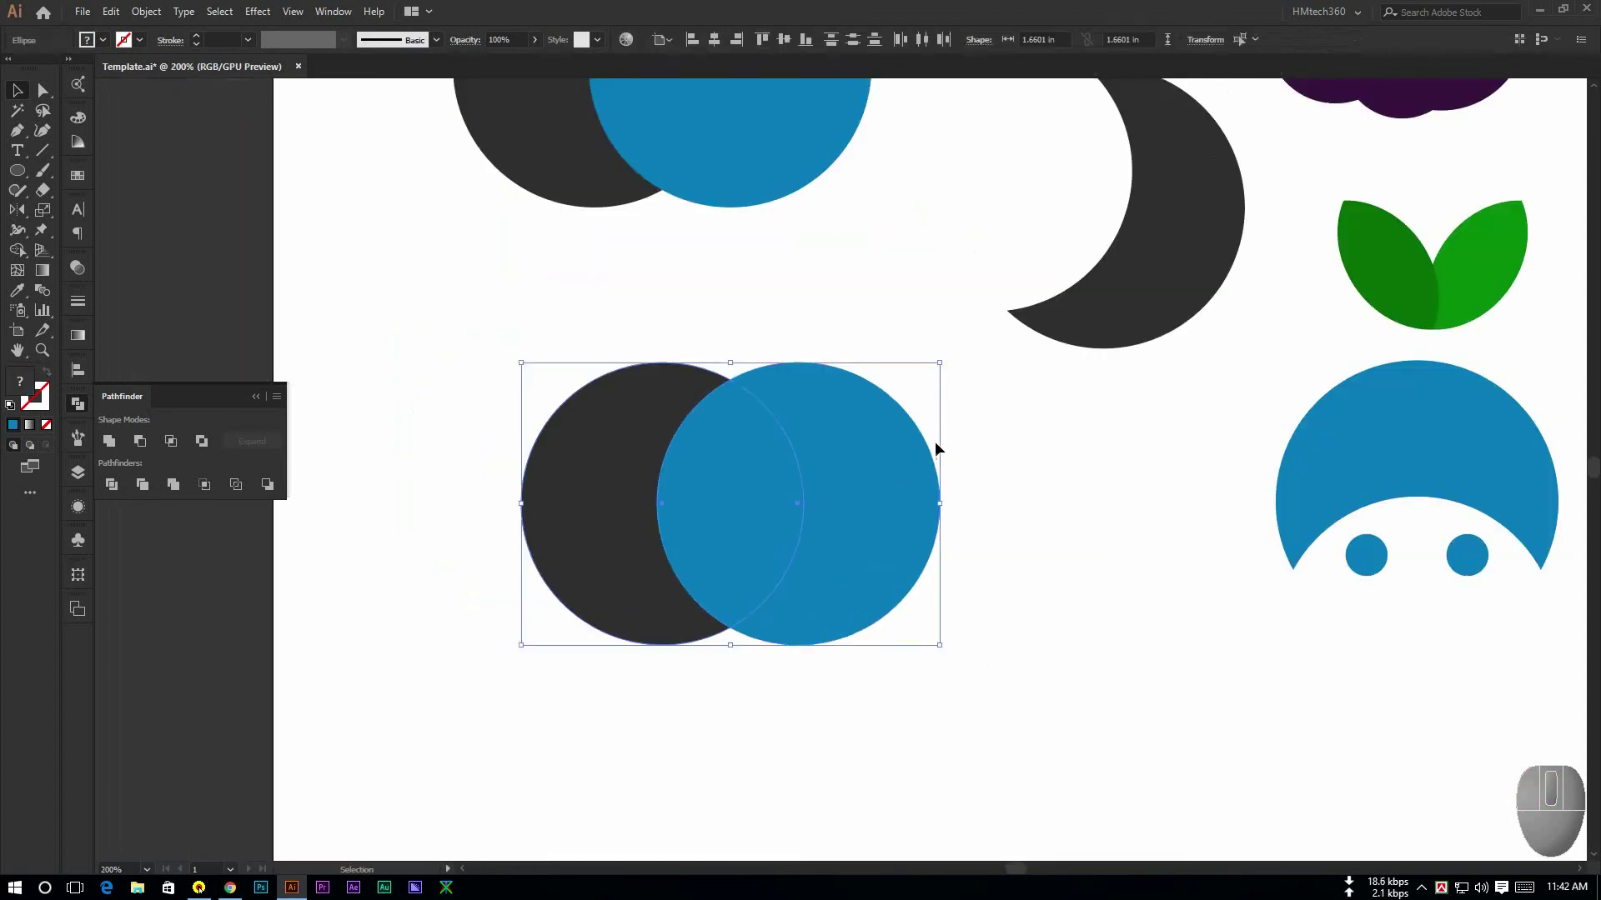
pyautogui.click(945, 688)
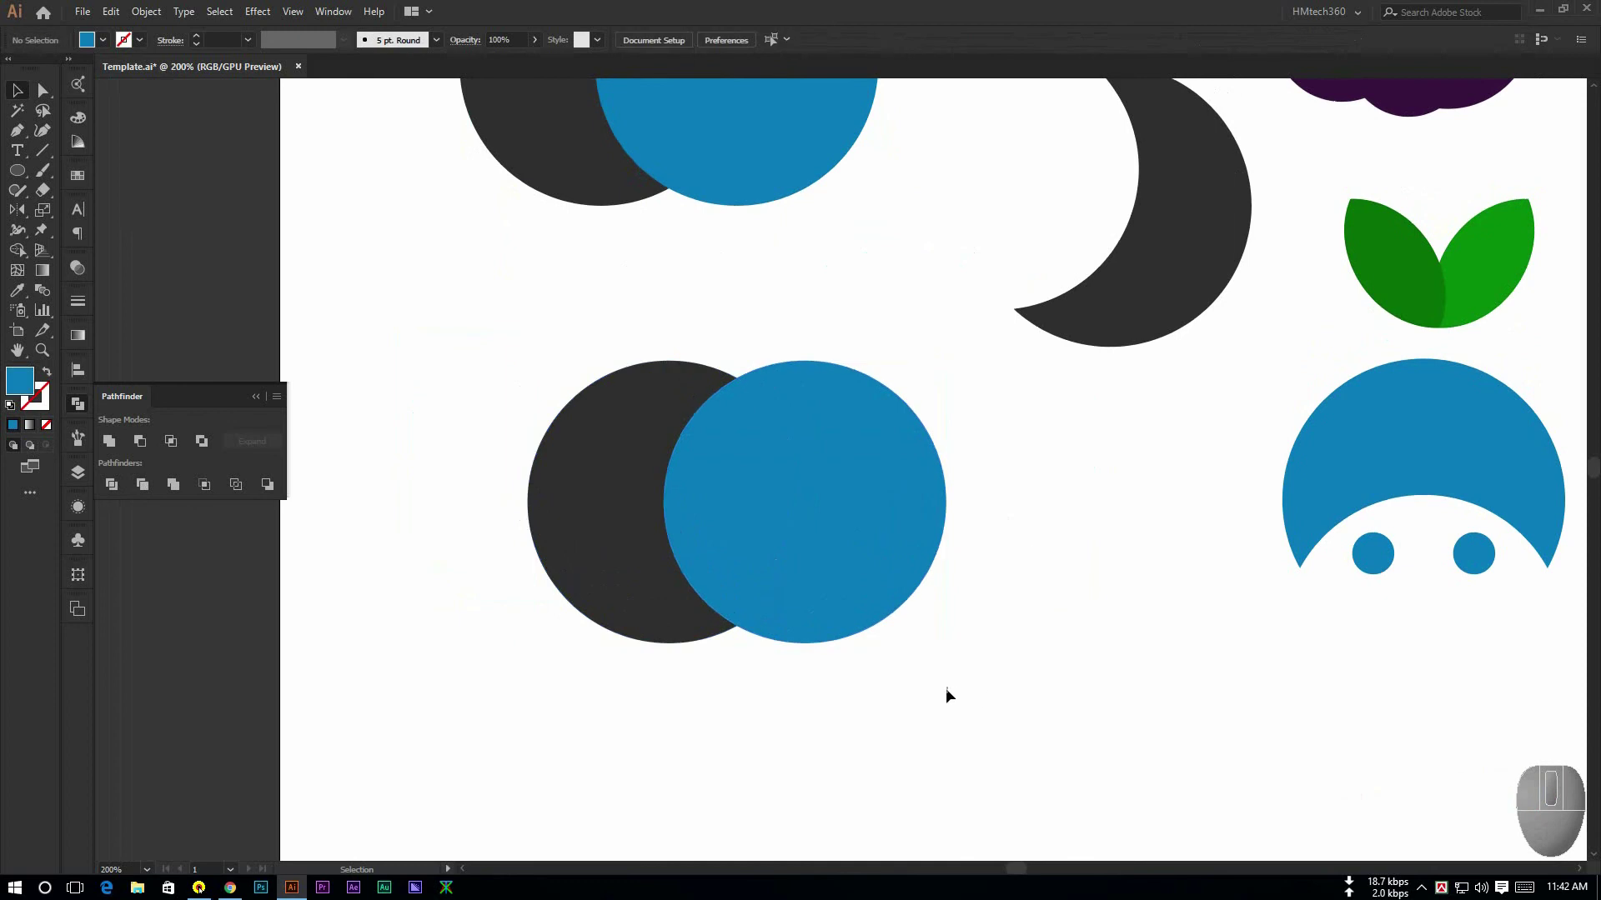
pyautogui.moveTo(879, 621); pyautogui.dragTo(876, 665)
# Give the copied blue circle a yellow stroke with CMYK values 1.63, 18.24, 100 and 0
pyautogui.click(826, 572)
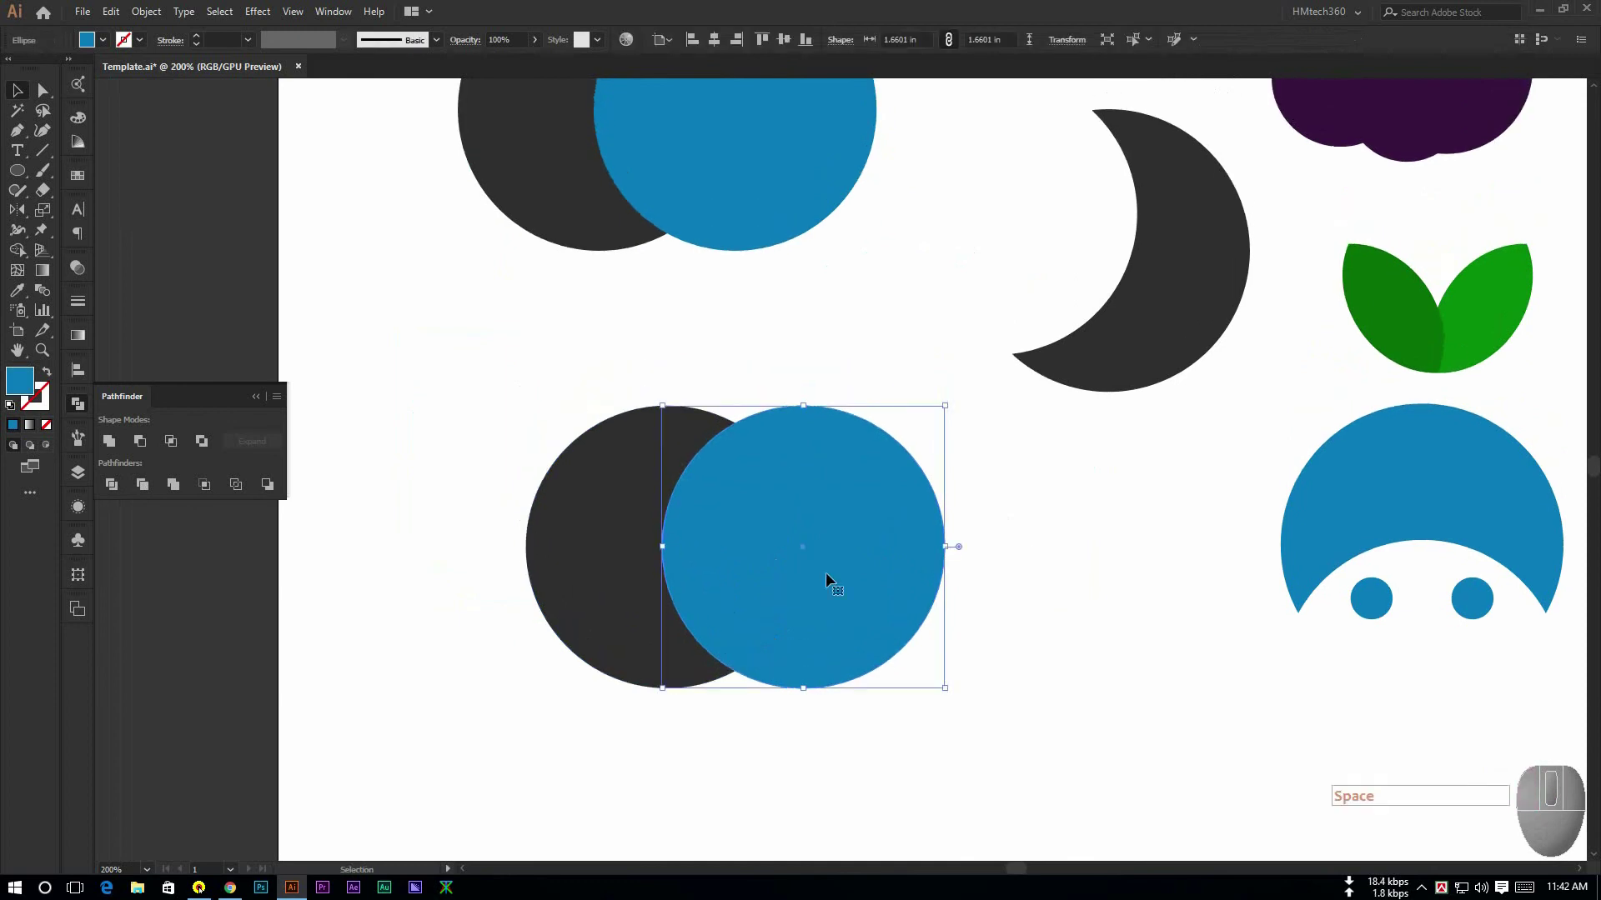
pyautogui.doubleClick(42, 399)
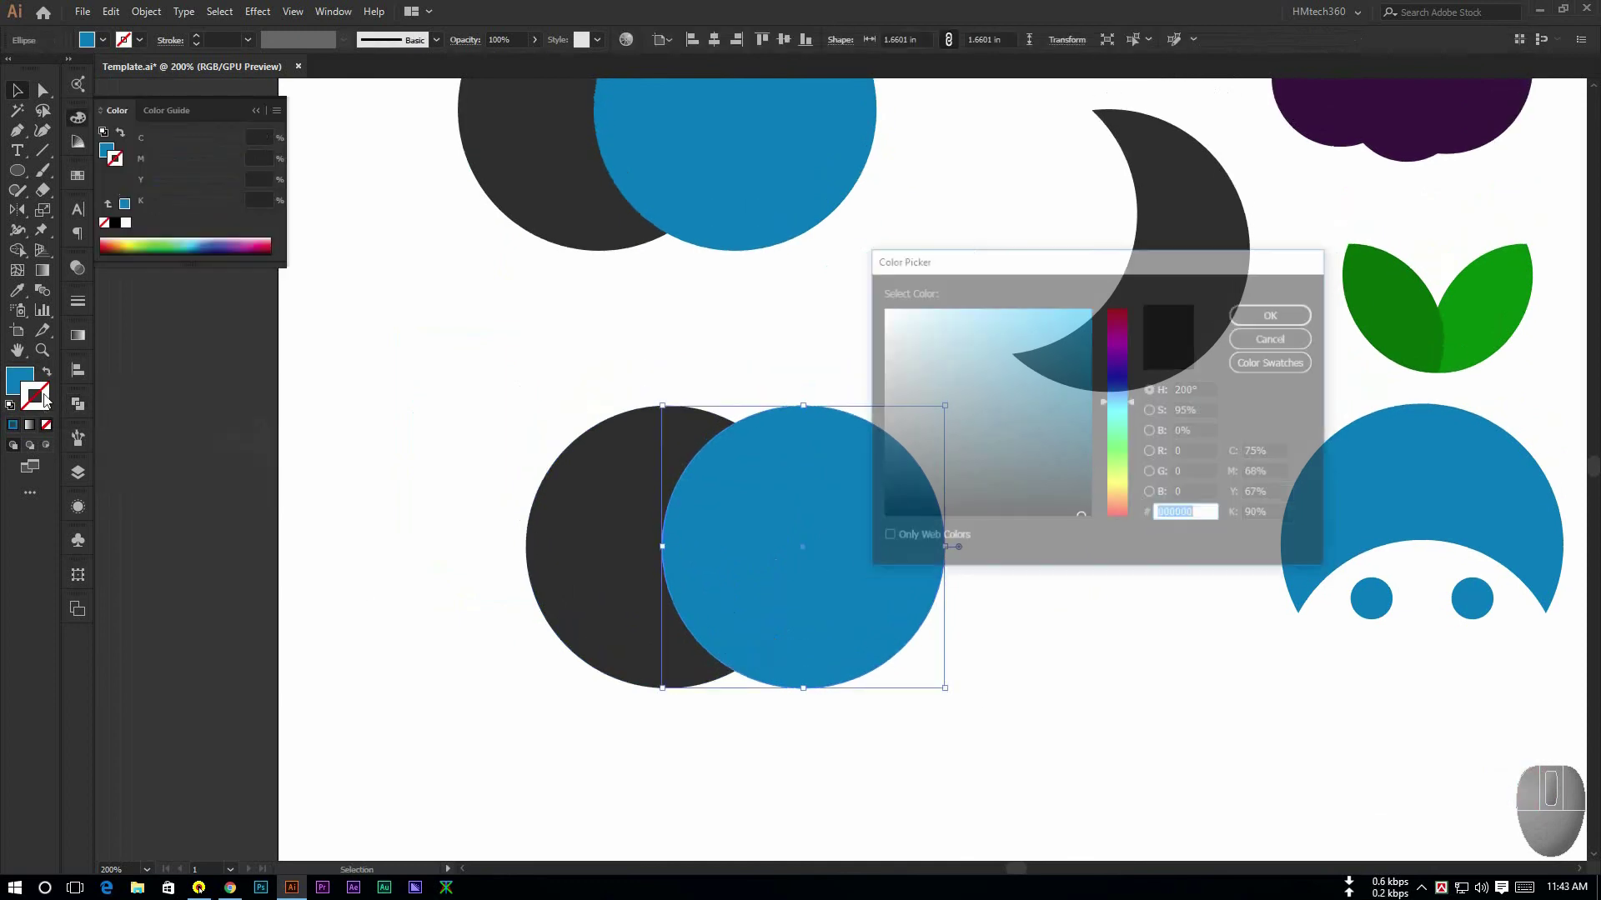
pyautogui.moveTo(1121, 418); pyautogui.dragTo(1115, 499)
pyautogui.click(1073, 330)
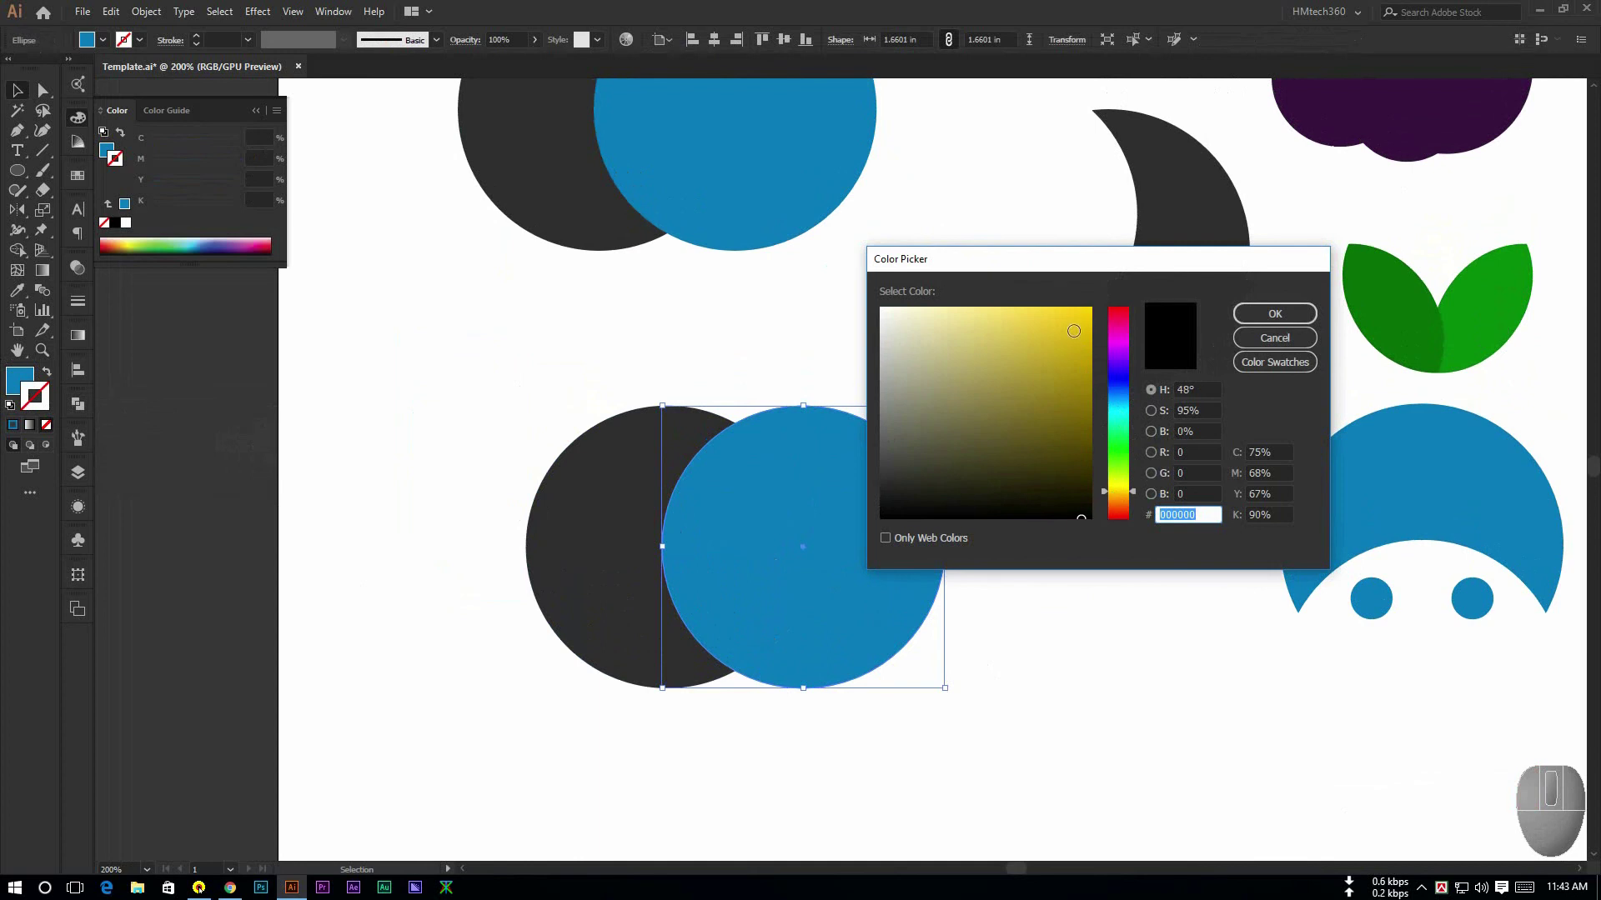
pyautogui.click(1274, 313)
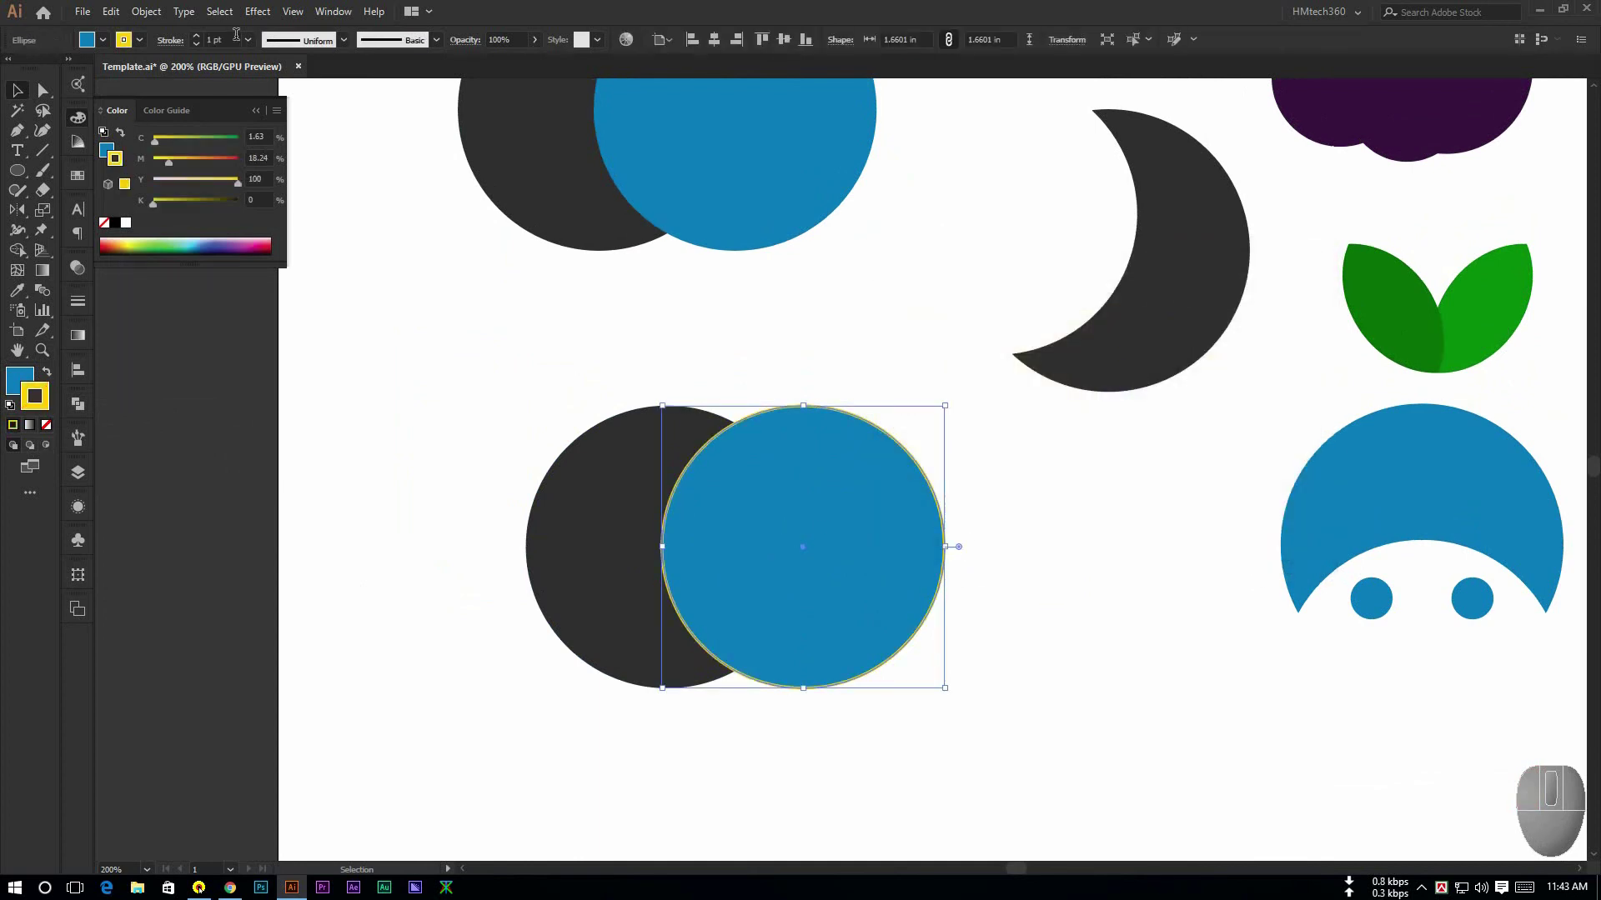
# Increase the blue circle's yellow stroke weight to 6 pt
pyautogui.click(208, 40)
pyautogui.press('Up')
pyautogui.press('Up')
pyautogui.press('Up')
pyautogui.press('Up')
pyautogui.press('Up')
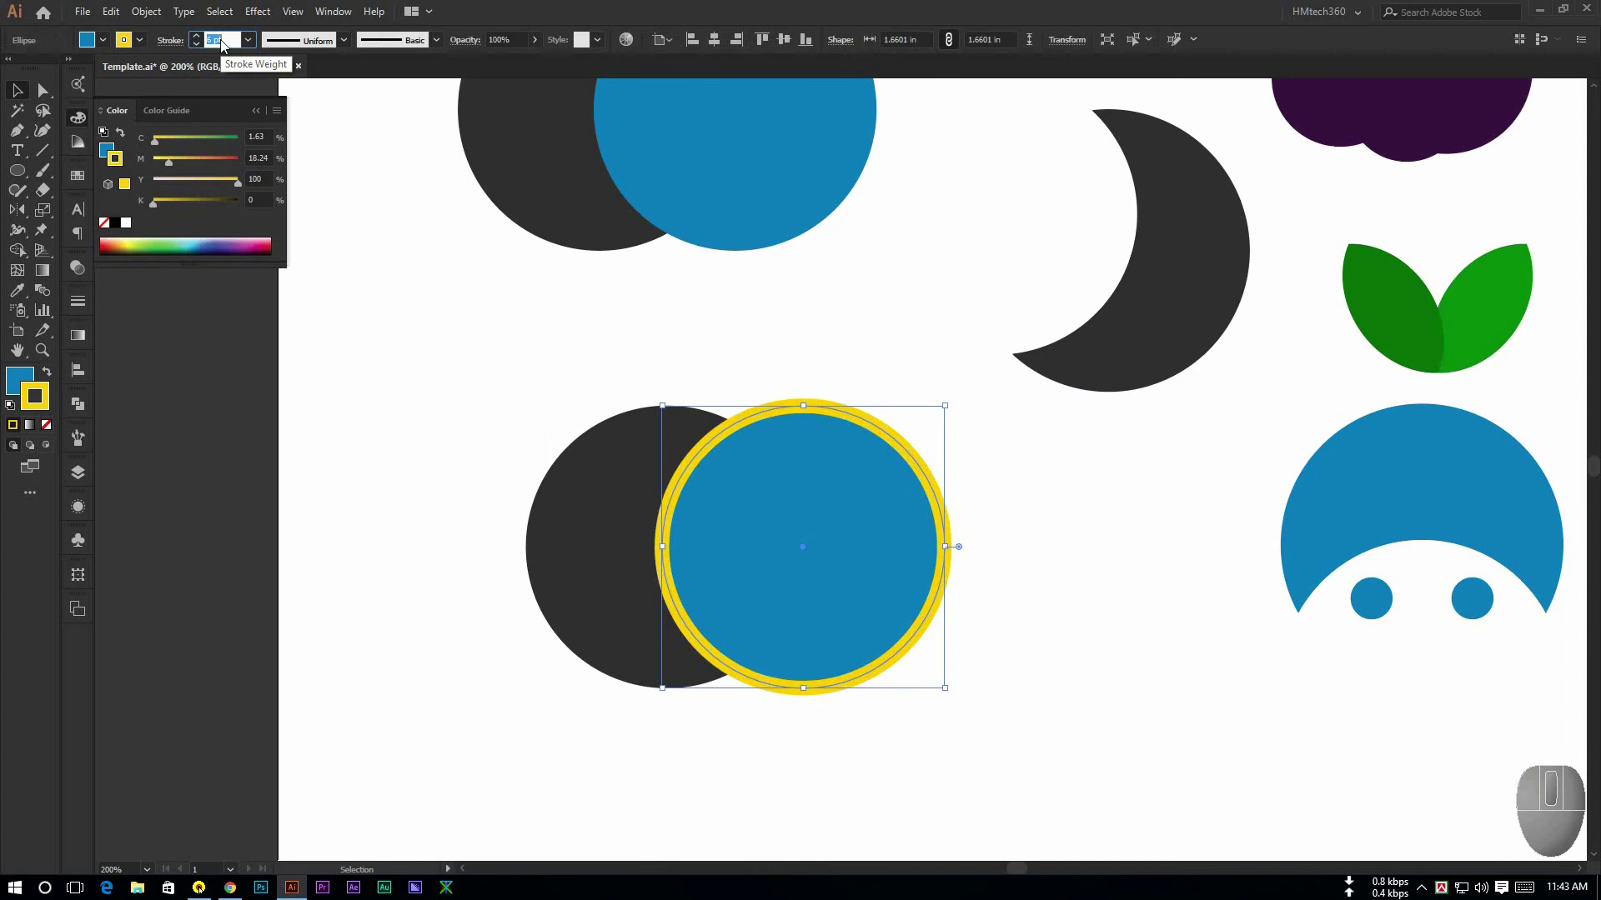
# Apply the Trim pathfinder to the dark circle and the yellow-stroked blue circle together
pyautogui.click(414, 423)
pyautogui.moveTo(433, 397); pyautogui.dragTo(955, 705)
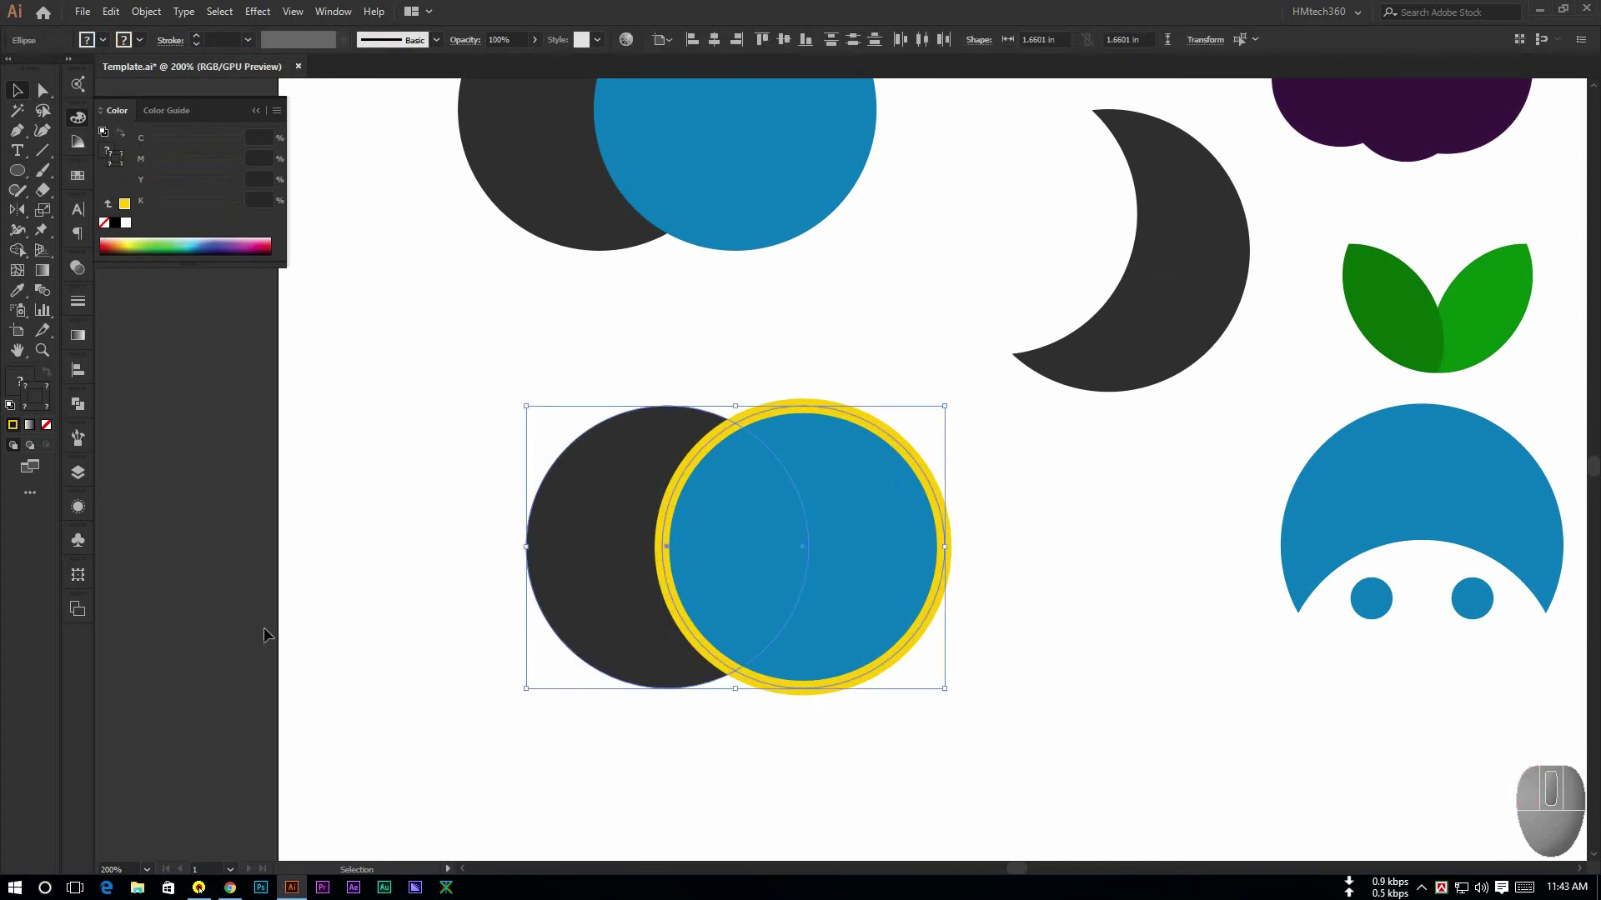
pyautogui.click(77, 404)
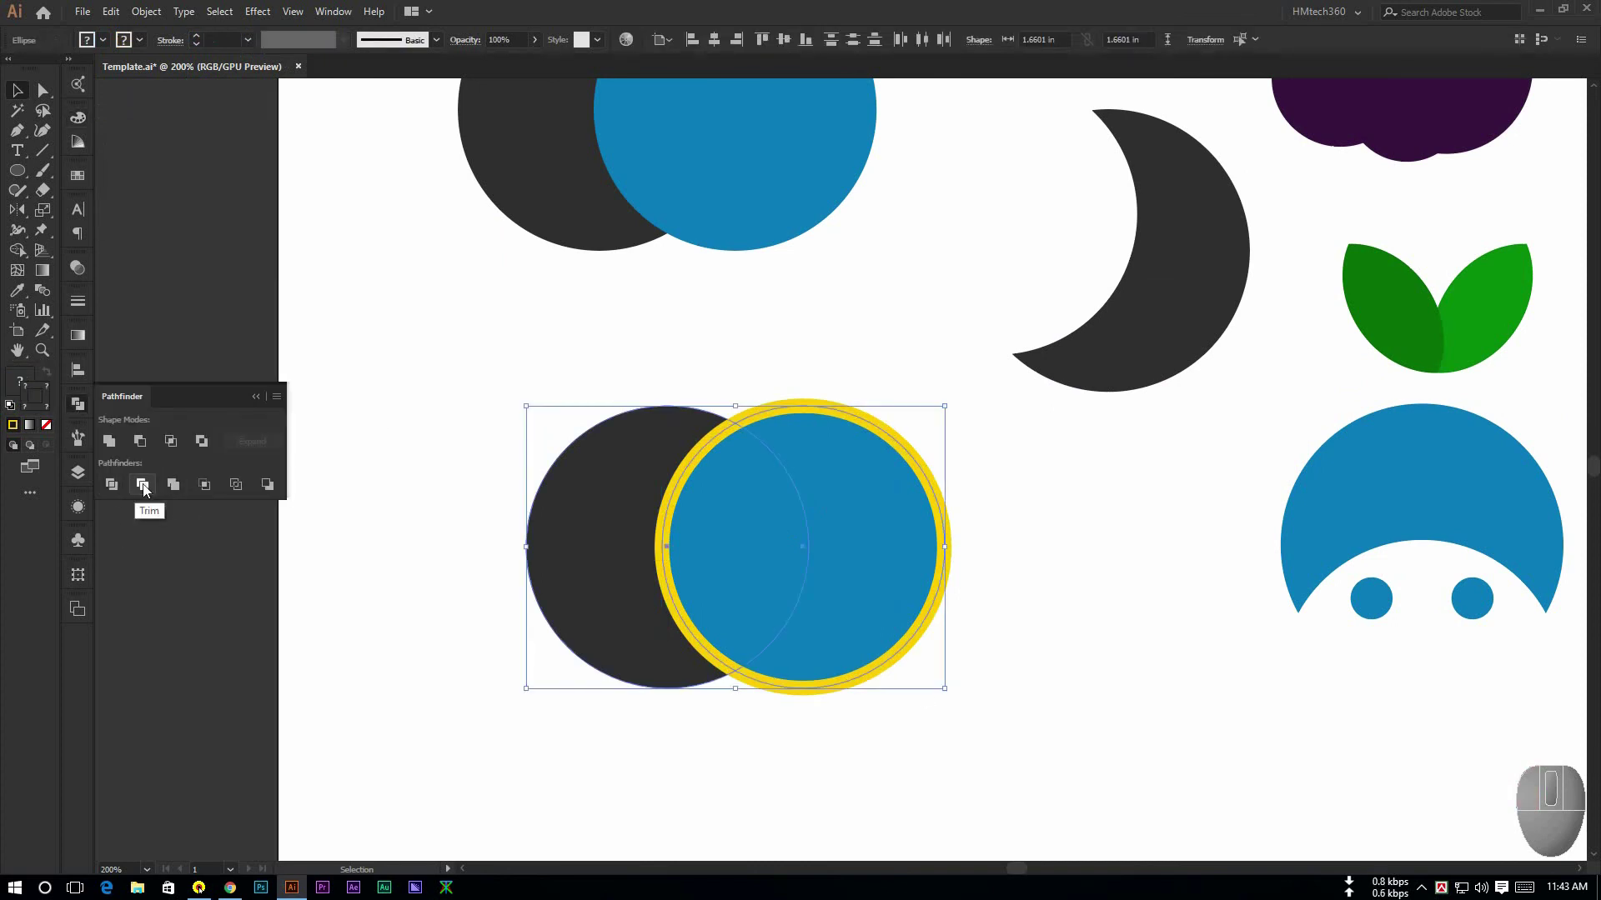
pyautogui.click(143, 488)
pyautogui.click(479, 633)
pyautogui.press('space')
pyautogui.moveTo(1018, 528); pyautogui.dragTo(1046, 585)
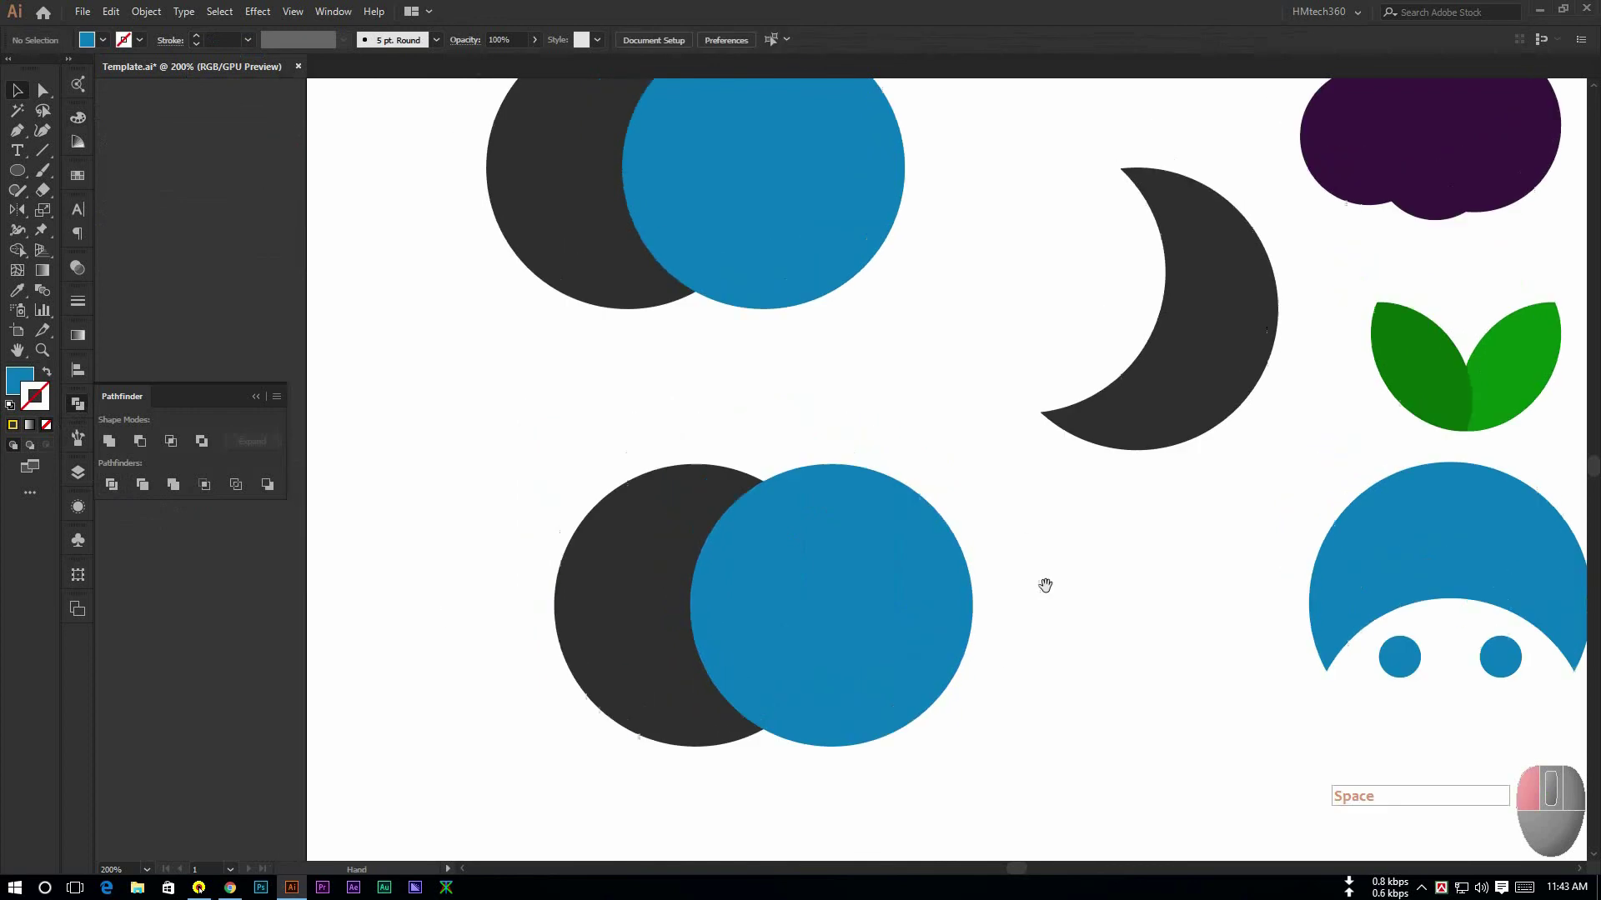
# Ungroup the trimmed dark and blue shapes
pyautogui.click(797, 598)
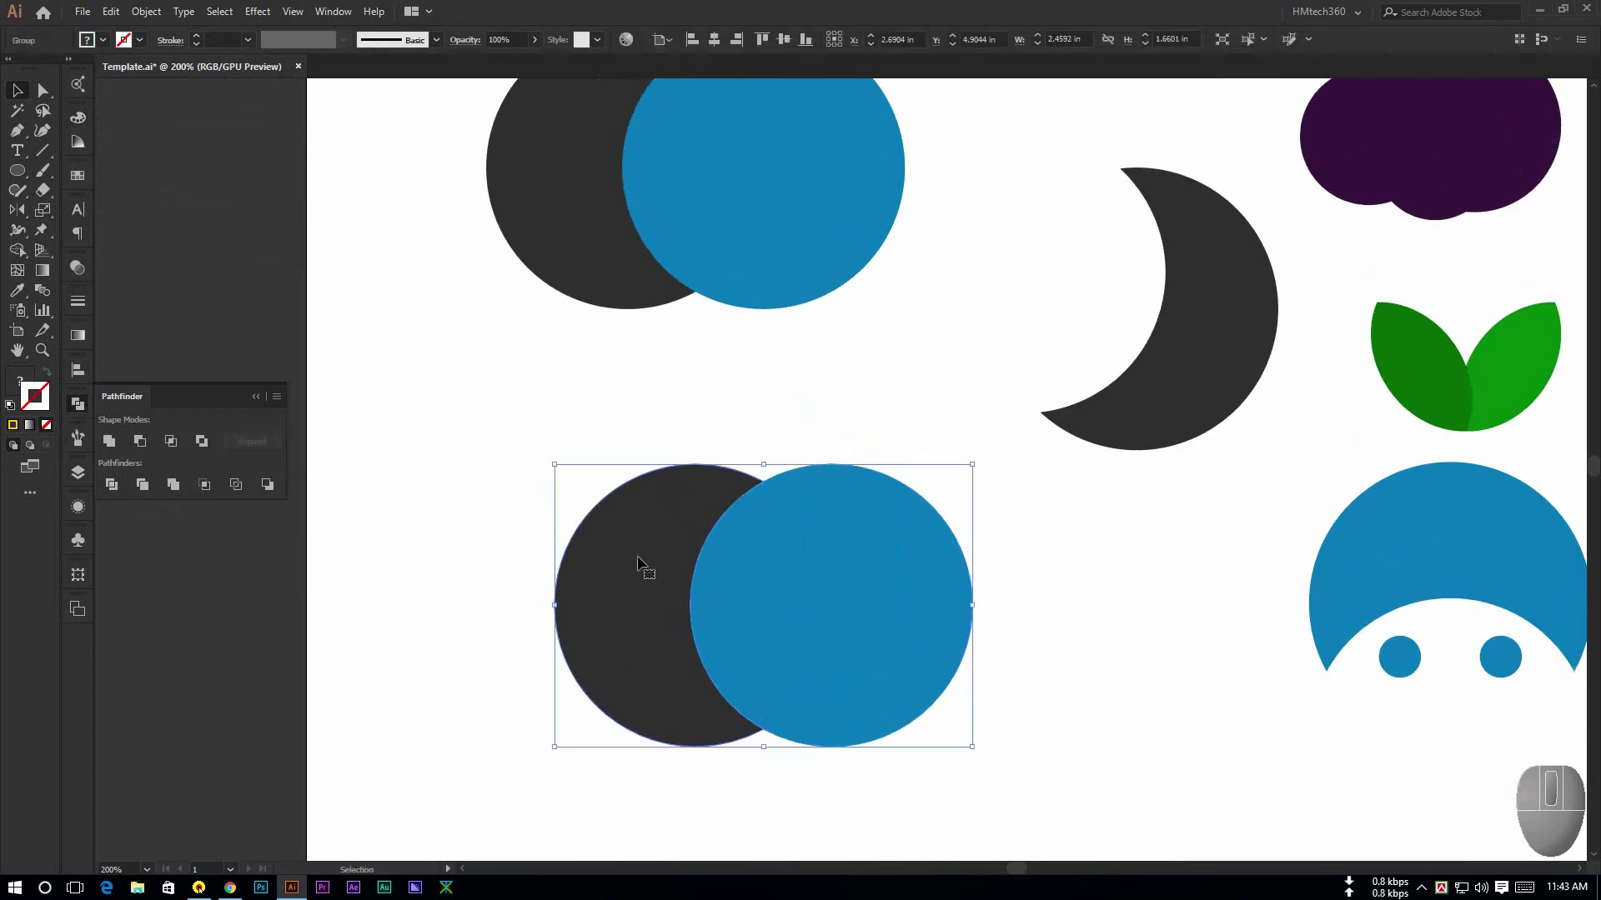
pyautogui.rightClick(677, 555)
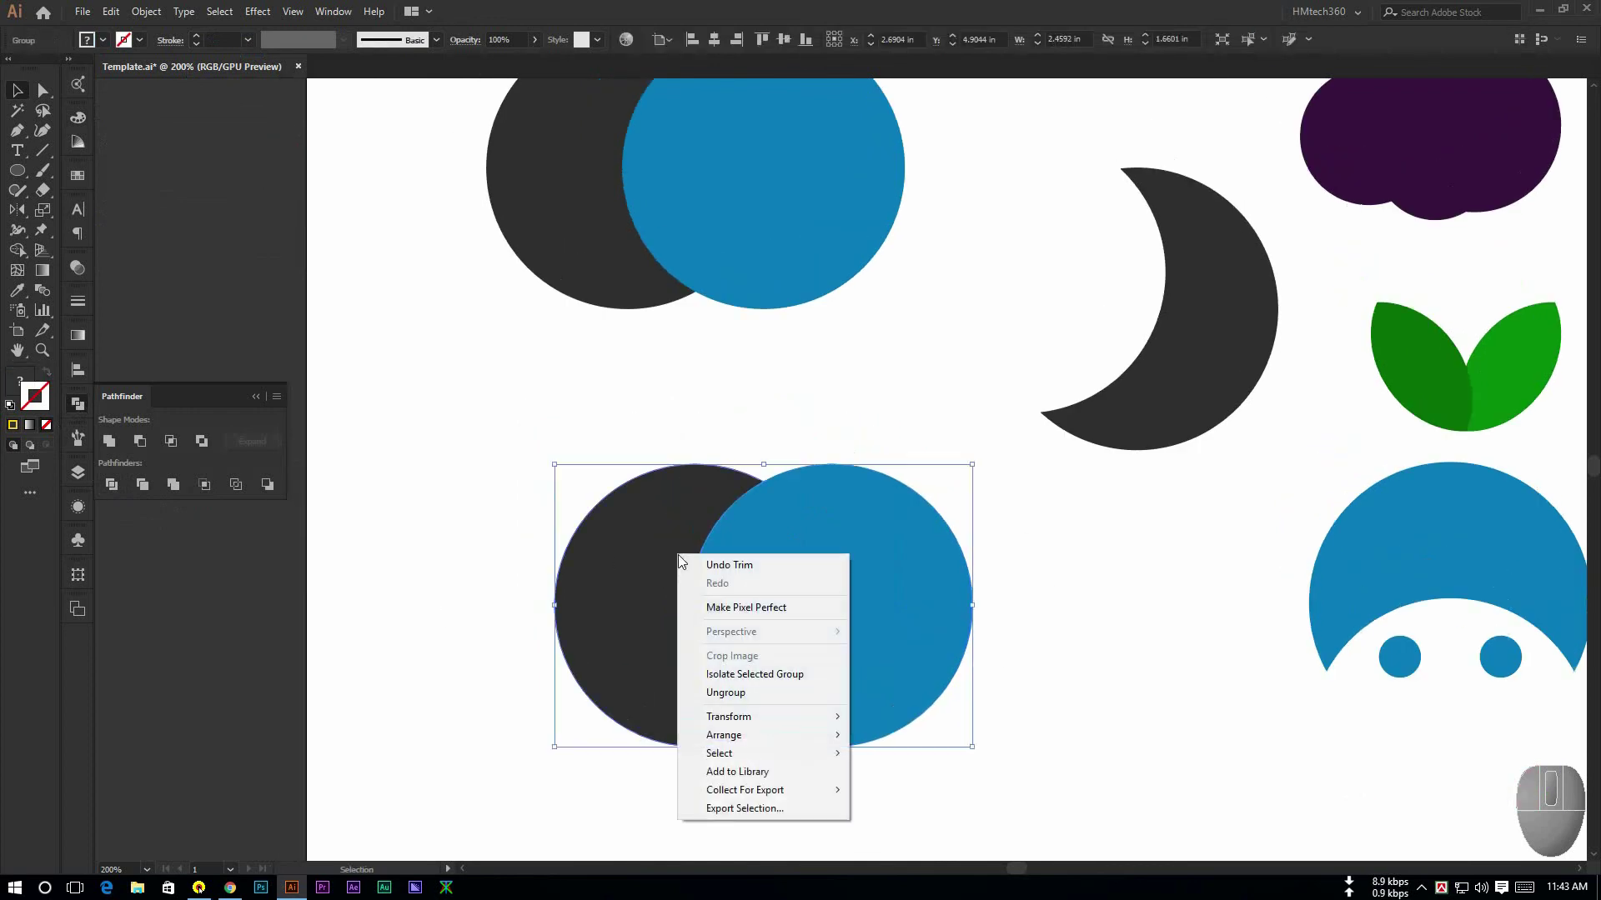
pyautogui.click(734, 692)
pyautogui.click(448, 617)
# Move the trimmed blue circle away from the dark shape, undo the move, and check the dark shape by selecting it
pyautogui.click(814, 606)
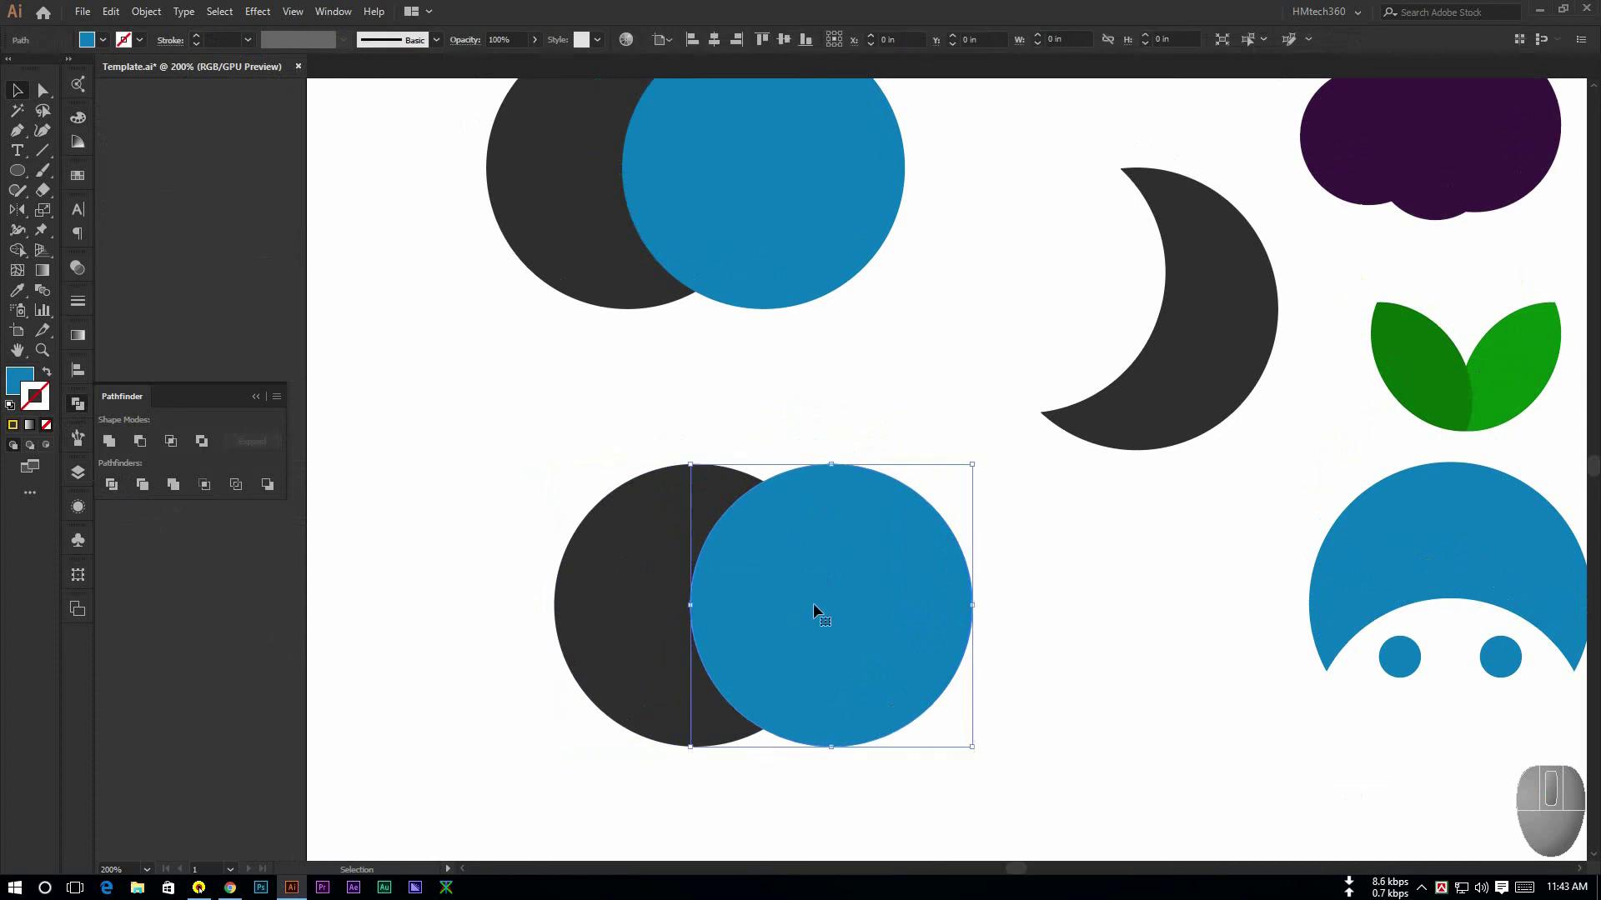
pyautogui.moveTo(875, 600); pyautogui.dragTo(939, 597)
pyautogui.hotkey('ctrl', 'z')
pyautogui.click(611, 607)
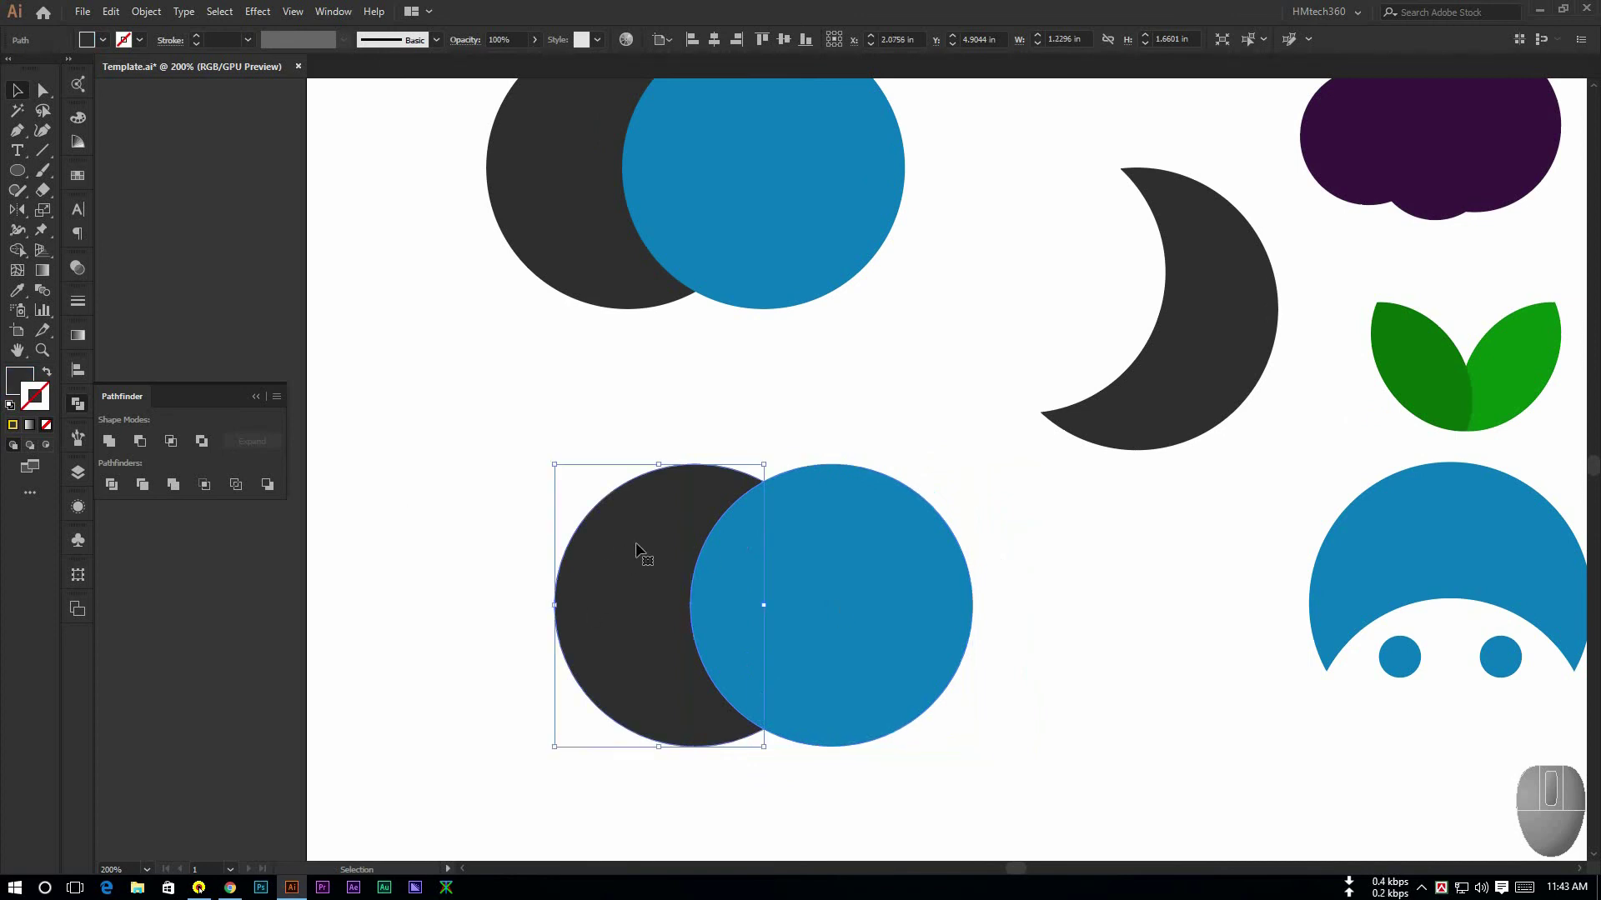
pyautogui.click(474, 497)
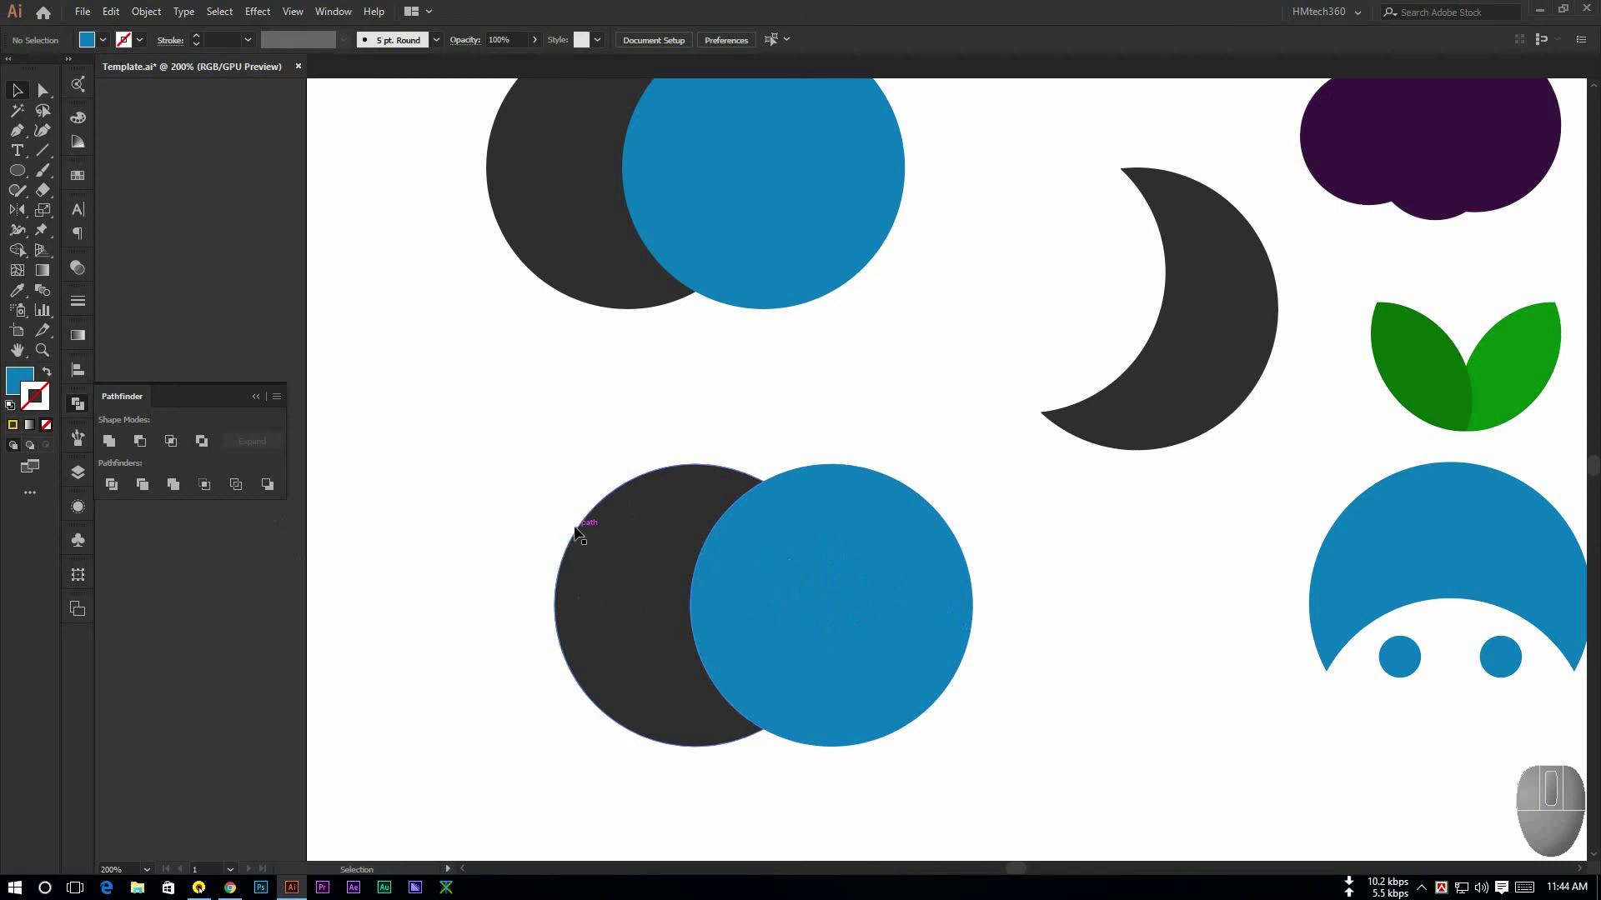
# Move the trimmed blue circle clear of the dark crescent again and undo the move
pyautogui.hotkey('ctrl', '-')
pyautogui.moveTo(511, 496); pyautogui.dragTo(887, 739)
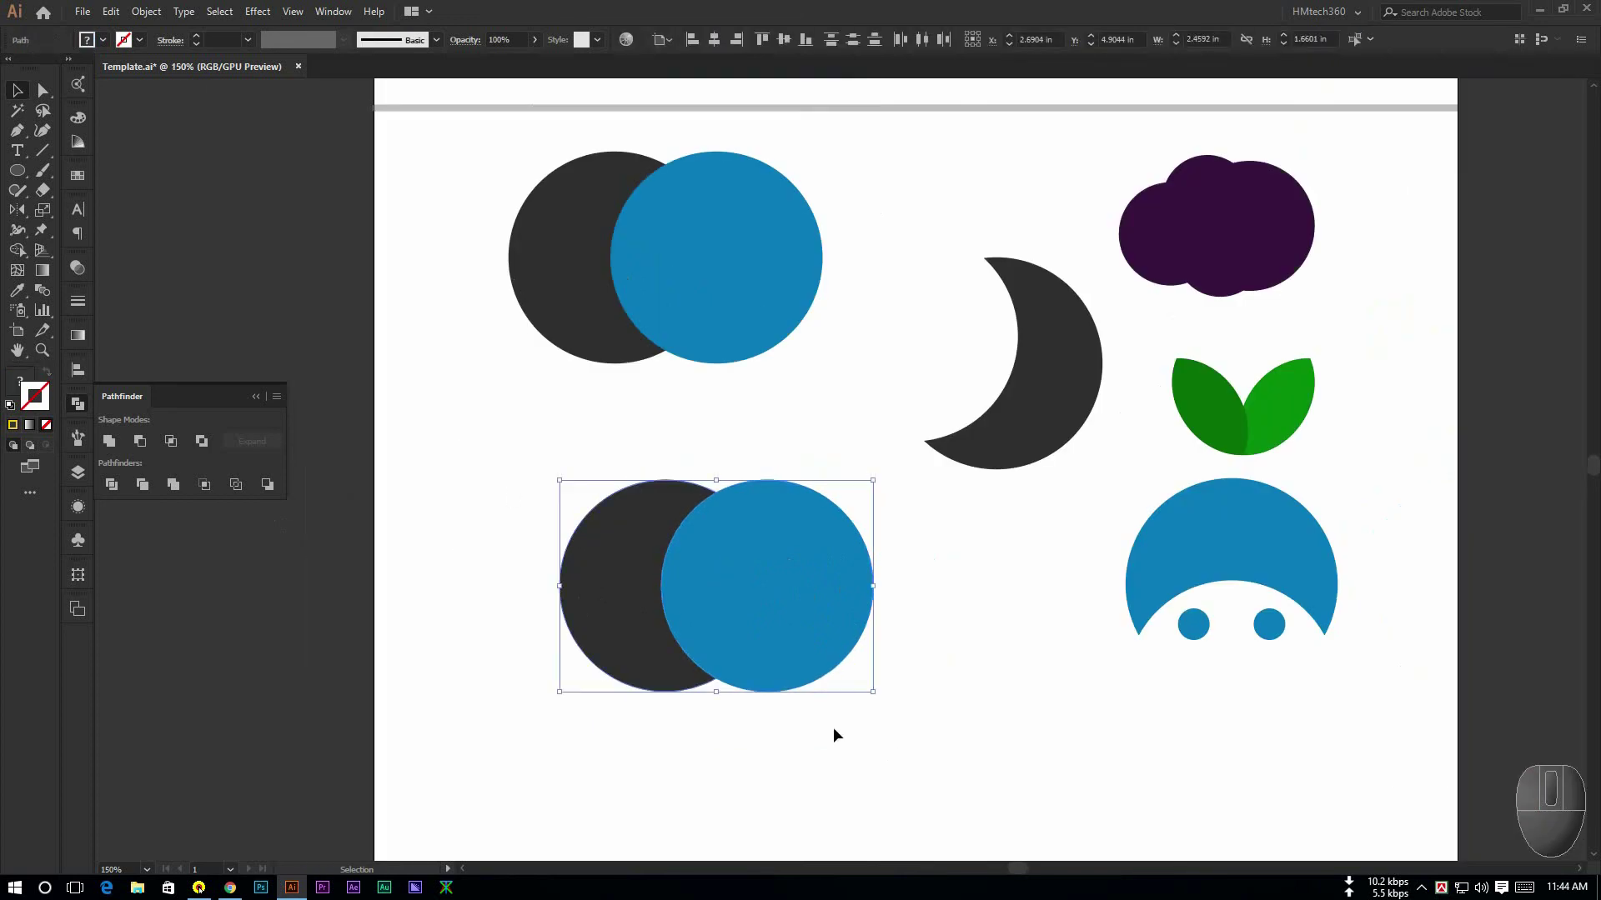
pyautogui.click(461, 260)
pyautogui.moveTo(492, 547); pyautogui.dragTo(850, 725)
pyautogui.click(823, 706)
pyautogui.moveTo(778, 604); pyautogui.dragTo(896, 617)
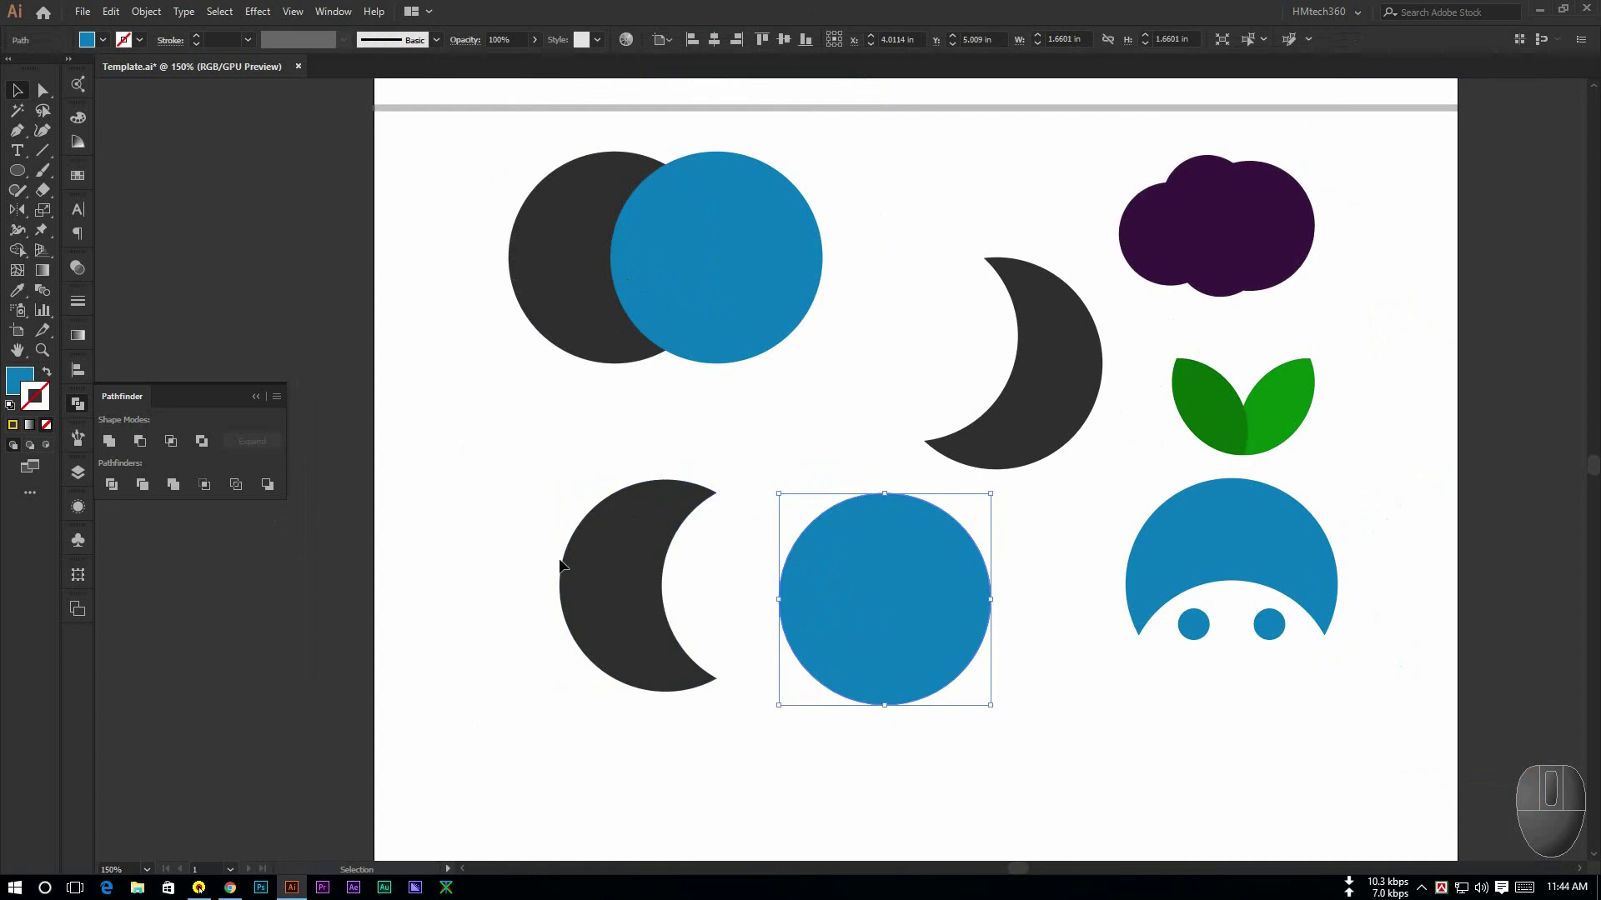
pyautogui.hotkey('ctrl', 'z')
pyautogui.hotkey('ctrl', 'z')
# Delete the trimmed pair and copy the original overlapping dark and blue circles down into the empty area
pyautogui.press('Delete')
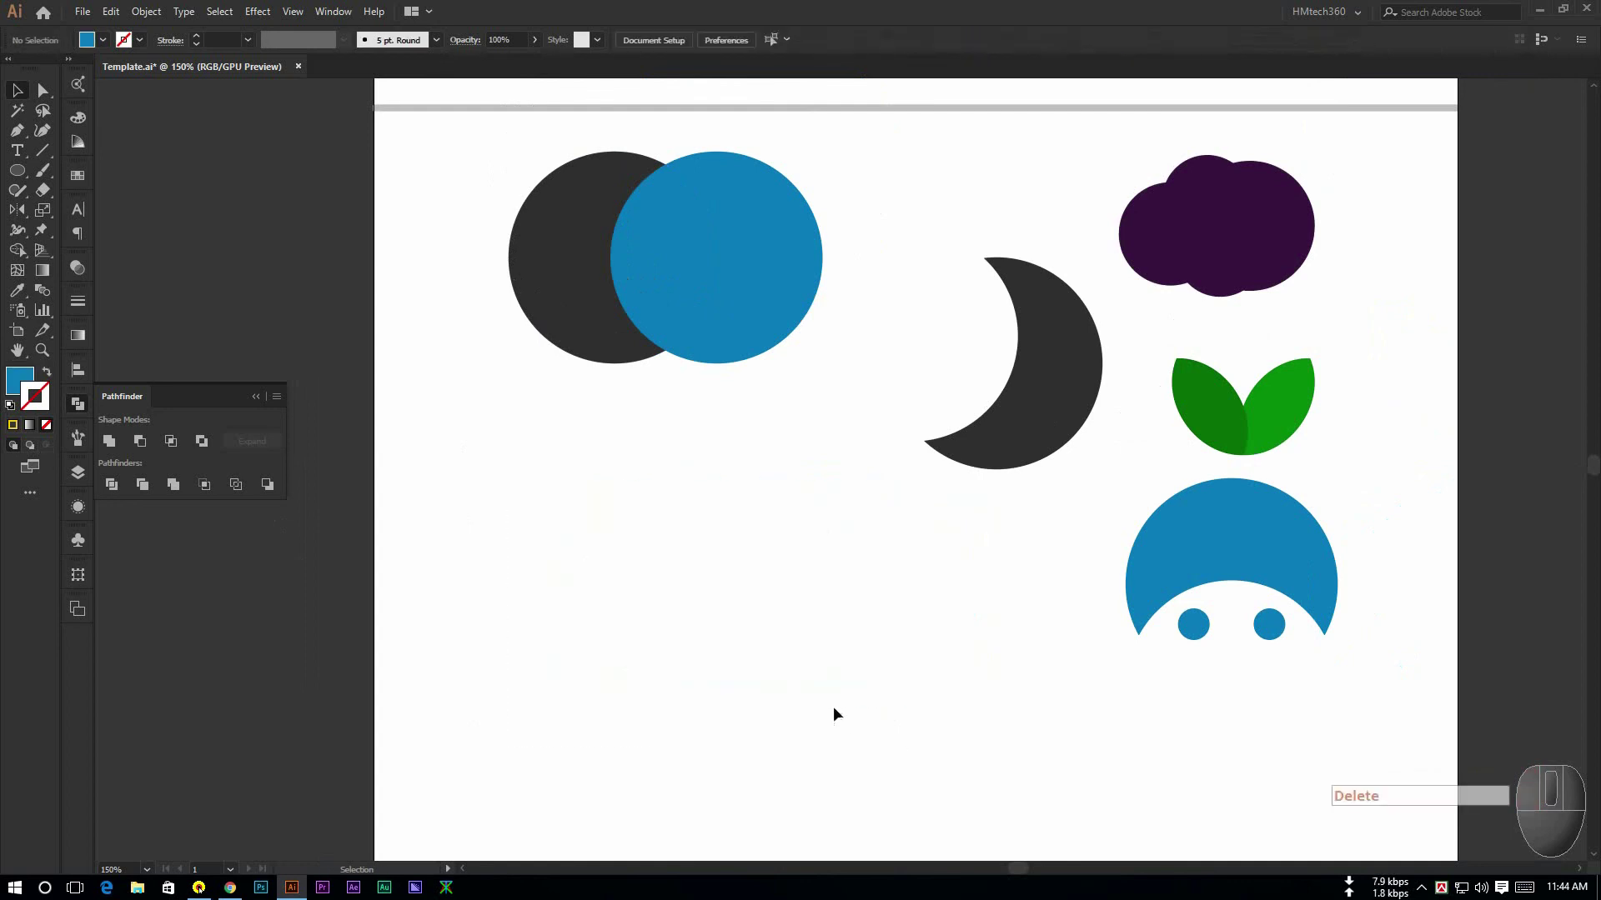
pyautogui.click(718, 286)
pyautogui.moveTo(717, 286); pyautogui.dragTo(747, 620)
pyautogui.click(911, 575)
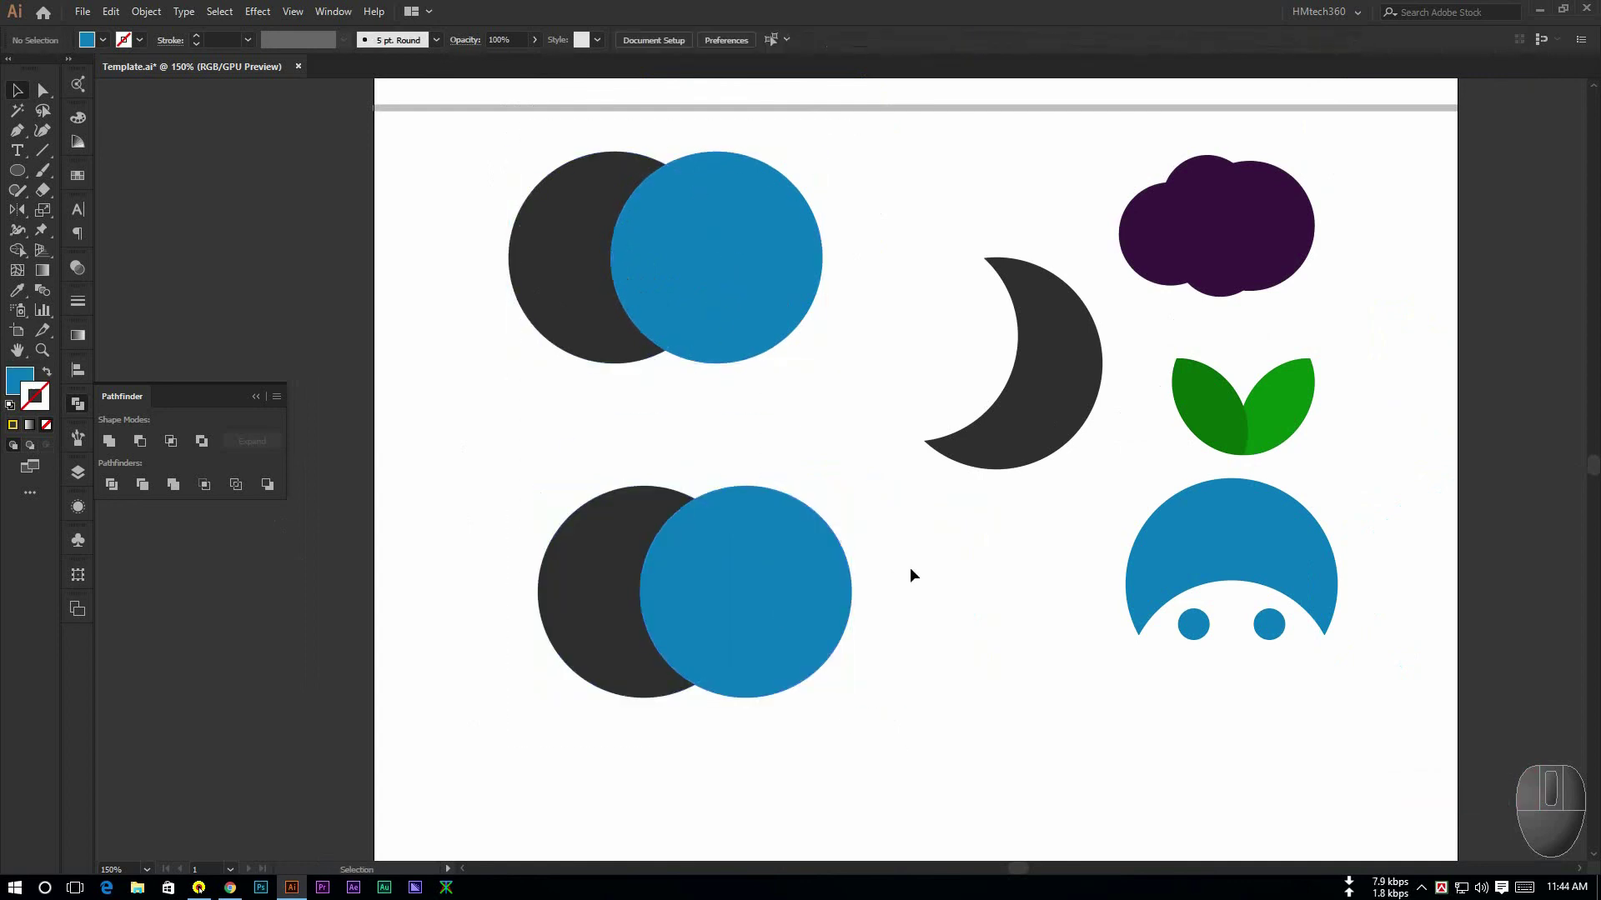
# Select both newly copied circles and apply the Trim pathfinder to them
pyautogui.click(722, 598)
pyautogui.keyDown('shift'); pyautogui.click(586, 565); pyautogui.keyUp('shift')
pyautogui.moveTo(469, 464); pyautogui.dragTo(900, 768)
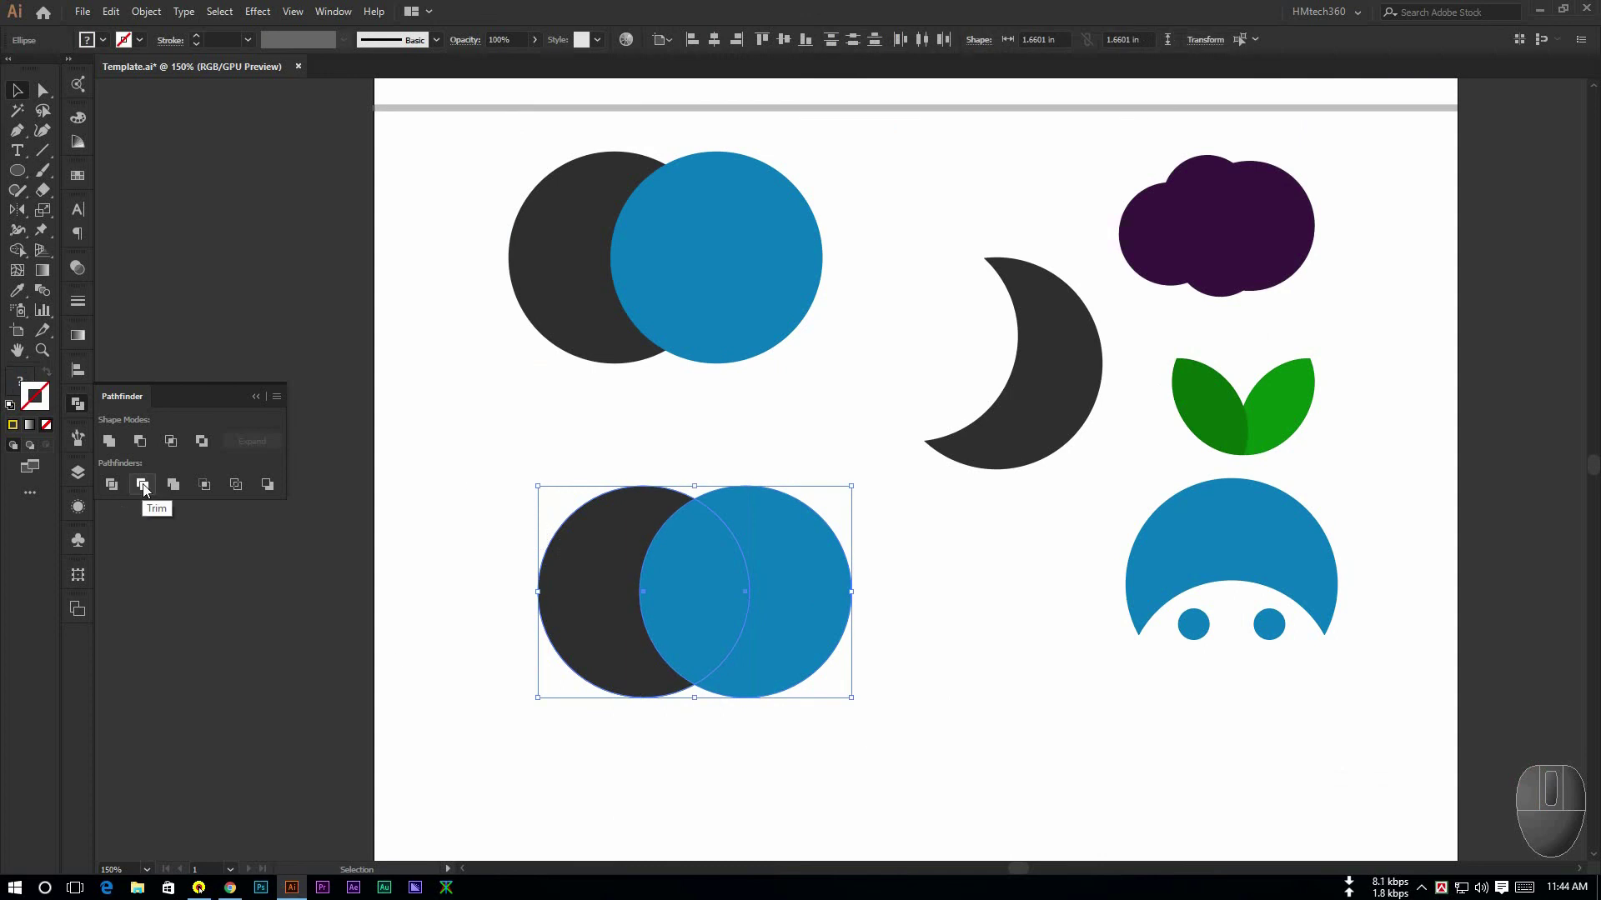
pyautogui.click(143, 484)
pyautogui.click(537, 719)
# Ungroup the newly trimmed circle pair, keeping it at its original place
pyautogui.click(597, 625)
pyautogui.moveTo(656, 618); pyautogui.dragTo(563, 615)
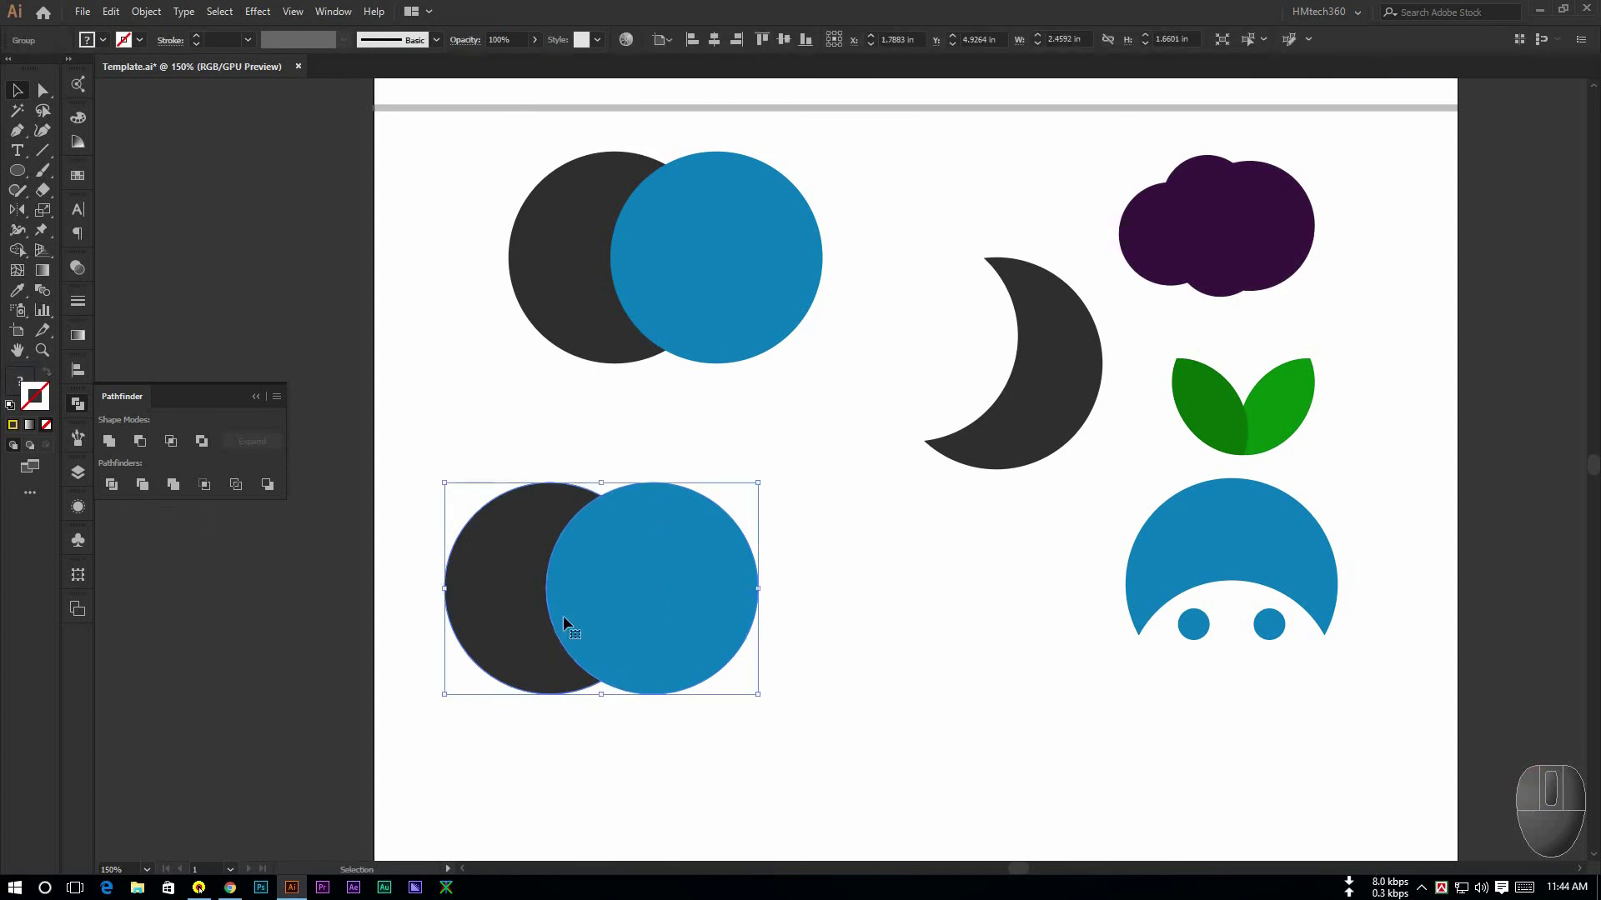
pyautogui.hotkey('ctrl', 'z')
pyautogui.rightClick(669, 595)
pyautogui.click(735, 736)
pyautogui.click(910, 699)
# Move the blue circle and the dark crescent apart horizontally, and undo both moves
pyautogui.moveTo(738, 604); pyautogui.dragTo(795, 602)
pyautogui.click(578, 575)
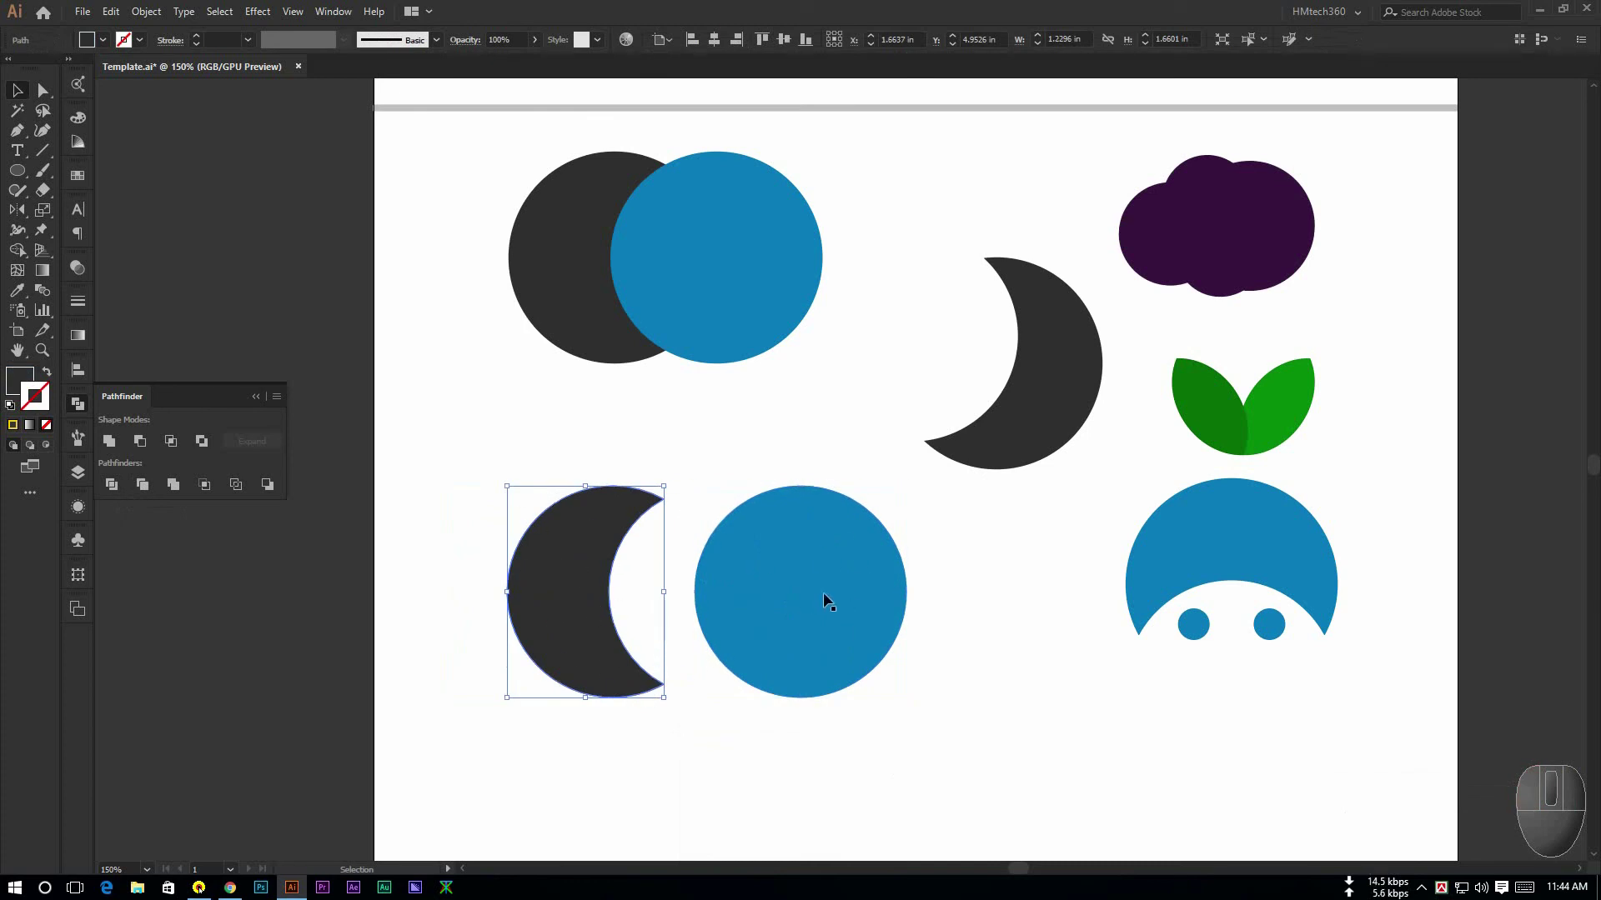
pyautogui.click(600, 730)
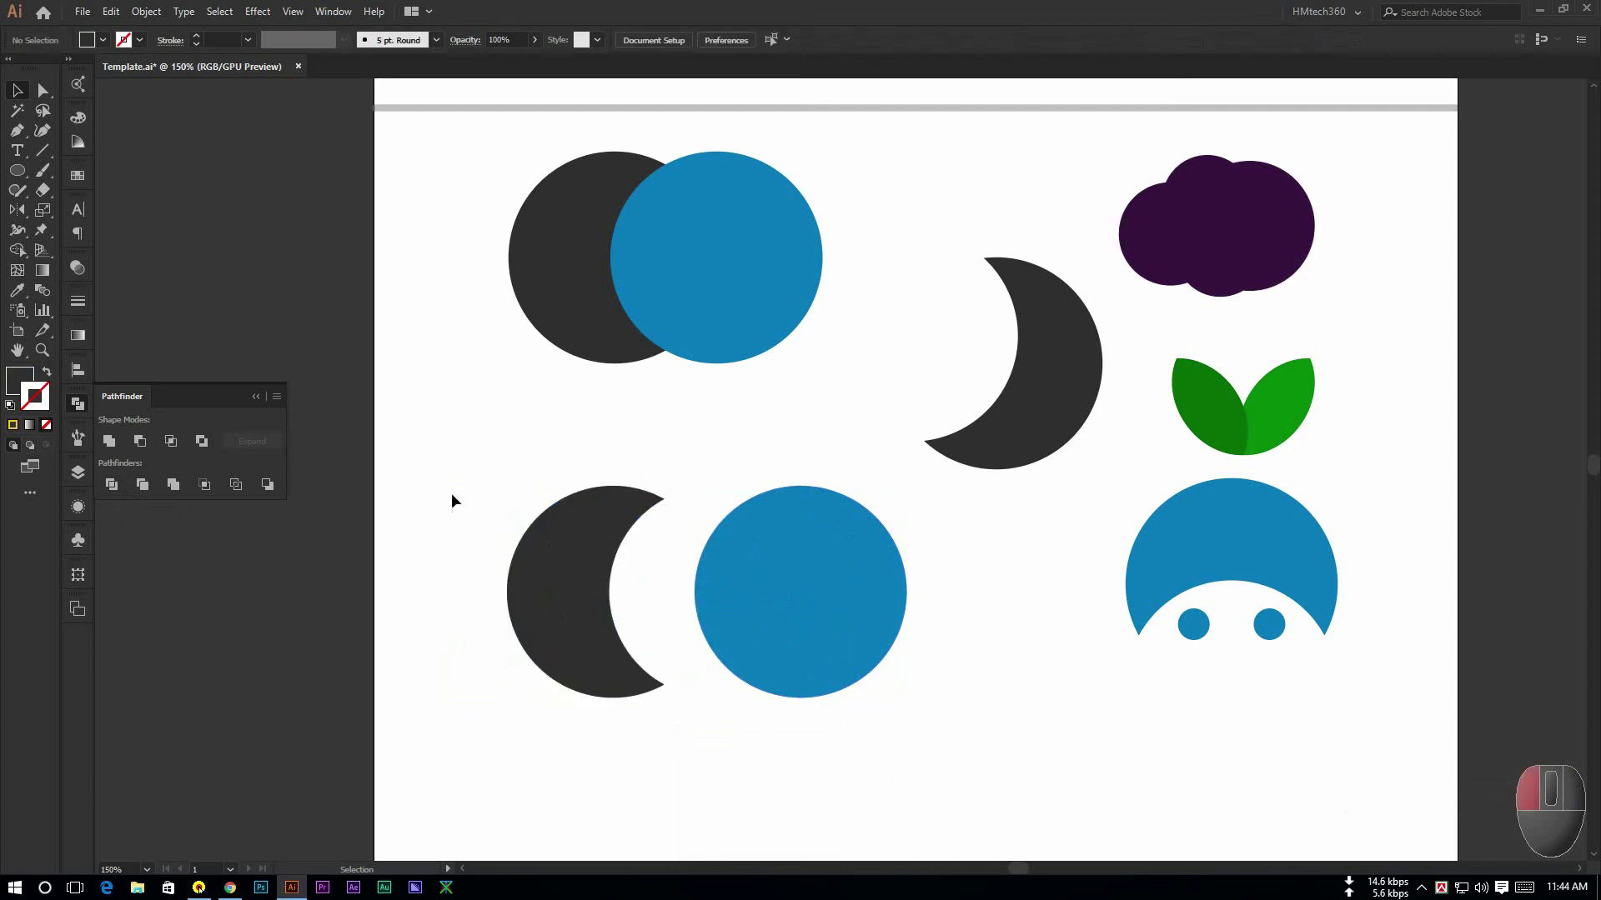
pyautogui.moveTo(451, 493); pyautogui.dragTo(892, 738)
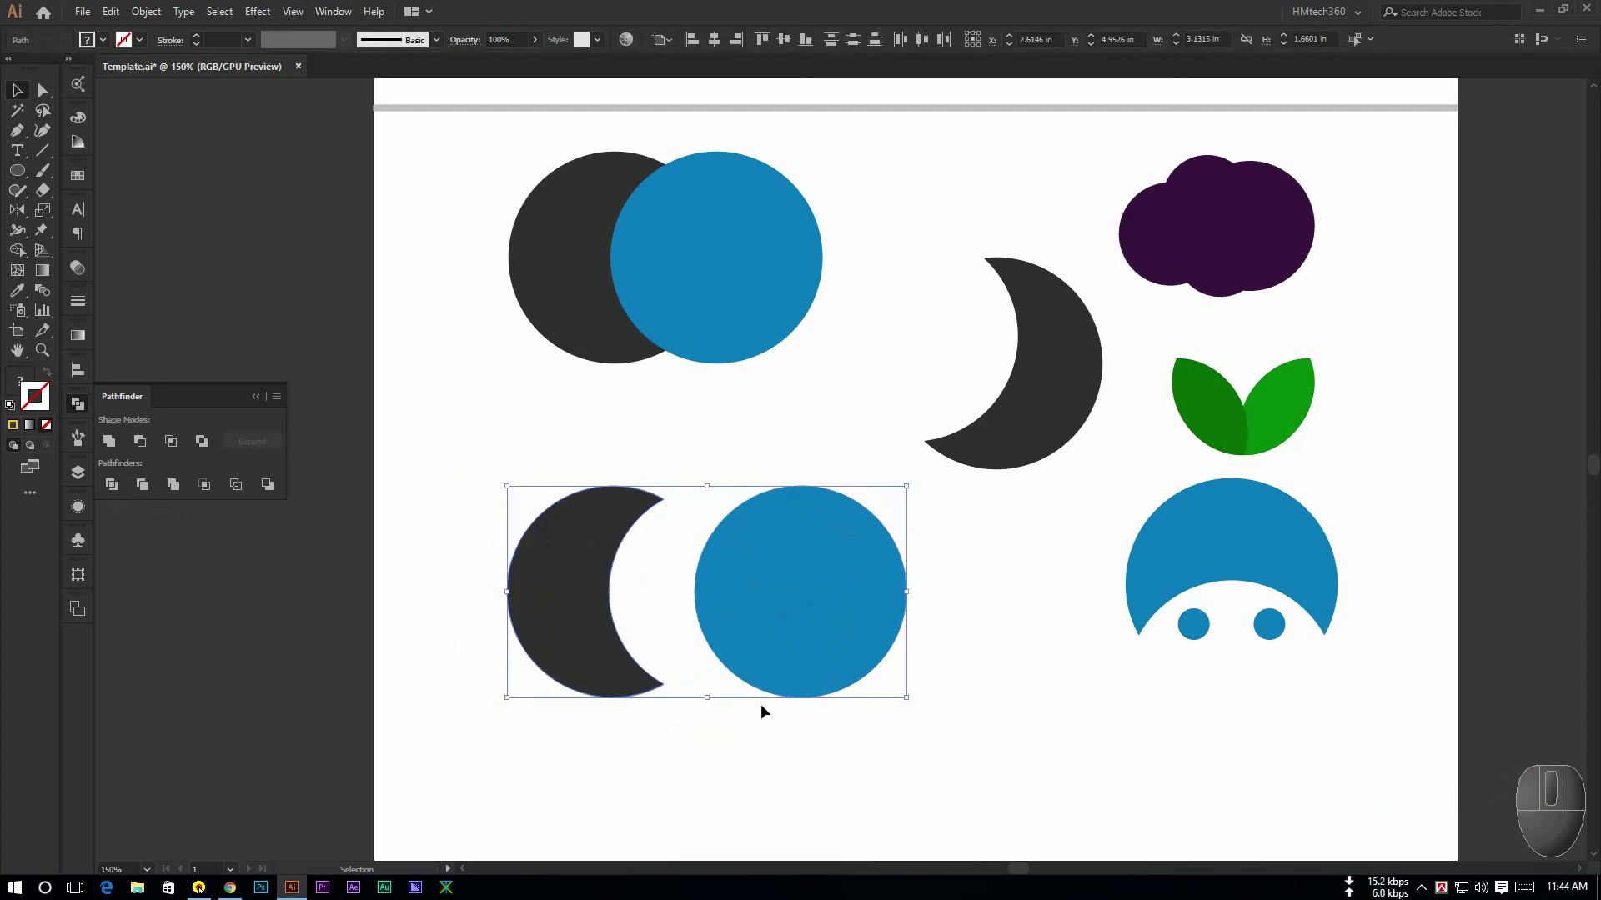
pyautogui.hotkey('ctrl', 'z')
pyautogui.hotkey('ctrl', 'z')
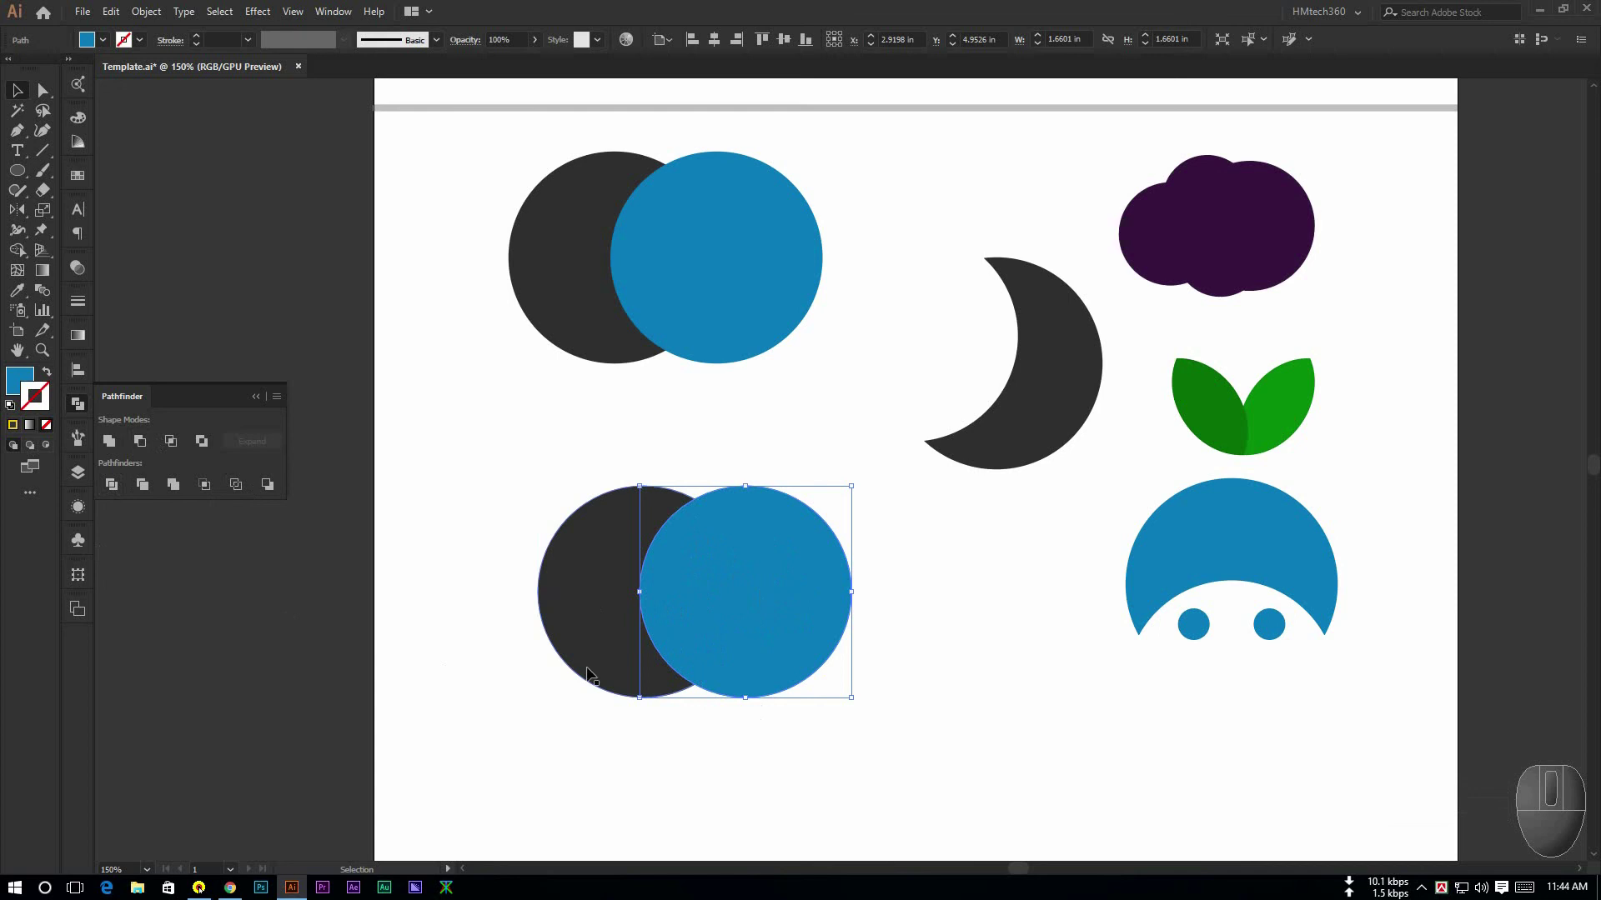
# Delete the trimmed pair and duplicate the original overlapping dark and blue circles into the empty area below them
pyautogui.moveTo(489, 462); pyautogui.dragTo(872, 730)
pyautogui.press('Delete')
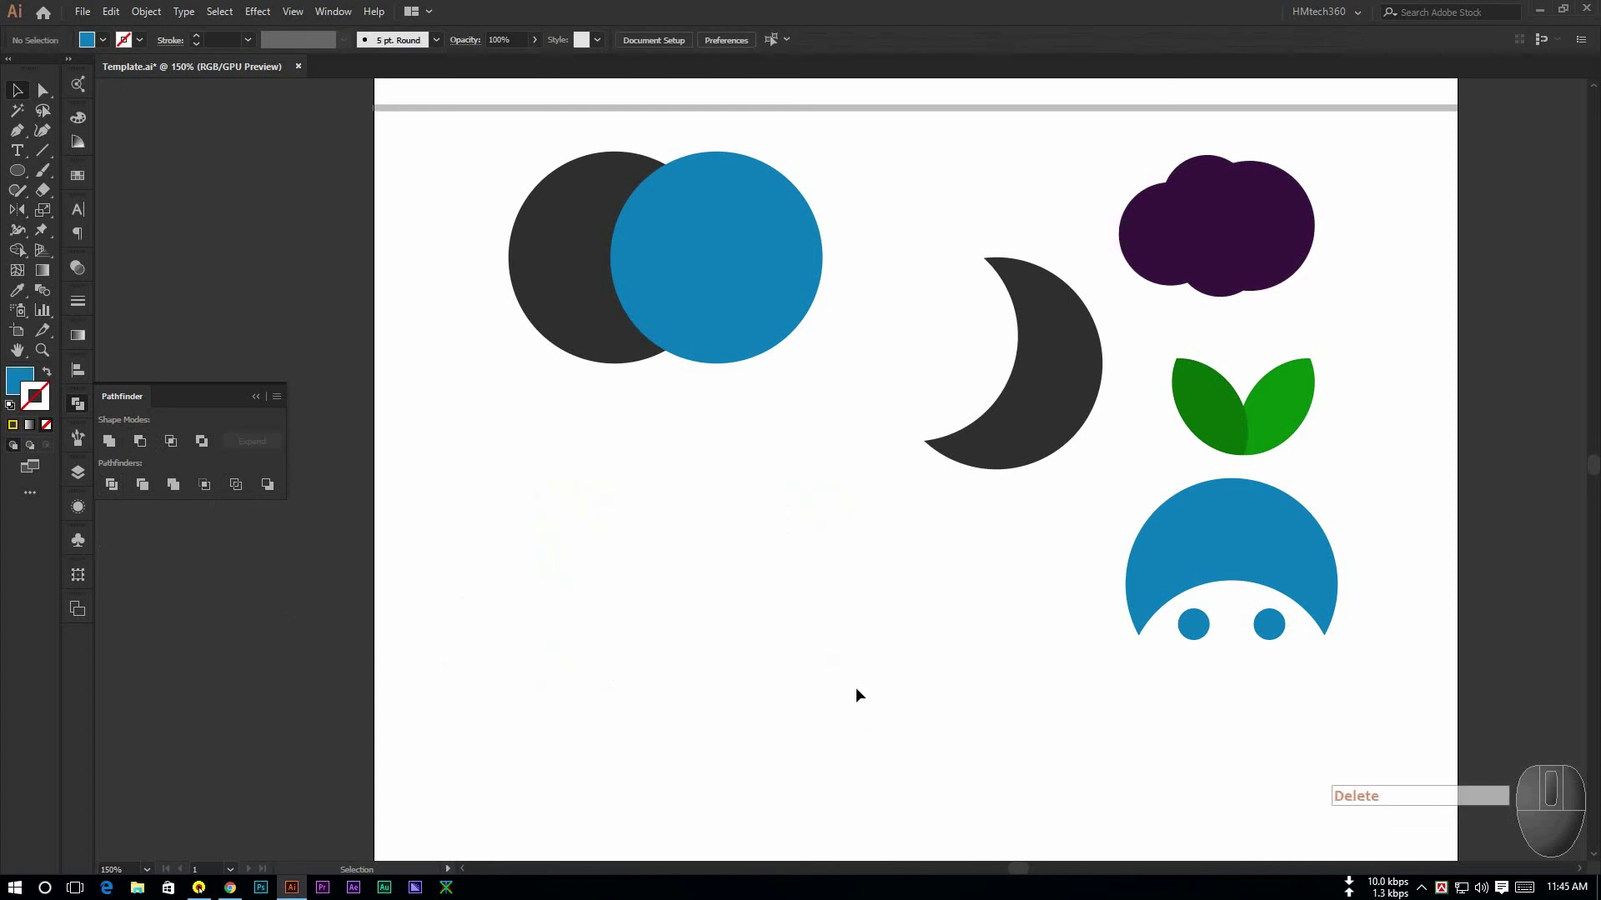
pyautogui.moveTo(417, 272); pyautogui.dragTo(750, 633)
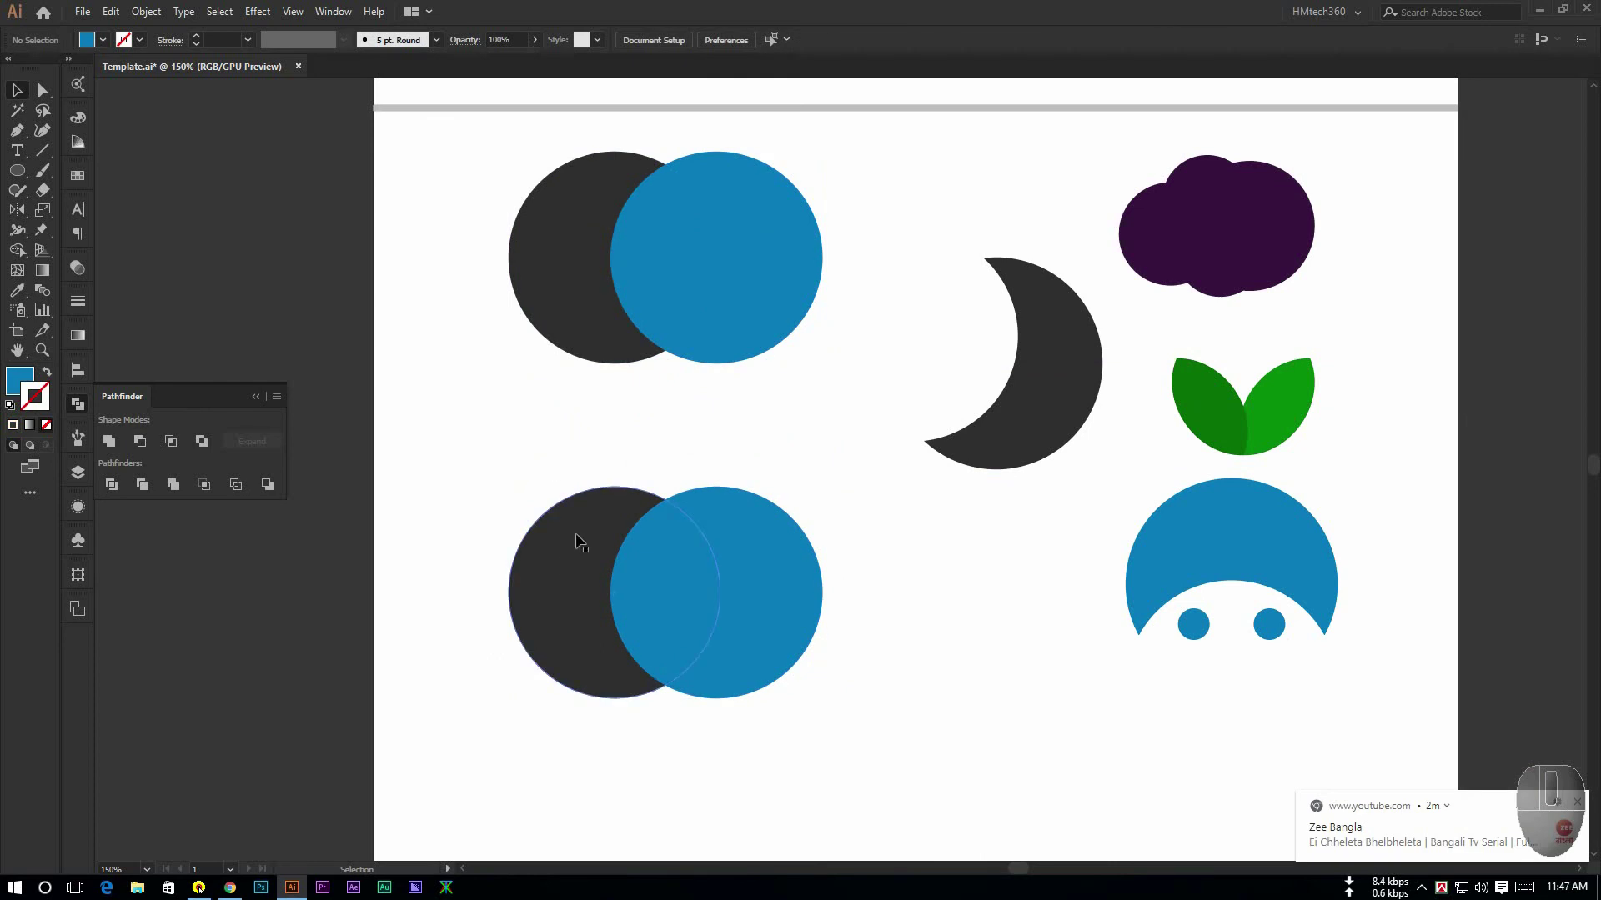
# Recolour the copied dark circle with the neighbouring circle's blue using the Eyedropper
pyautogui.click(546, 550)
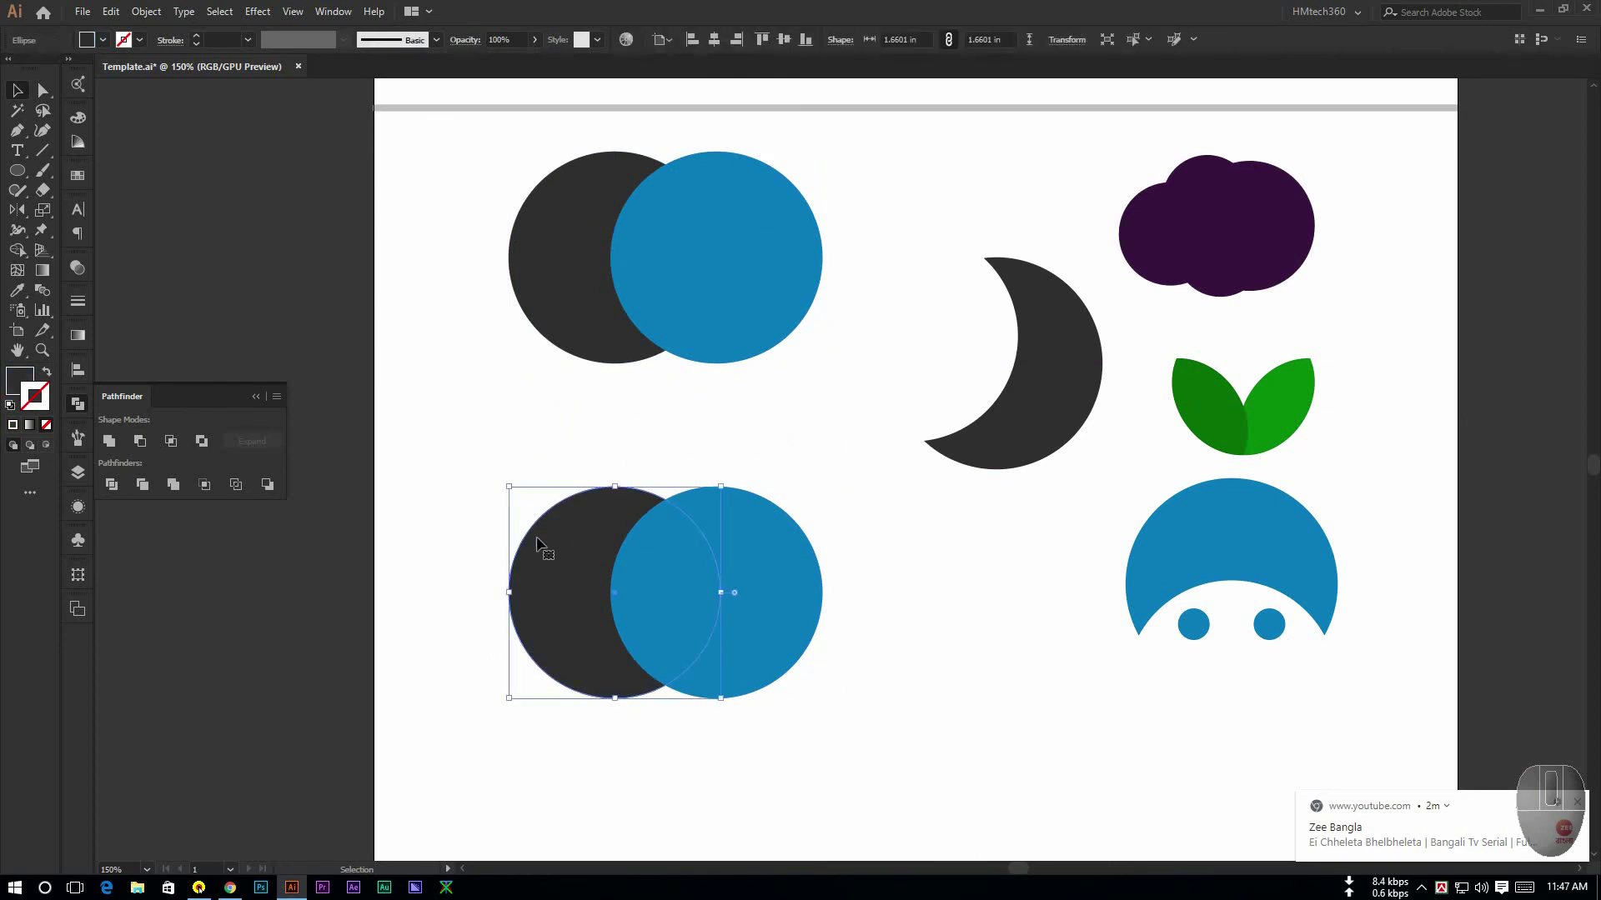
pyautogui.hotkey('ctrl', 'shift', 'a')
pyautogui.click(580, 533)
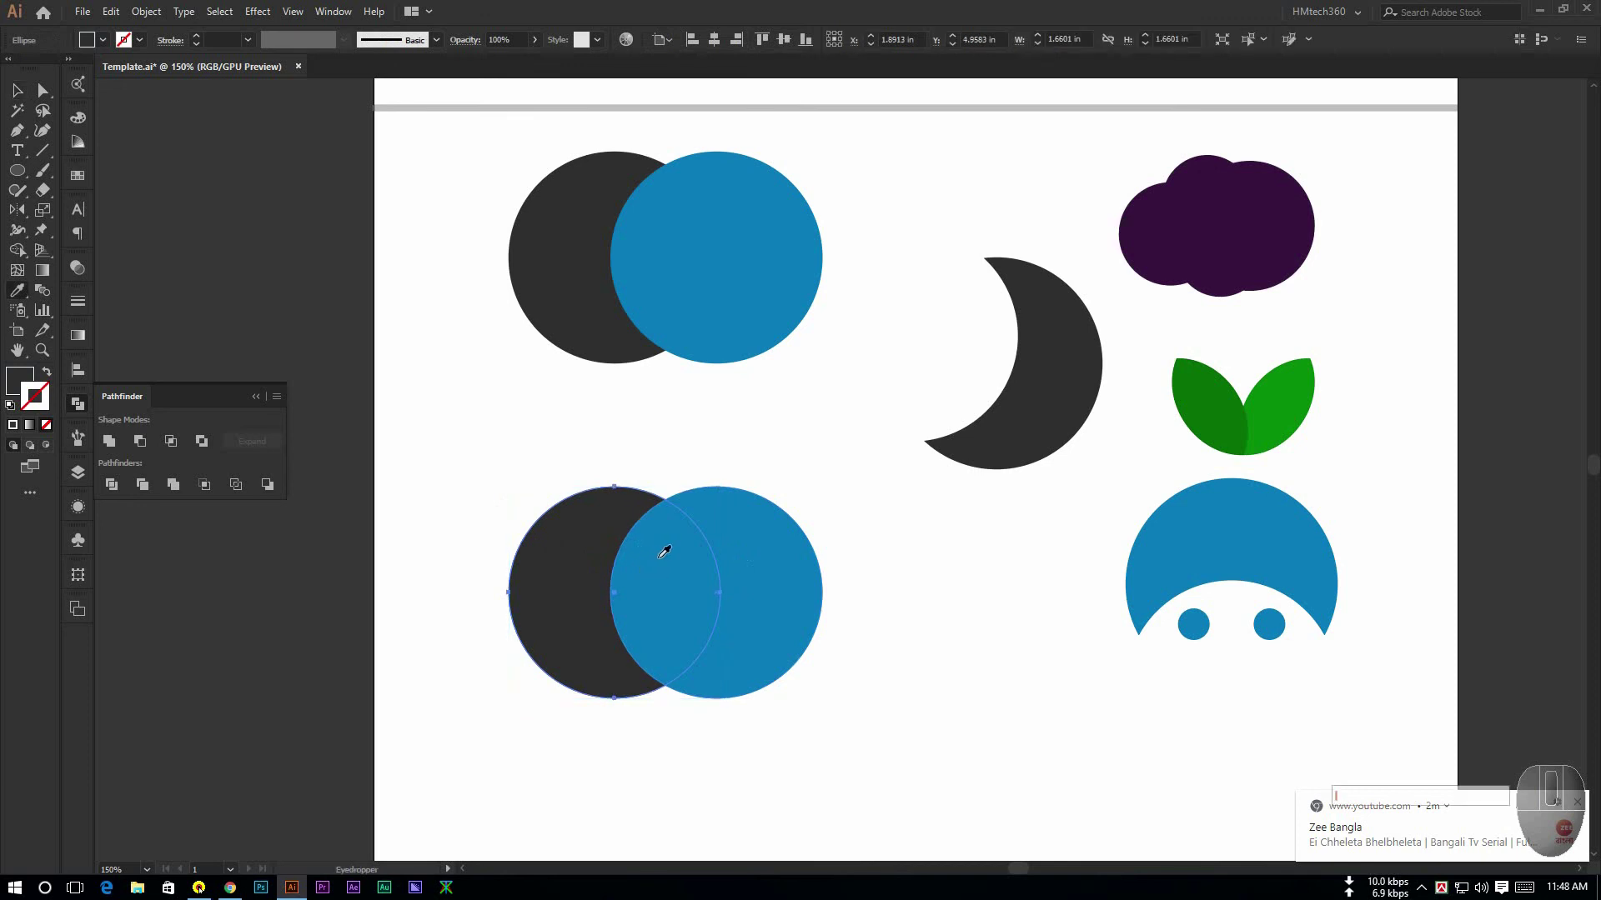
pyautogui.press('i')
pyautogui.click(677, 586)
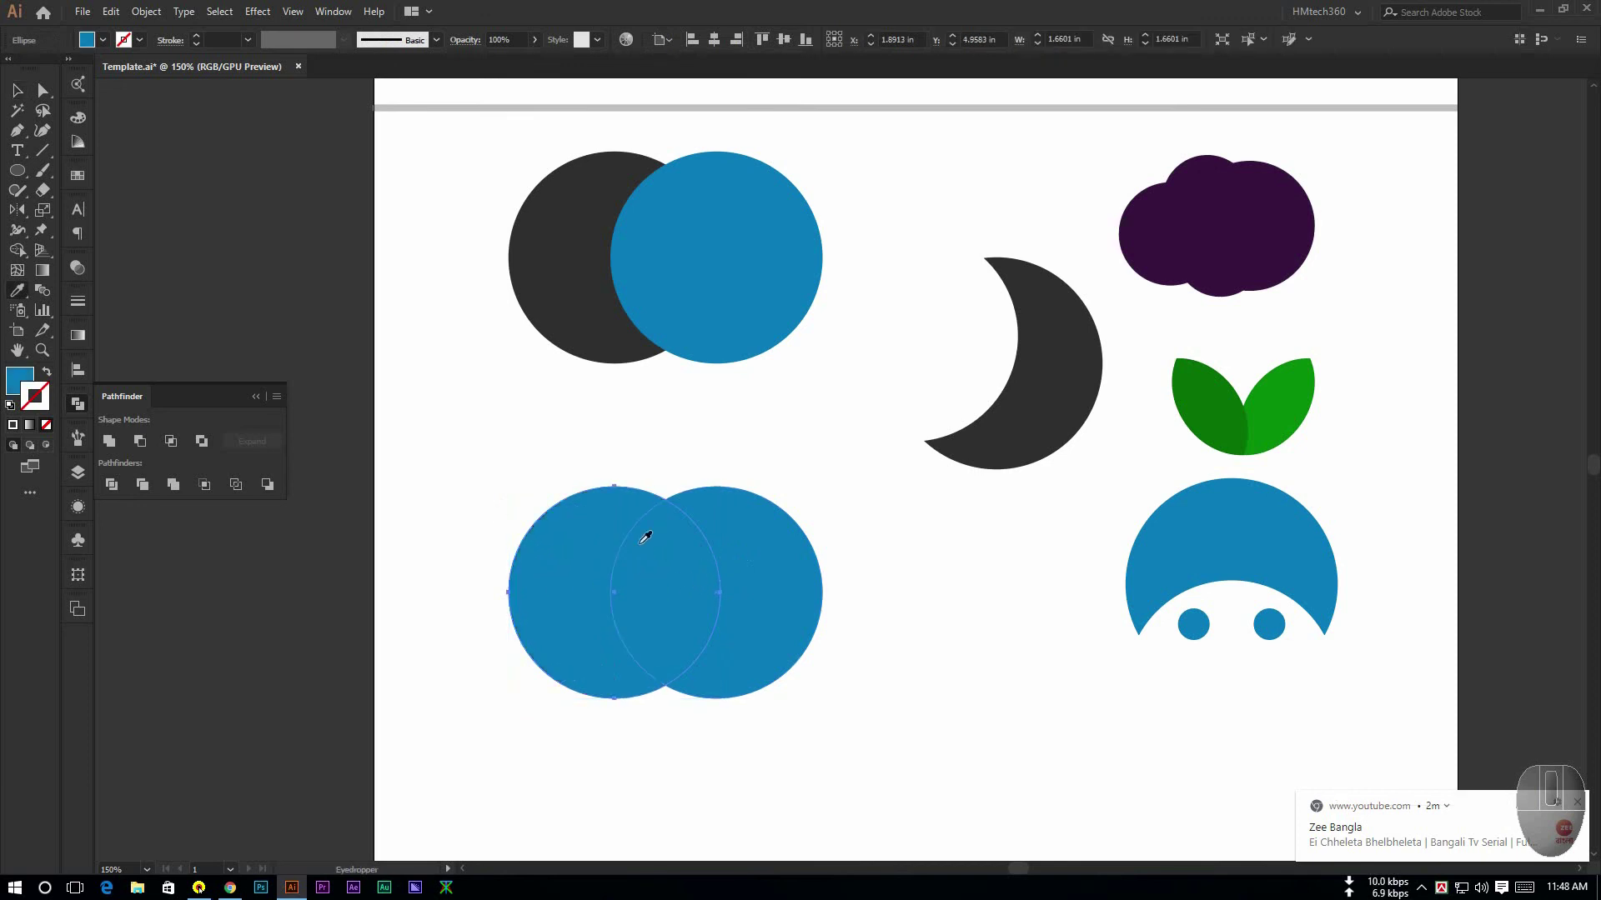
pyautogui.press('v')
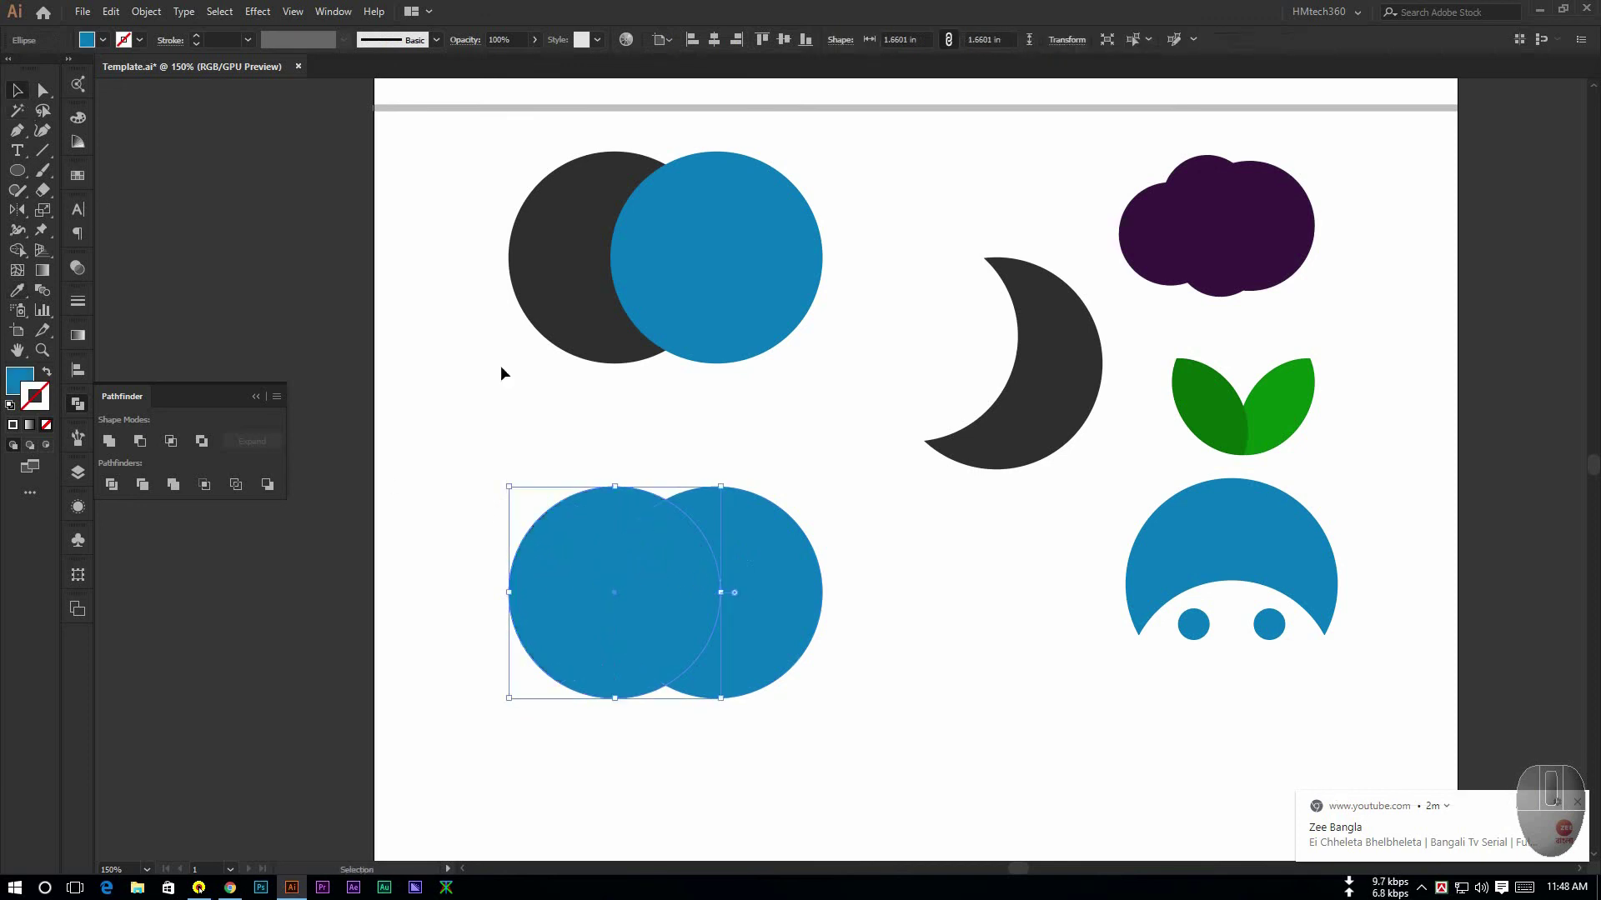
# Give the front circle of the copied pair an orange-red FF4800 stroke with a weight of 5 pt
pyautogui.click(789, 562)
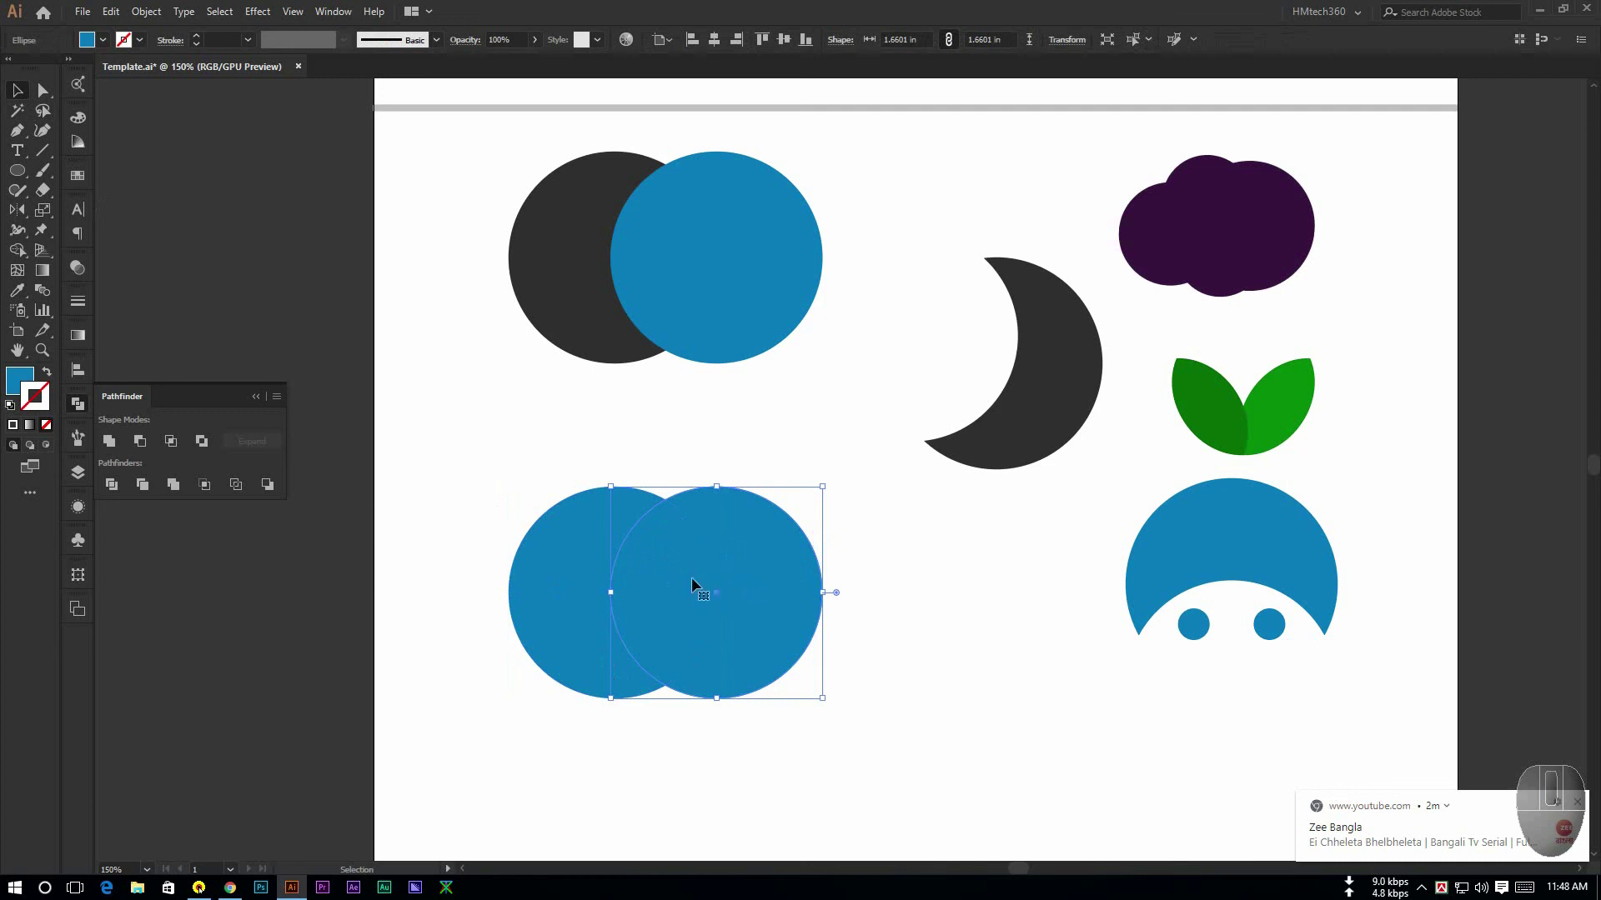
pyautogui.doubleClick(39, 402)
pyautogui.click(1117, 508)
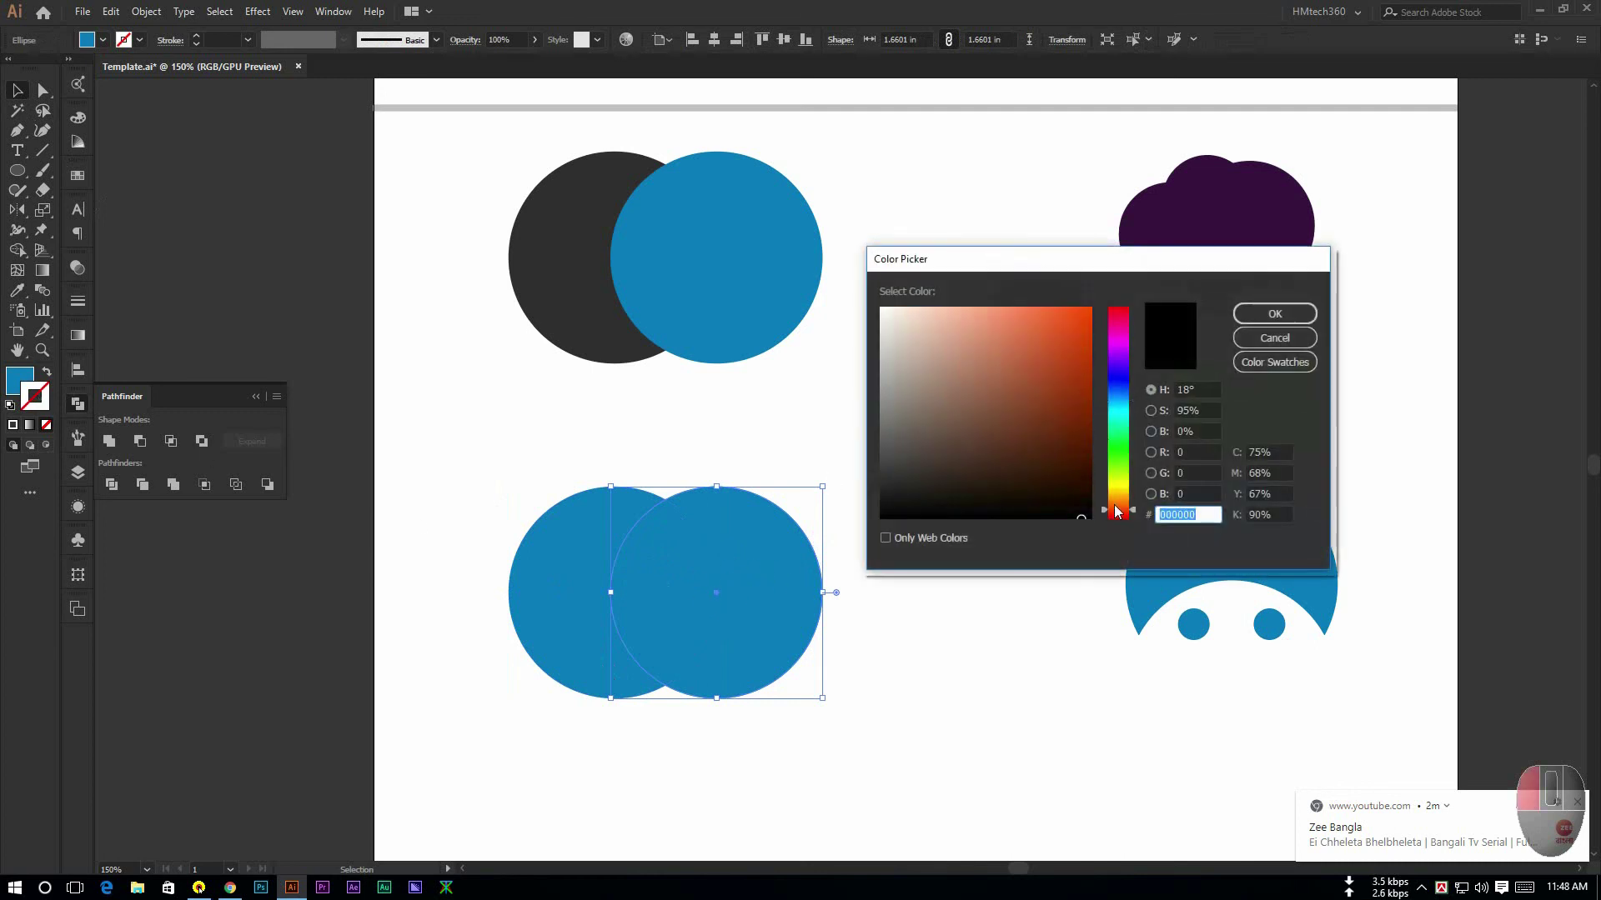
pyautogui.click(1090, 330)
pyautogui.click(1259, 317)
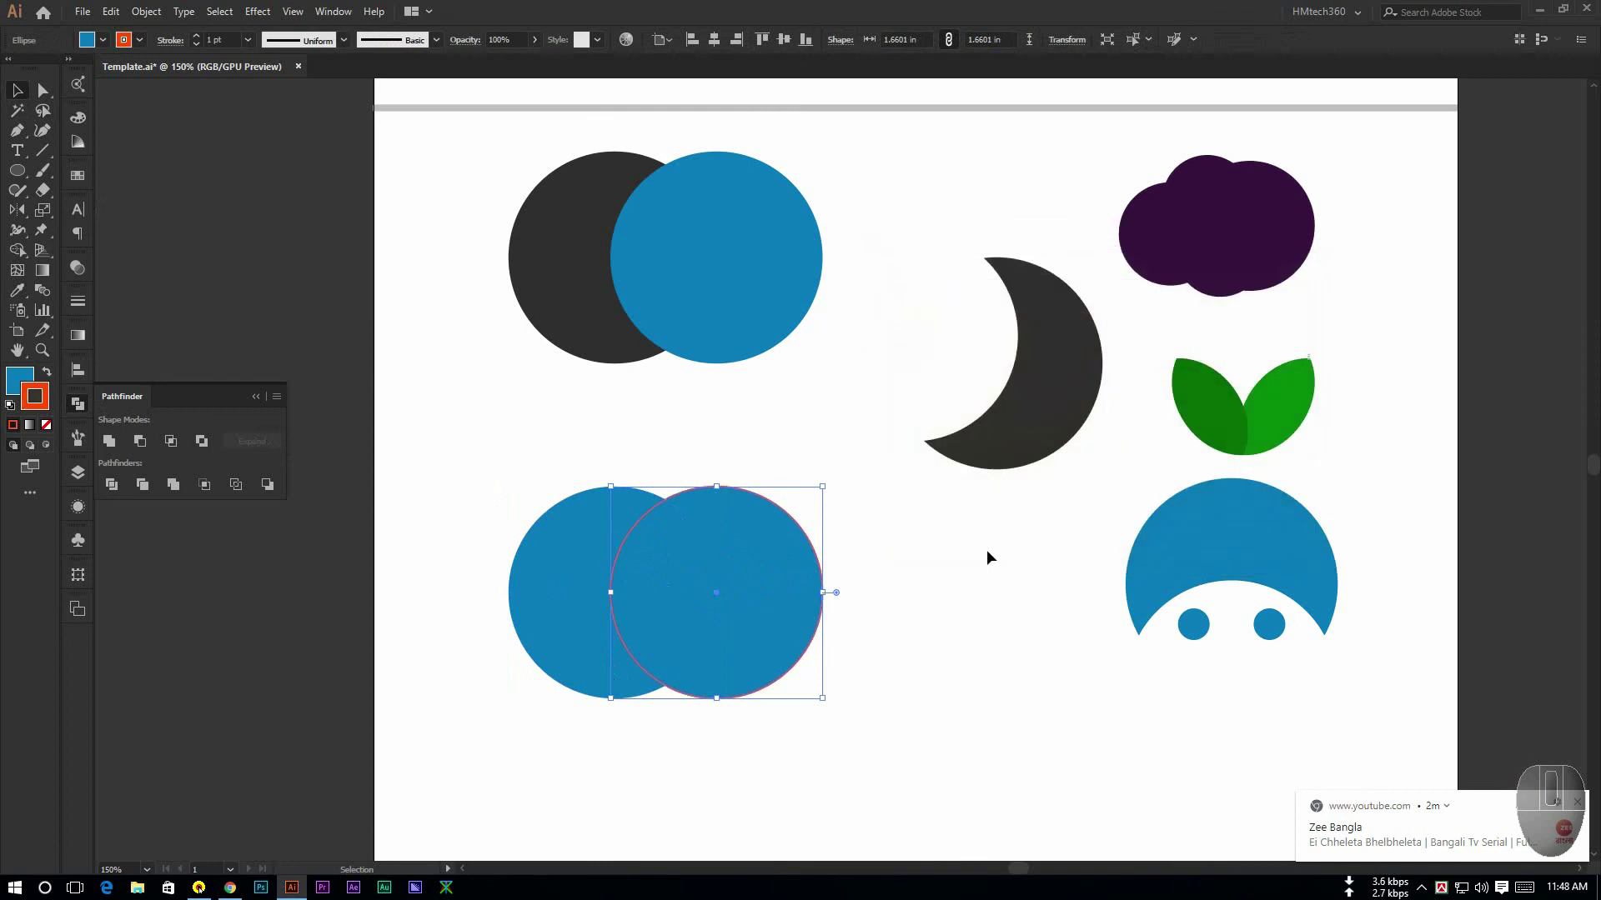
pyautogui.click(196, 36)
pyautogui.click(196, 36)
pyautogui.click(196, 35)
pyautogui.click(196, 36)
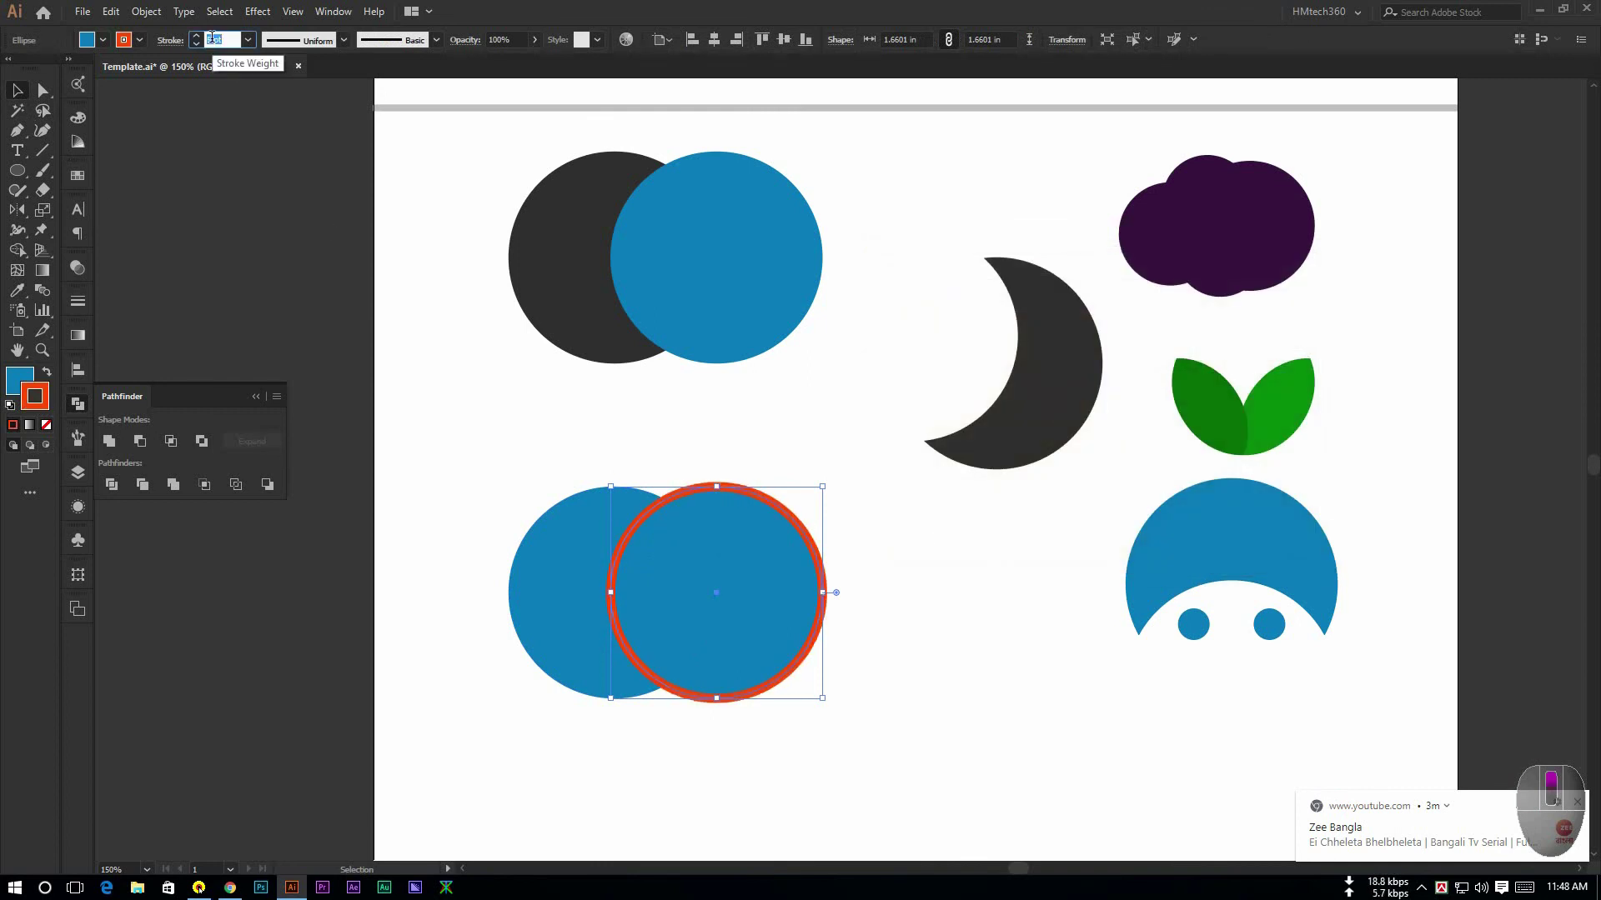
# Change the front circle's stroke colour to a pale yellow
pyautogui.doubleClick(40, 403)
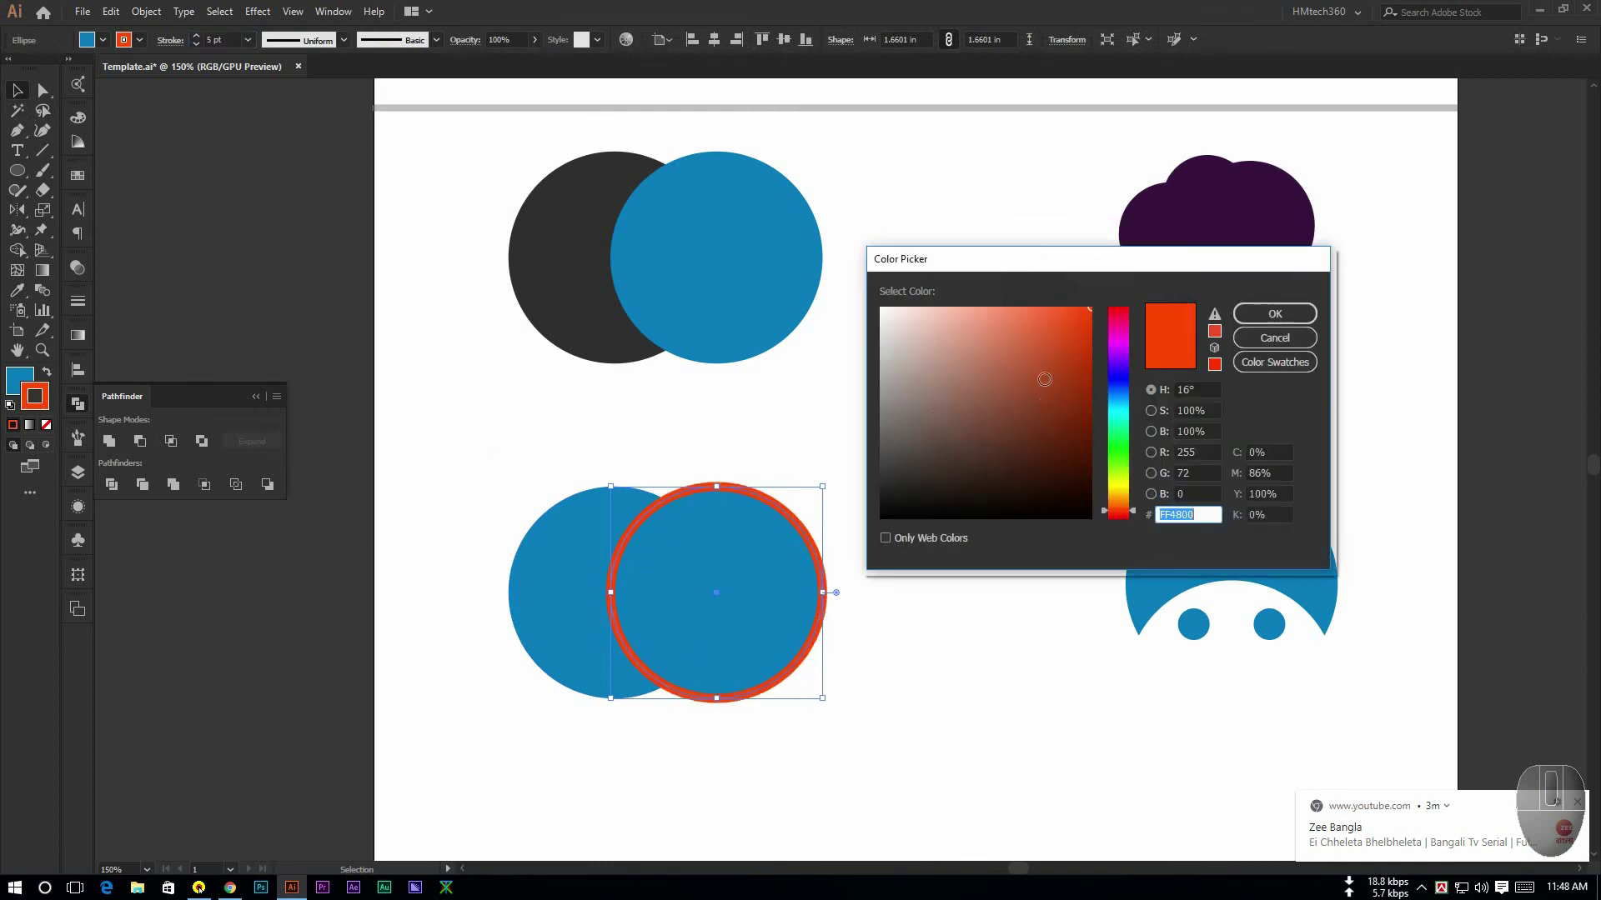
pyautogui.moveTo(1114, 486); pyautogui.dragTo(1119, 485)
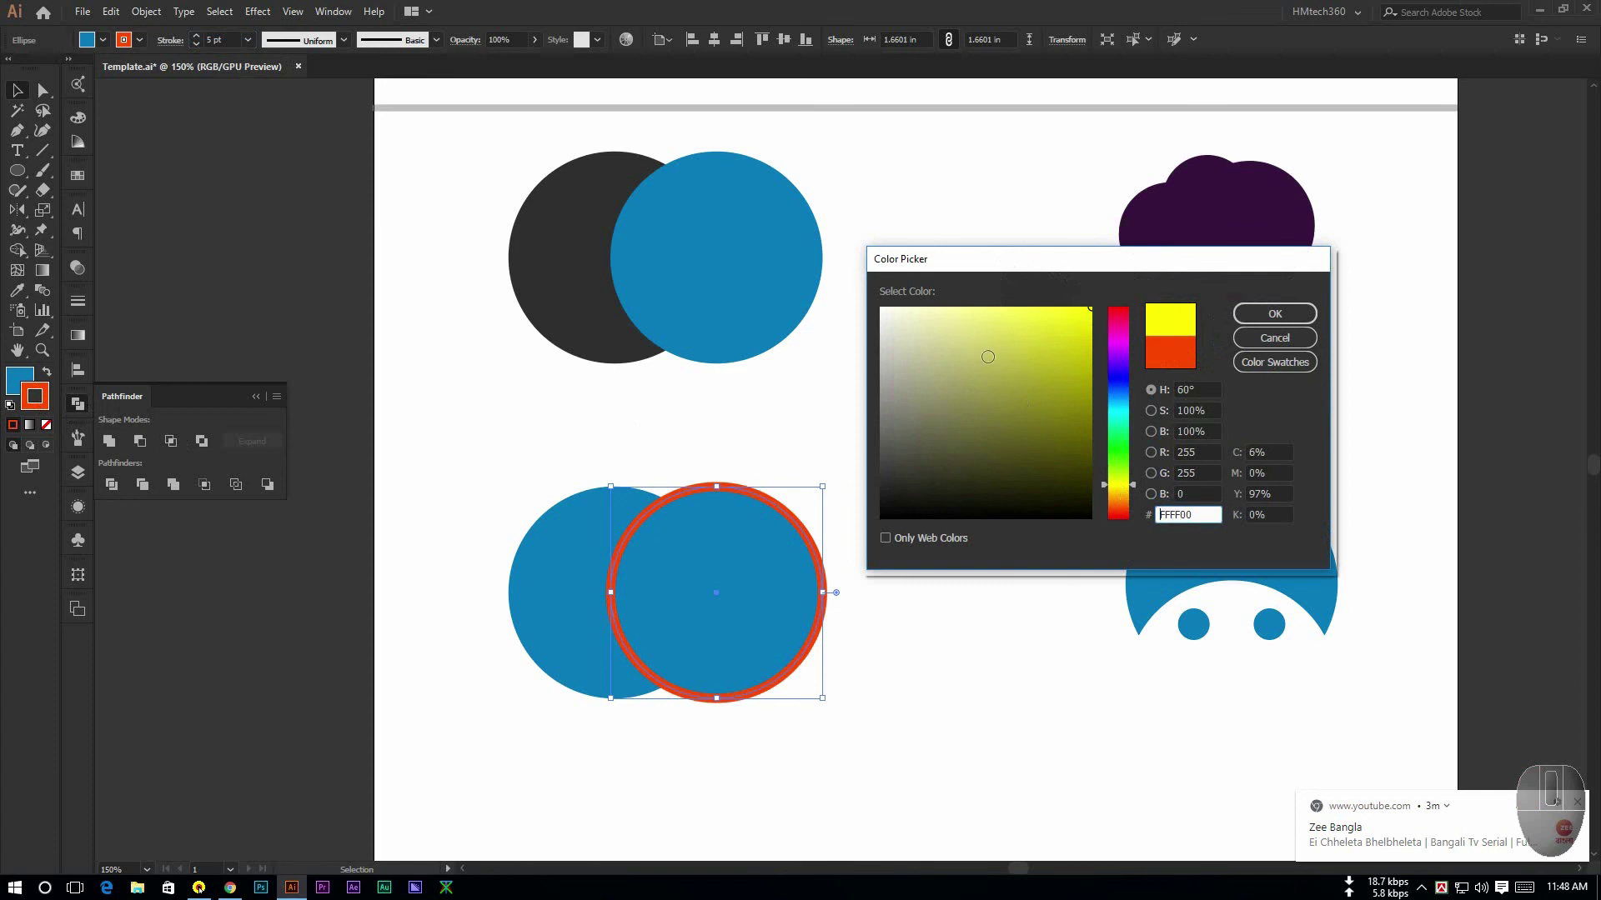
pyautogui.click(947, 311)
pyautogui.click(1274, 313)
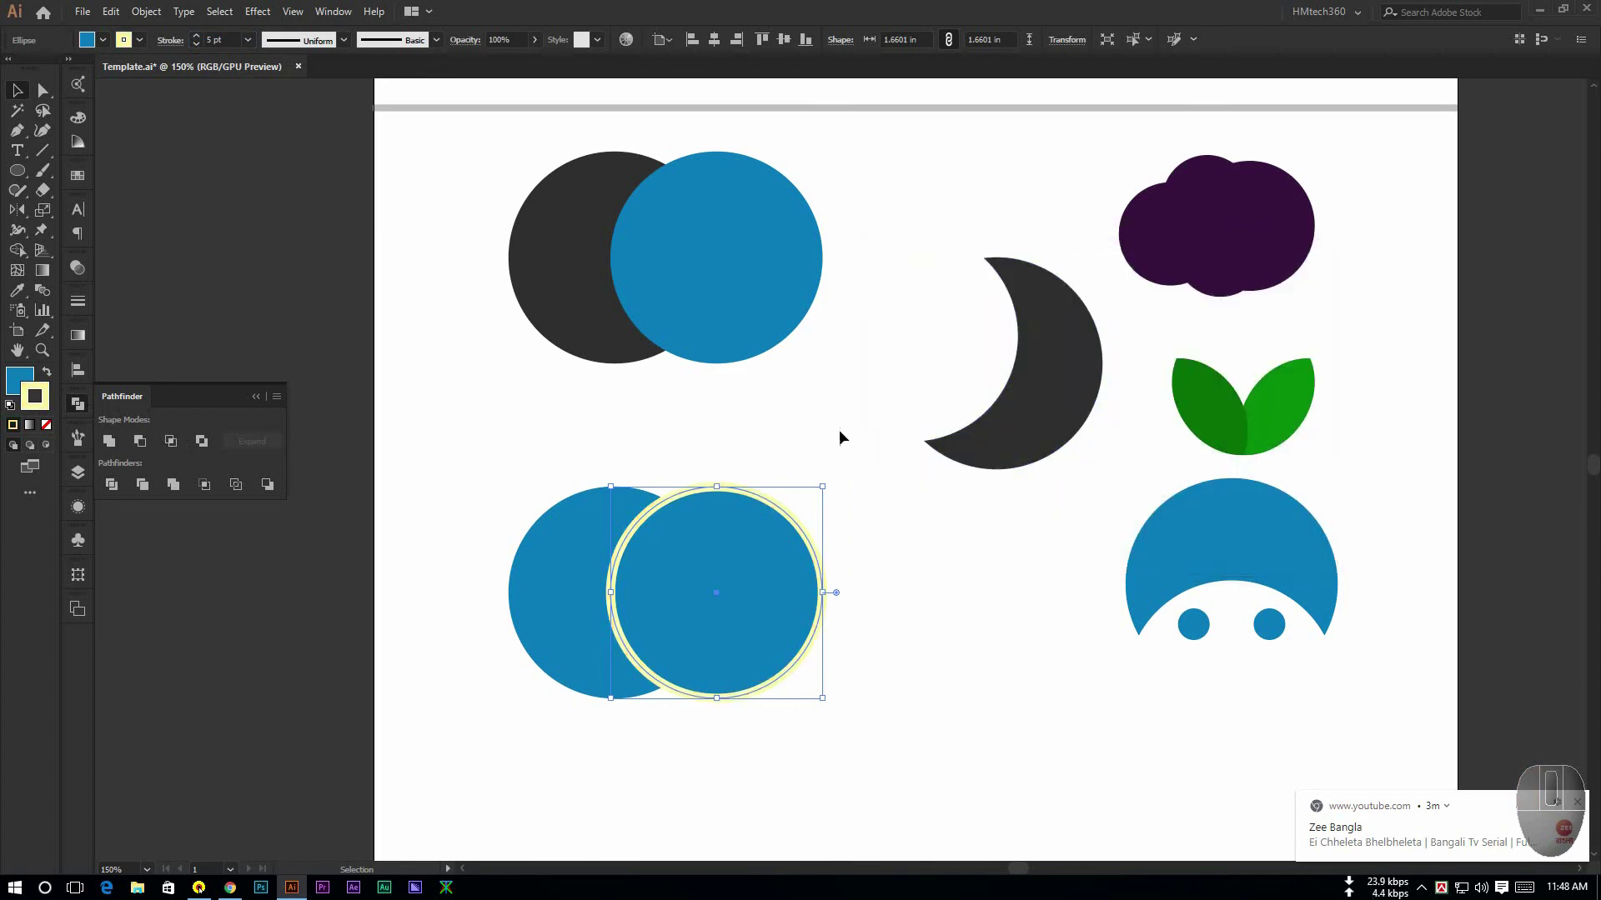
pyautogui.click(837, 429)
# Select both blue circles of the copied pair, apply the Merge pathfinder to them, and select the merged shape
pyautogui.moveTo(438, 479); pyautogui.dragTo(937, 743)
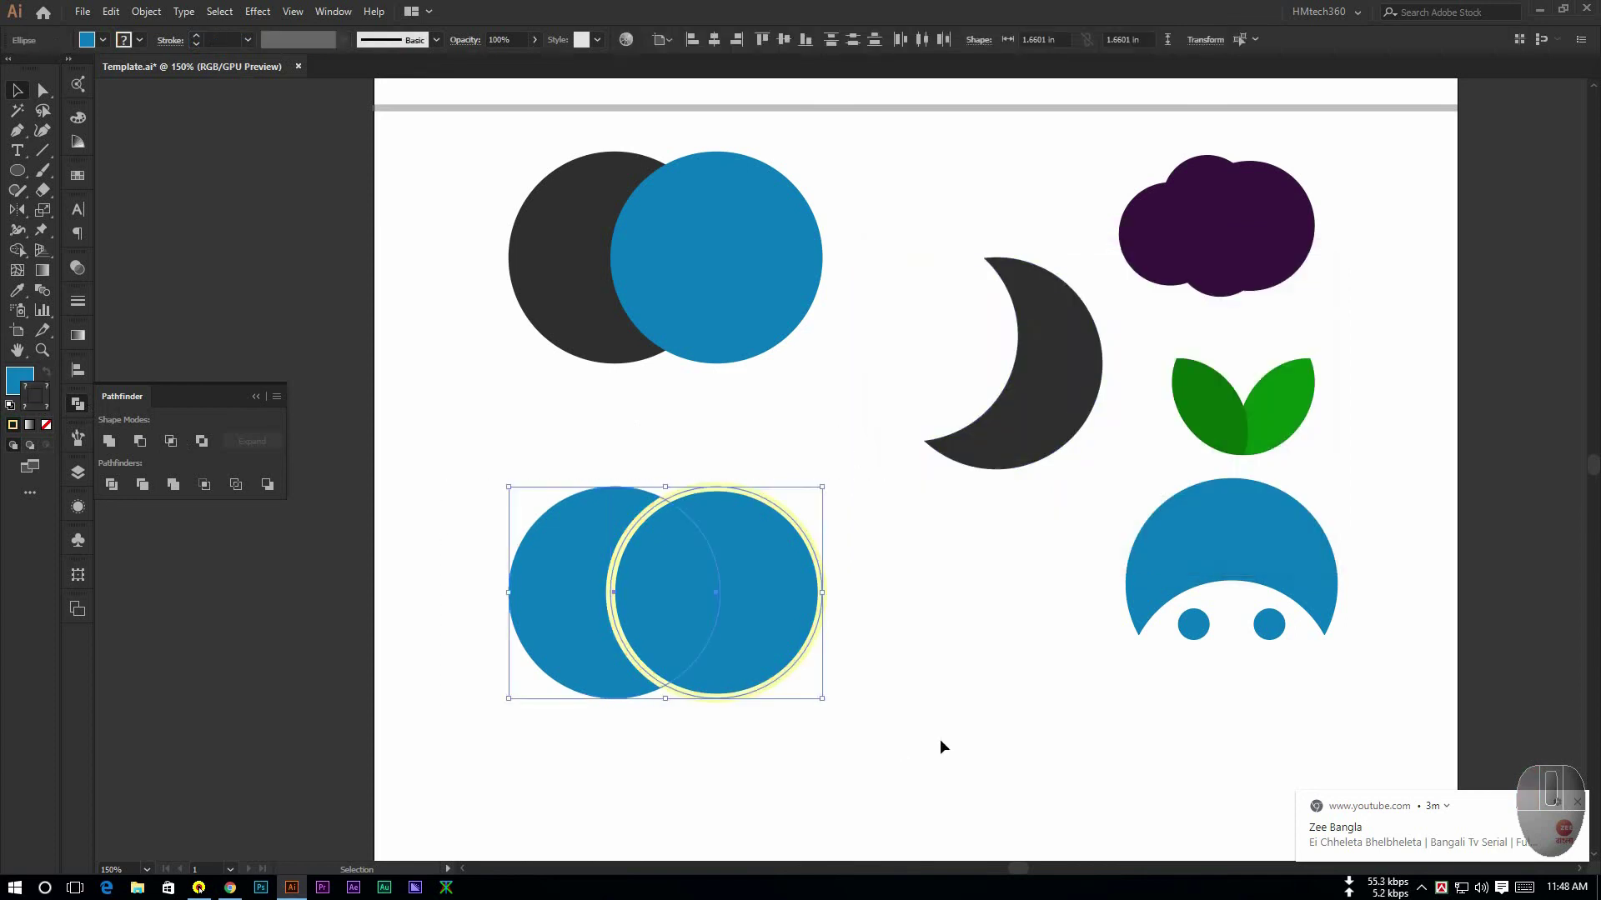
pyautogui.click(173, 485)
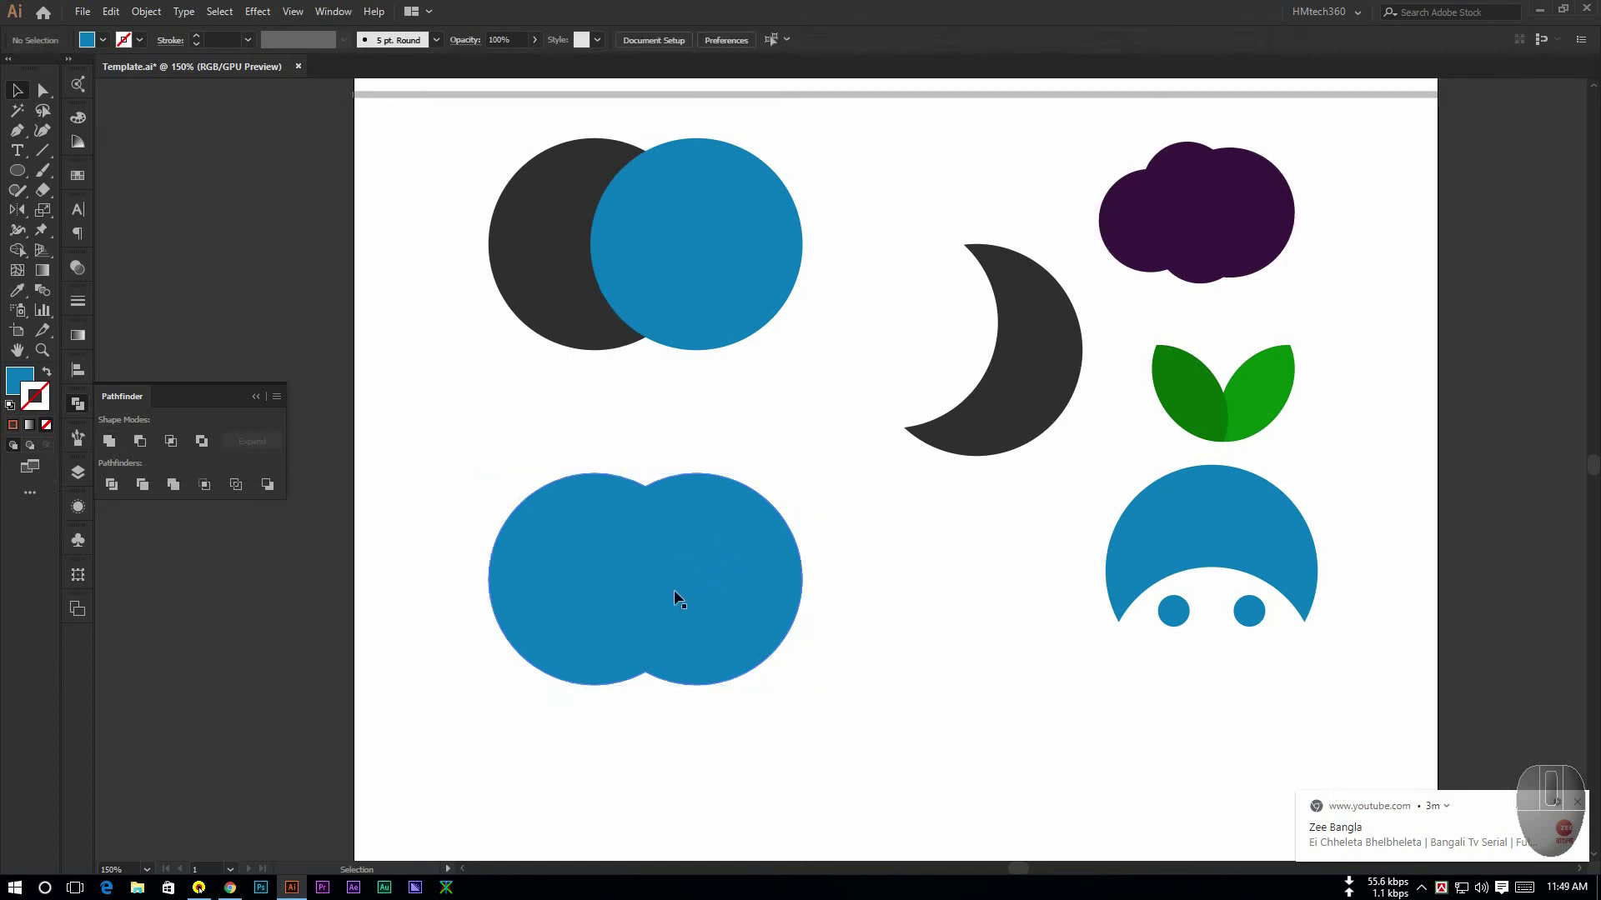
pyautogui.click(675, 602)
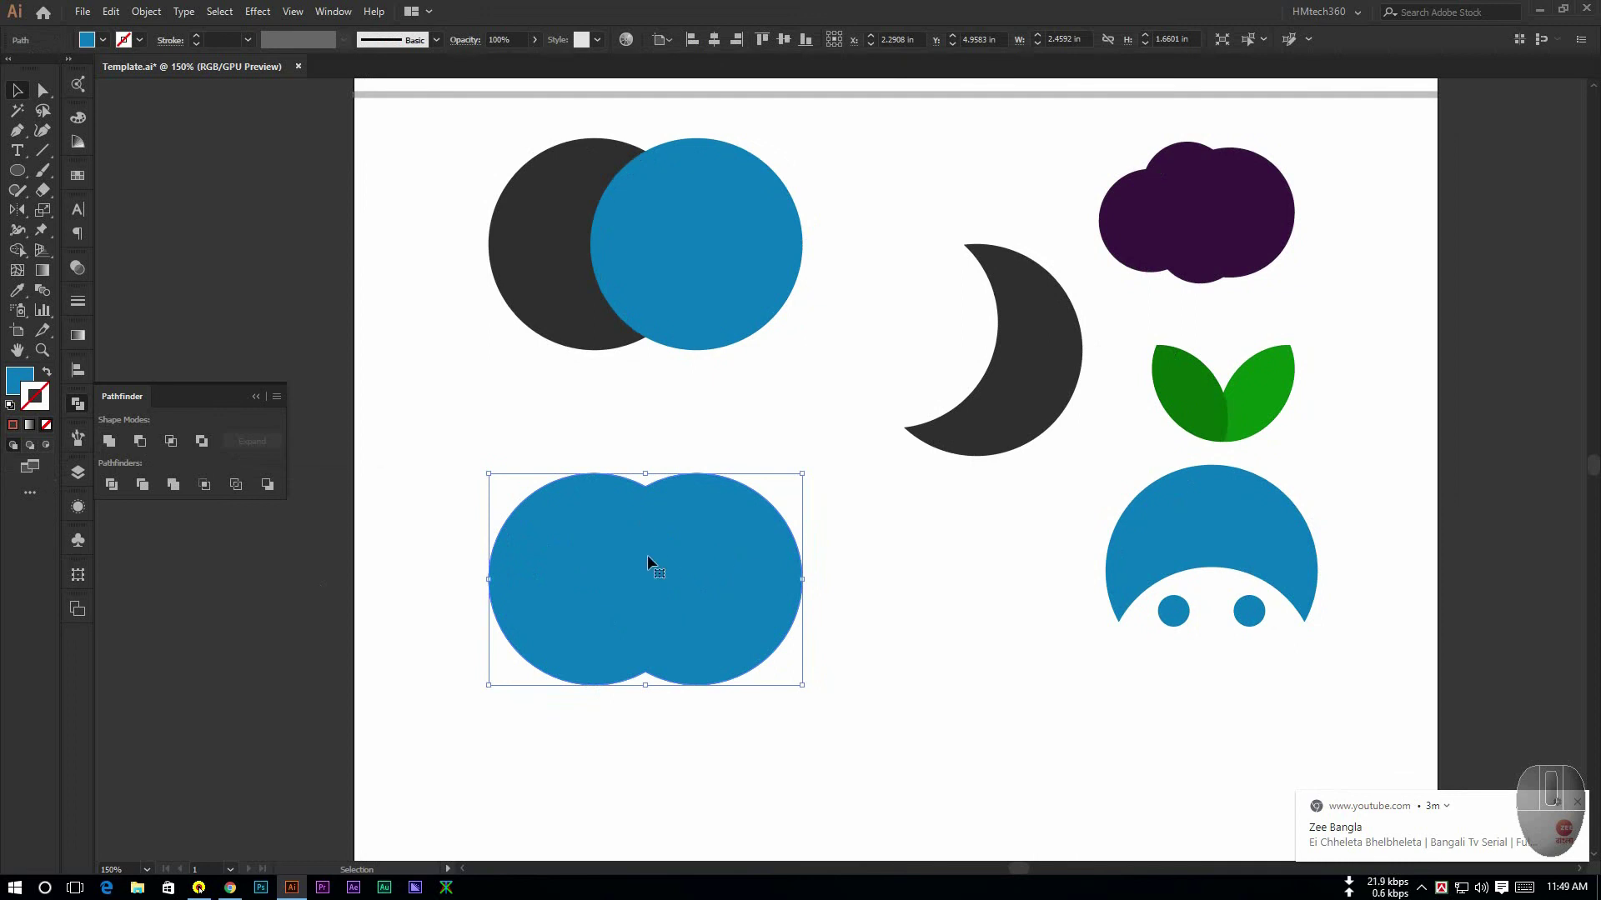
# Draw two overlapping blue circles beside the merged shape, the front one about 1.33 in wide with a 5 pt orange-red stroke
pyautogui.press('l')
pyautogui.moveTo(993, 656); pyautogui.dragTo(1112, 758)
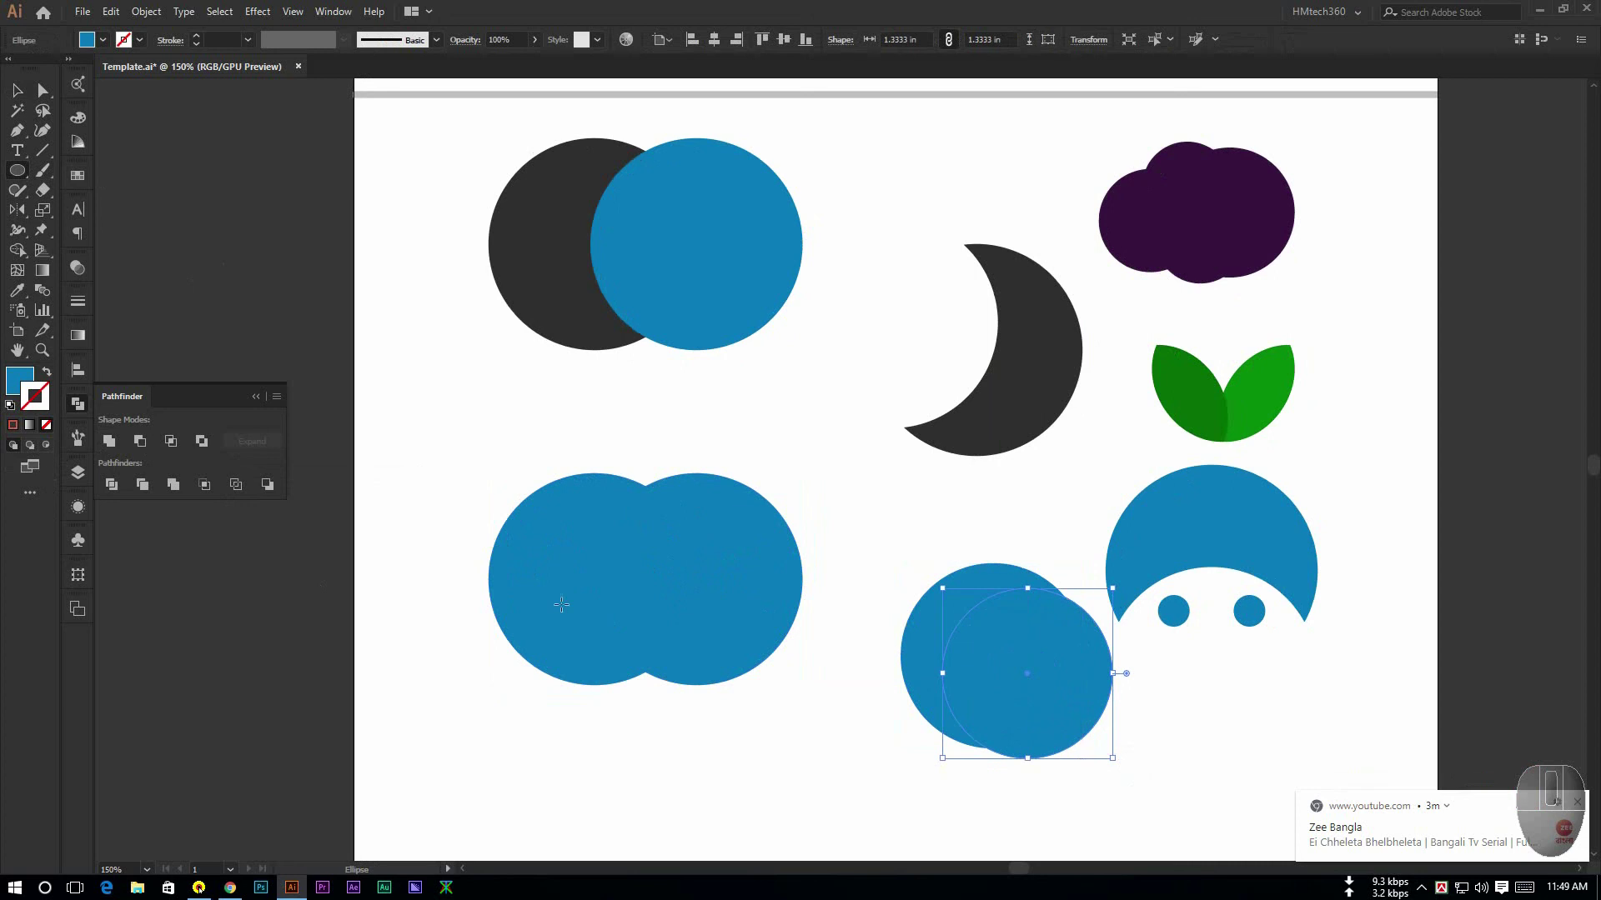
pyautogui.doubleClick(28, 385)
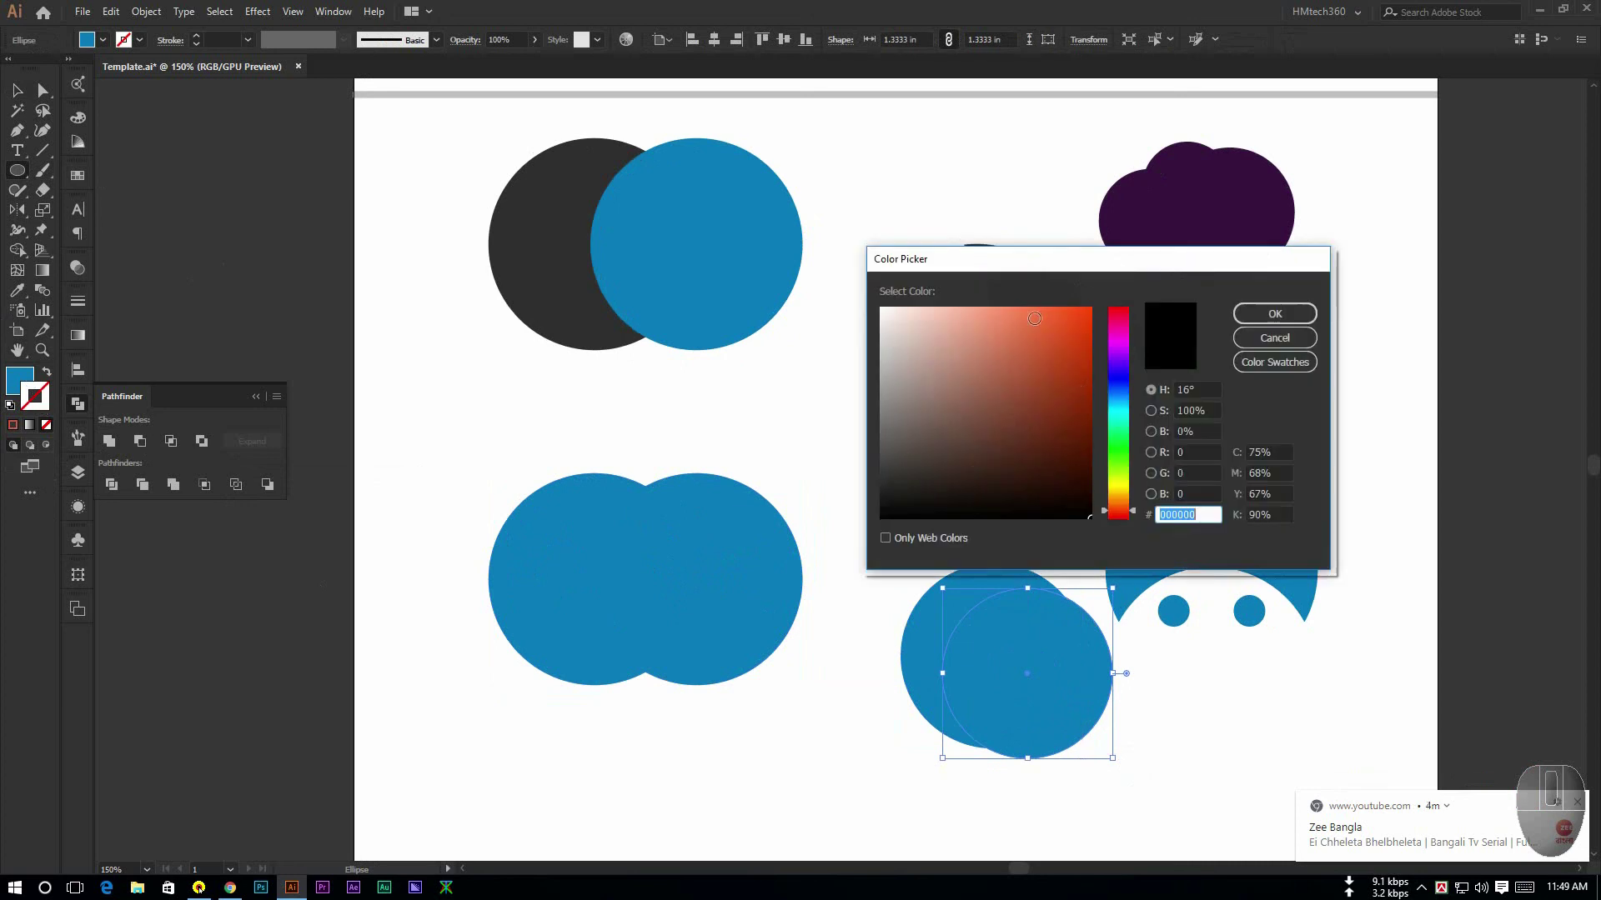
pyautogui.click(1081, 312)
pyautogui.click(1252, 314)
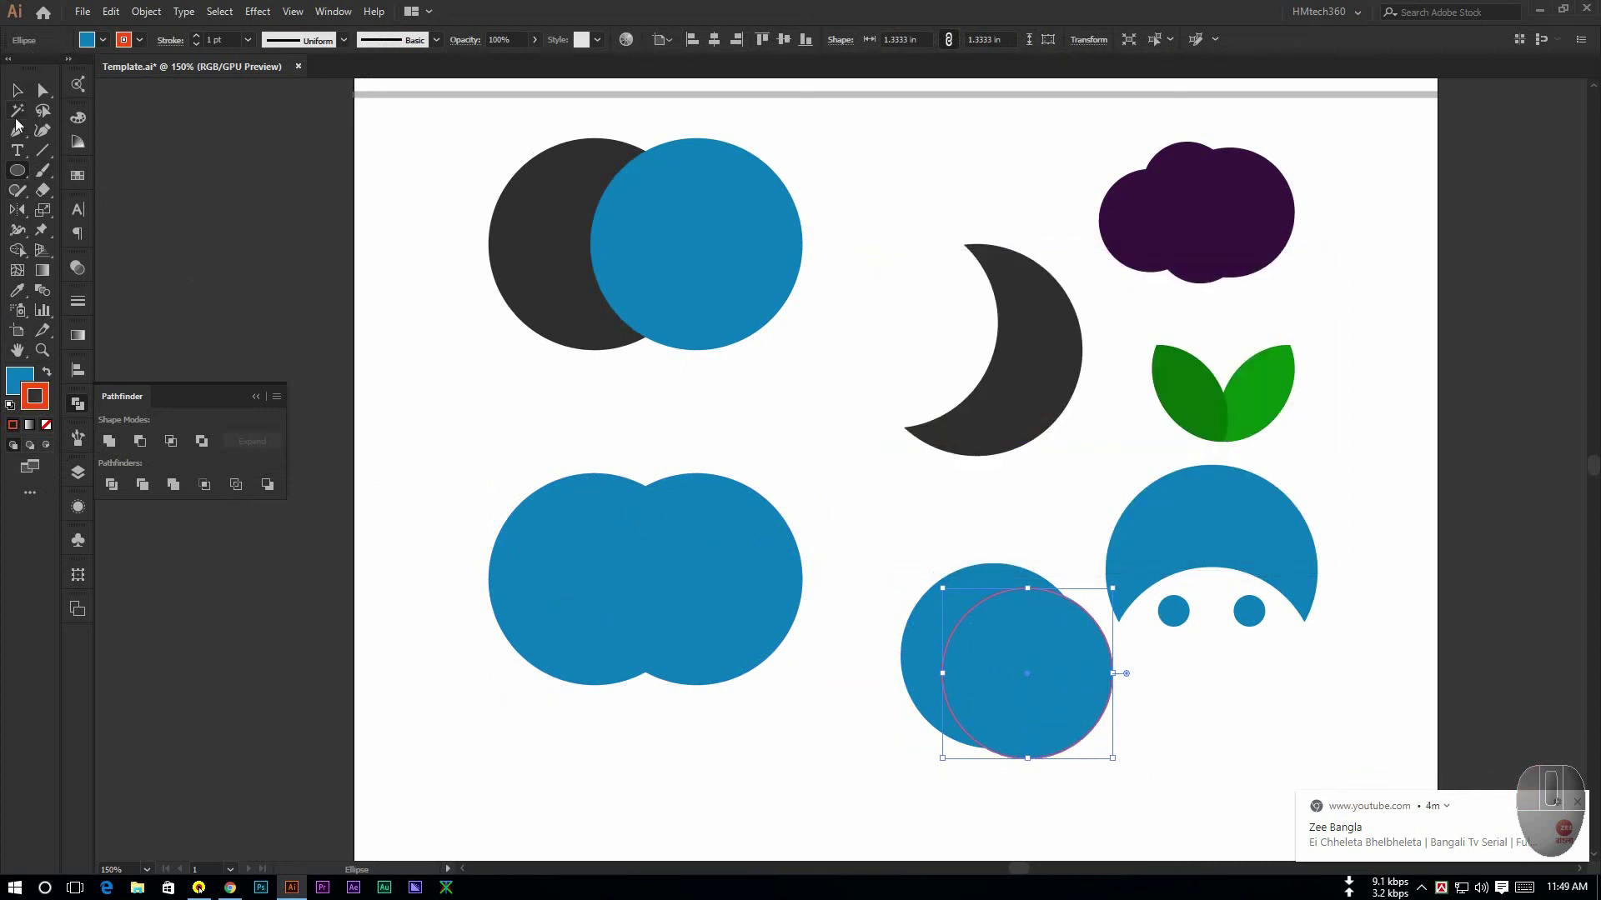
pyautogui.click(229, 37)
pyautogui.scroll(4, 229, 37)
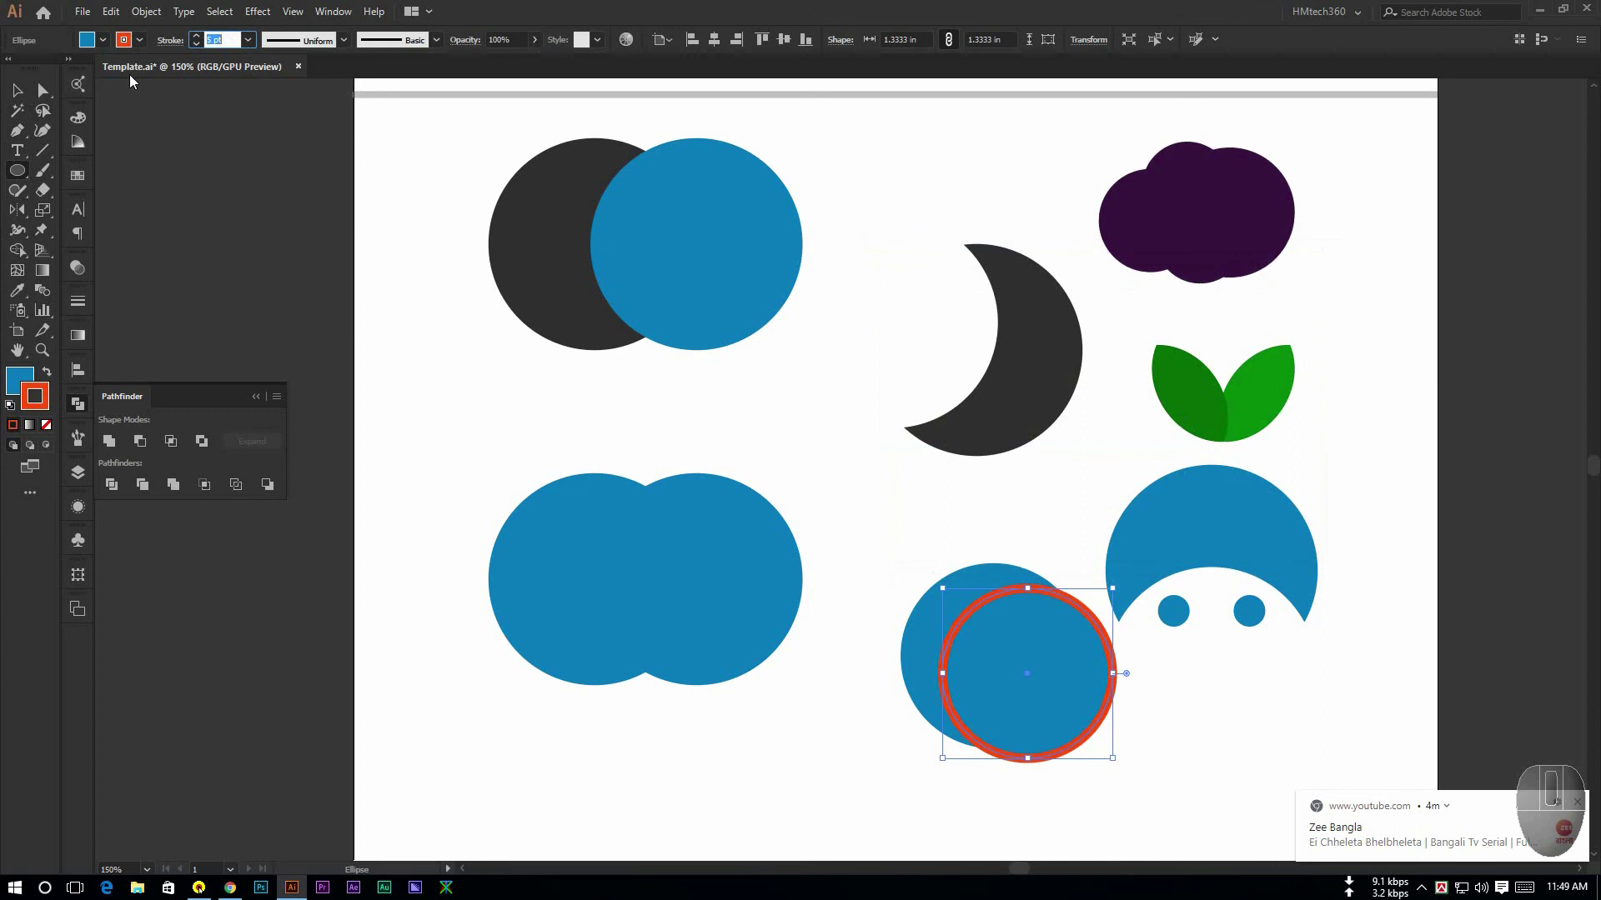
# Select both newly drawn circles and combine them with the Unite shape mode
pyautogui.click(17, 90)
pyautogui.keyDown('shift'); pyautogui.click(958, 628); pyautogui.keyUp('shift')
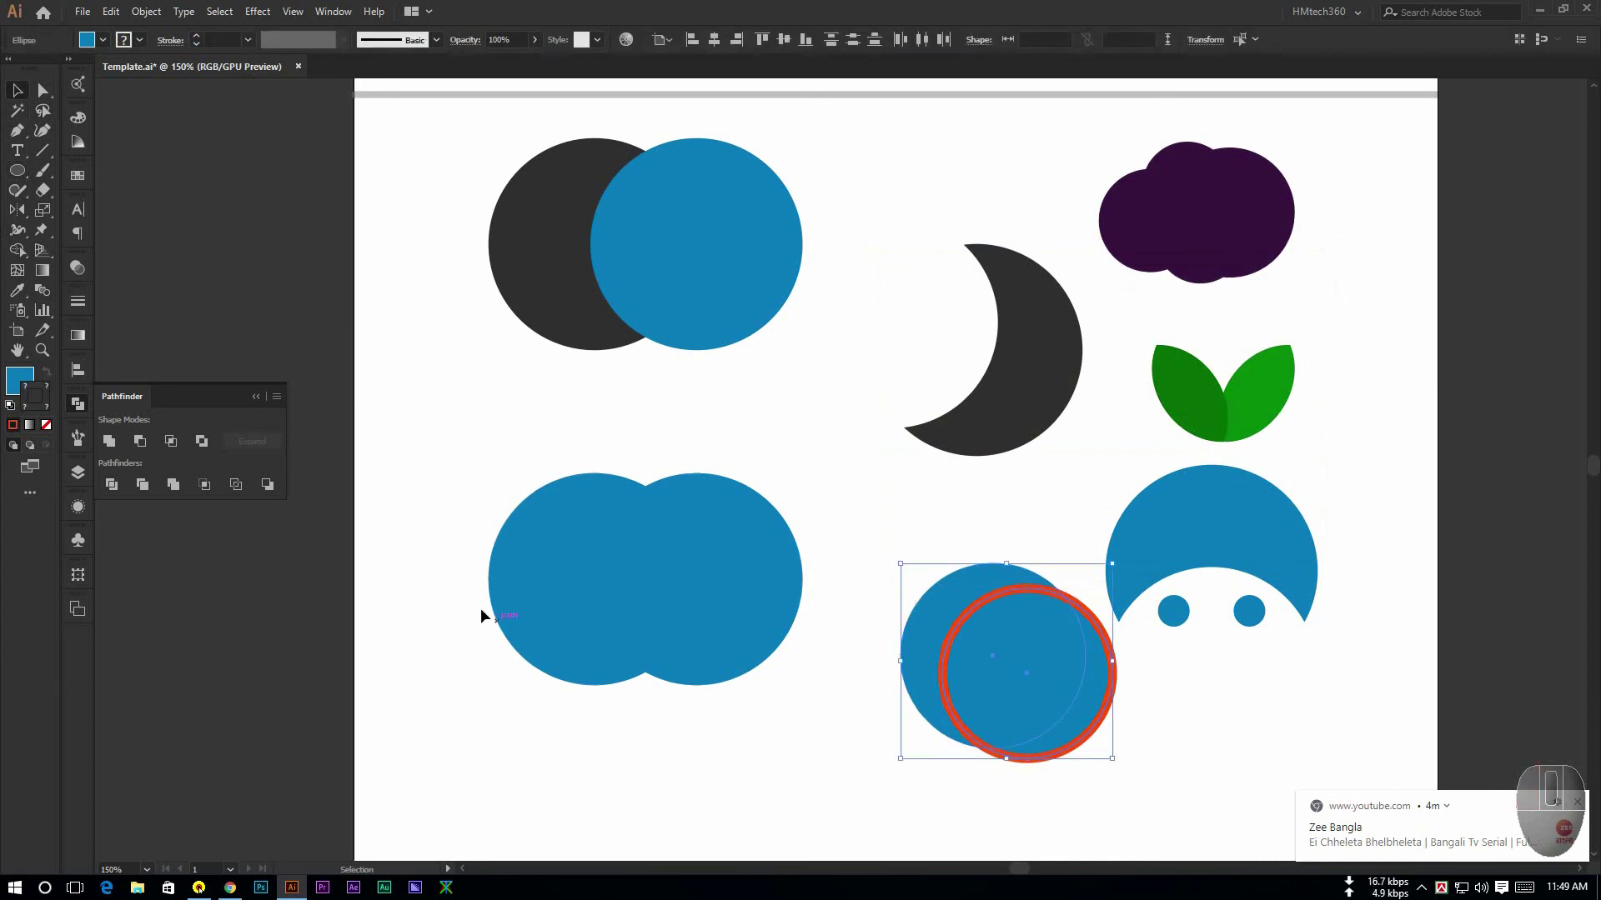
pyautogui.click(109, 441)
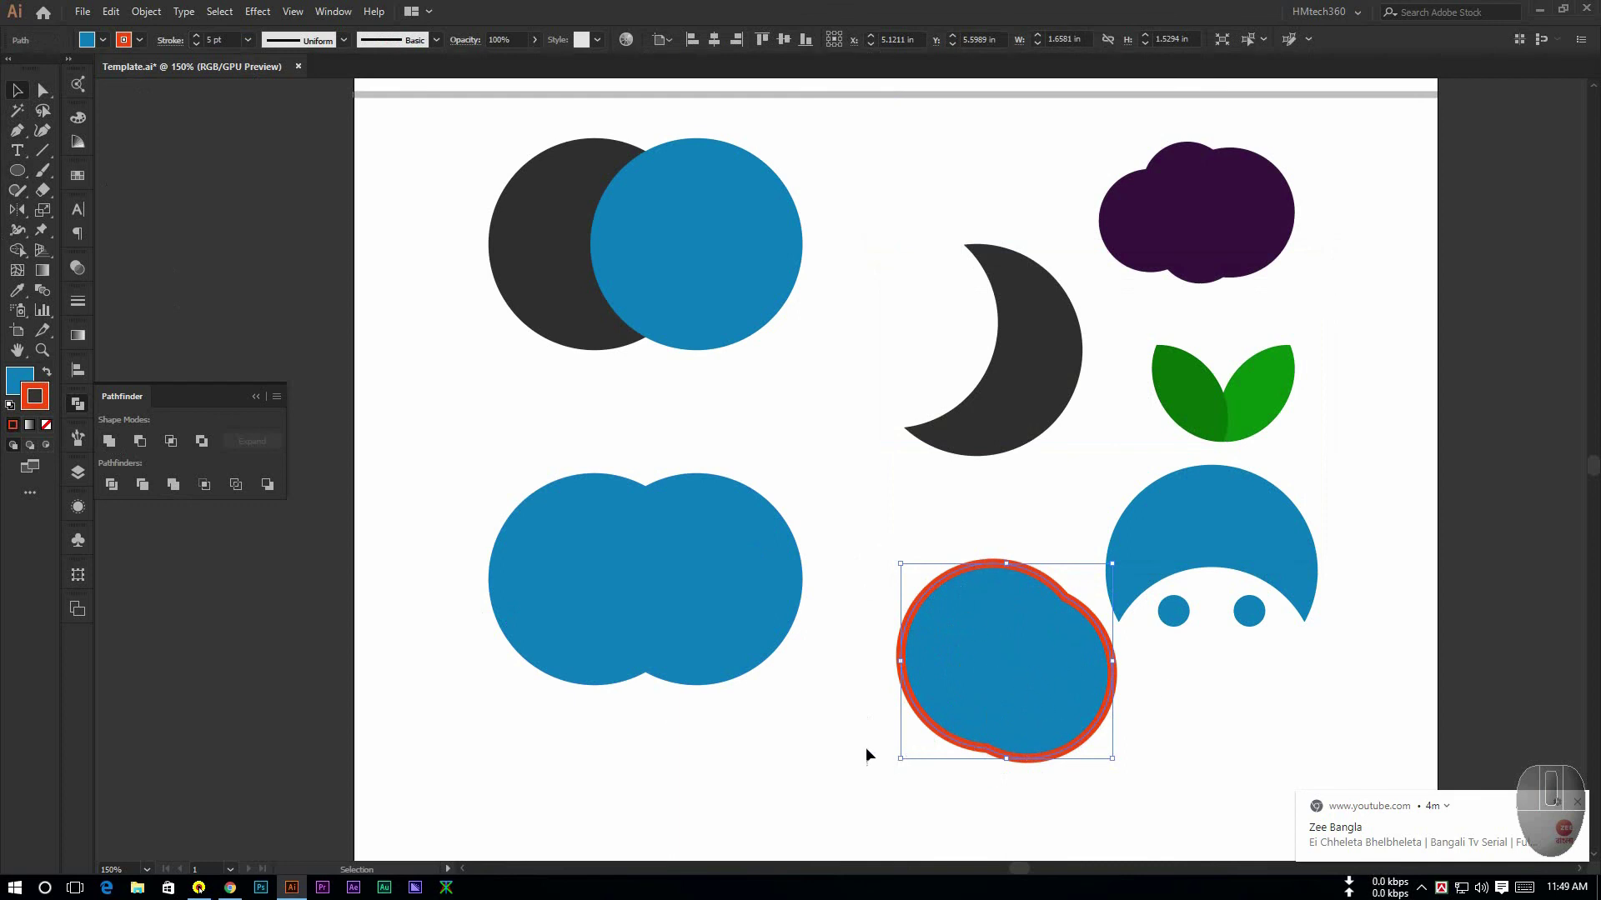
# Delete the united shape with the orange-red stroke
pyautogui.click(868, 695)
pyautogui.click(1005, 702)
pyautogui.press('Delete')
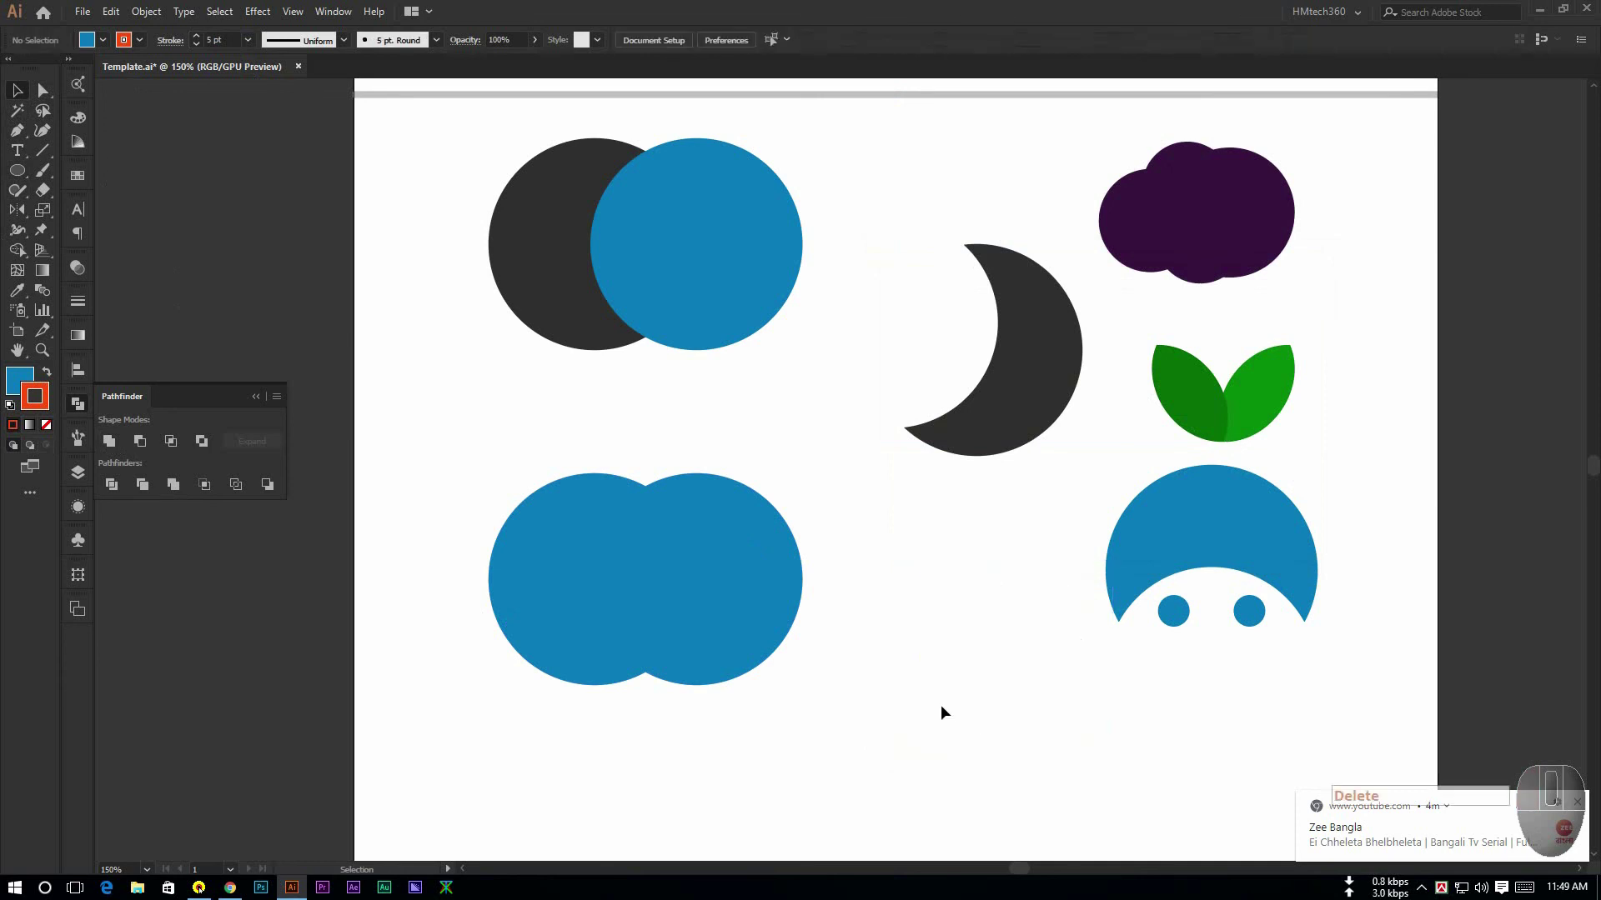
pyautogui.click(744, 597)
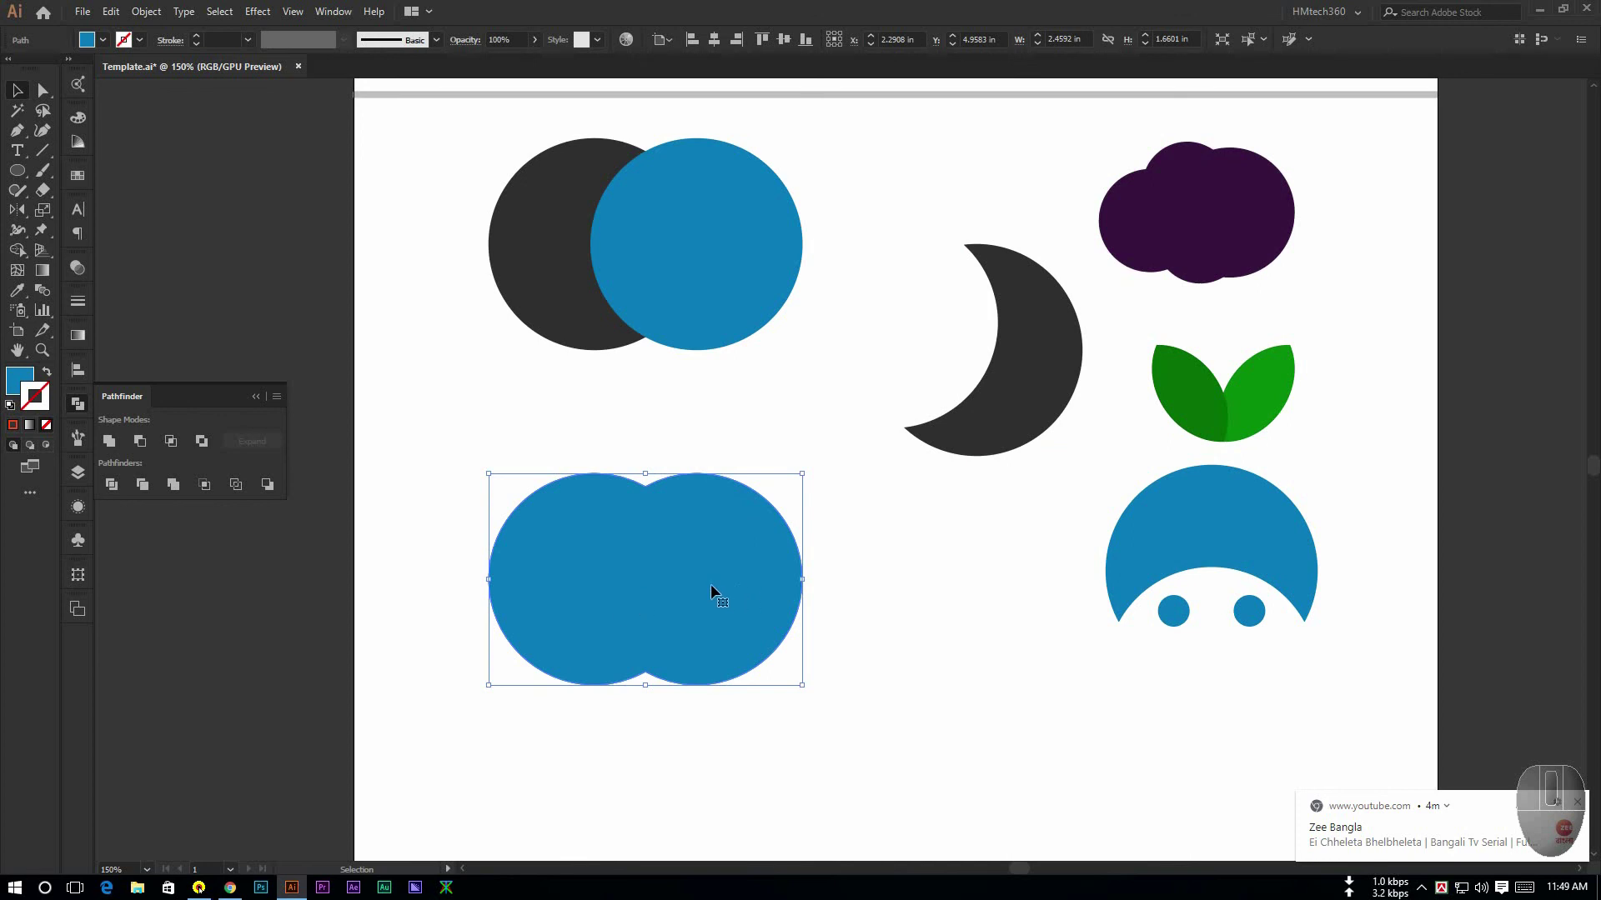
pyautogui.click(853, 607)
pyautogui.click(719, 585)
pyautogui.click(857, 619)
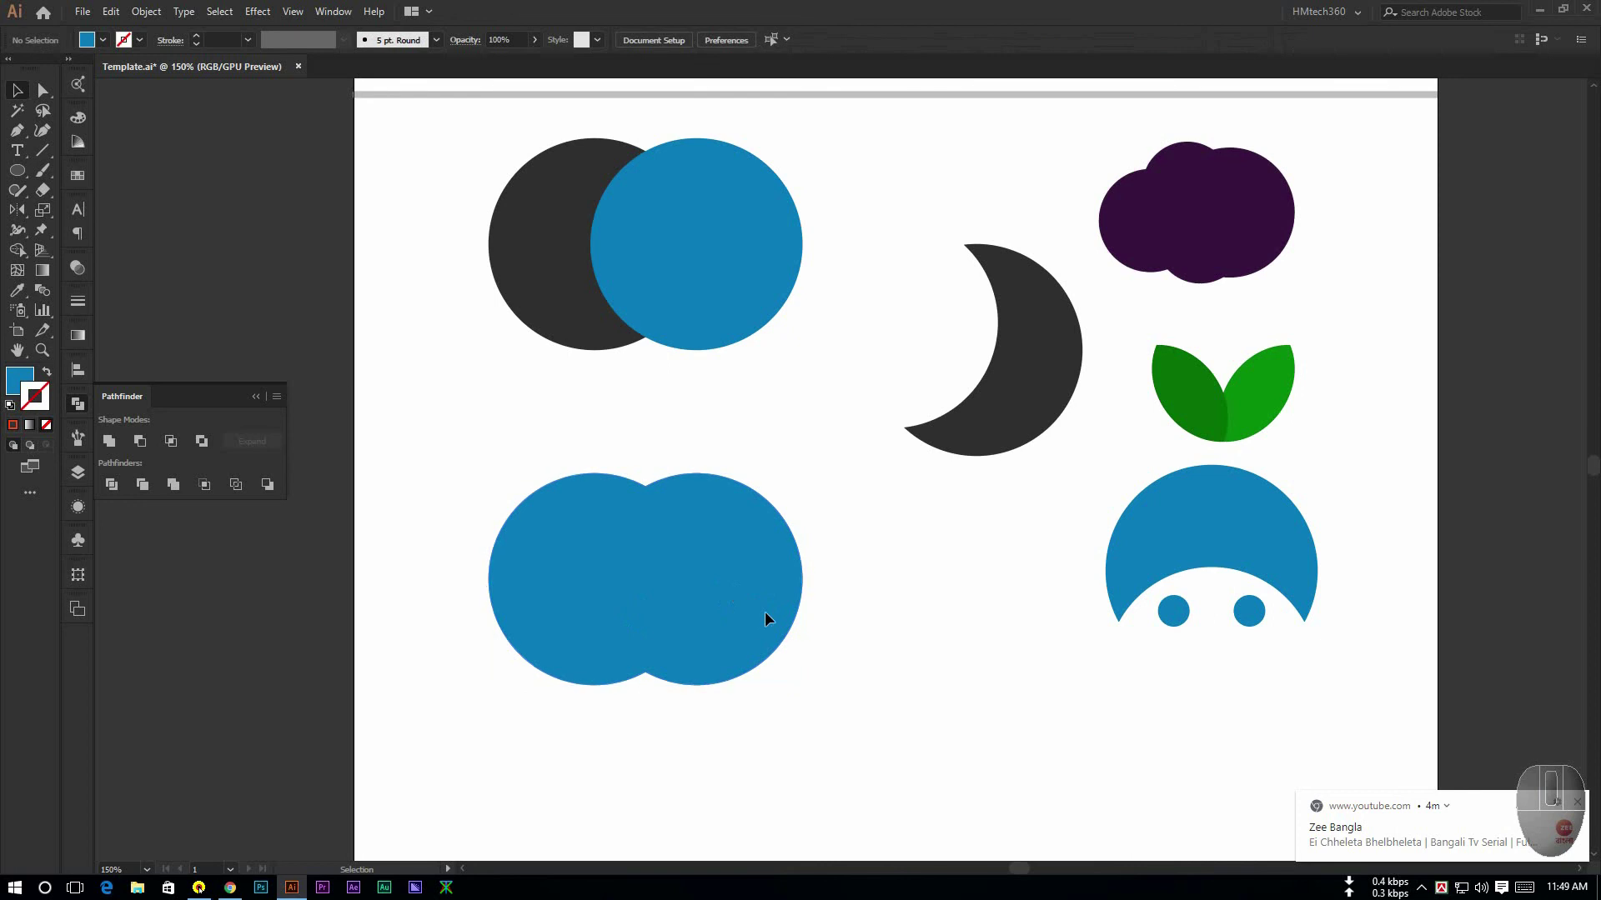
pyautogui.click(764, 612)
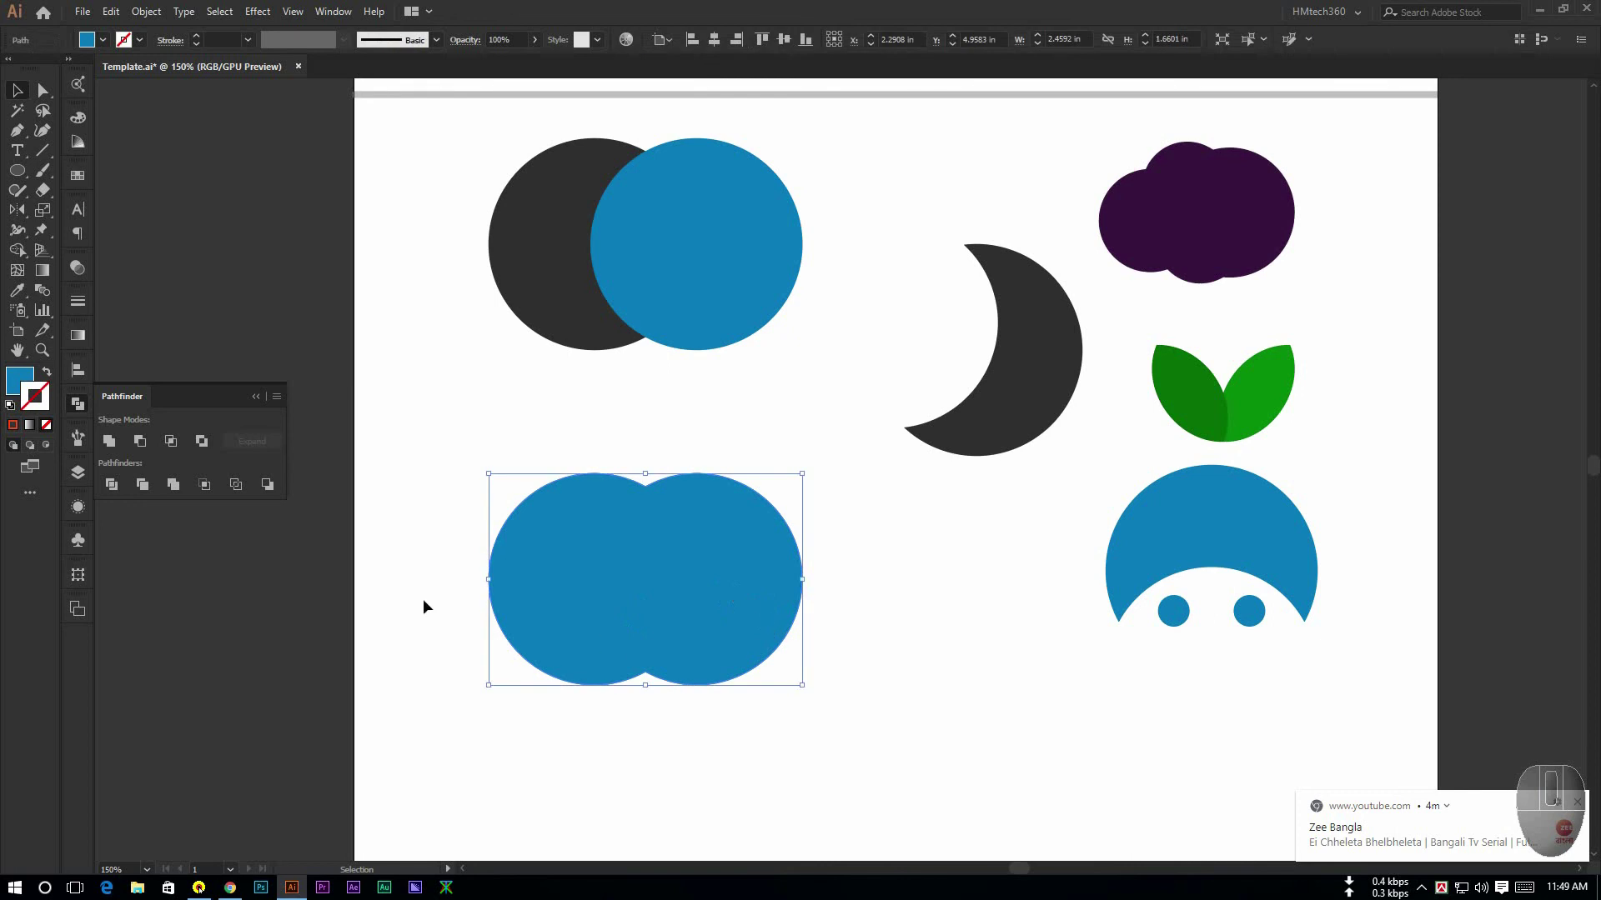
pyautogui.click(779, 657)
# Delete the merged blue shape and place a fresh copy of the original dark and blue circles there
pyautogui.click(766, 611)
pyautogui.press('Delete')
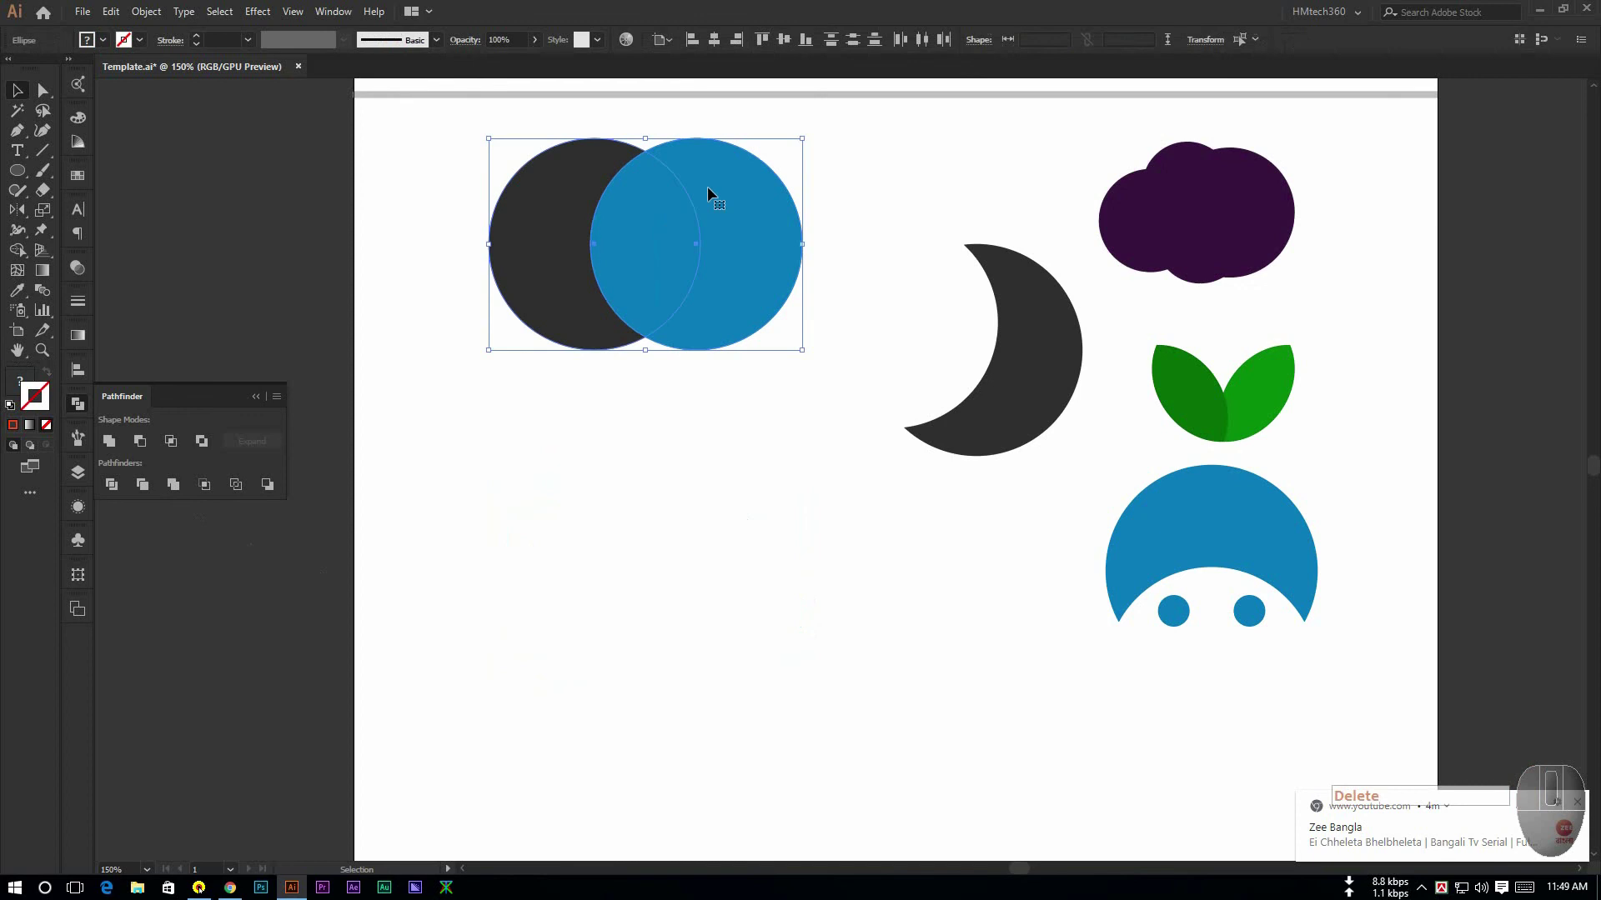
pyautogui.moveTo(707, 187); pyautogui.dragTo(653, 541)
# Select both copied circles and apply the Crop pathfinder to them
pyautogui.moveTo(486, 432); pyautogui.dragTo(858, 722)
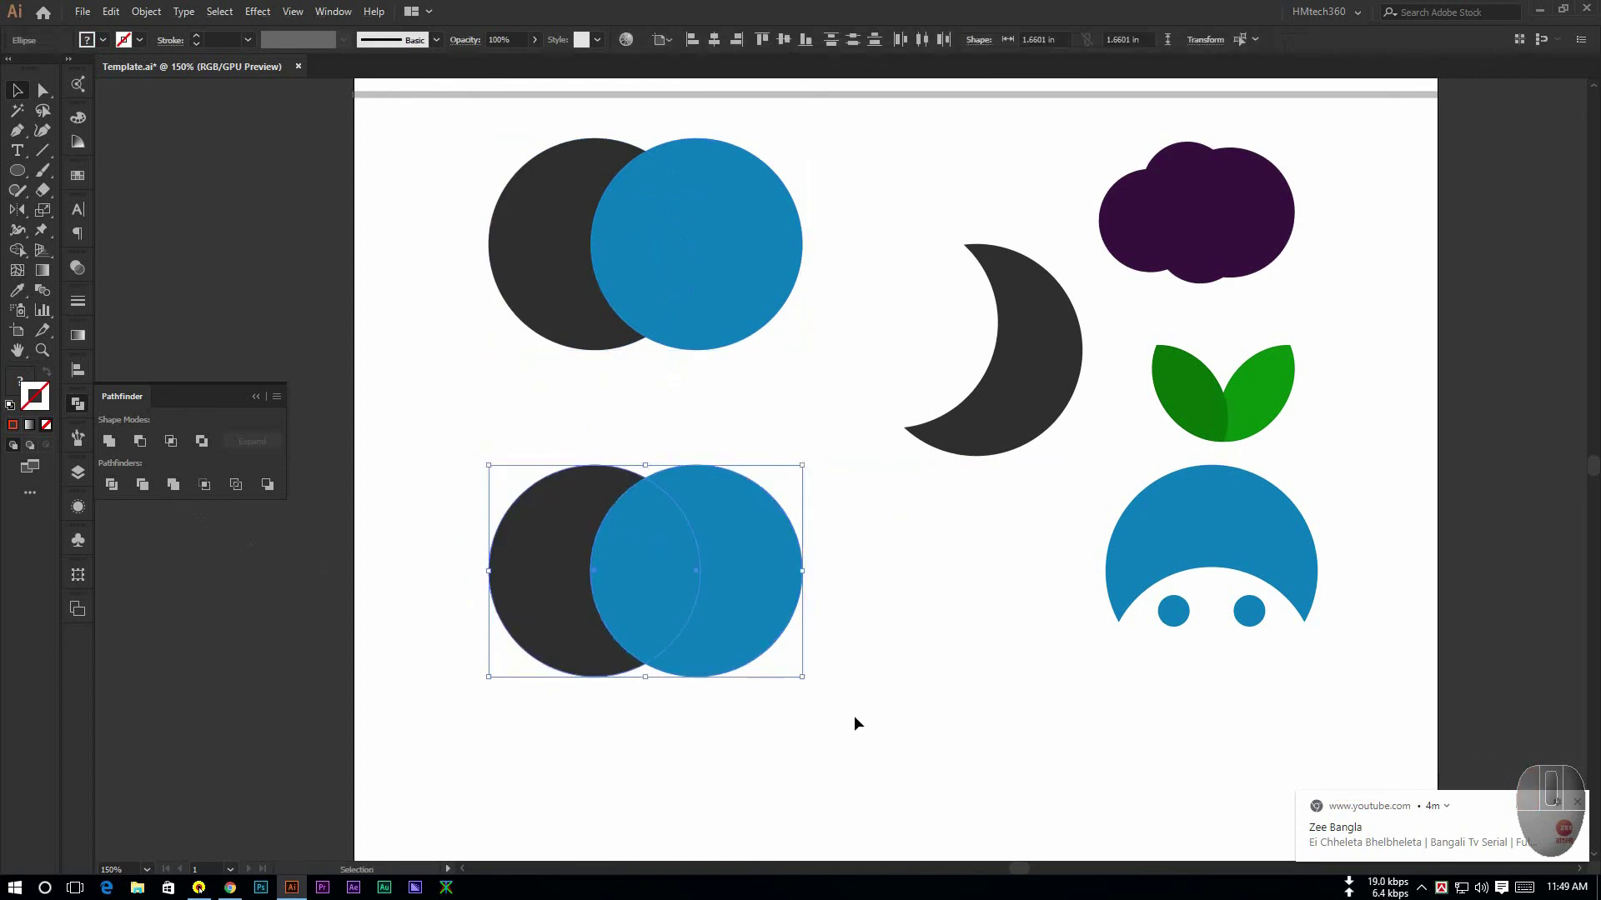
pyautogui.click(205, 487)
pyautogui.click(682, 714)
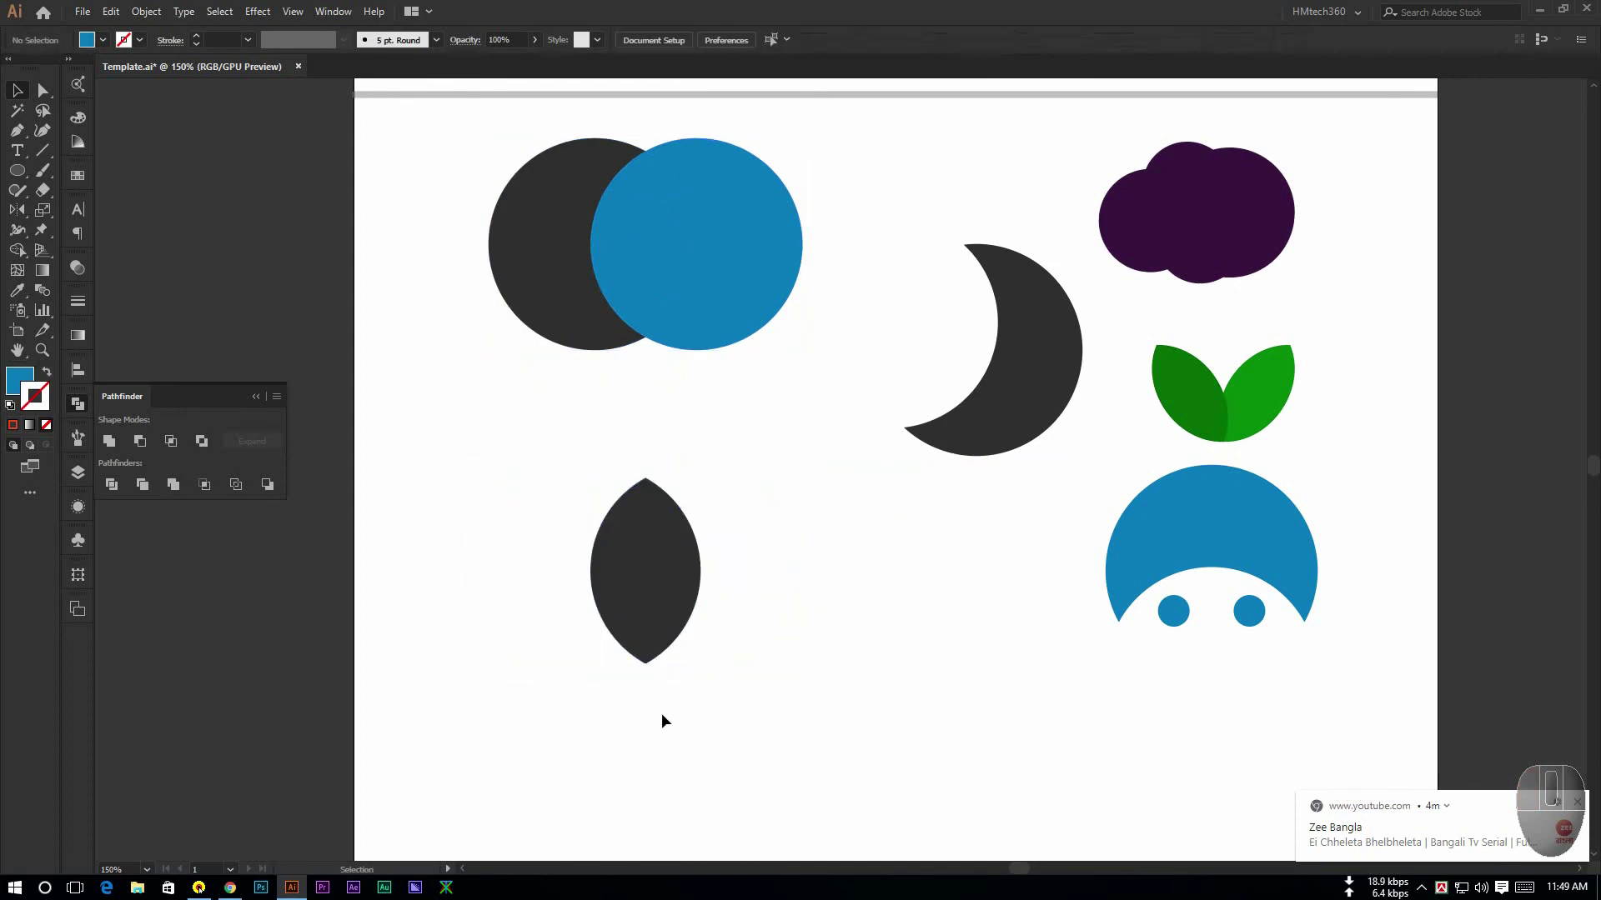
# Ungroup the cropped result and deselect its pieces
pyautogui.click(637, 572)
pyautogui.rightClick(635, 565)
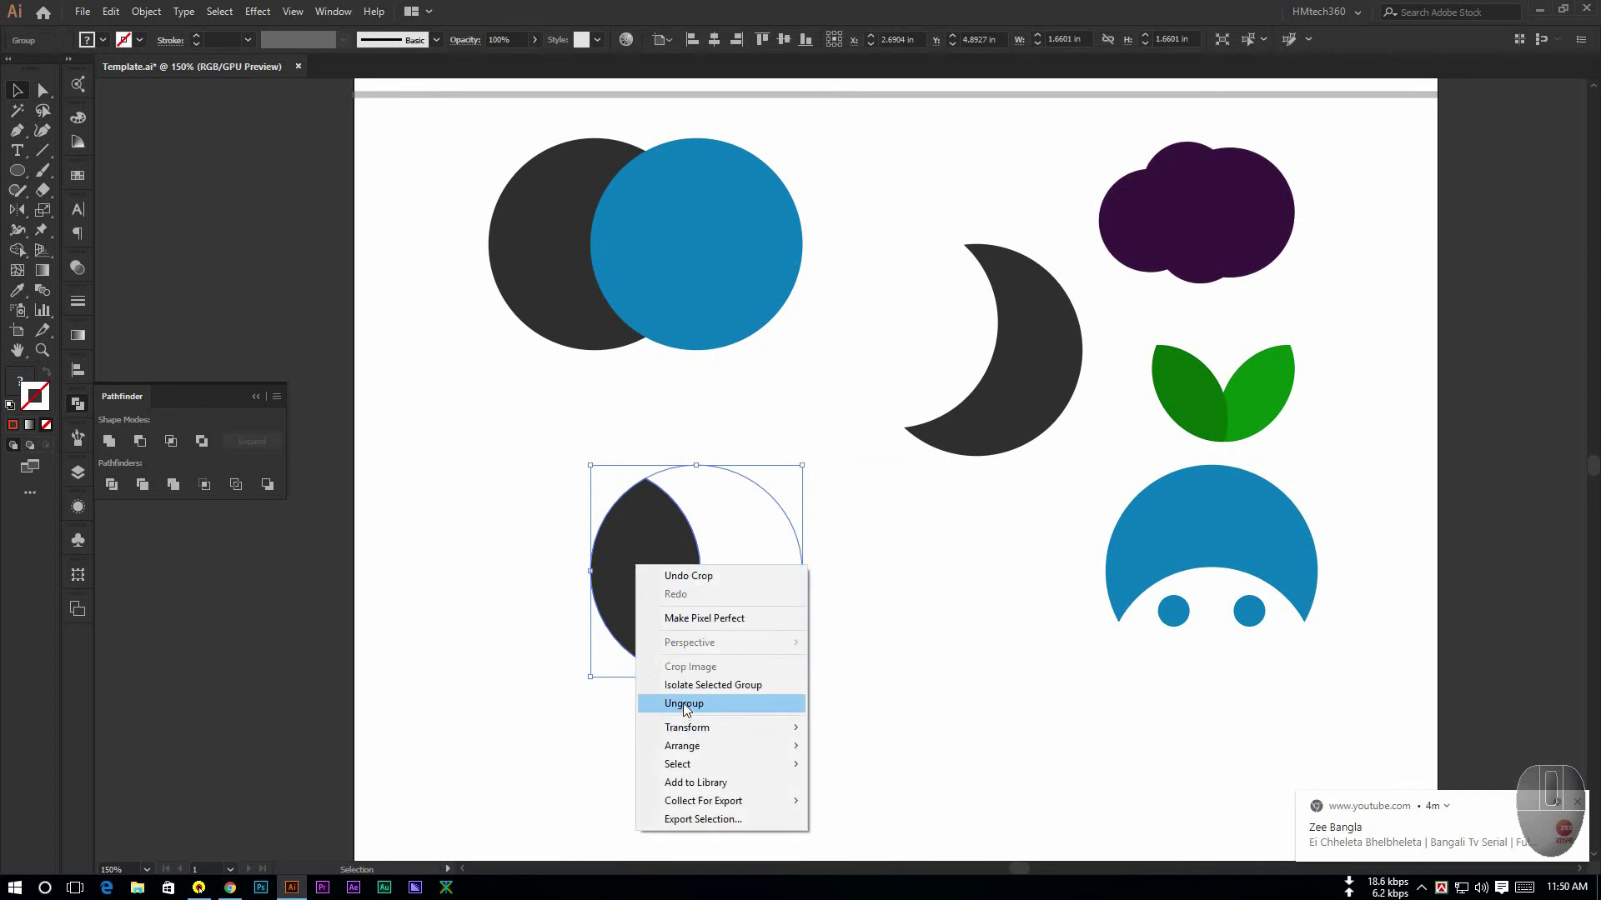
pyautogui.click(685, 706)
pyautogui.click(765, 590)
# Select the unfilled crescent path beside the dark lens shape and move it slightly to the right
pyautogui.click(663, 561)
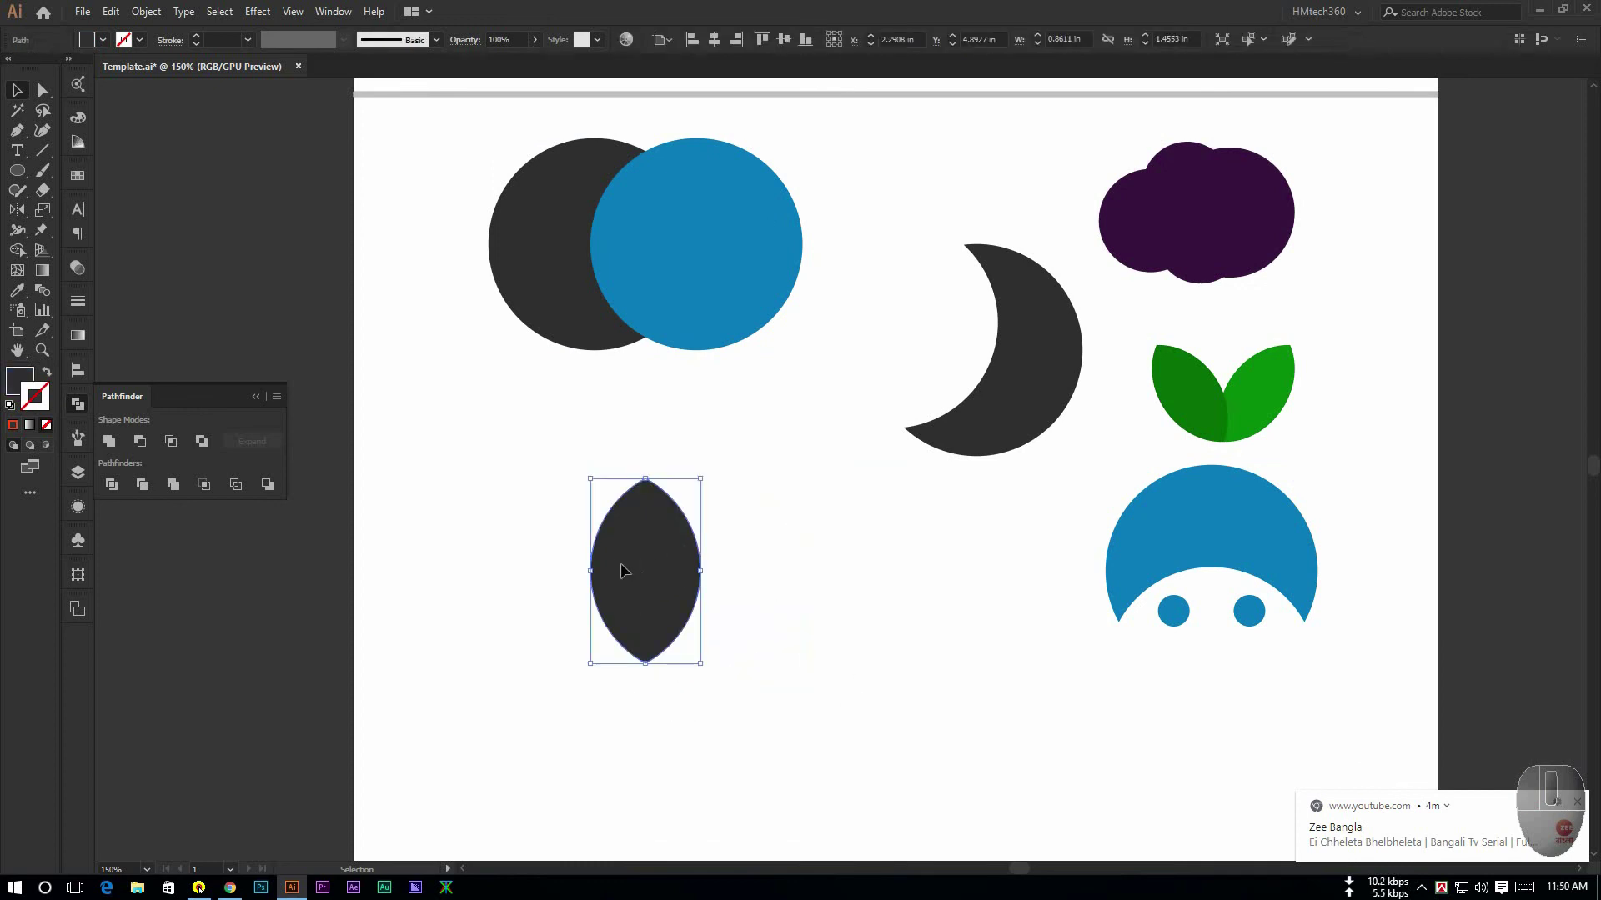
pyautogui.moveTo(480, 508); pyautogui.dragTo(692, 630)
pyautogui.click(904, 560)
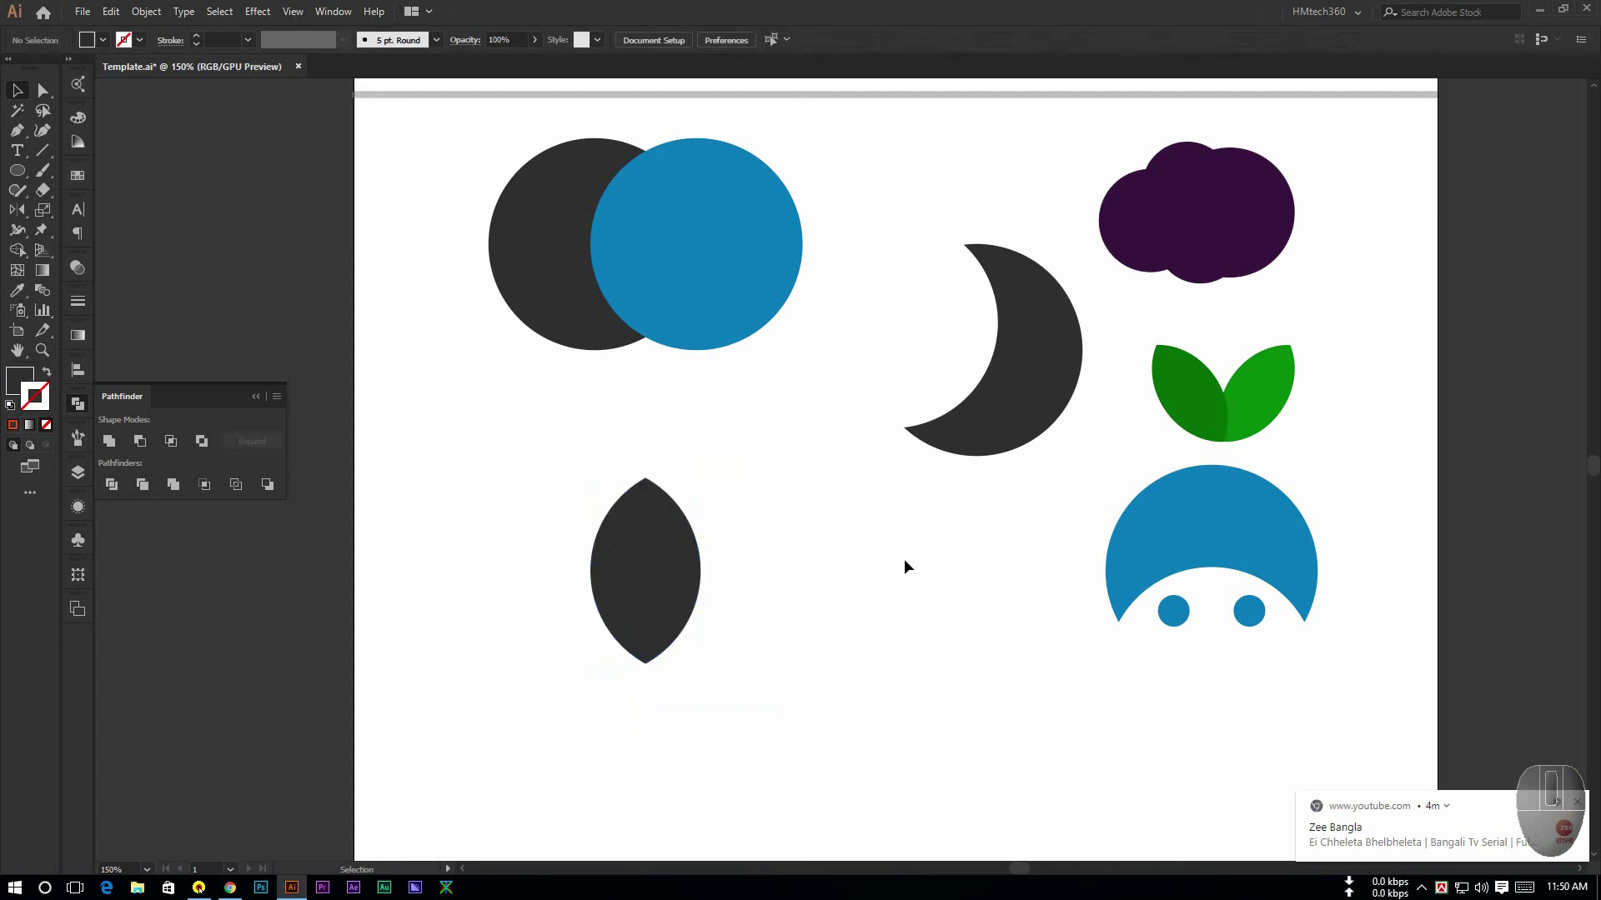
pyautogui.moveTo(903, 567); pyautogui.dragTo(743, 703)
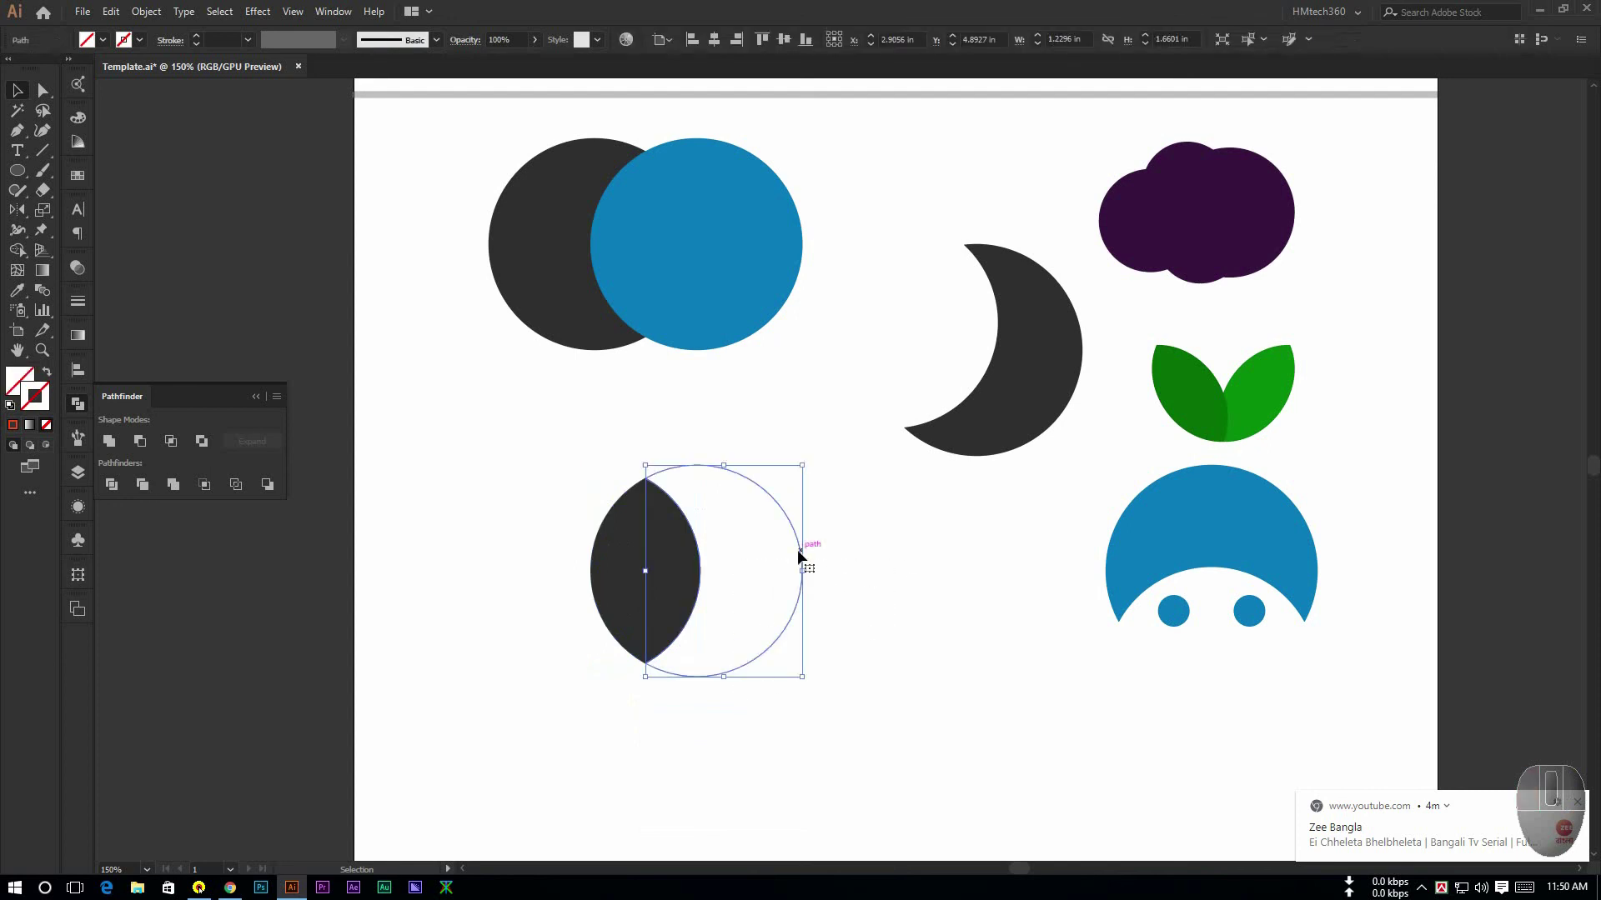
pyautogui.moveTo(797, 548); pyautogui.dragTo(832, 552)
# Fill the unfilled crescent with the dark colour of the lens shape using the Eyedropper
pyautogui.click(963, 580)
pyautogui.click(809, 631)
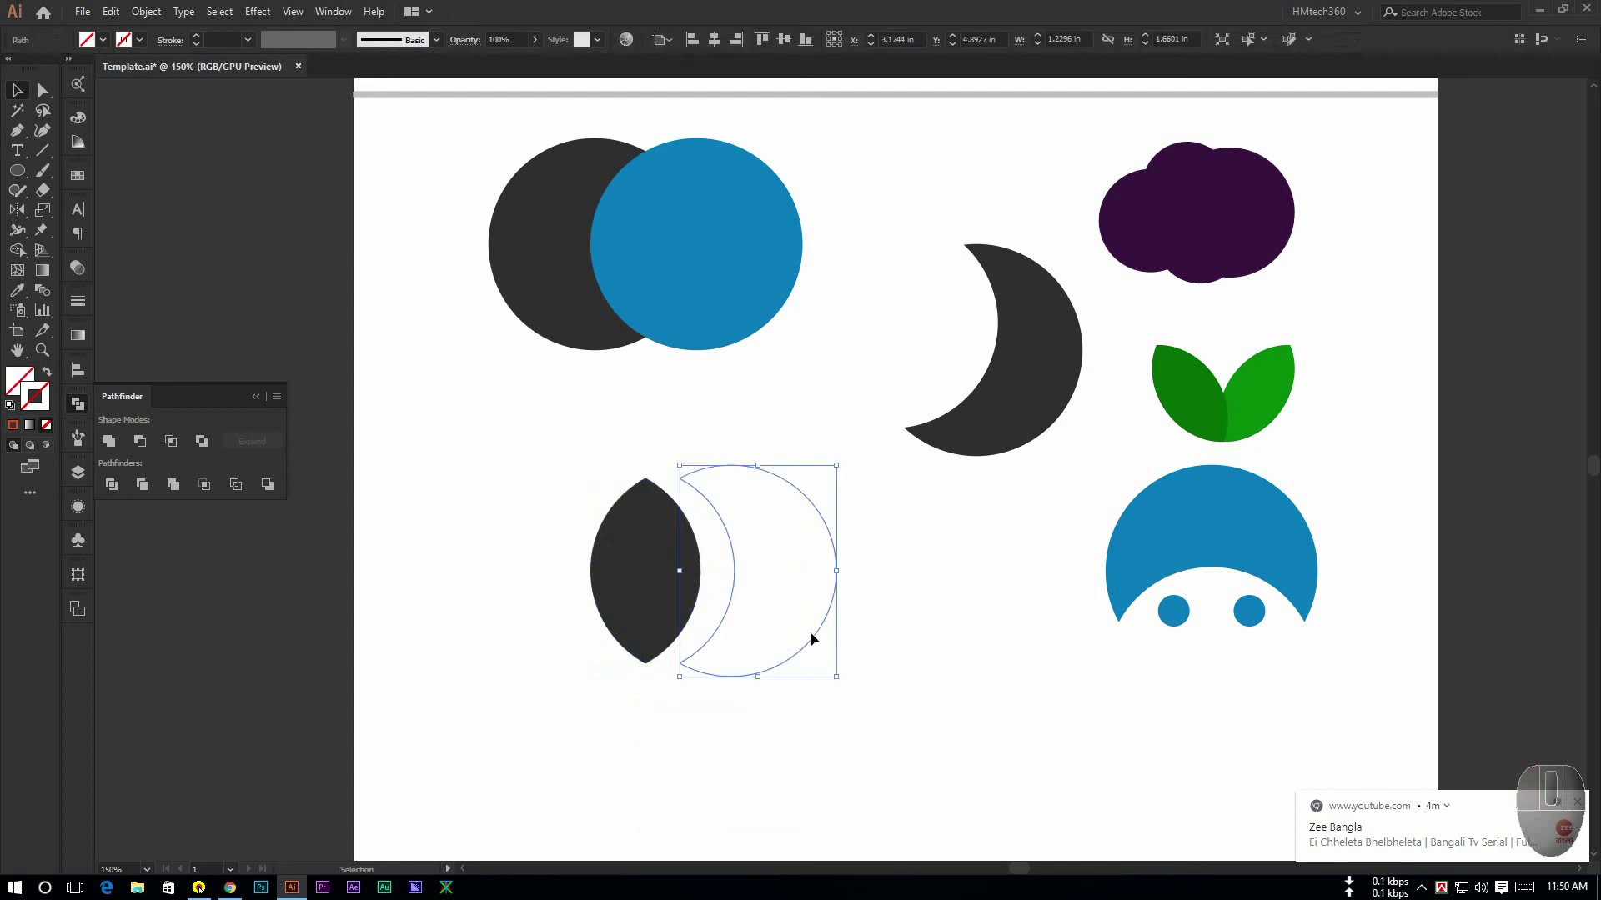
pyautogui.press('i')
pyautogui.click(672, 547)
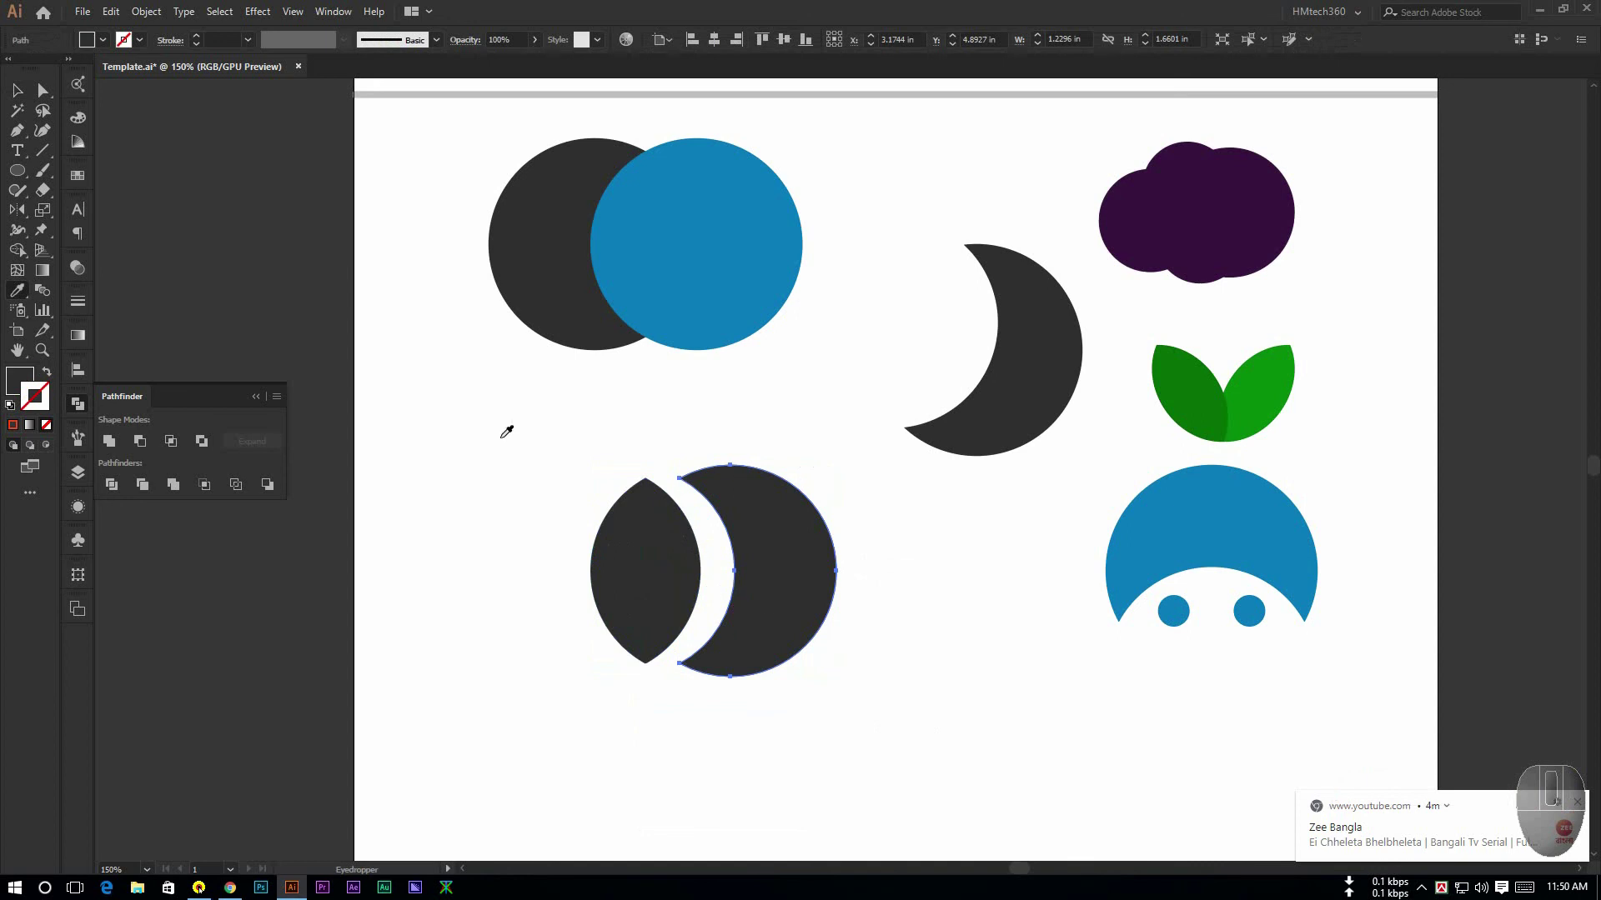
# Select the dark lens and crescent pieces left from the crop and delete them
pyautogui.click(18, 91)
pyautogui.moveTo(525, 461); pyautogui.dragTo(790, 697)
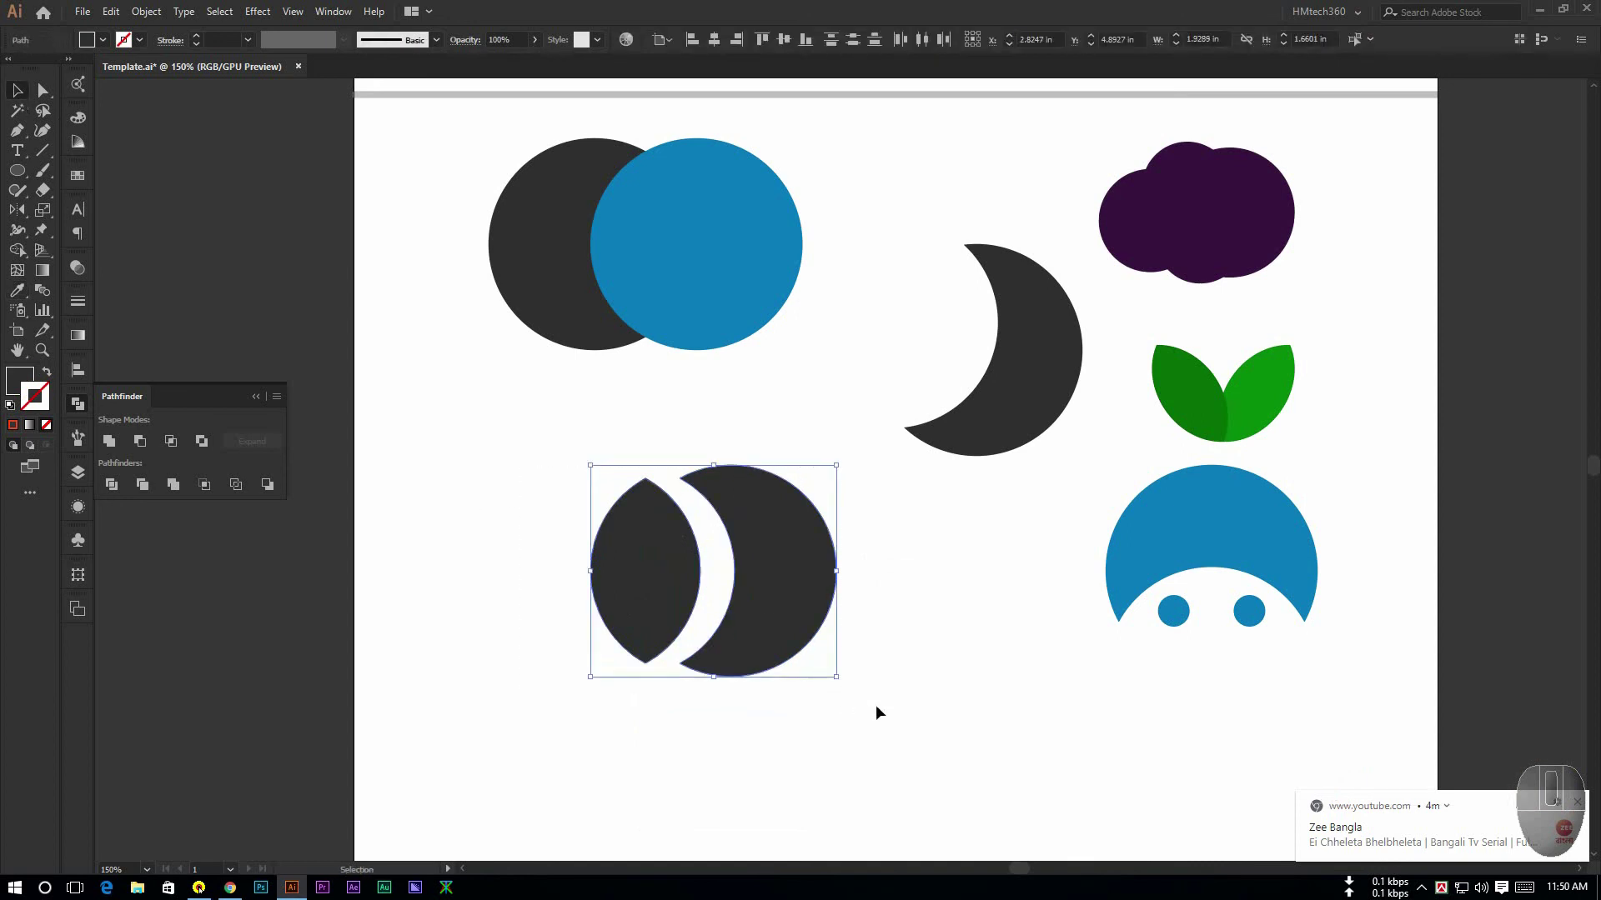
pyautogui.click(521, 665)
pyautogui.moveTo(520, 667); pyautogui.dragTo(823, 498)
pyautogui.press('Delete')
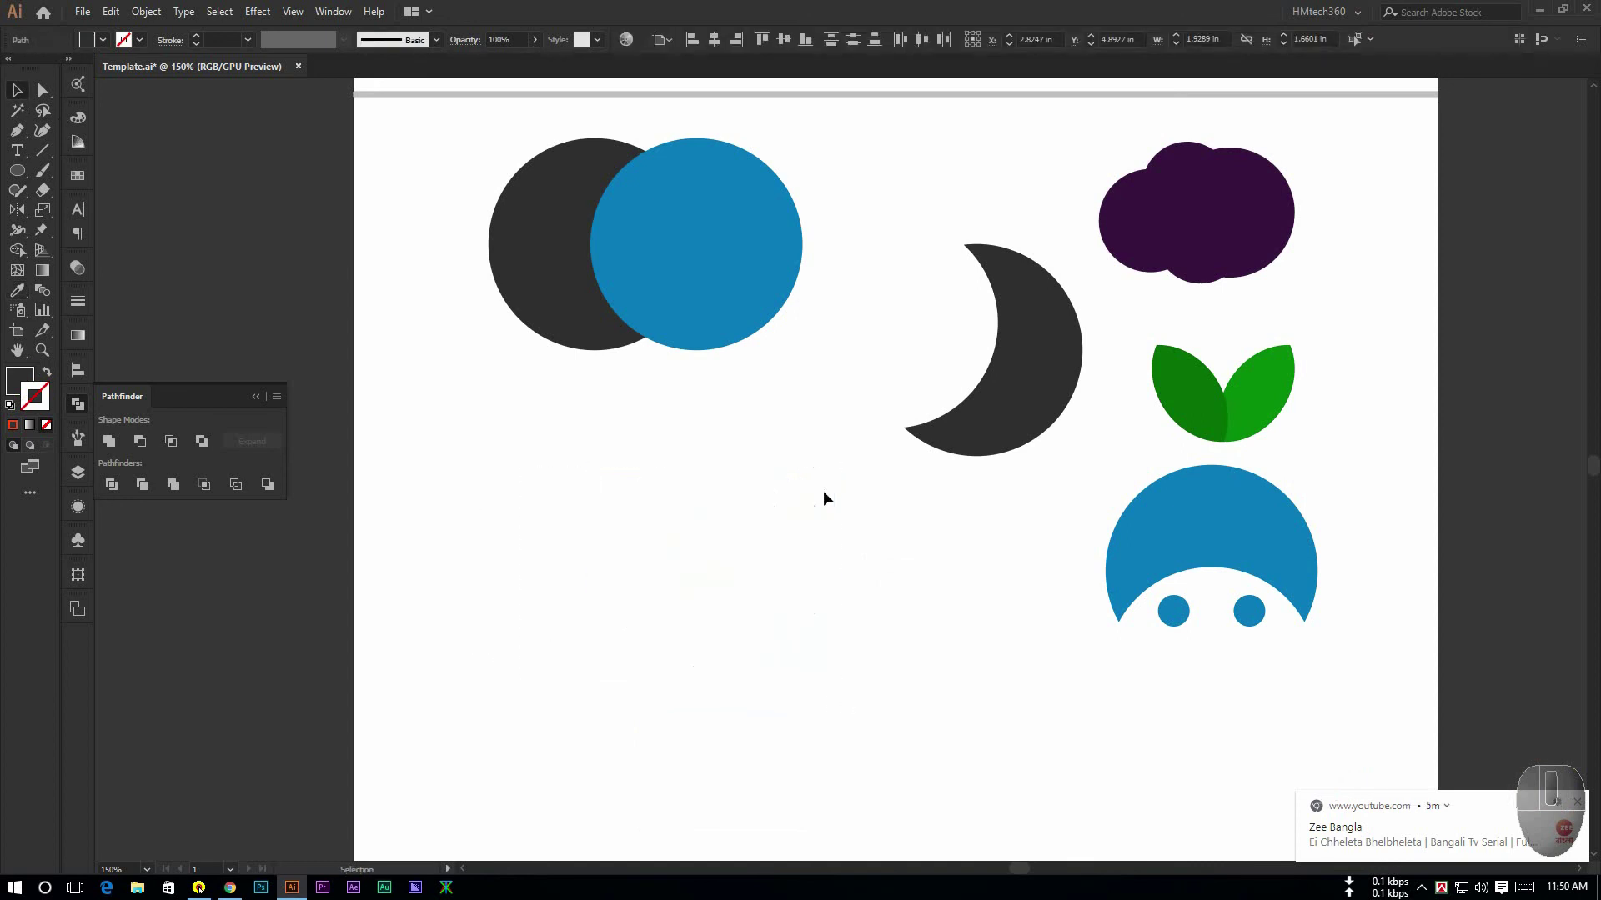
# Duplicate the overlapping dark and blue circles below the originals and select both copies
pyautogui.moveTo(427, 378); pyautogui.dragTo(675, 591)
pyautogui.click(646, 436)
pyautogui.moveTo(646, 436); pyautogui.dragTo(651, 434)
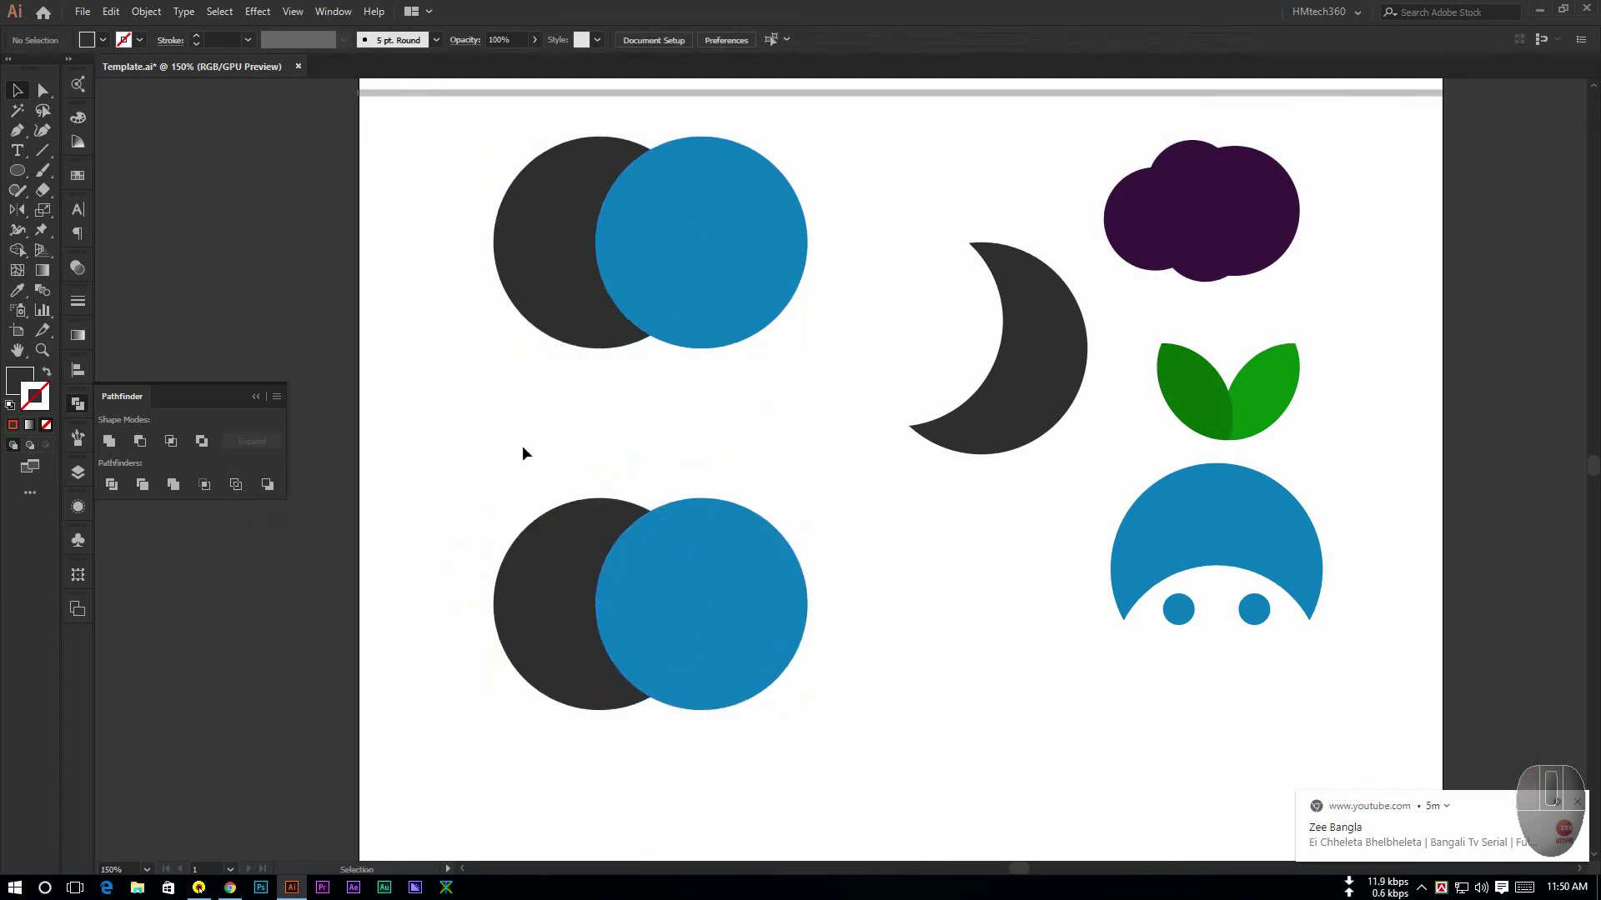
pyautogui.moveTo(464, 458); pyautogui.dragTo(892, 745)
pyautogui.click(864, 705)
pyautogui.moveTo(441, 433); pyautogui.dragTo(858, 744)
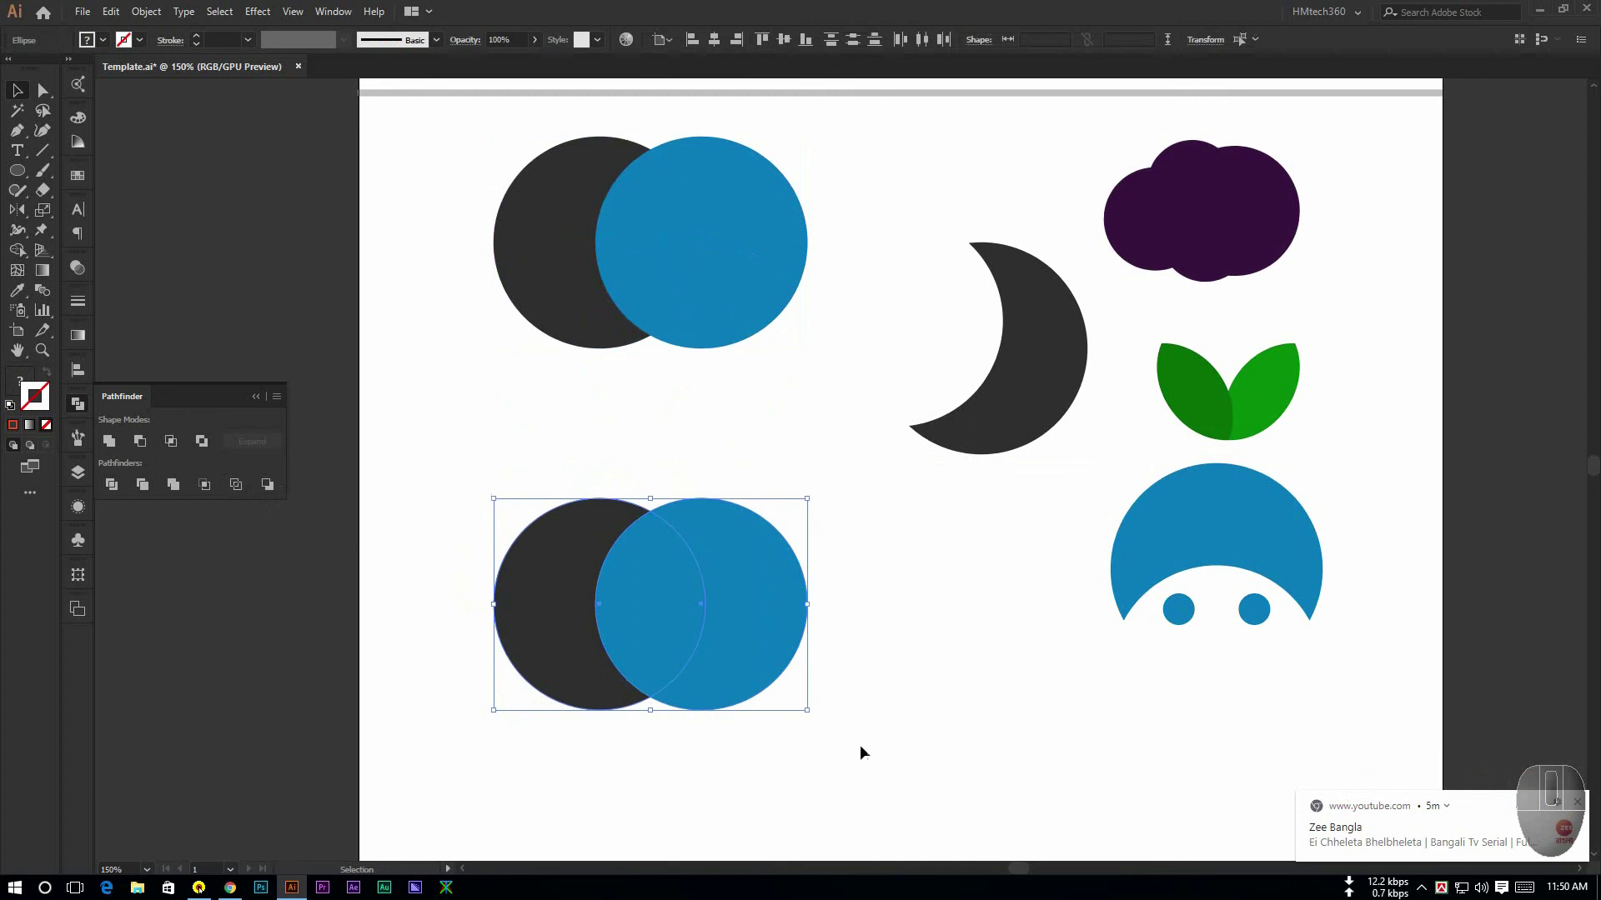
# Give the two copied circles a black 000000 stroke and remove their fill
pyautogui.doubleClick(37, 396)
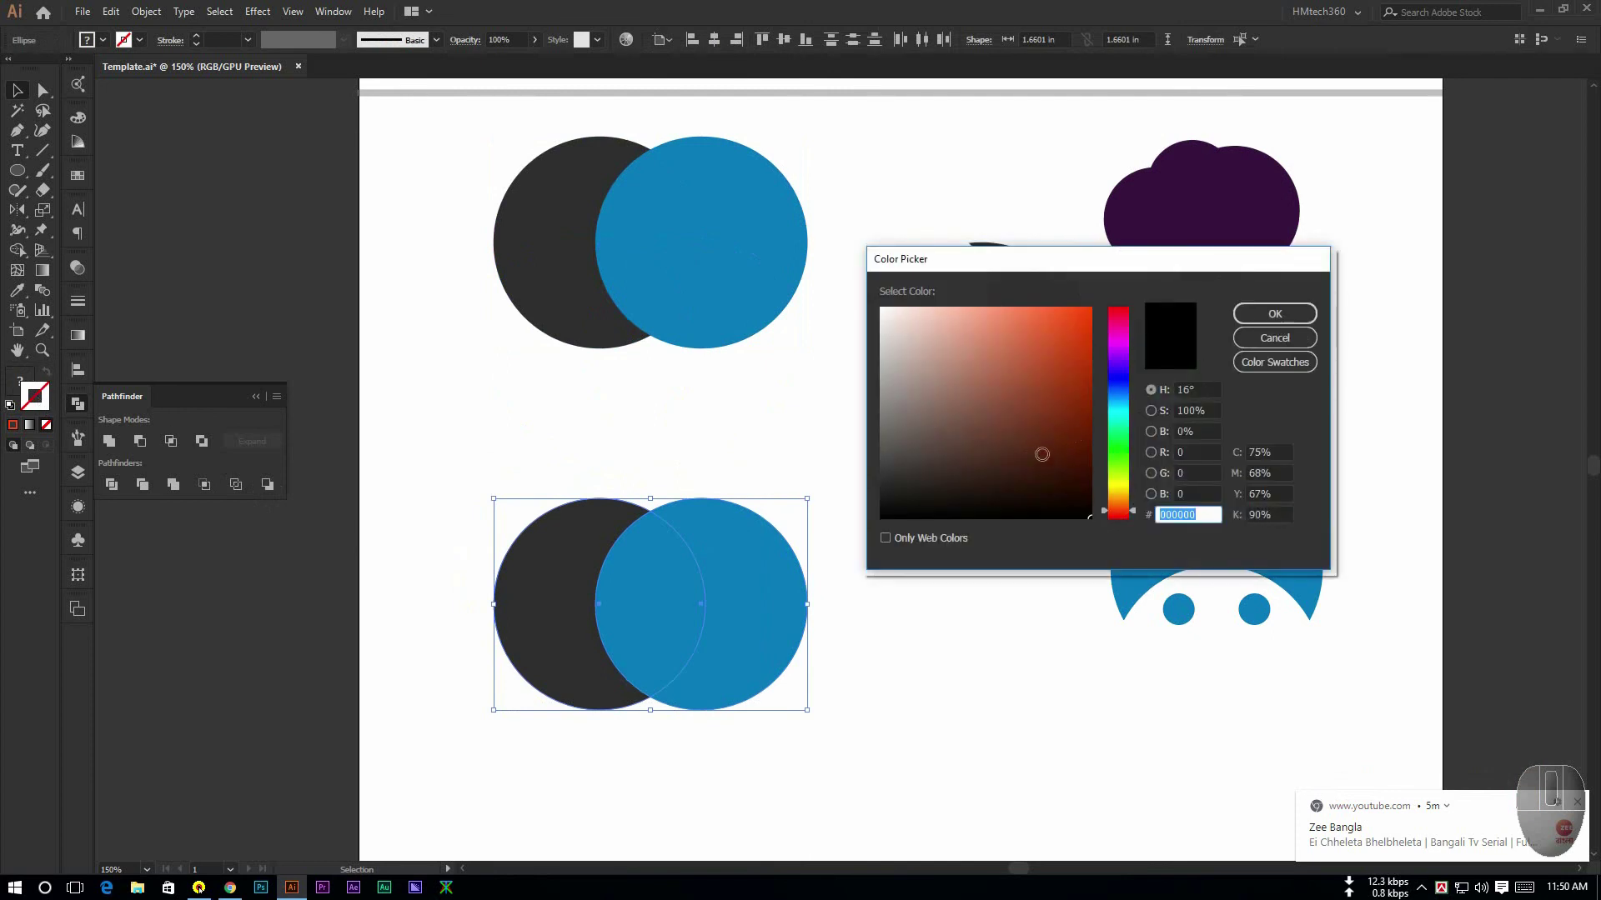
pyautogui.moveTo(948, 480); pyautogui.dragTo(882, 536)
pyautogui.click(1274, 314)
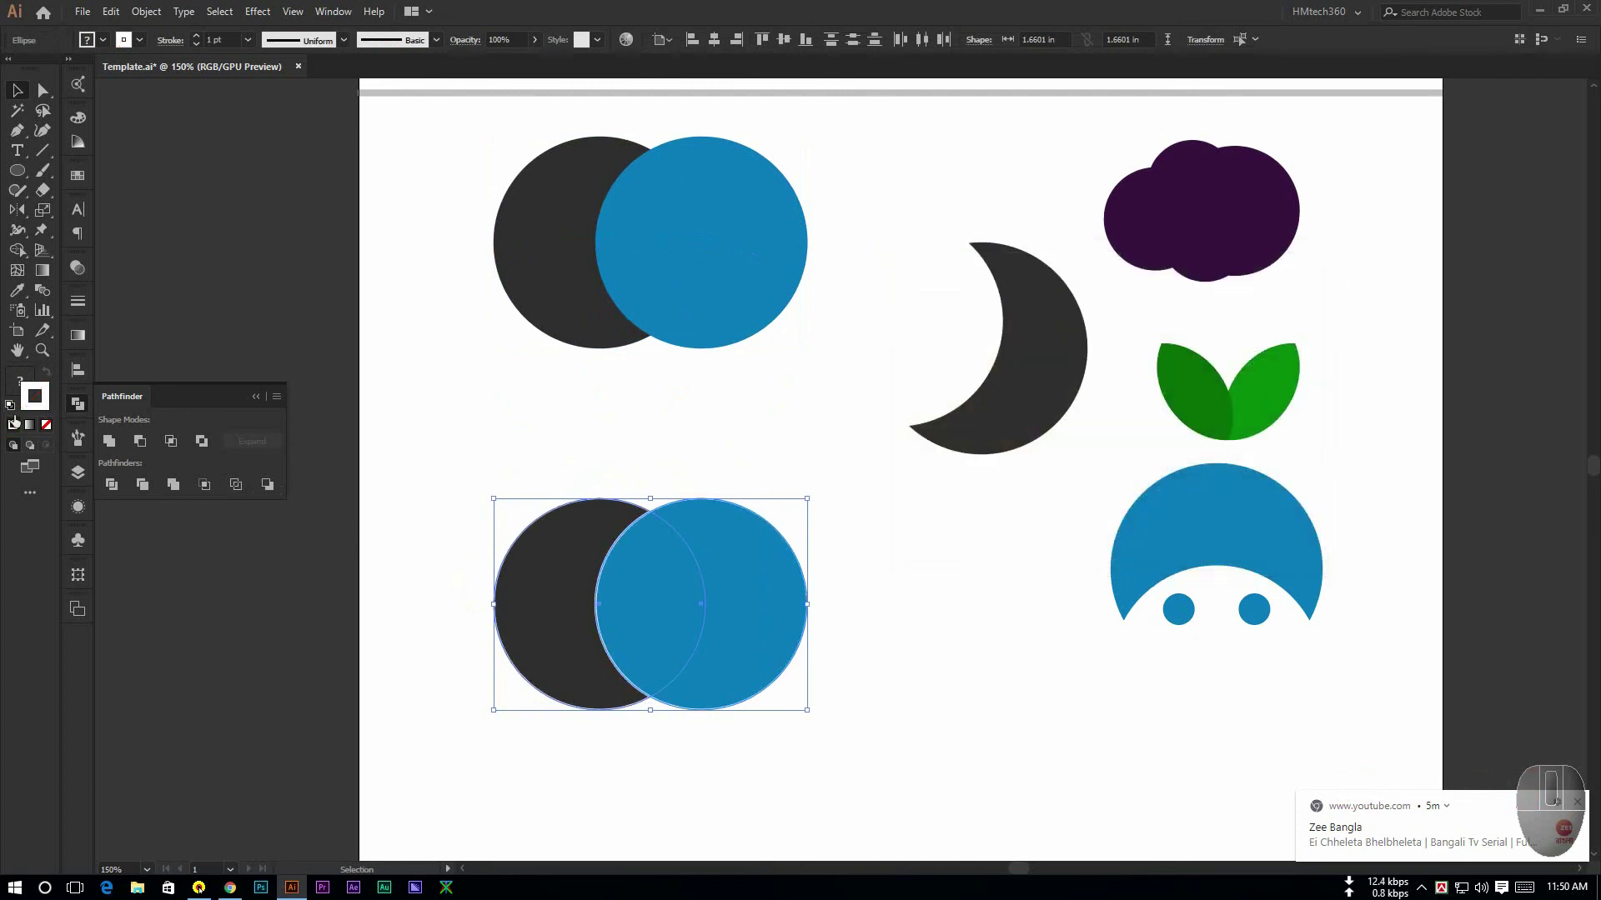
pyautogui.doubleClick(37, 397)
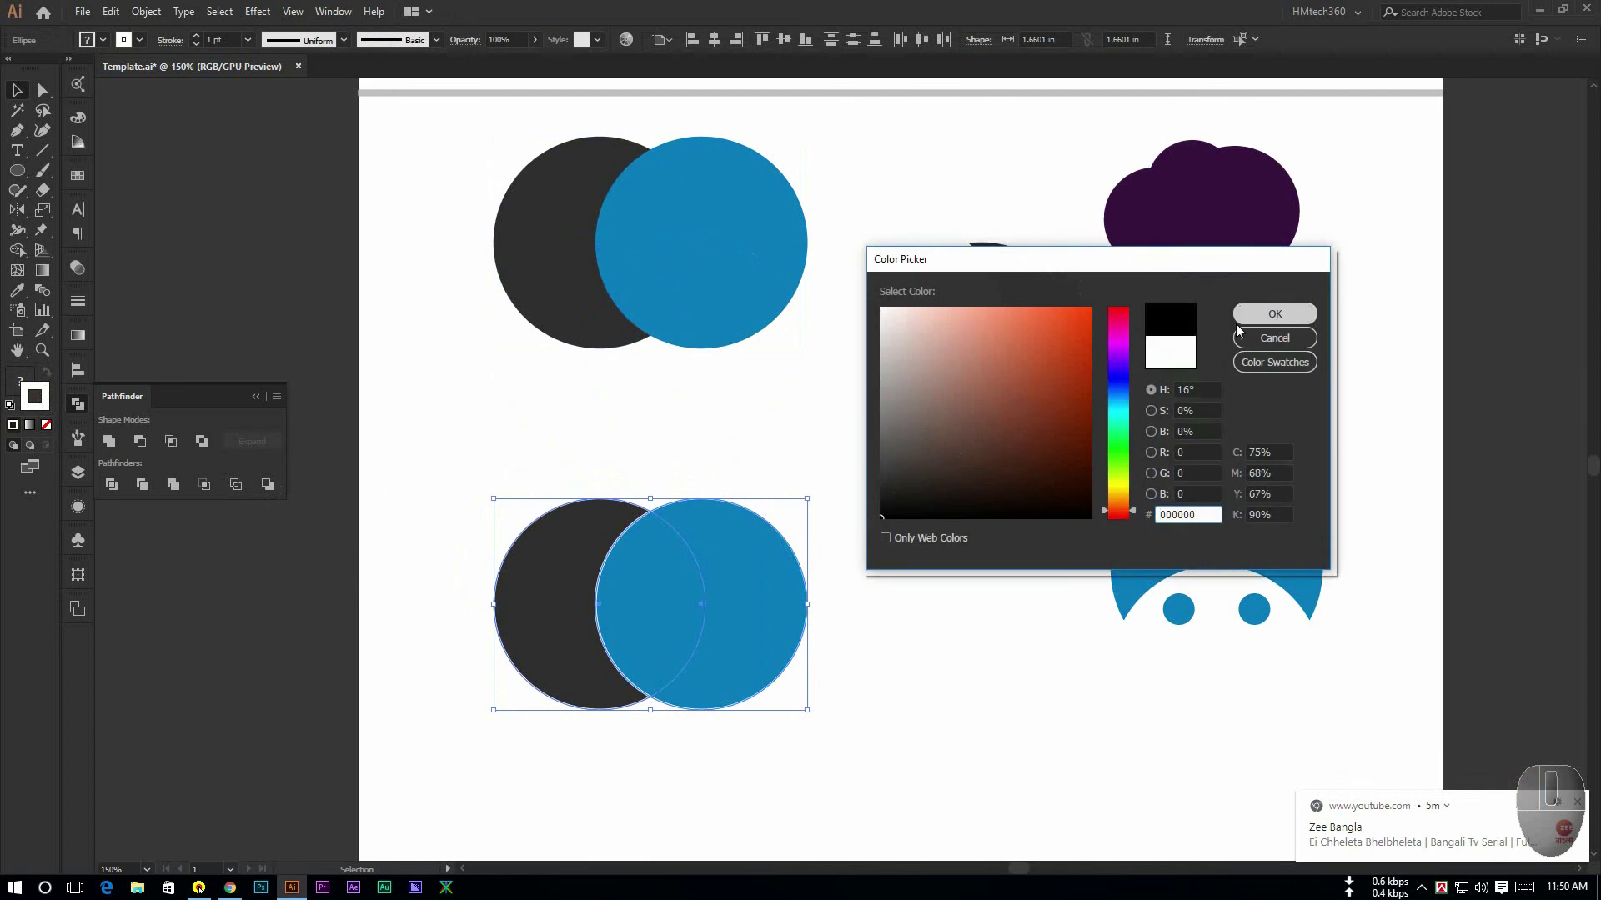
pyautogui.click(1269, 317)
pyautogui.click(18, 379)
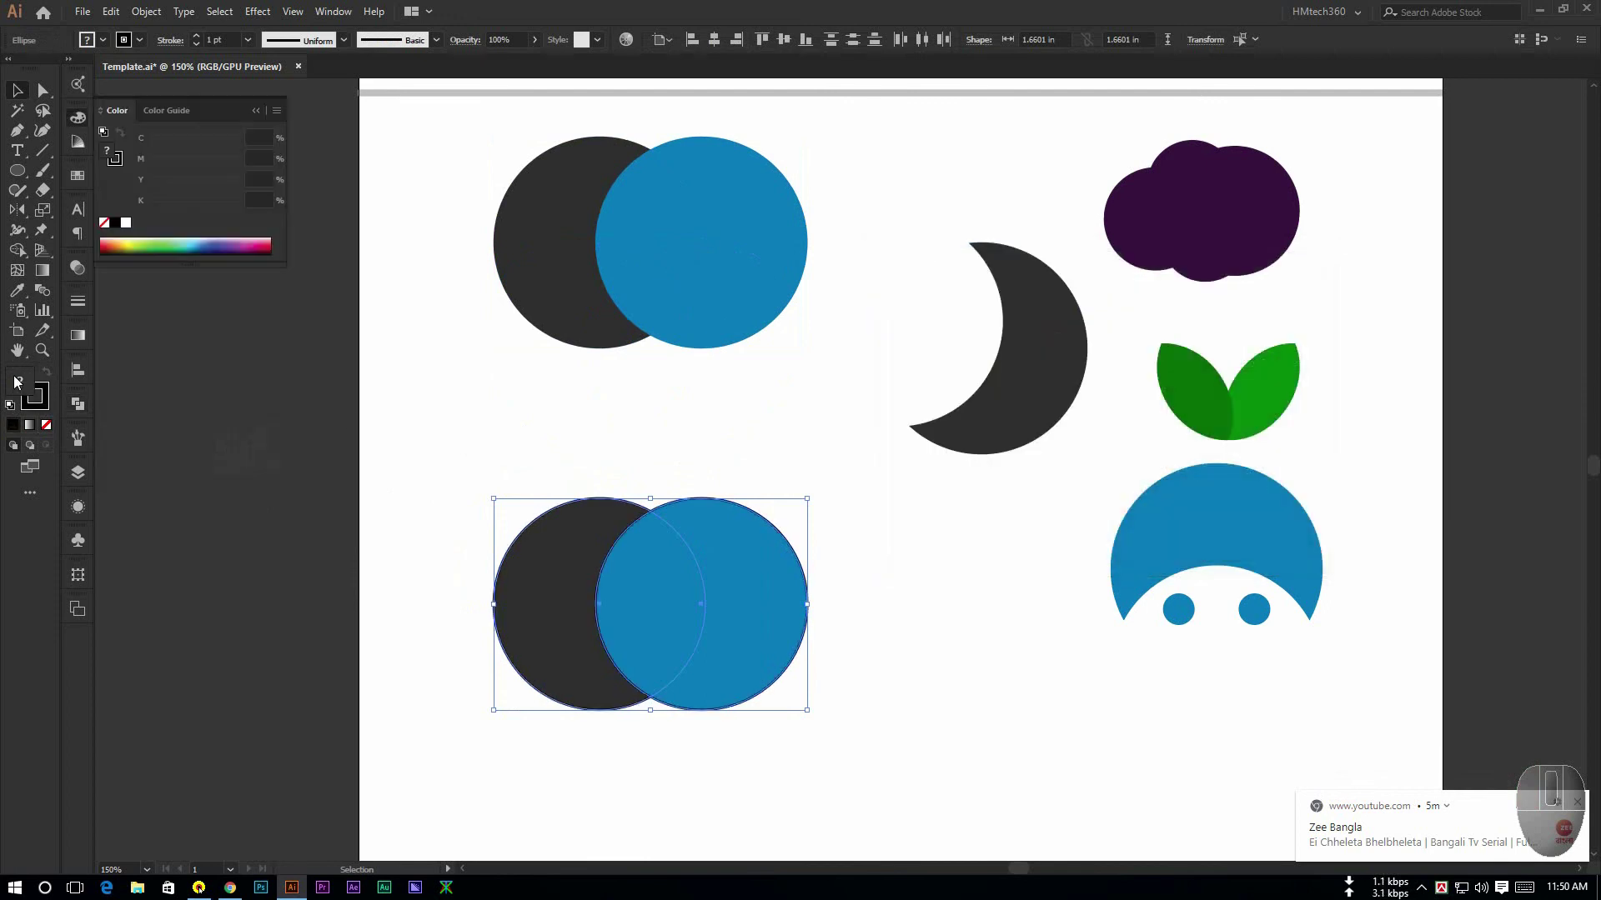
pyautogui.click(46, 424)
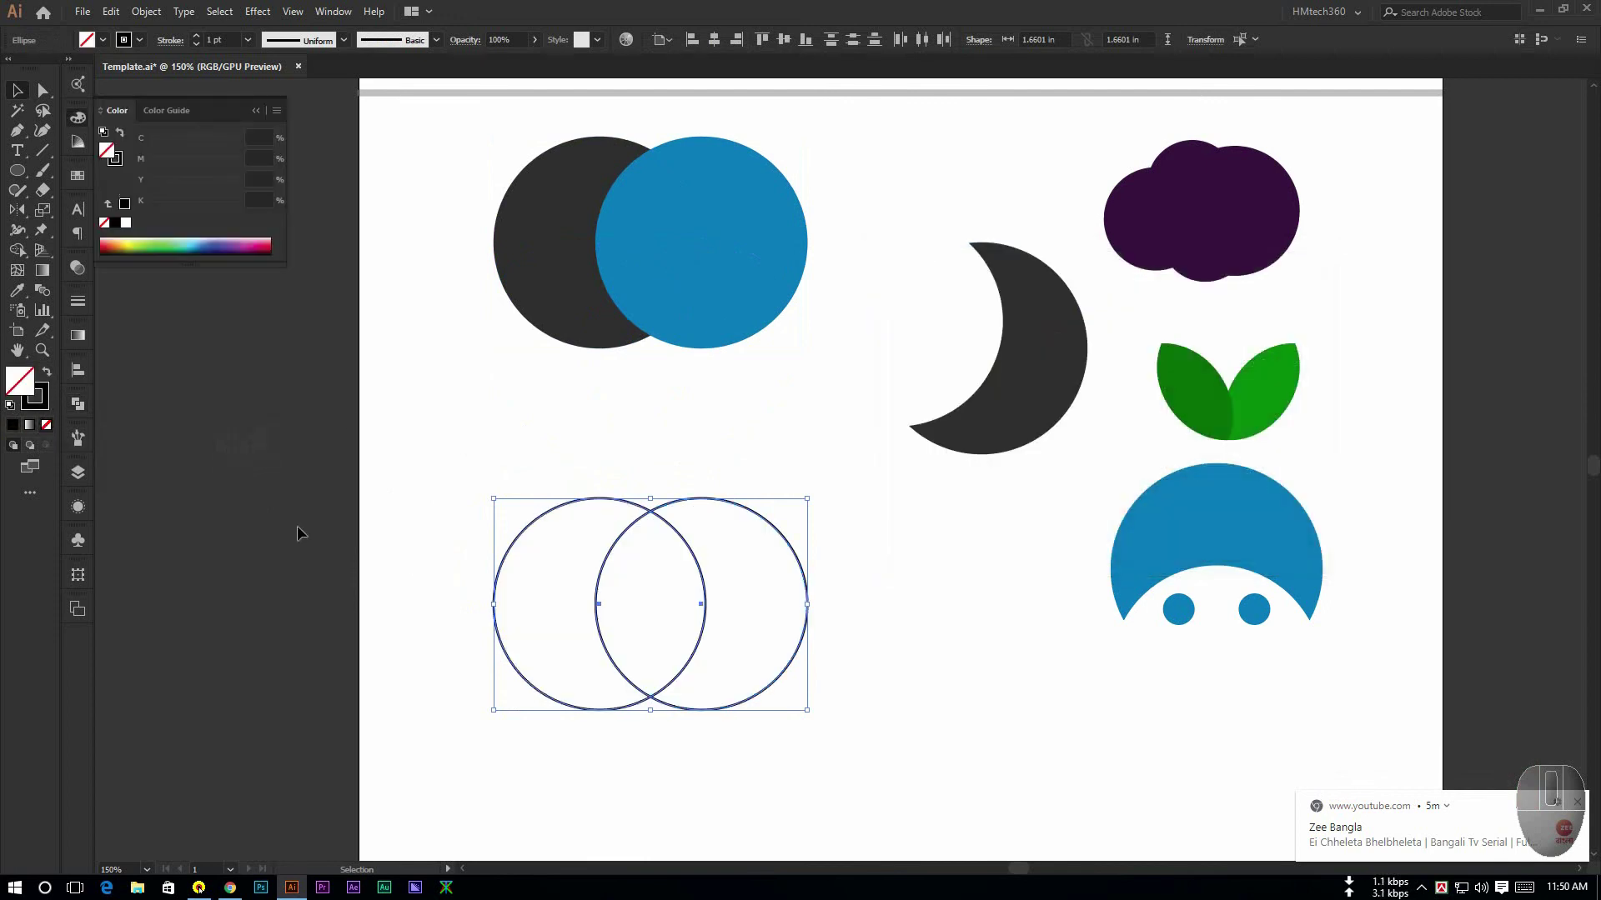
# Apply the Outline pathfinder to both unfilled circles and deselect the result
pyautogui.click(409, 484)
pyautogui.moveTo(408, 483); pyautogui.dragTo(926, 730)
pyautogui.click(77, 404)
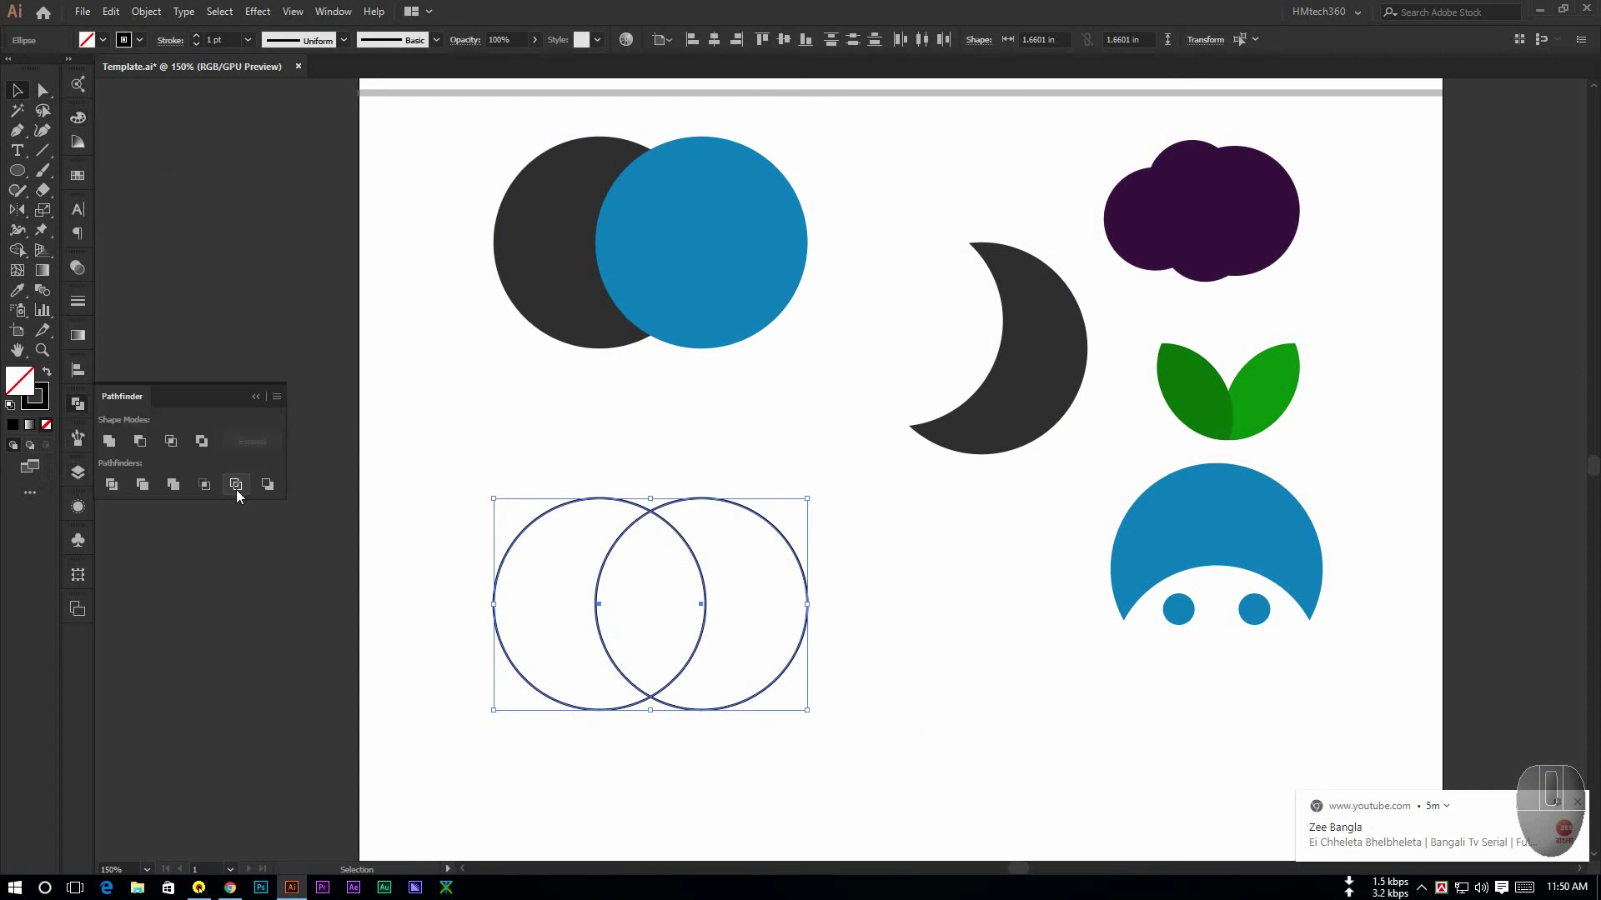
pyautogui.click(236, 485)
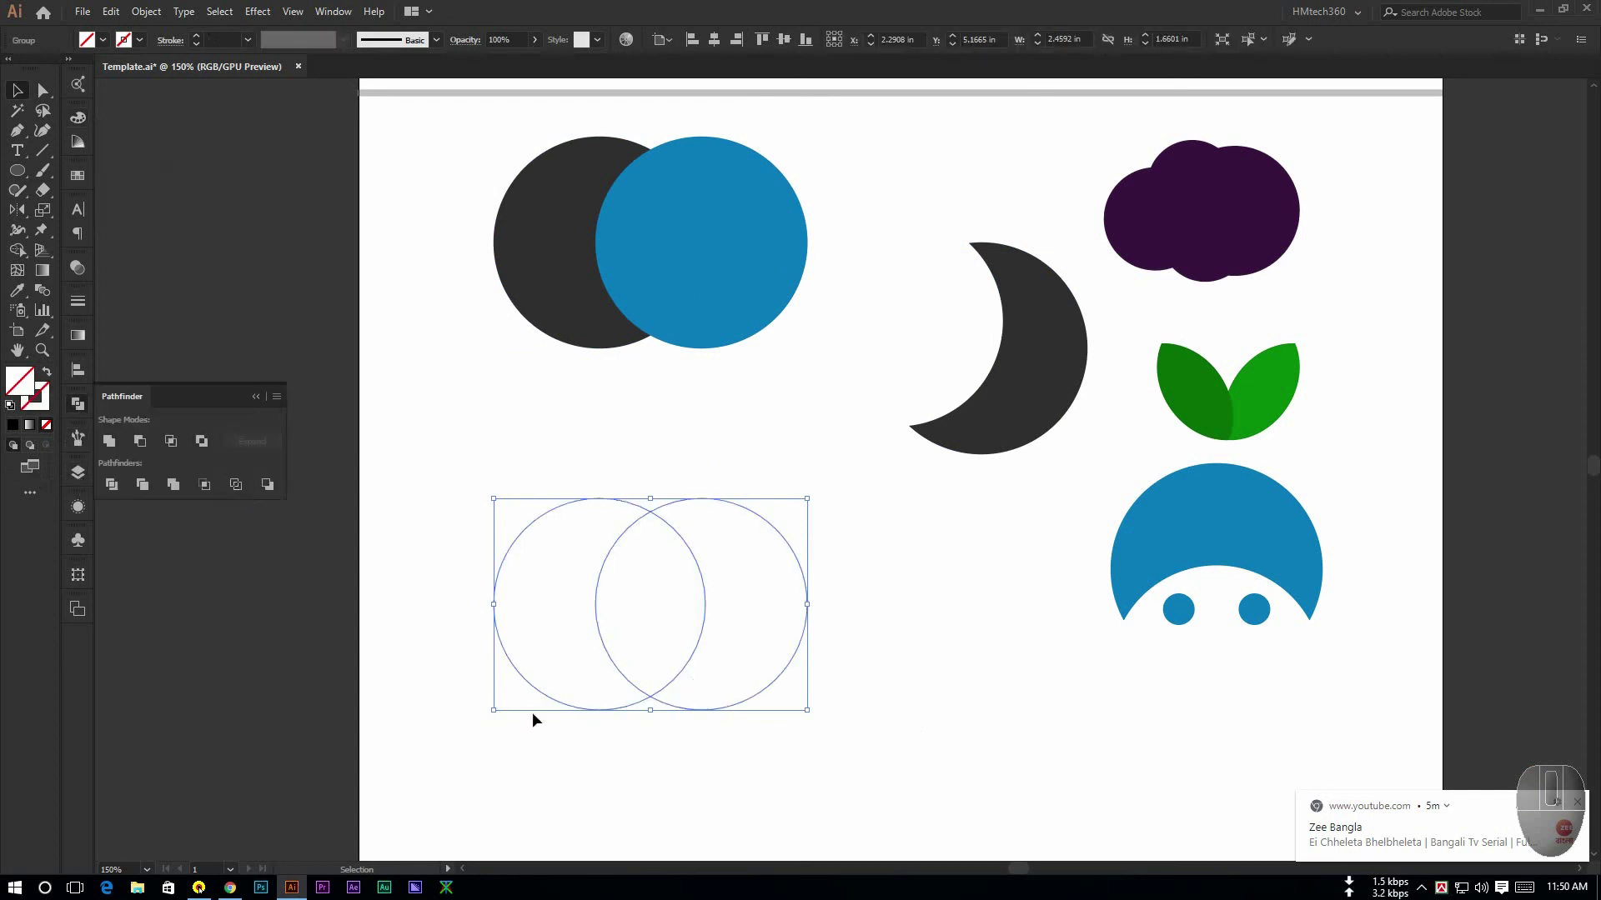
pyautogui.click(532, 717)
# Try moving the outlined circle group off the artboard and undo the move
pyautogui.scroll(2, 704, 584)
pyautogui.scroll(-1, 713, 572)
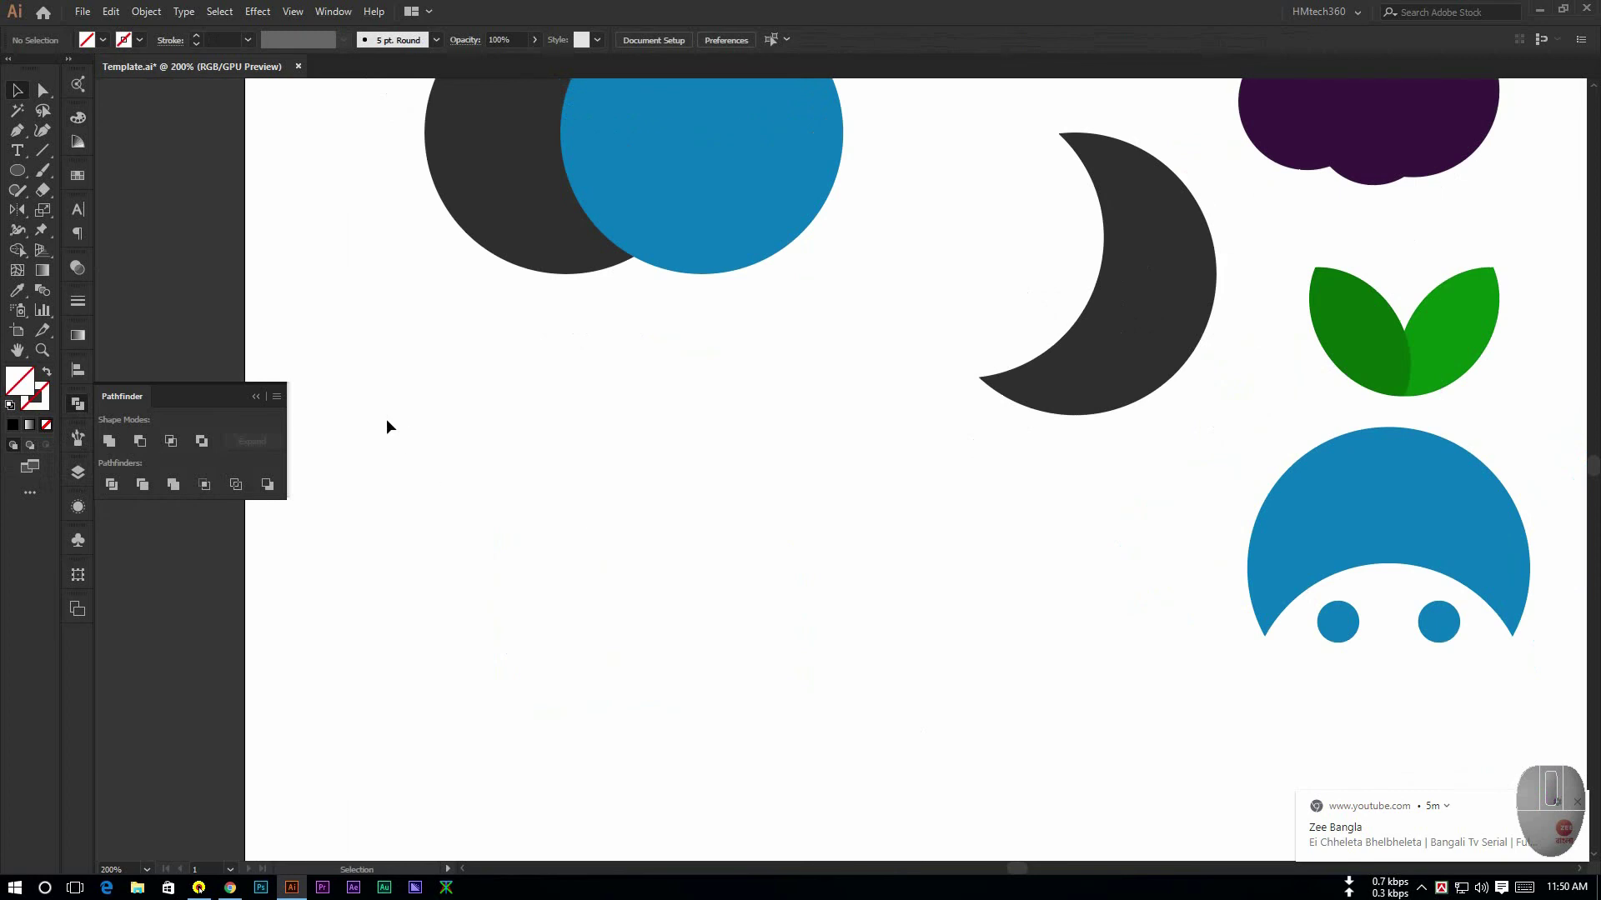
pyautogui.moveTo(387, 423); pyautogui.dragTo(906, 715)
pyautogui.scroll(-1, 905, 716)
pyautogui.moveTo(637, 593); pyautogui.dragTo(723, 541)
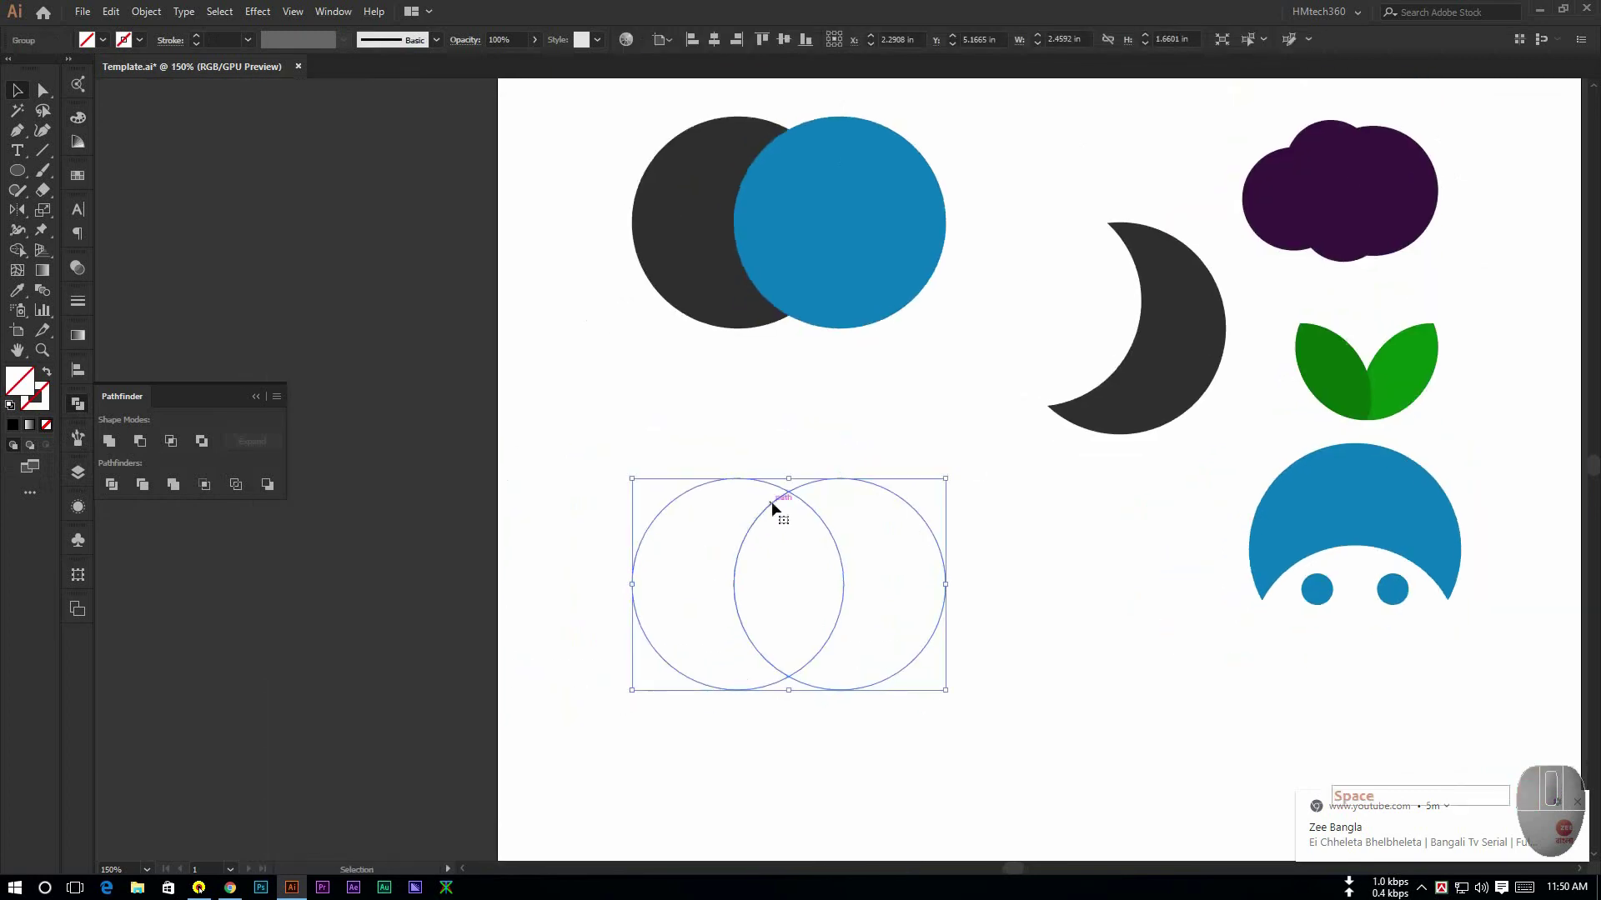
pyautogui.moveTo(808, 483); pyautogui.dragTo(400, 530)
pyautogui.click(452, 397)
pyautogui.hotkey('ctrl', 'z')
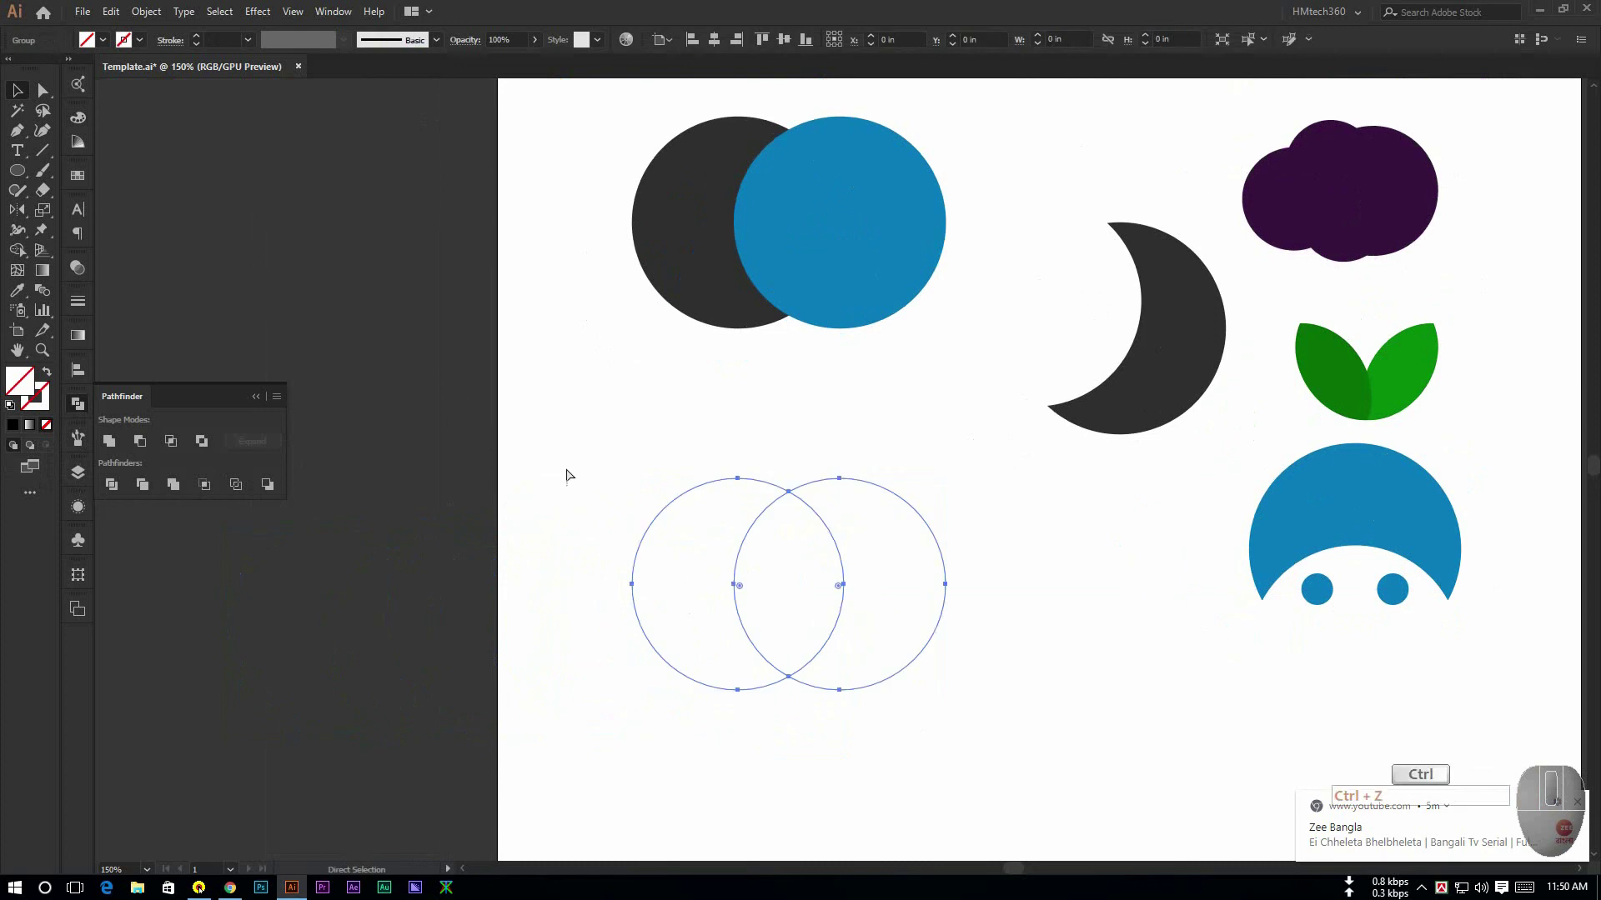
# Select the outlined circle group and set its stroke colour to blue 1C91BA
pyautogui.moveTo(527, 537); pyautogui.dragTo(921, 728)
pyautogui.doubleClick(35, 411)
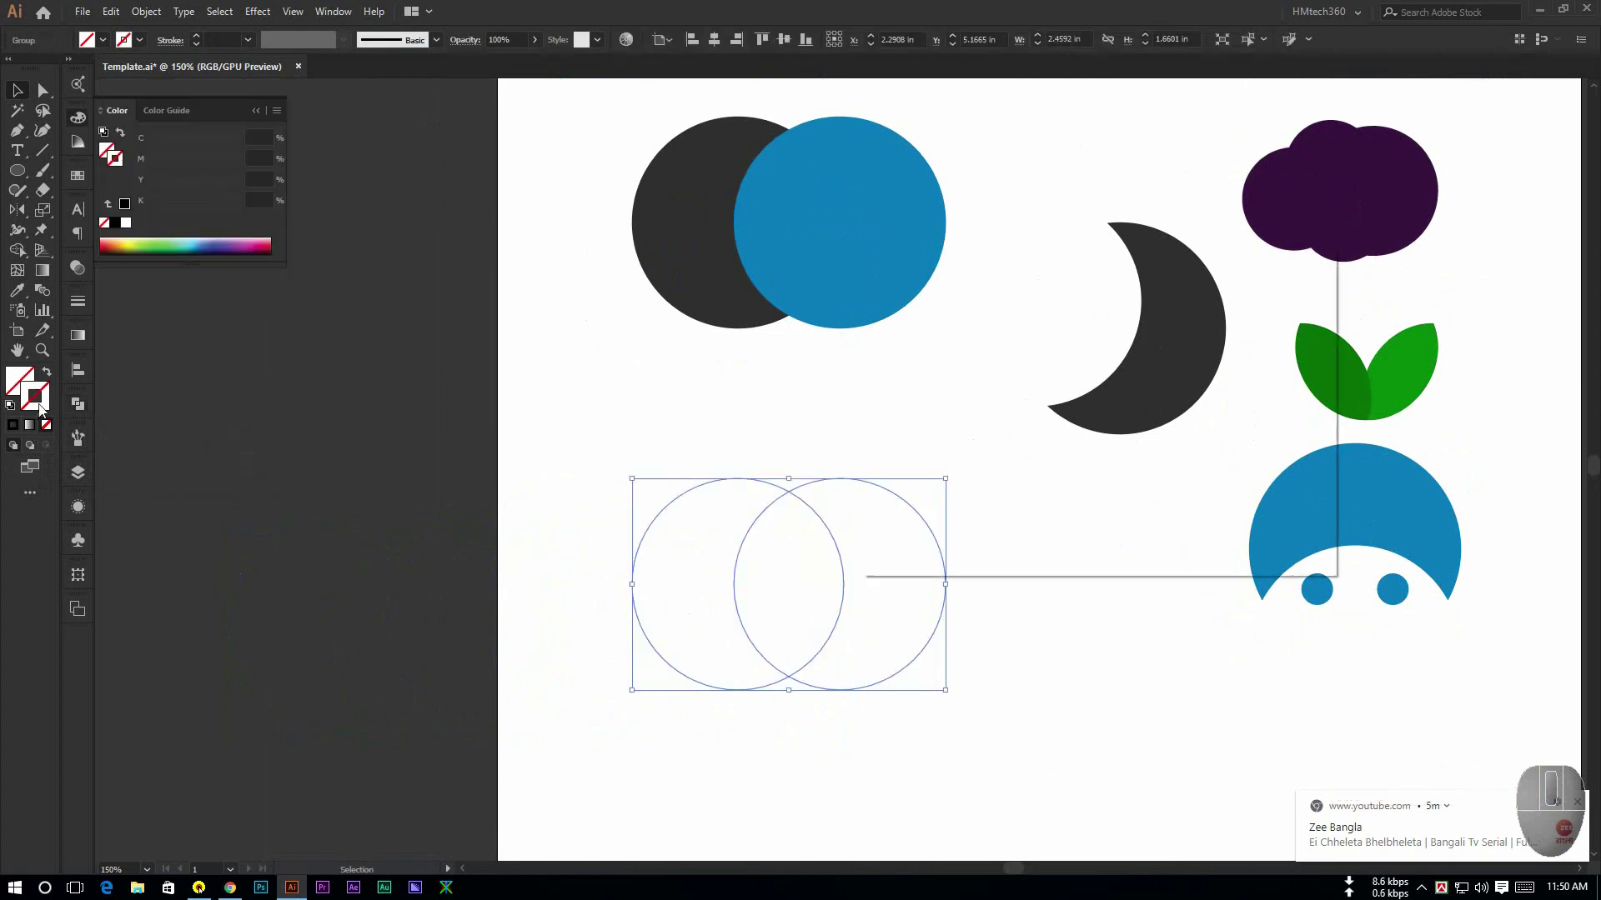
pyautogui.moveTo(1039, 380)
pyautogui.mouseDown()
pyautogui.moveTo(1050, 396)
pyautogui.moveTo(1060, 364)
pyautogui.moveTo(1125, 409)
pyautogui.mouseUp()
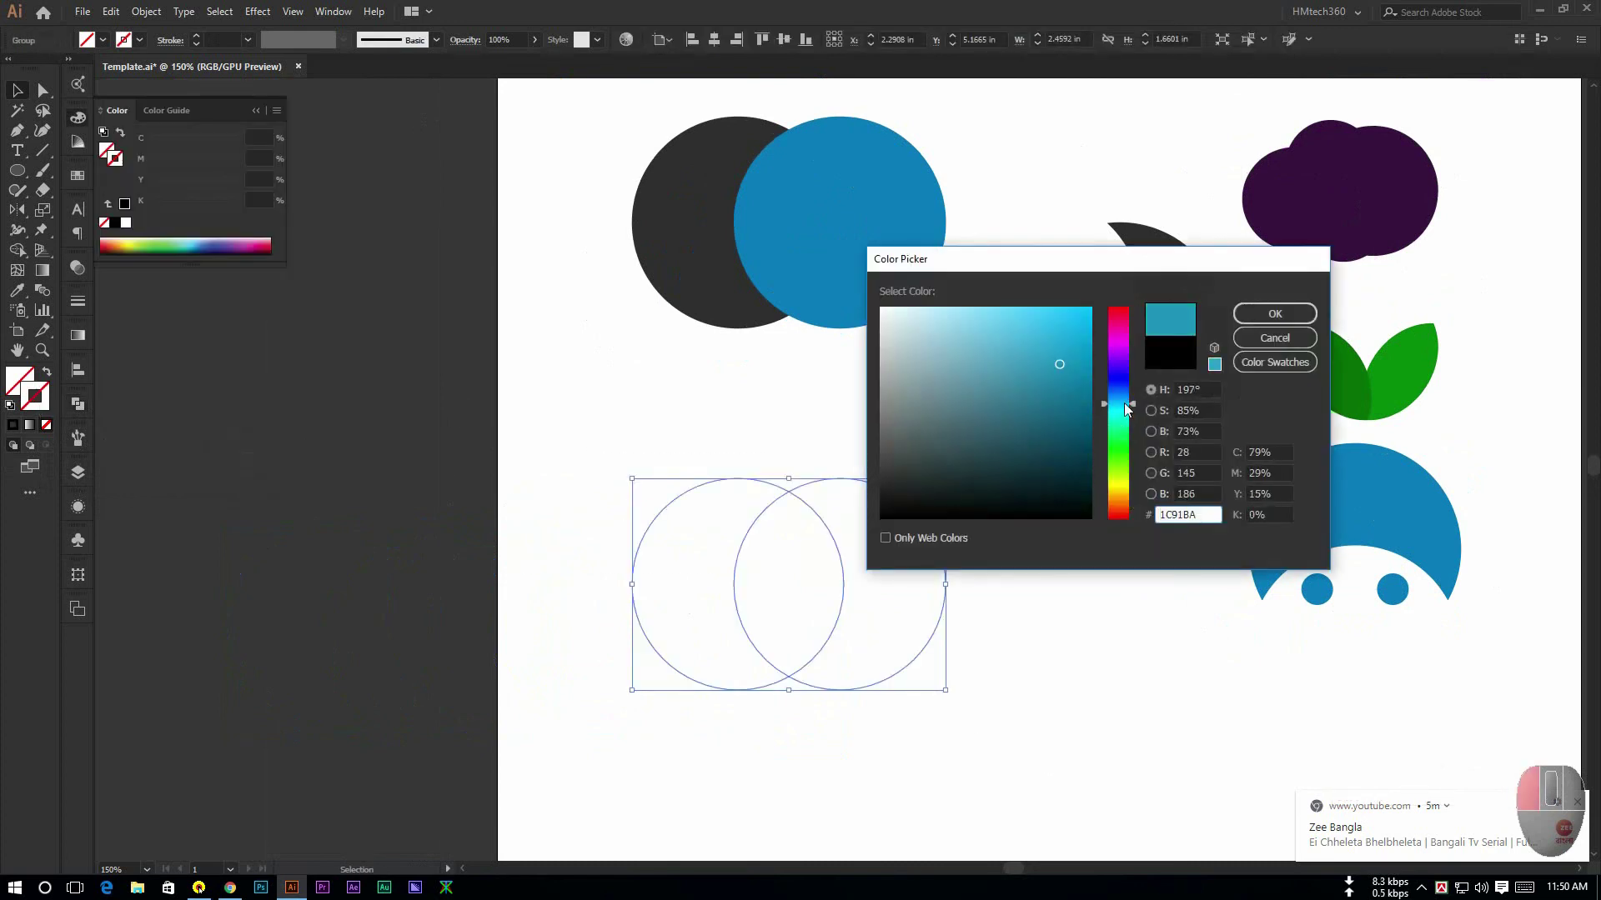
pyautogui.click(1263, 315)
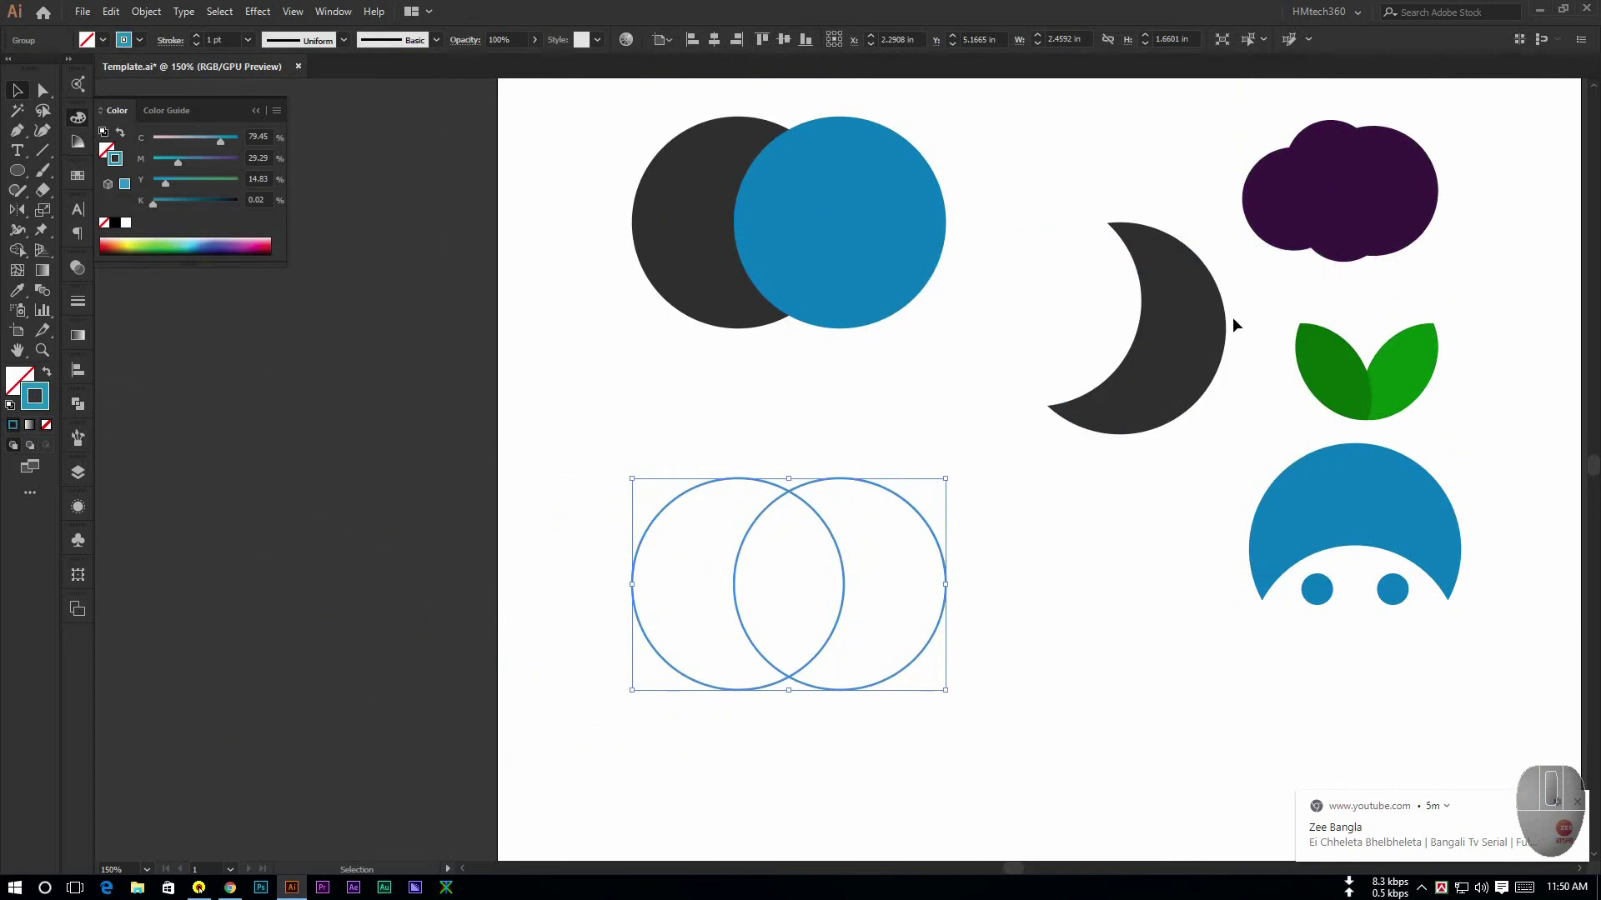
pyautogui.click(959, 630)
# Ungroup the blue outlined circles and deselect the resulting paths
pyautogui.scroll(1, 887, 605)
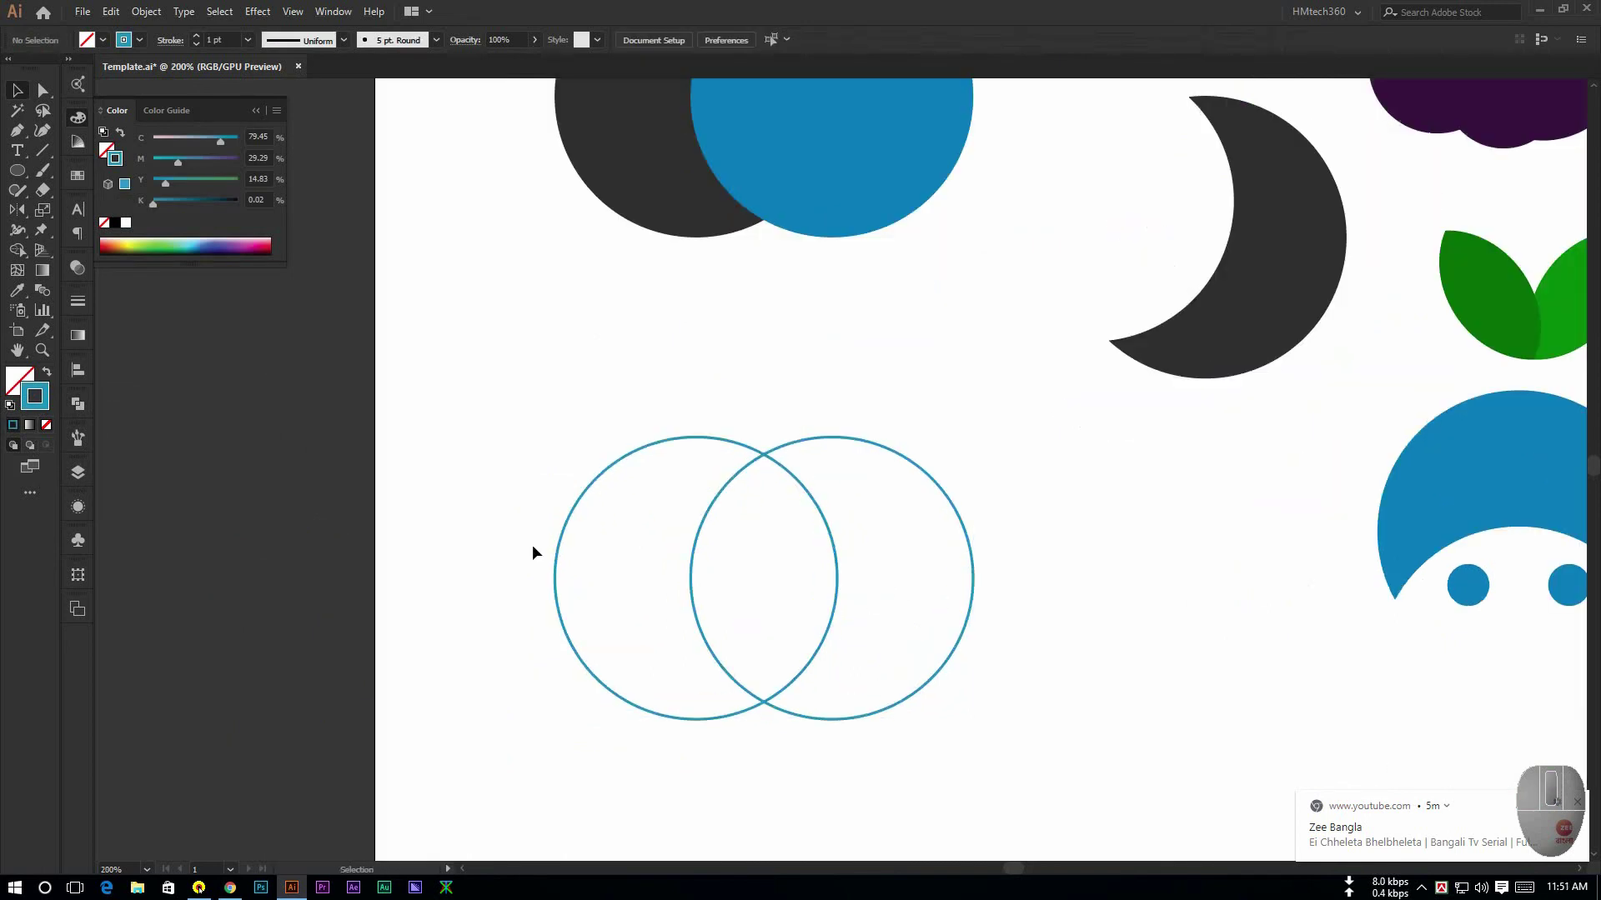
pyautogui.moveTo(977, 550); pyautogui.dragTo(1055, 560)
pyautogui.hotkey('ctrl', 'z')
pyautogui.rightClick(944, 506)
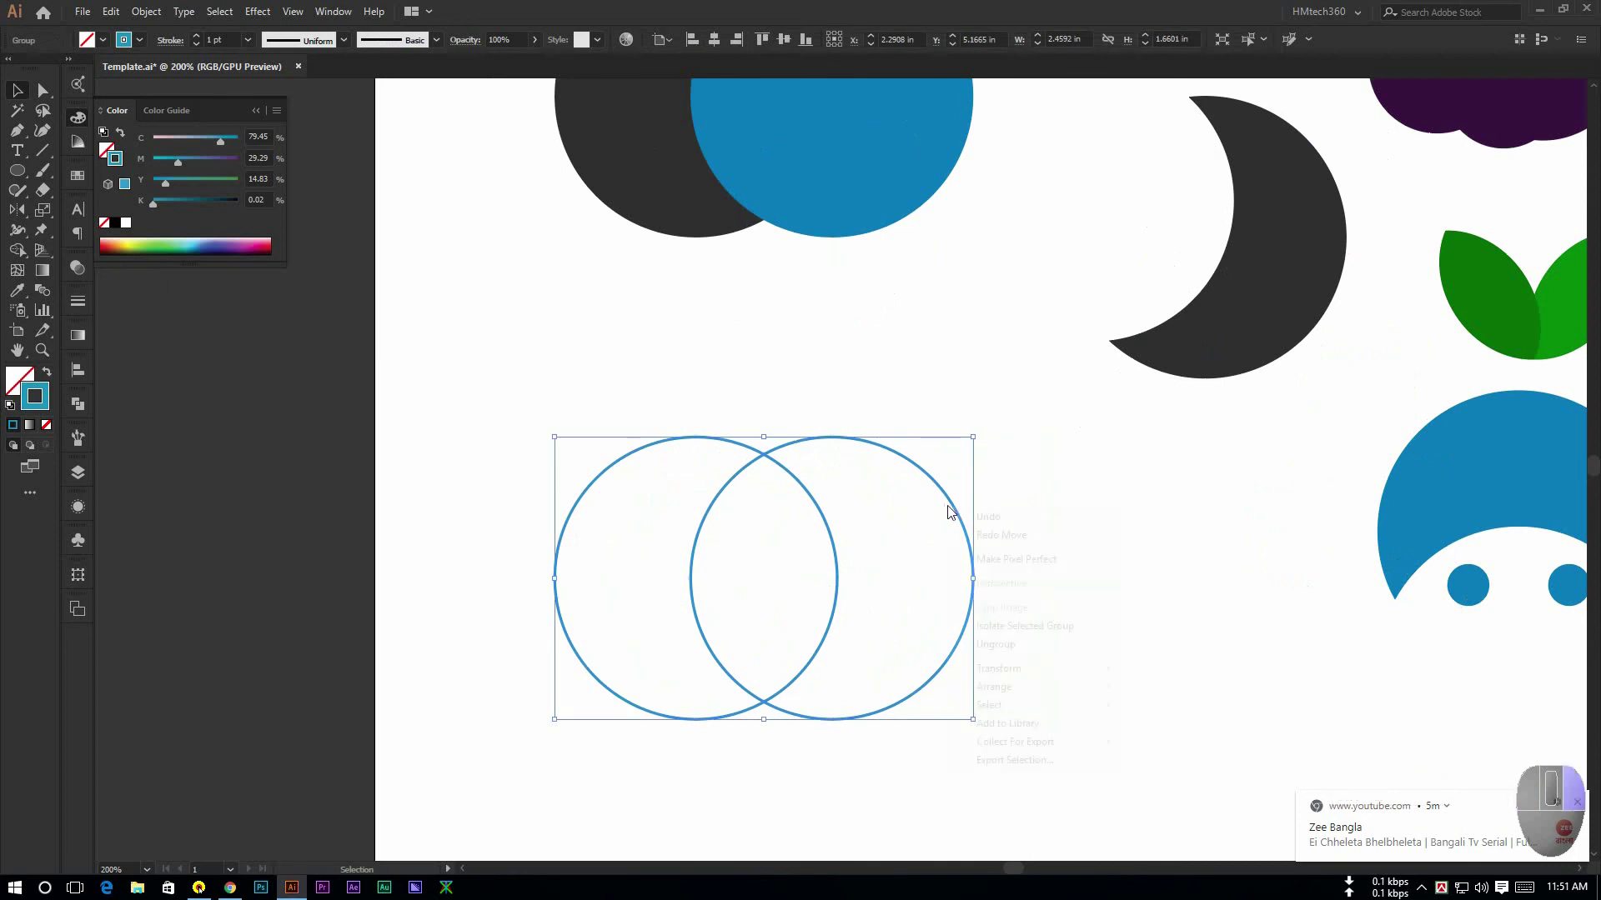
pyautogui.click(983, 570)
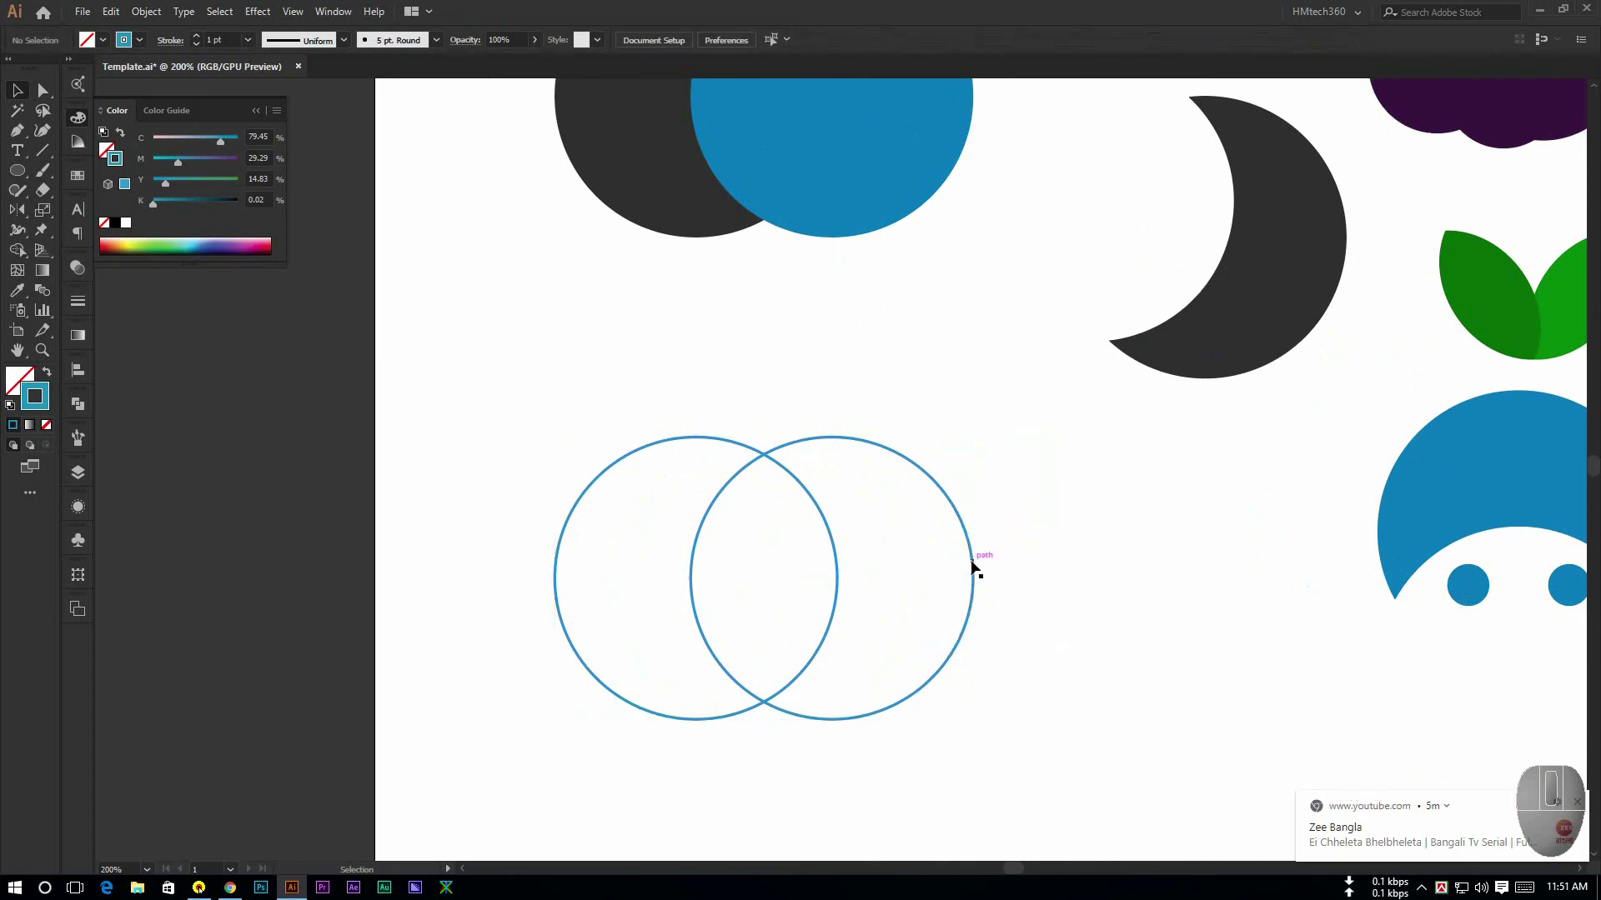
# Separate the four blue arcs by moving the two outer arcs outward and the two inner arcs slightly apart
pyautogui.moveTo(972, 561); pyautogui.dragTo(1124, 563)
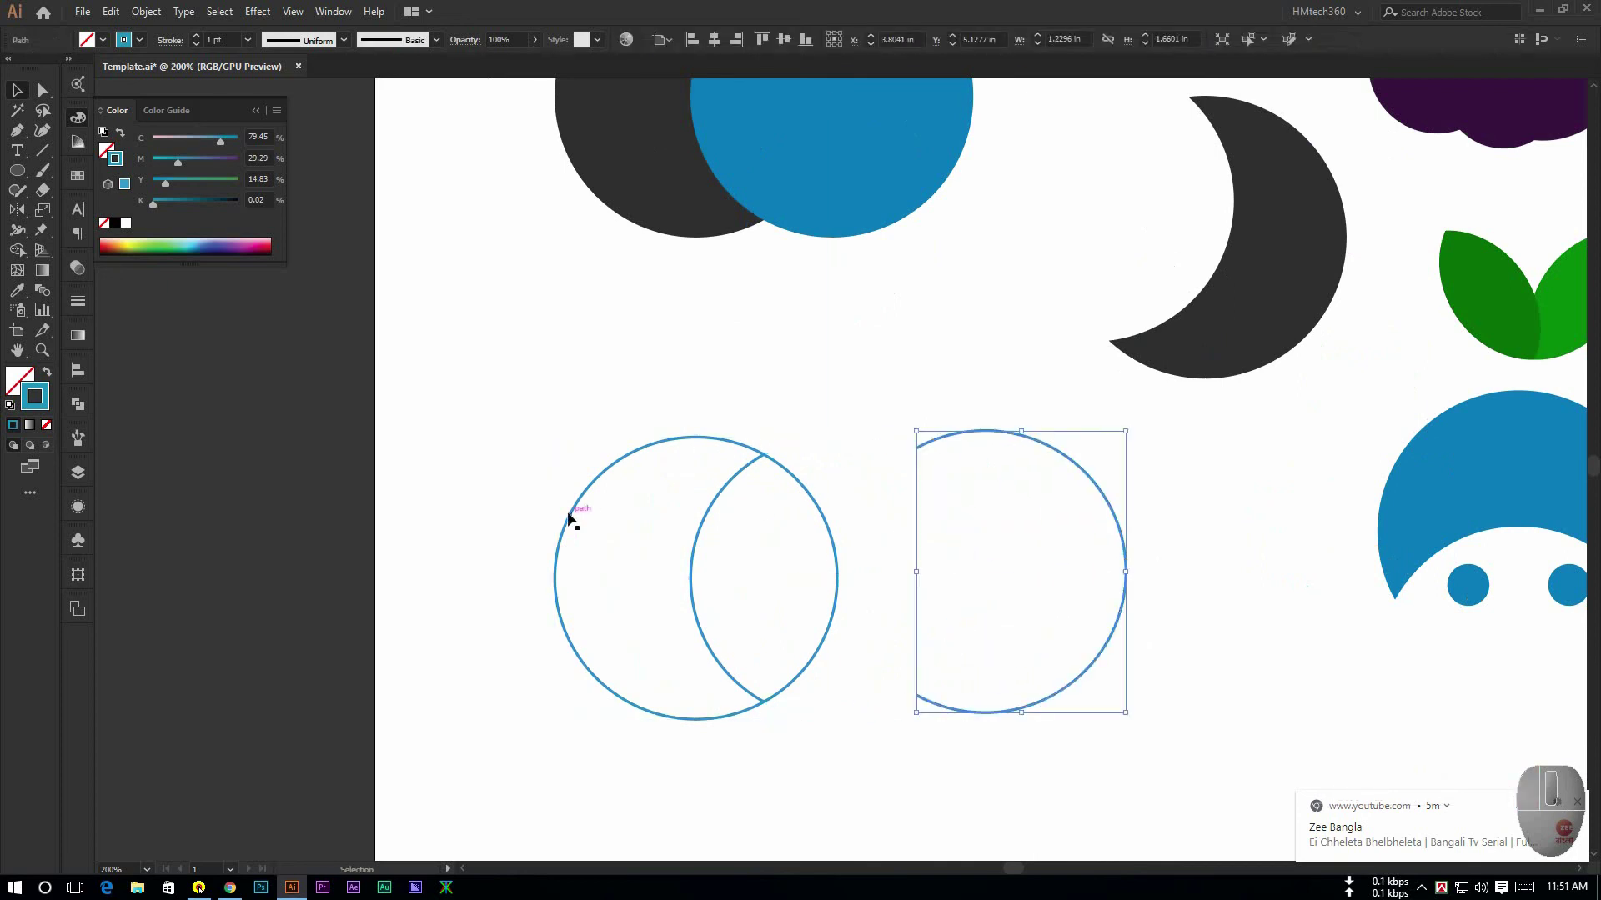
pyautogui.click(557, 541)
pyautogui.moveTo(557, 546); pyautogui.dragTo(492, 547)
pyautogui.moveTo(692, 561); pyautogui.dragTo(668, 562)
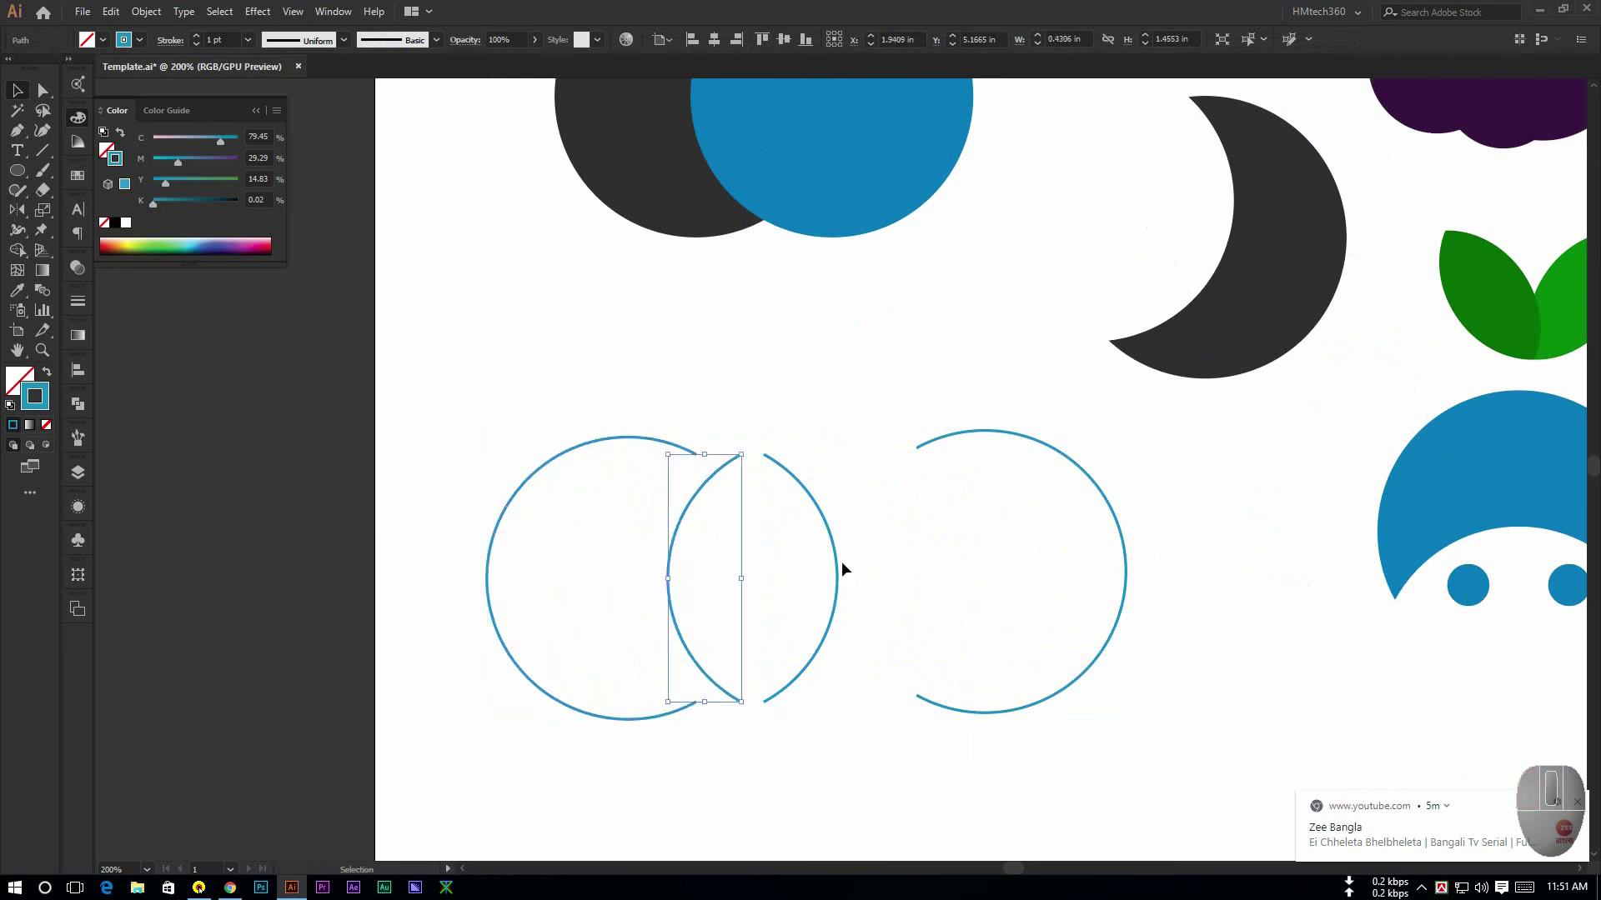
pyautogui.moveTo(839, 570); pyautogui.dragTo(868, 571)
pyautogui.click(943, 561)
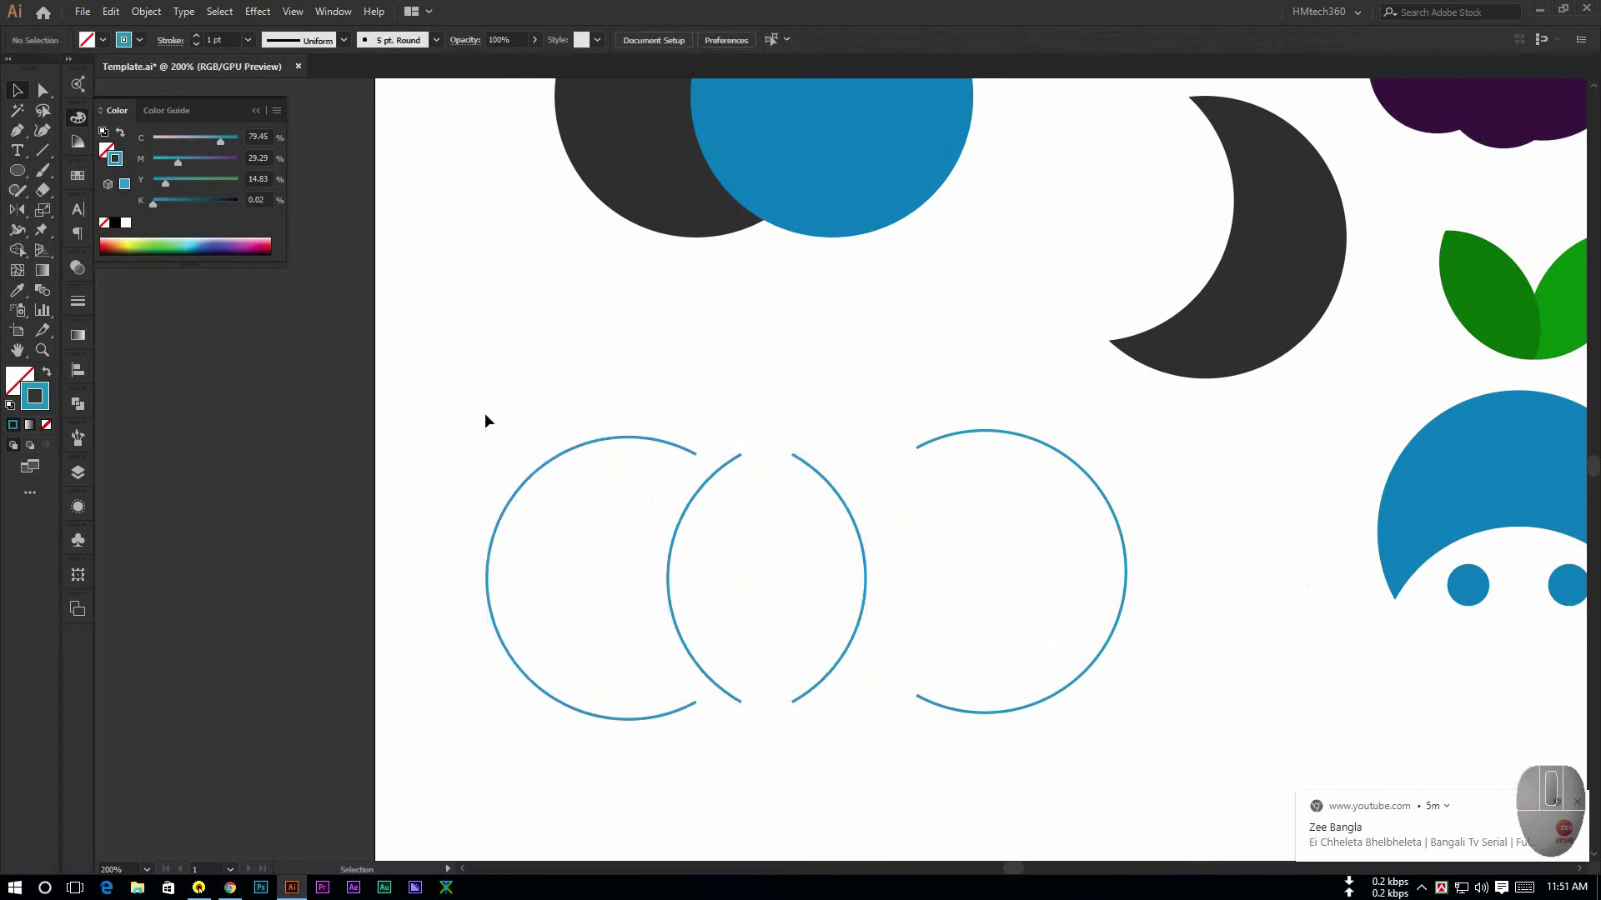
# Select all four separated blue arcs and delete them
pyautogui.click(77, 403)
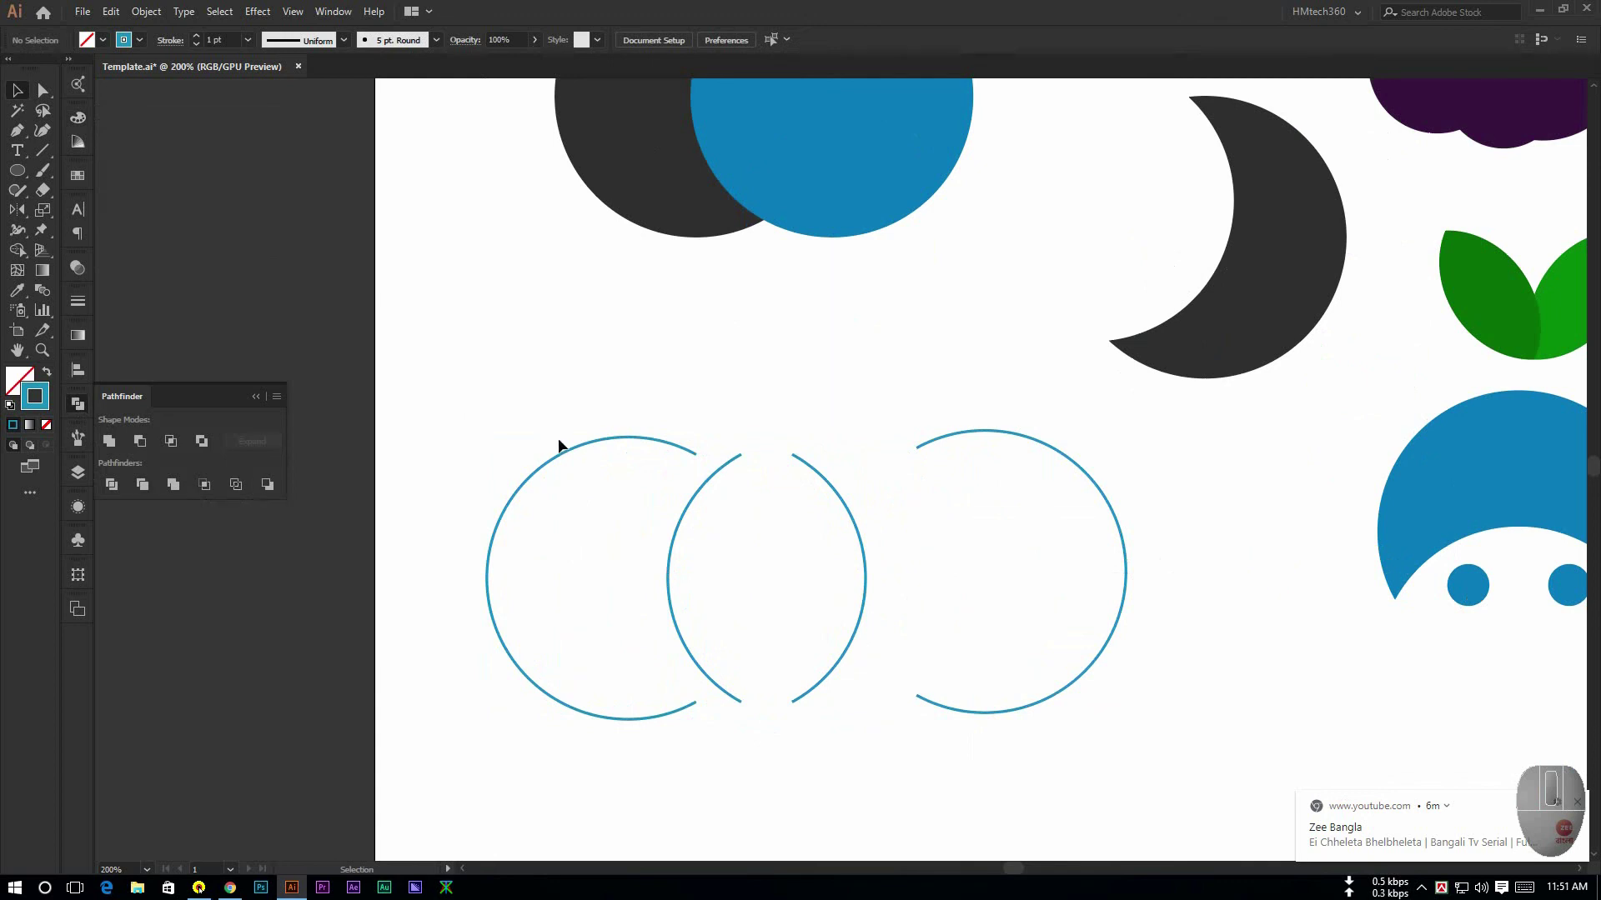
pyautogui.scroll(-1, 557, 438)
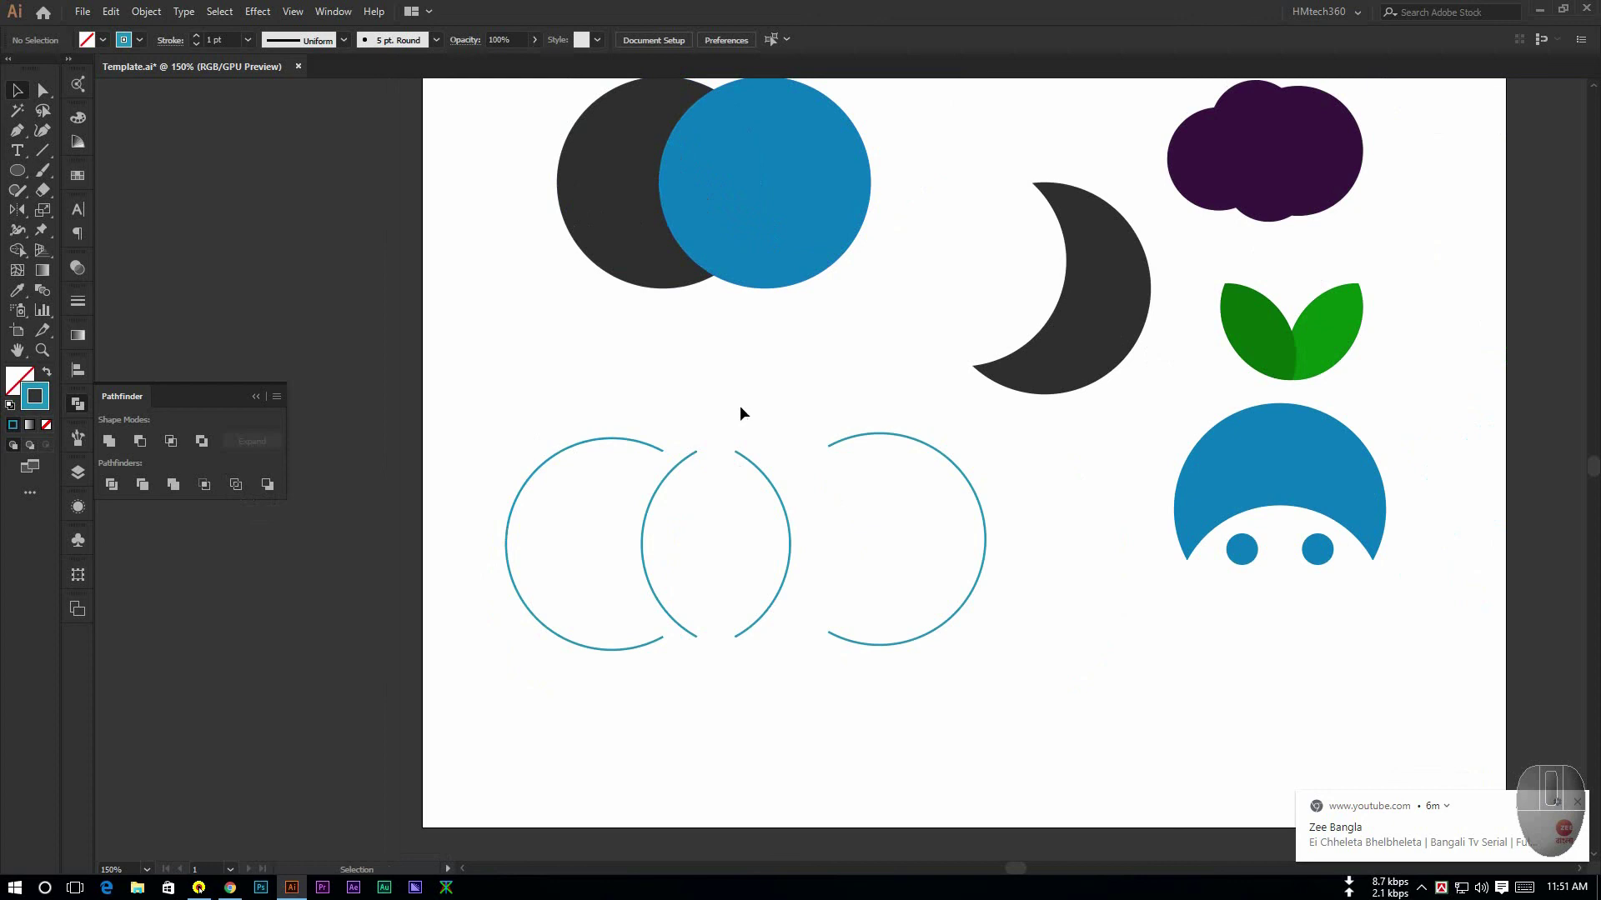
pyautogui.moveTo(554, 222); pyautogui.dragTo(783, 353)
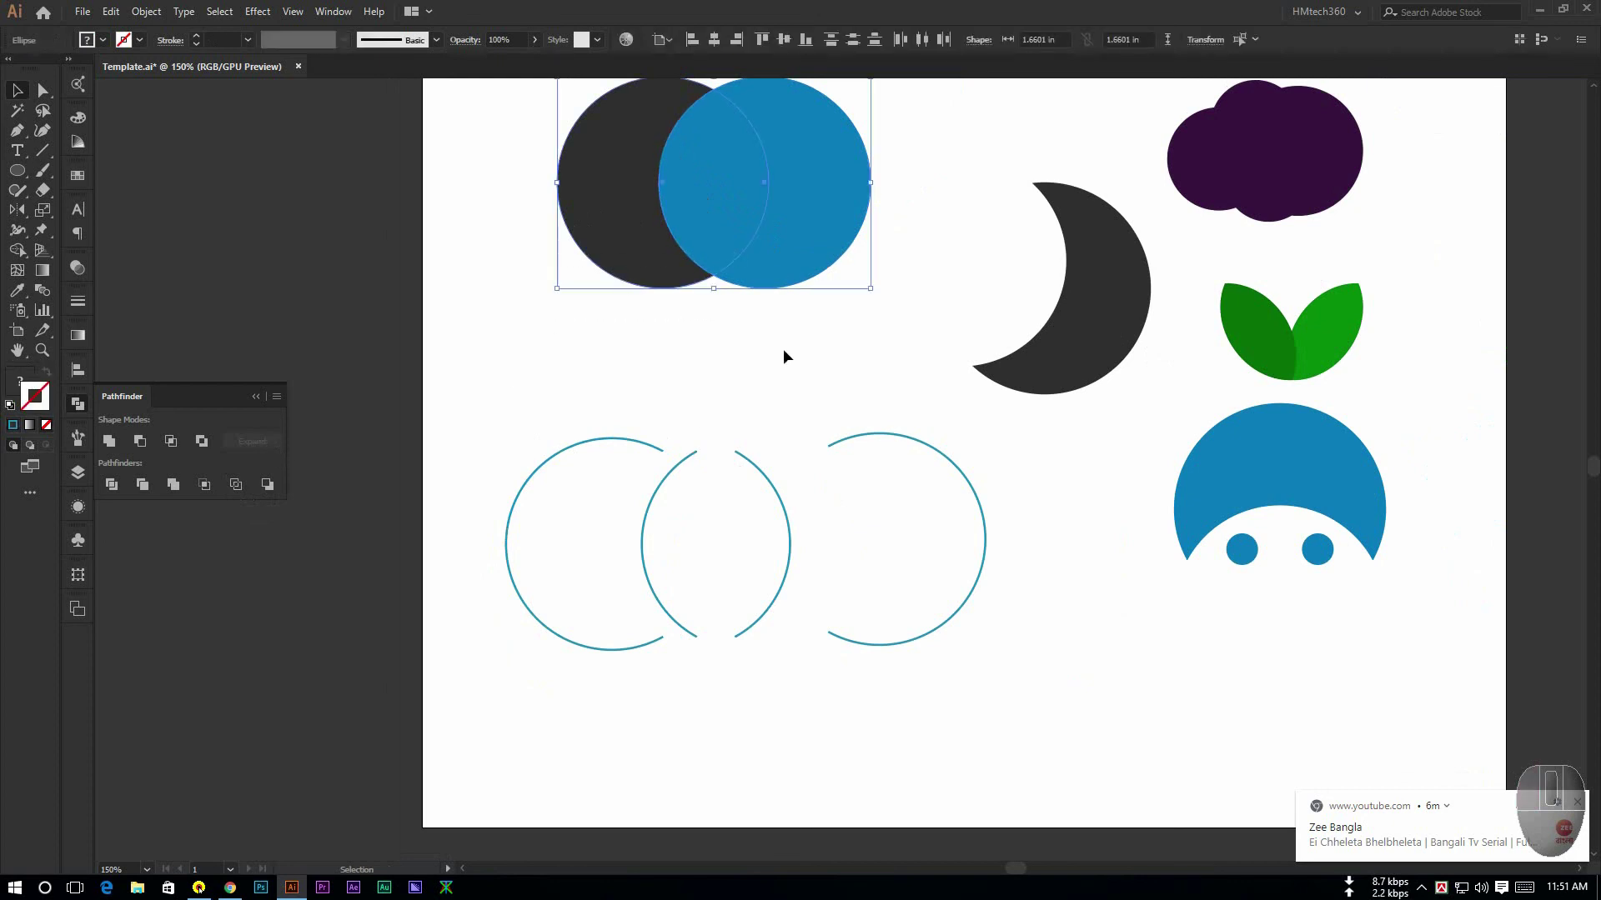
pyautogui.moveTo(543, 388); pyautogui.dragTo(922, 695)
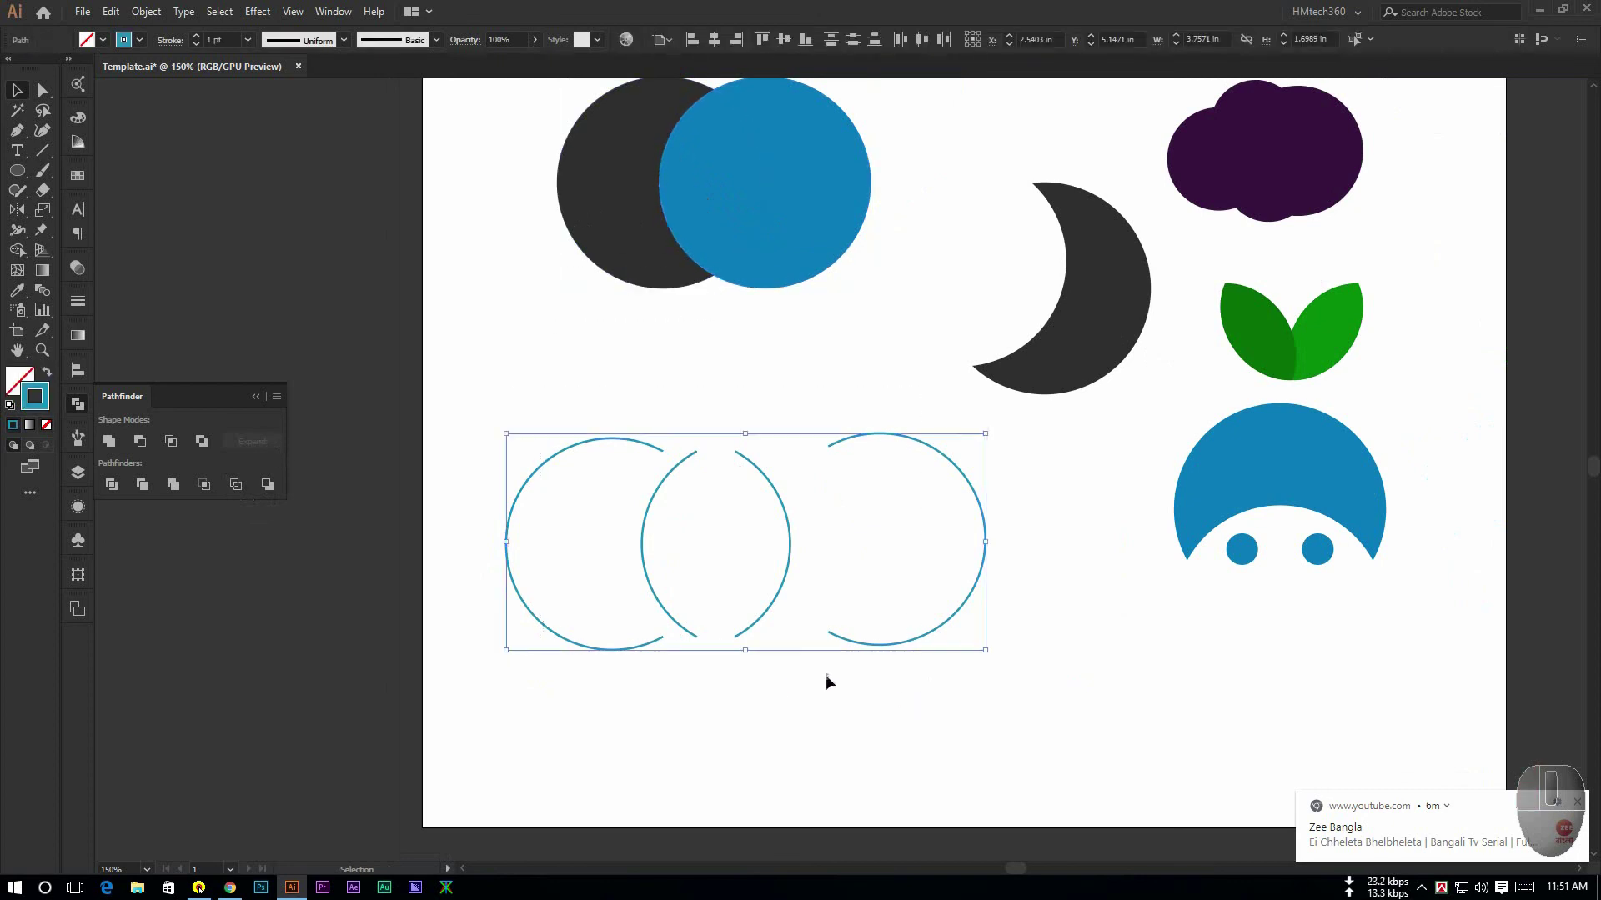
pyautogui.moveTo(476, 397); pyautogui.dragTo(872, 671)
pyautogui.press('Delete')
# Place a fresh copy of the dark and blue overlapping circles in the empty area beneath the originals
pyautogui.click(817, 207)
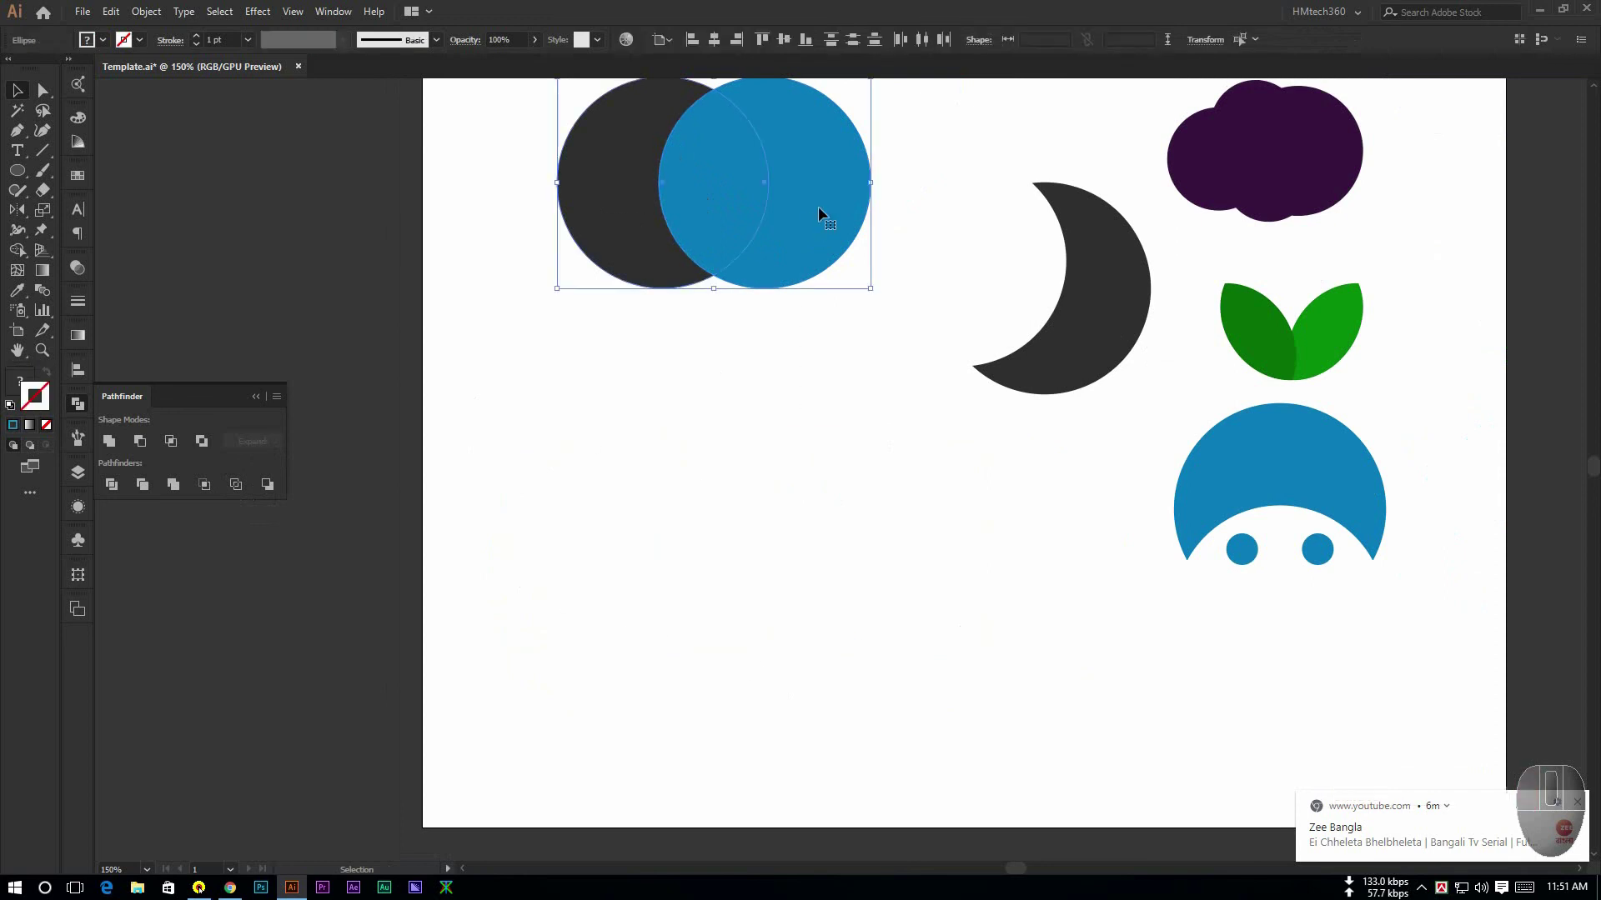
pyautogui.moveTo(818, 207); pyautogui.dragTo(831, 596)
pyautogui.moveTo(985, 472); pyautogui.dragTo(556, 700)
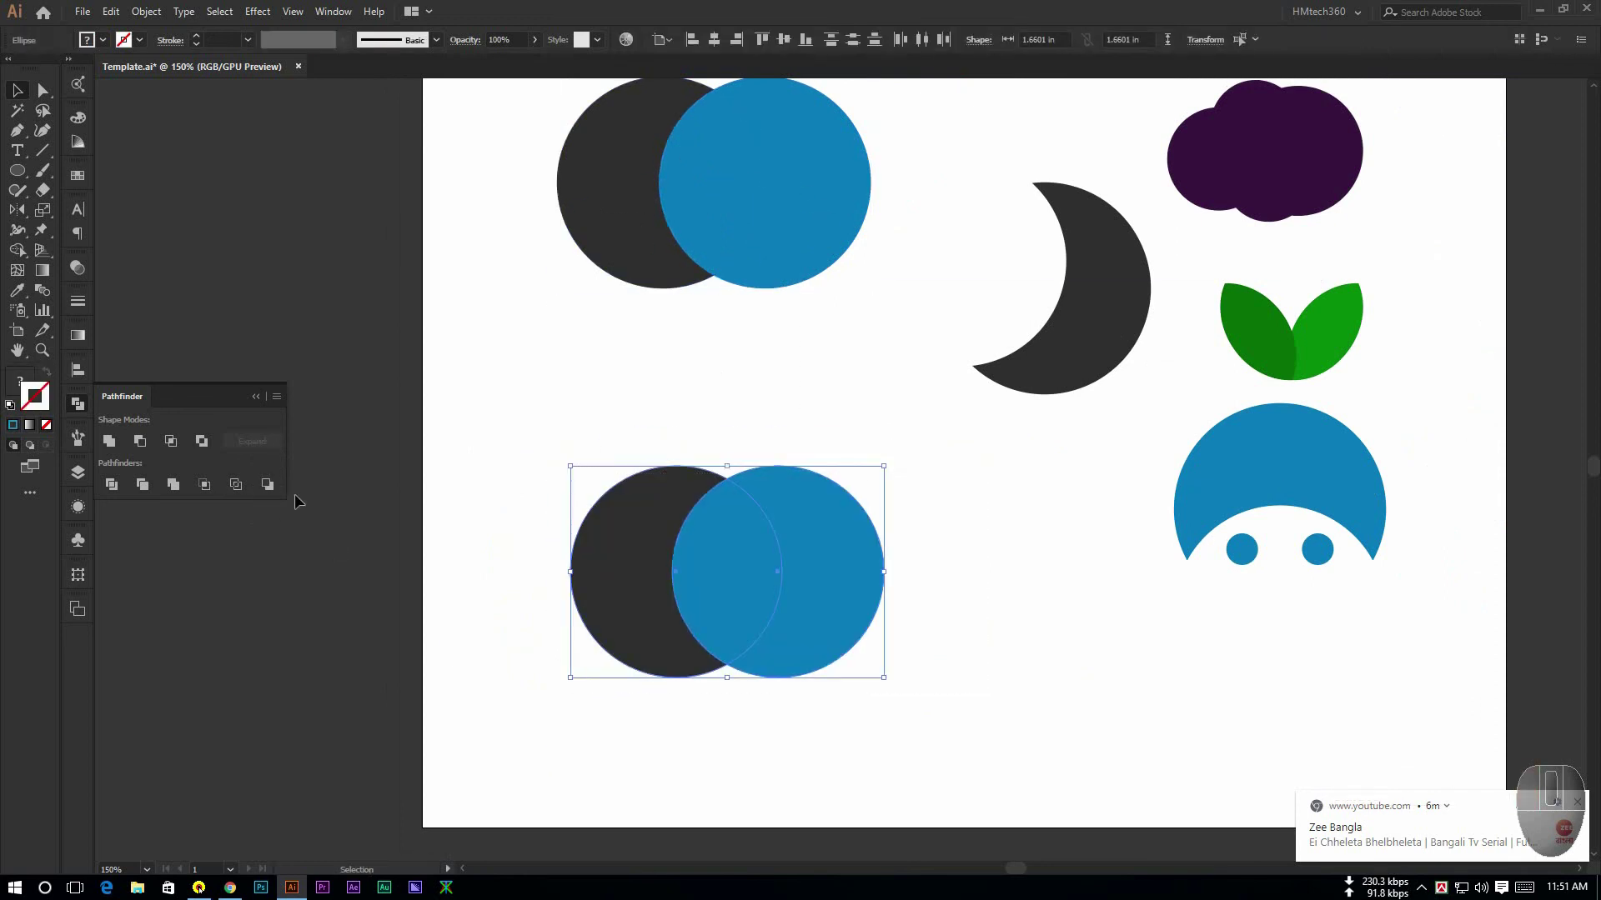
pyautogui.click(472, 585)
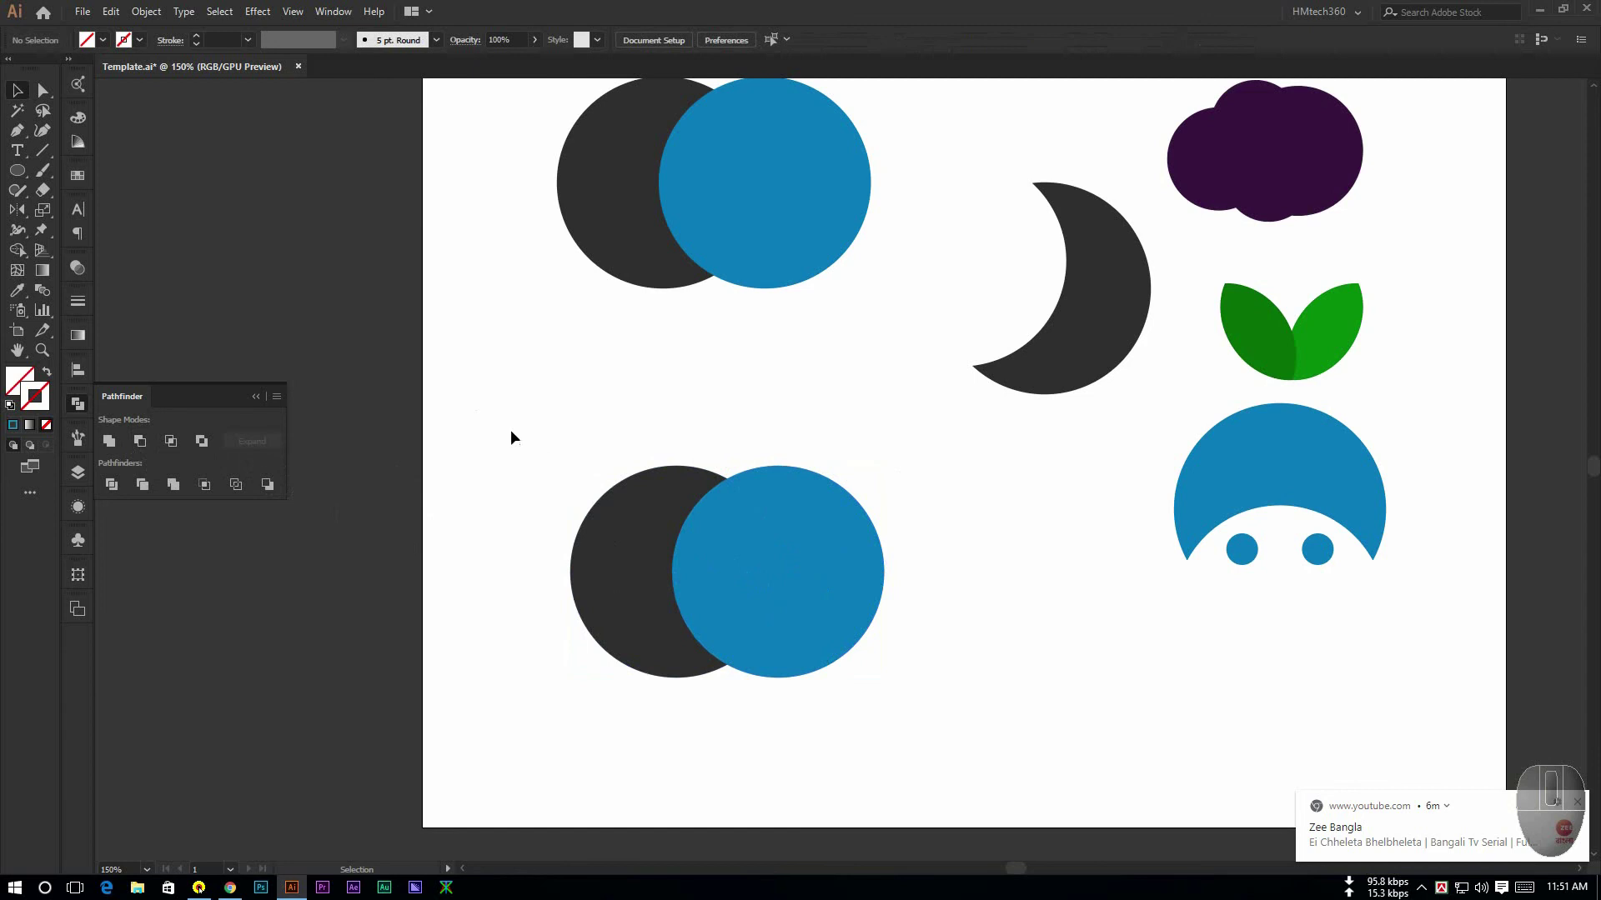
# Apply the Minus Back pathfinder to both copied circles and undo it
pyautogui.moveTo(507, 424); pyautogui.dragTo(974, 706)
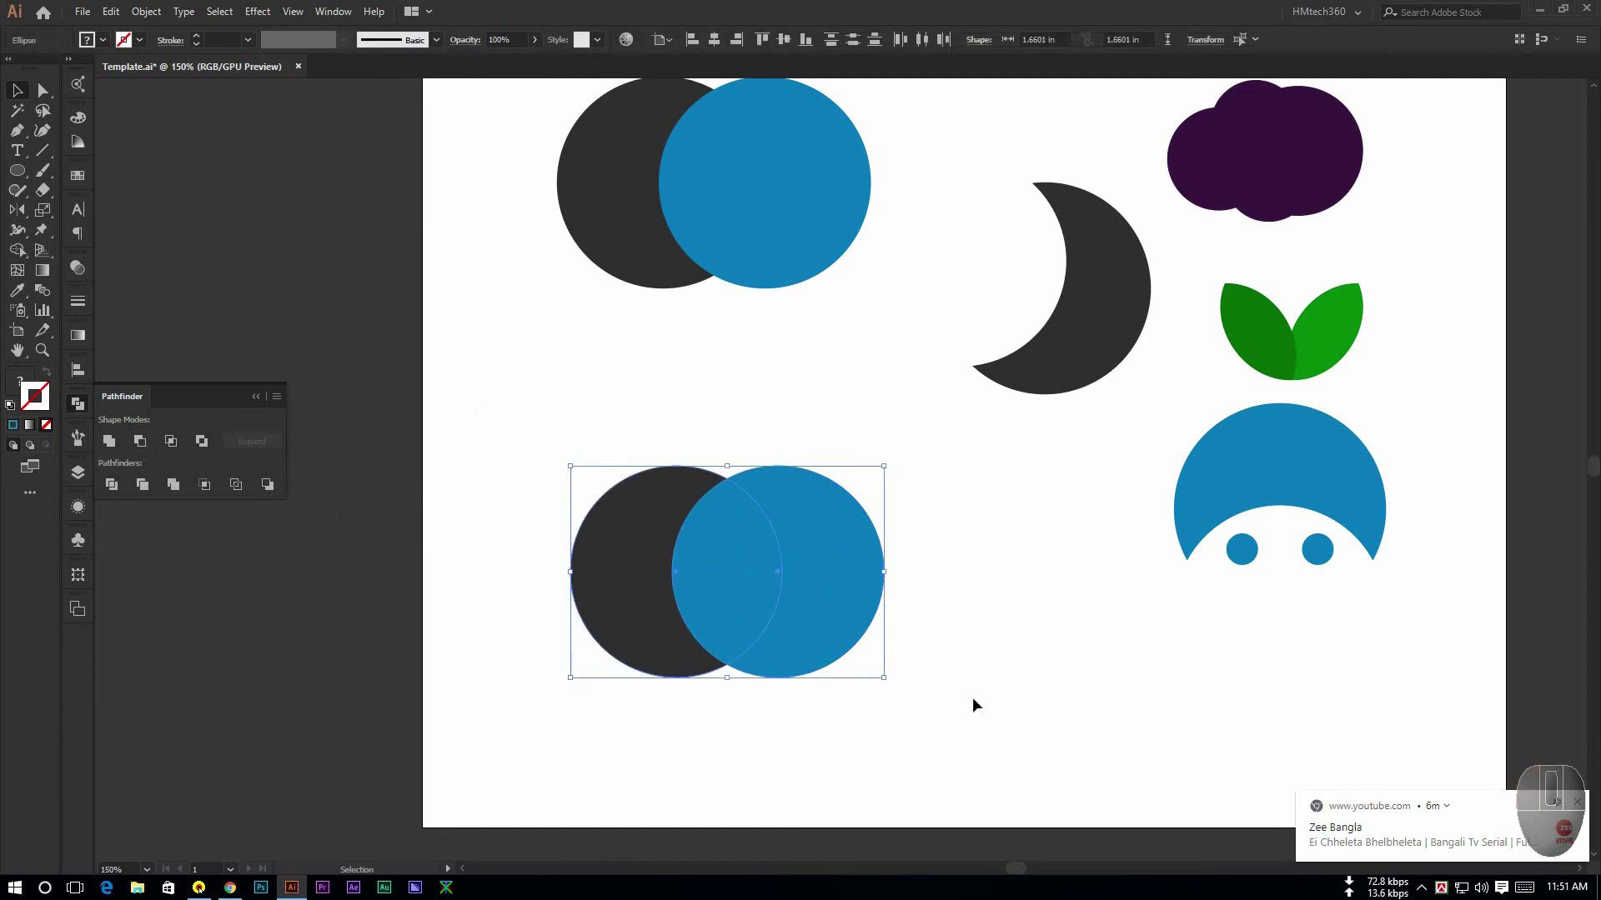
pyautogui.click(268, 485)
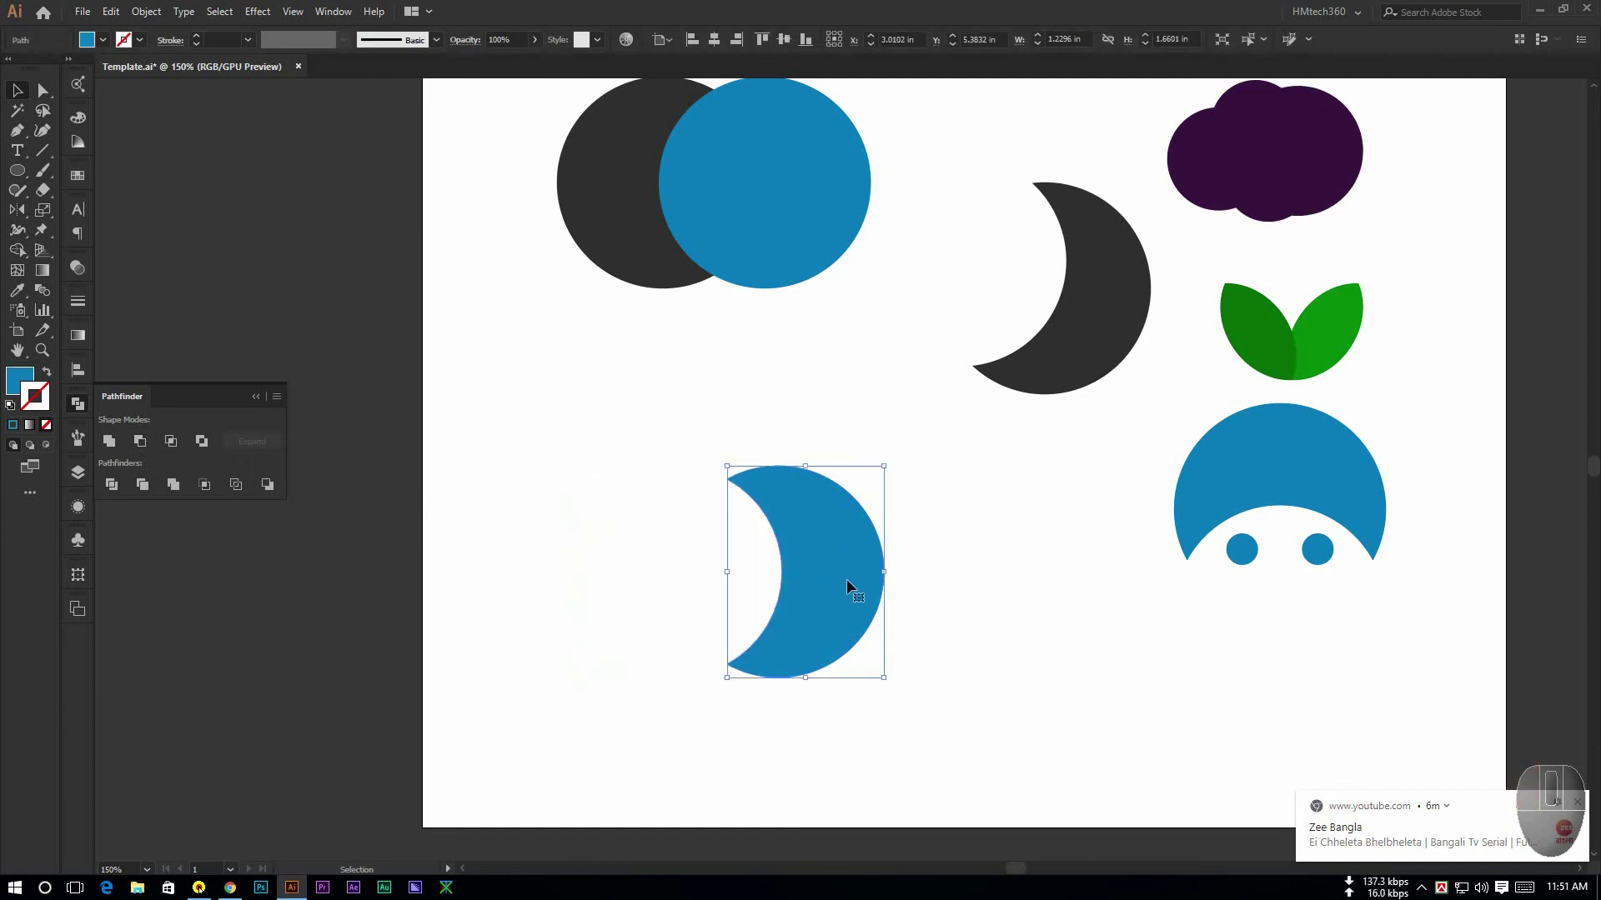
pyautogui.hotkey('ctrl', 'z')
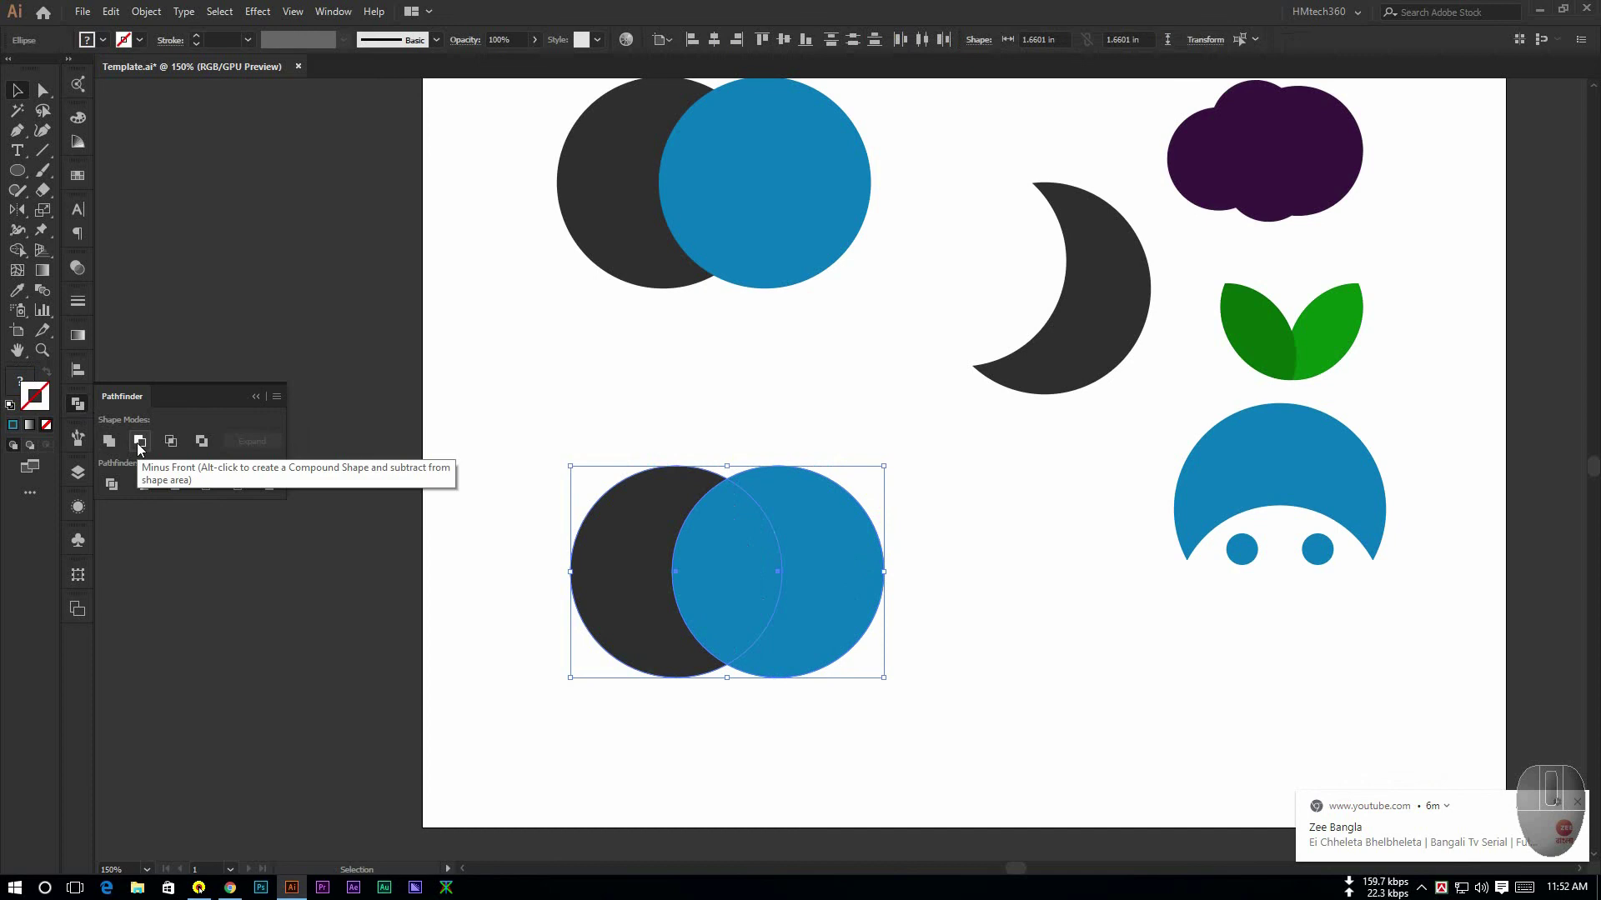
# Apply the Minus Front shape mode to the same circles for comparison, undo it and reselect both circles
pyautogui.click(139, 441)
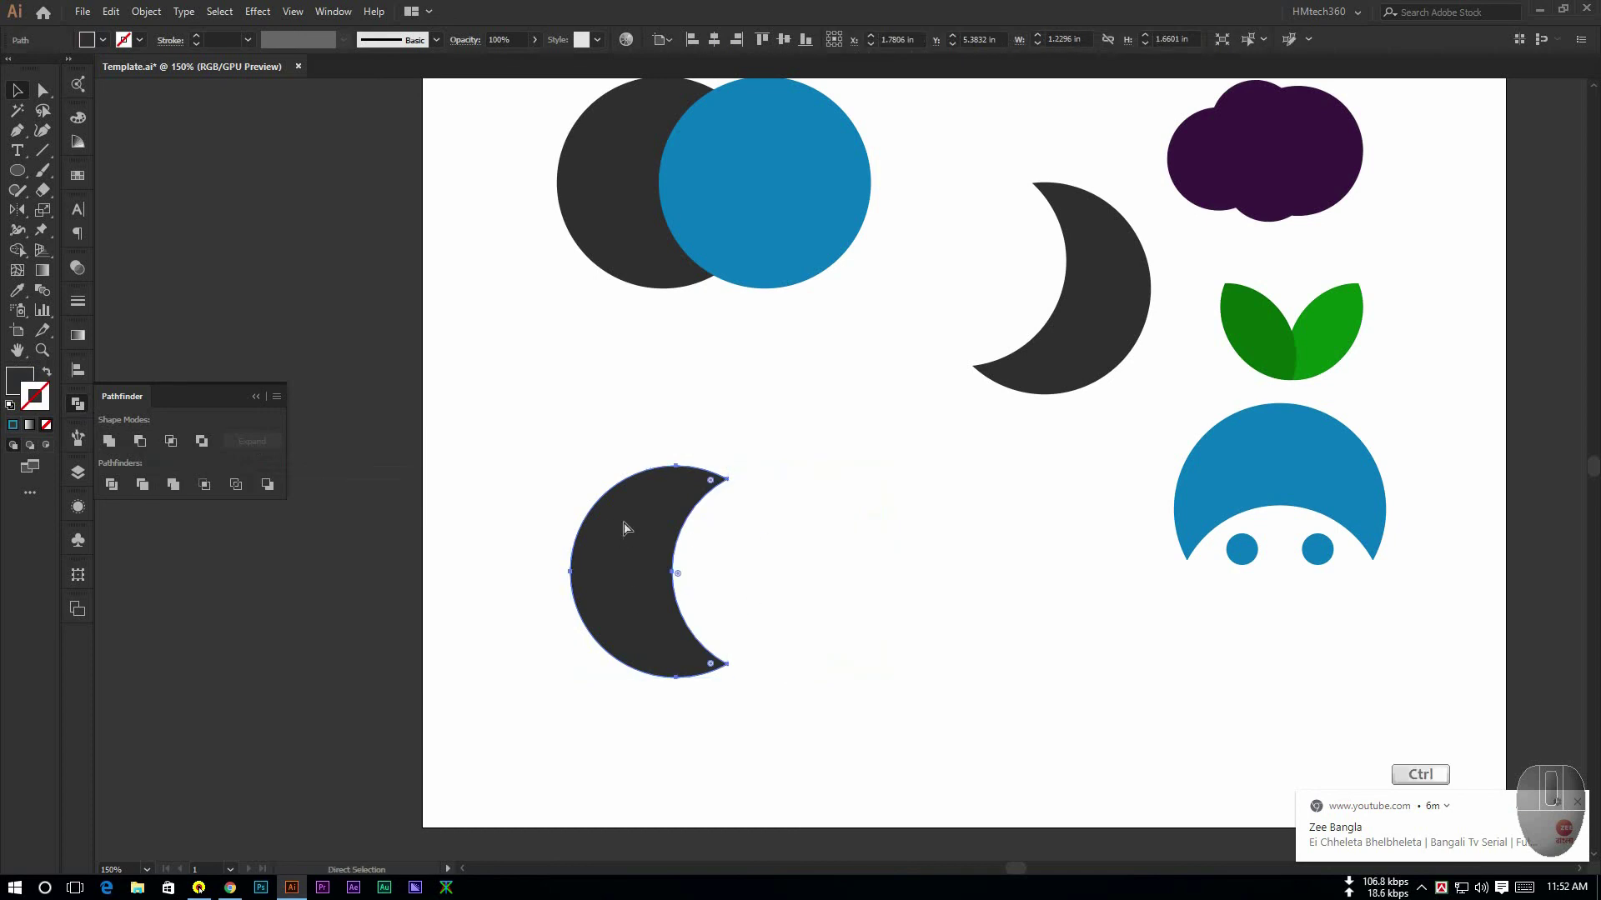
pyautogui.hotkey('ctrl', 'z')
pyautogui.moveTo(479, 450); pyautogui.dragTo(909, 703)
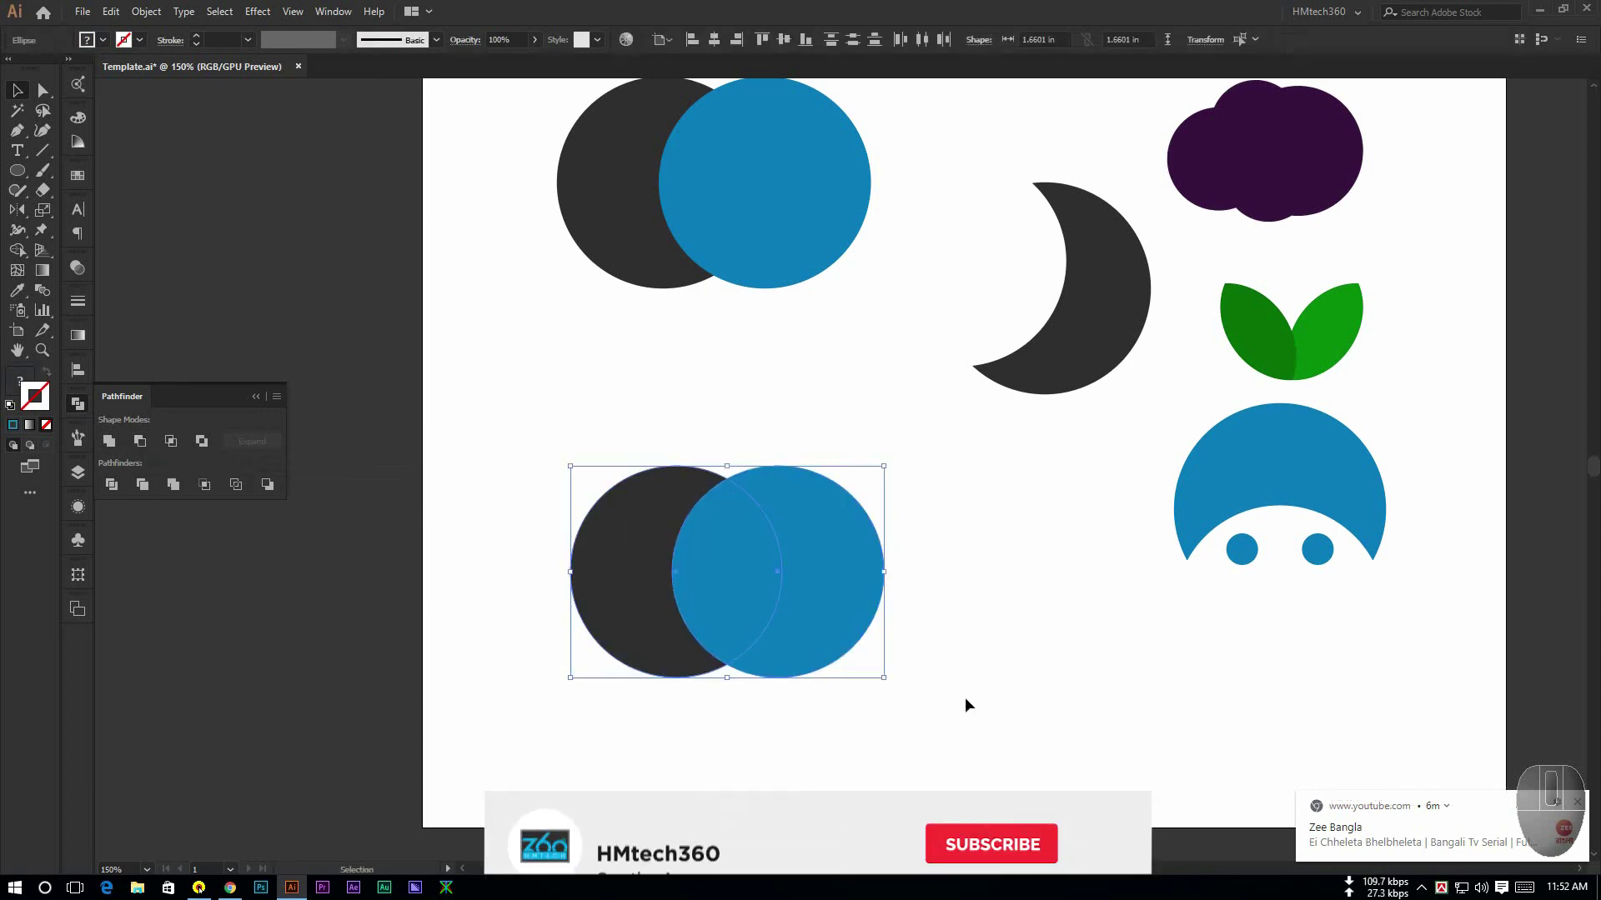
# Delete the copied pair of overlapping circles and the original pair above it
pyautogui.click(842, 717)
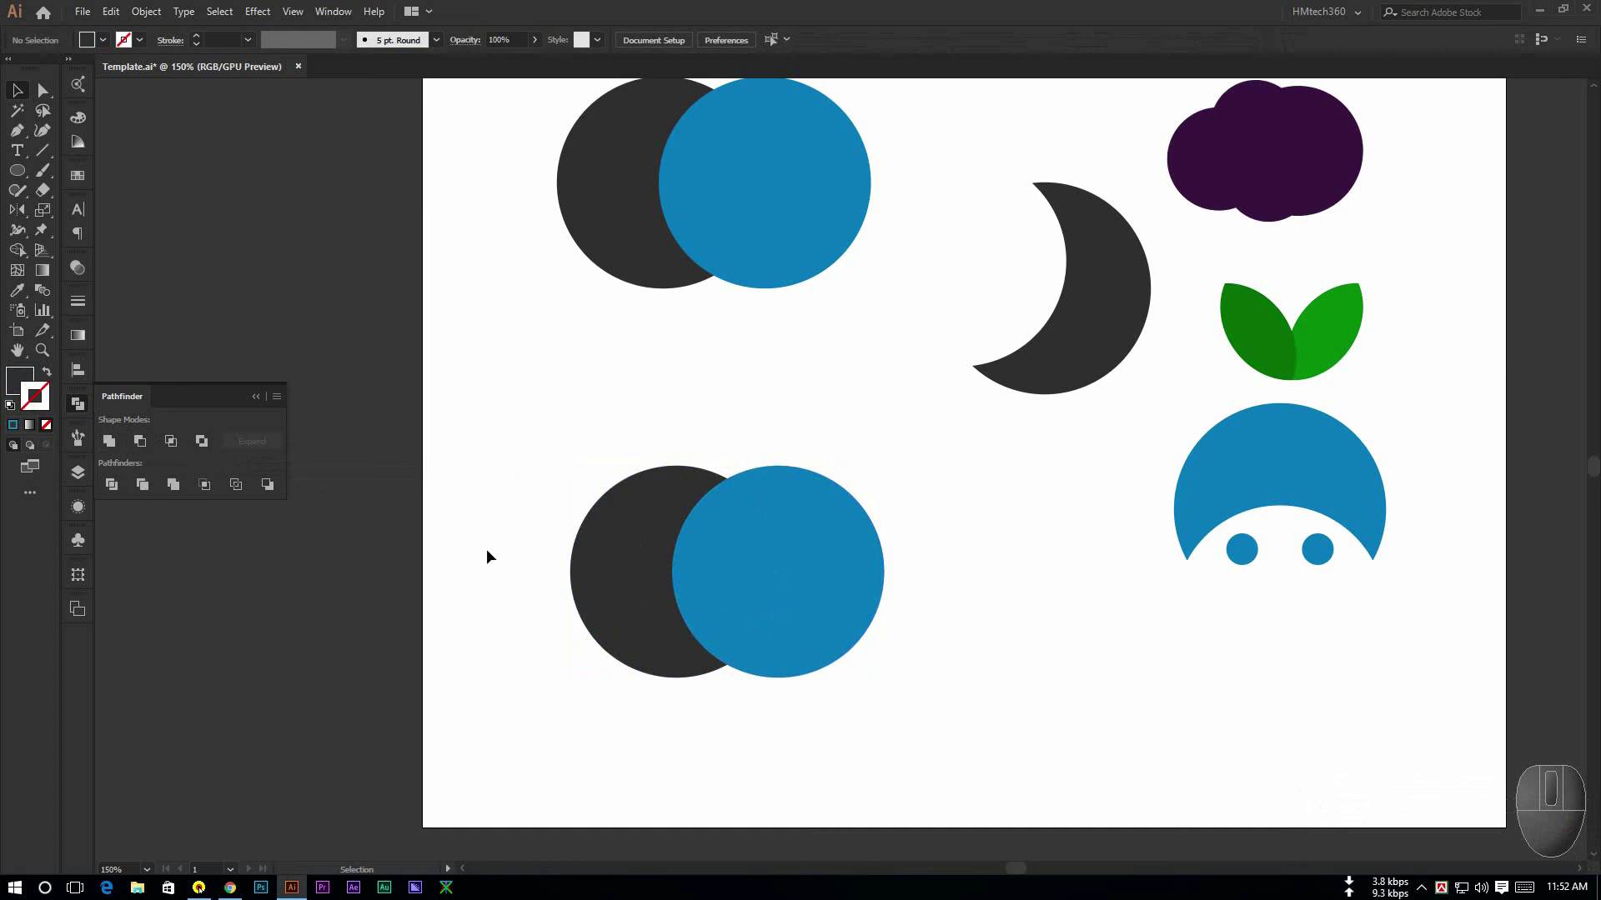
pyautogui.moveTo(488, 457); pyautogui.dragTo(957, 753)
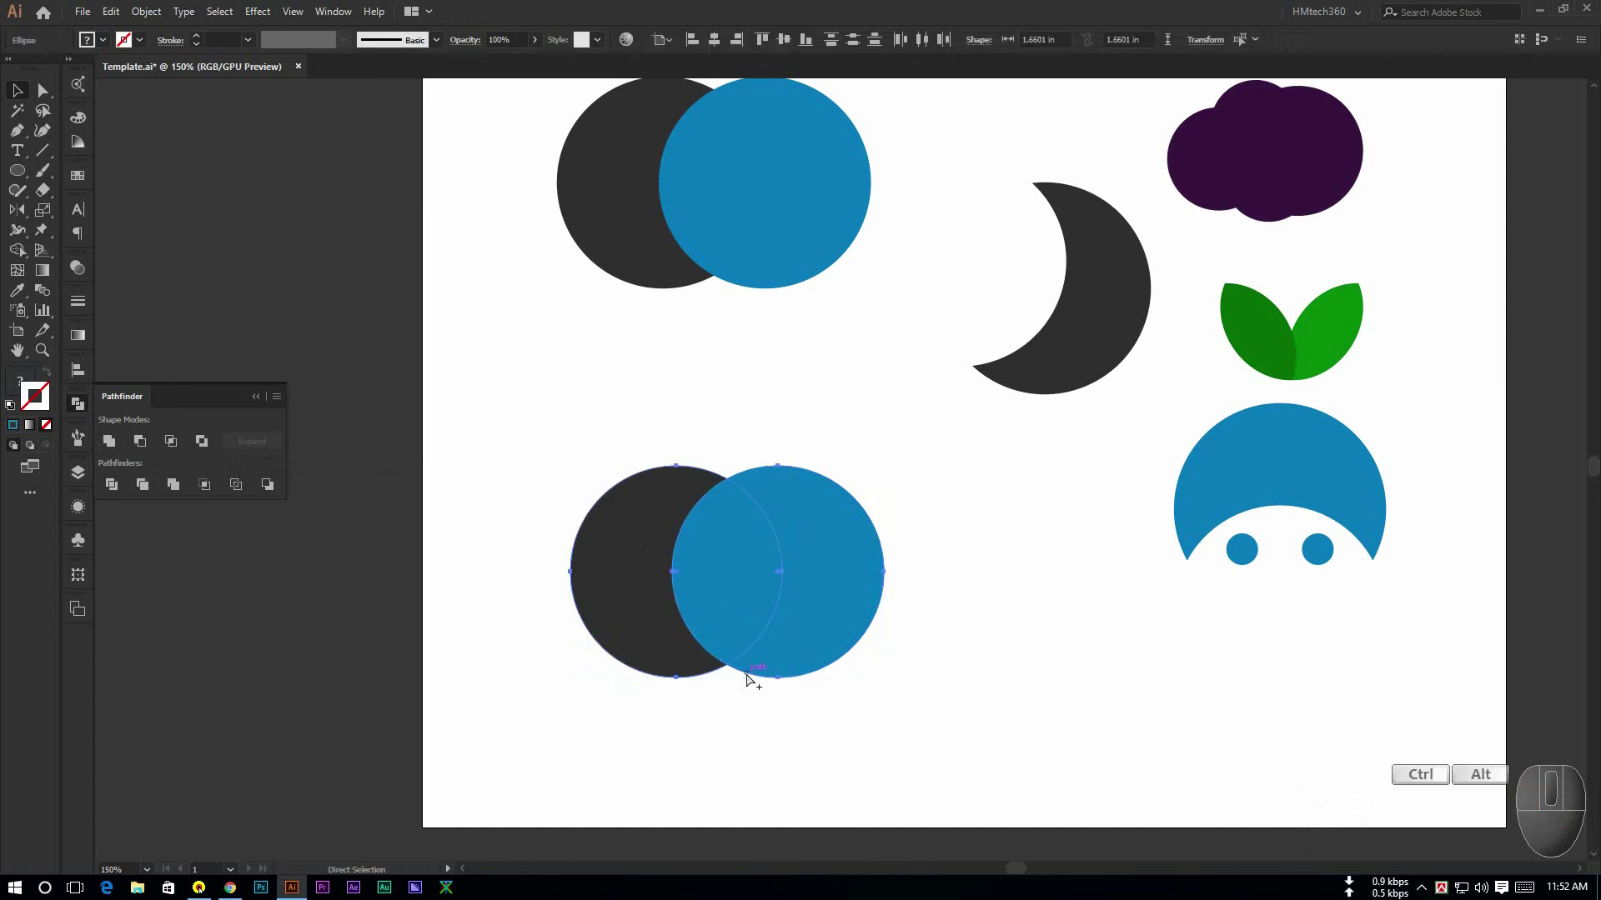
pyautogui.scroll(-2, 748, 680)
pyautogui.scroll(1, 864, 661)
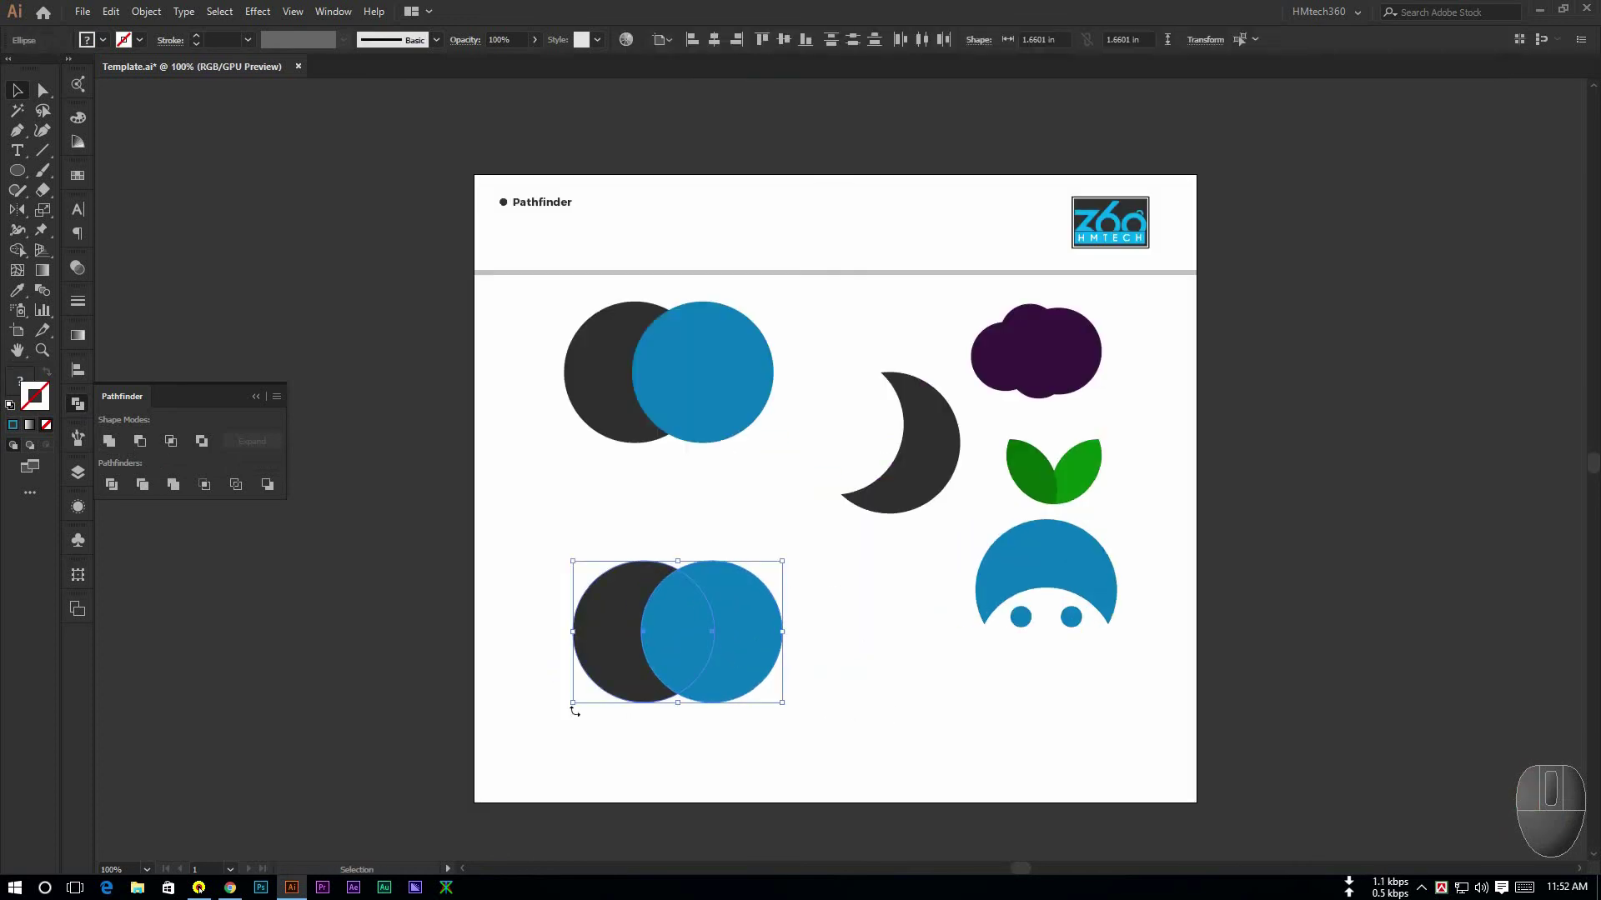
pyautogui.press('Delete')
pyautogui.moveTo(597, 533); pyautogui.dragTo(779, 385)
pyautogui.press('Delete')
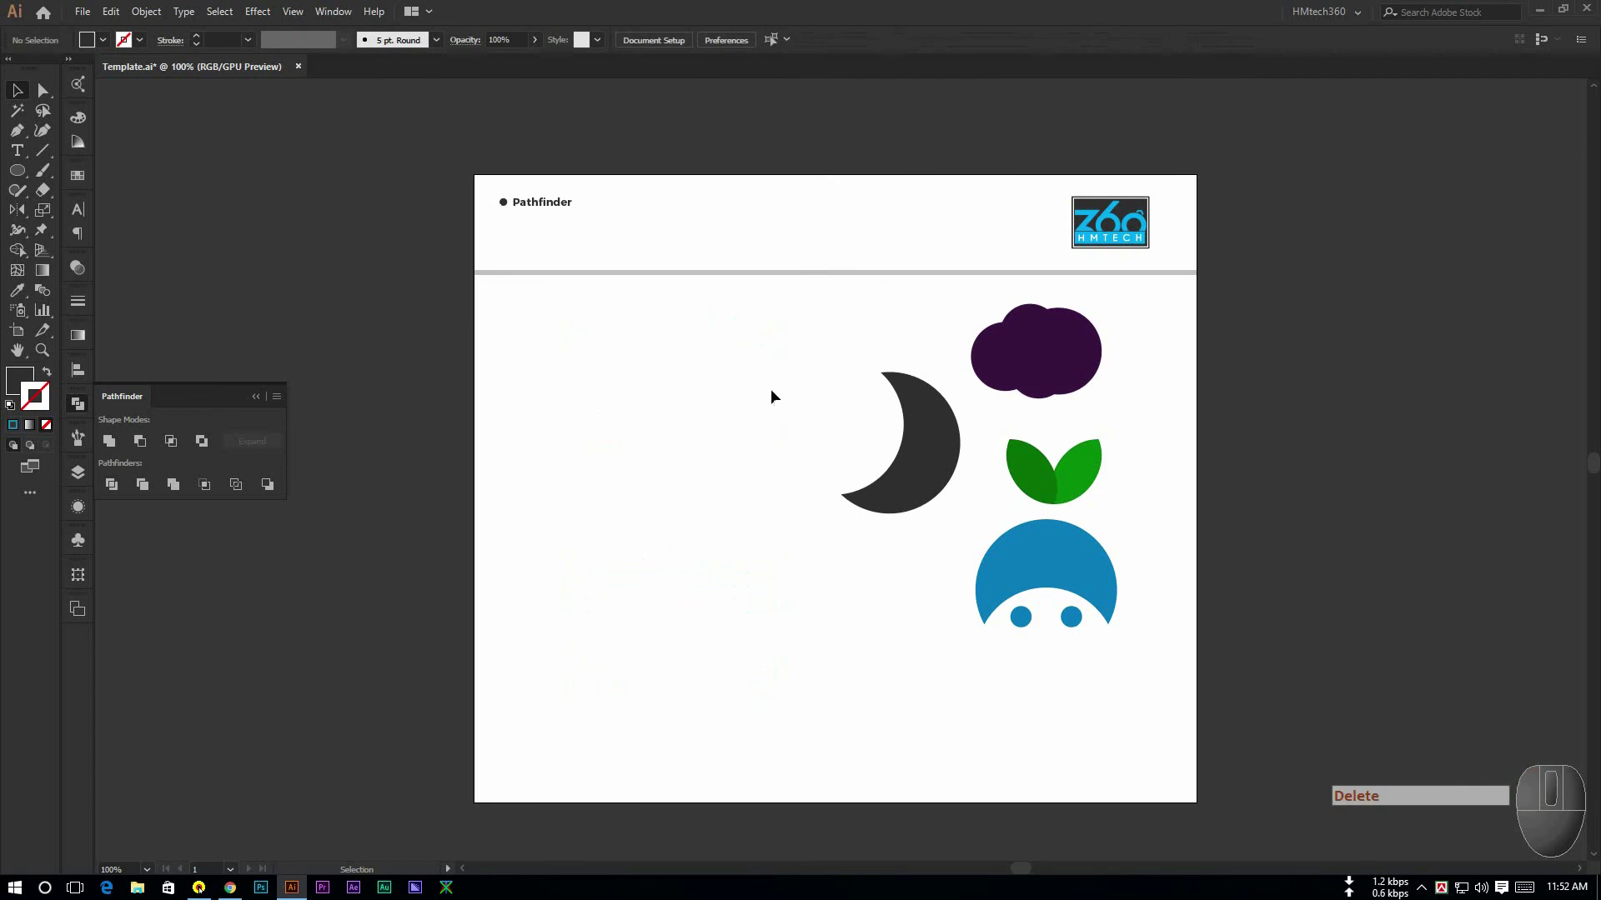
# Move the dark crescent into the emptied area, rotate it so it opens toward the lower left, and shift it up nearer the header
pyautogui.click(935, 505)
pyautogui.moveTo(935, 505); pyautogui.dragTo(757, 506)
pyautogui.click(795, 531)
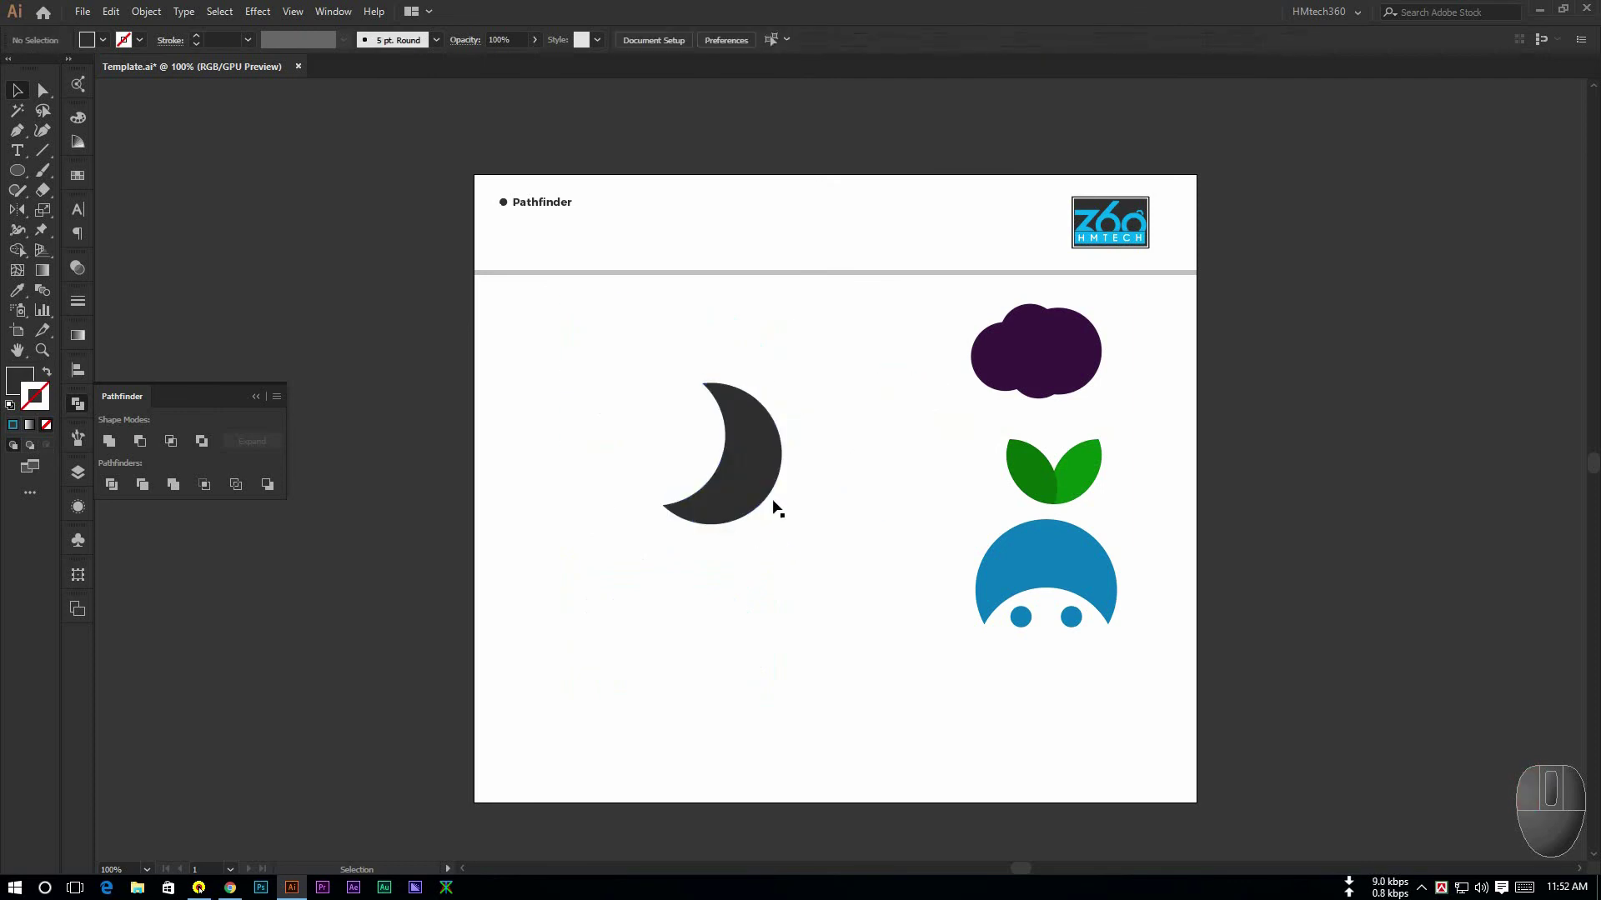
pyautogui.click(726, 465)
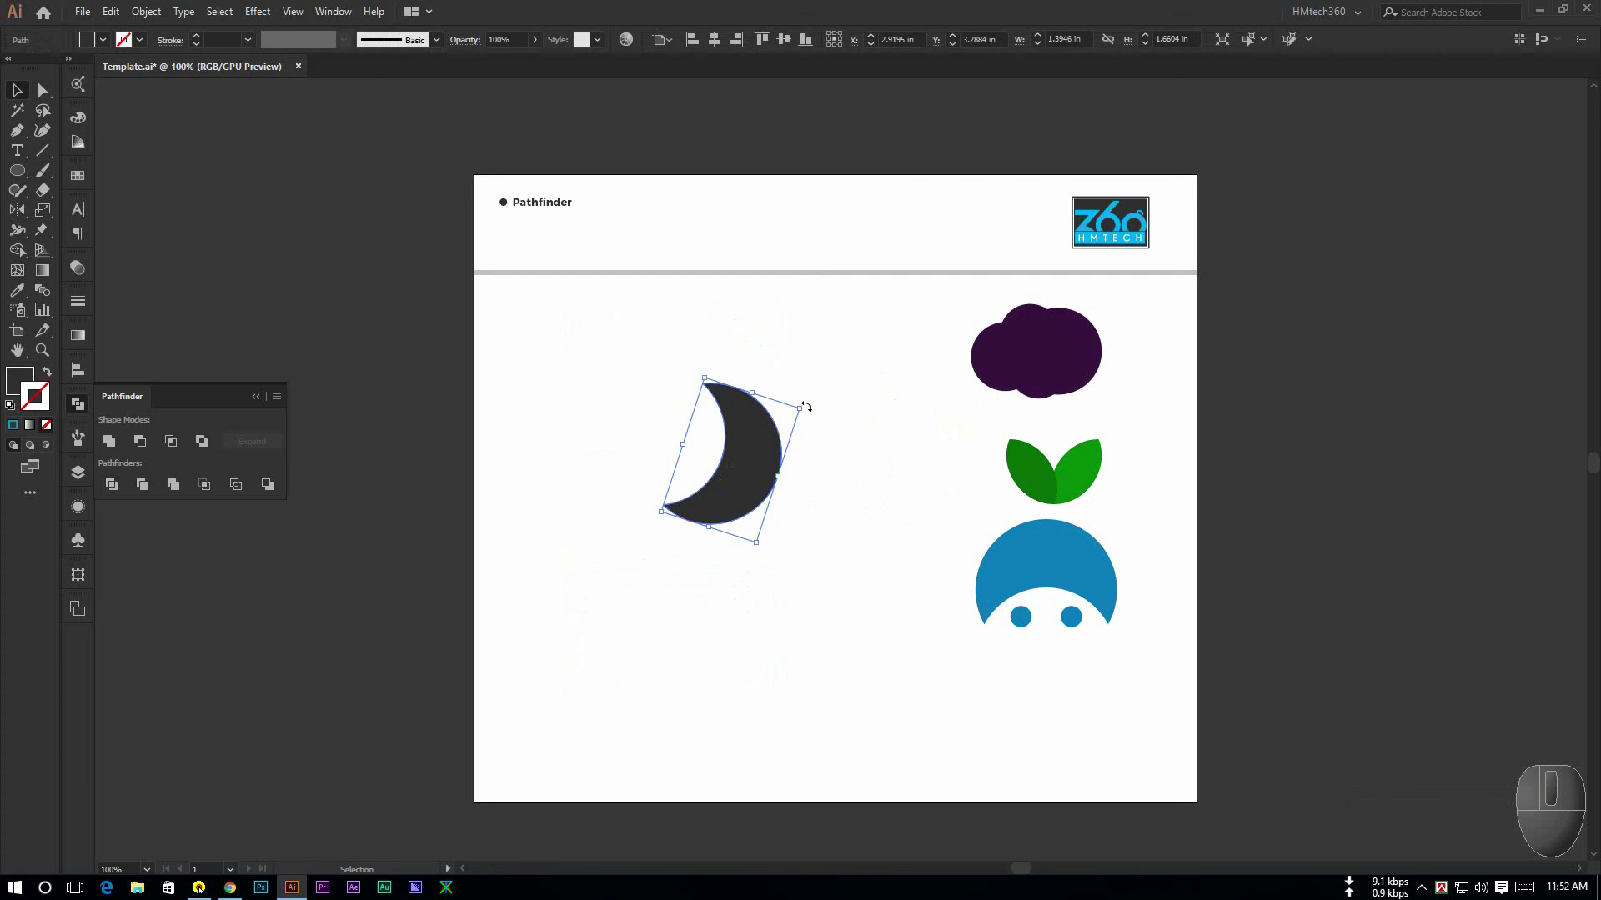
pyautogui.moveTo(806, 407); pyautogui.dragTo(642, 393)
pyautogui.click(837, 529)
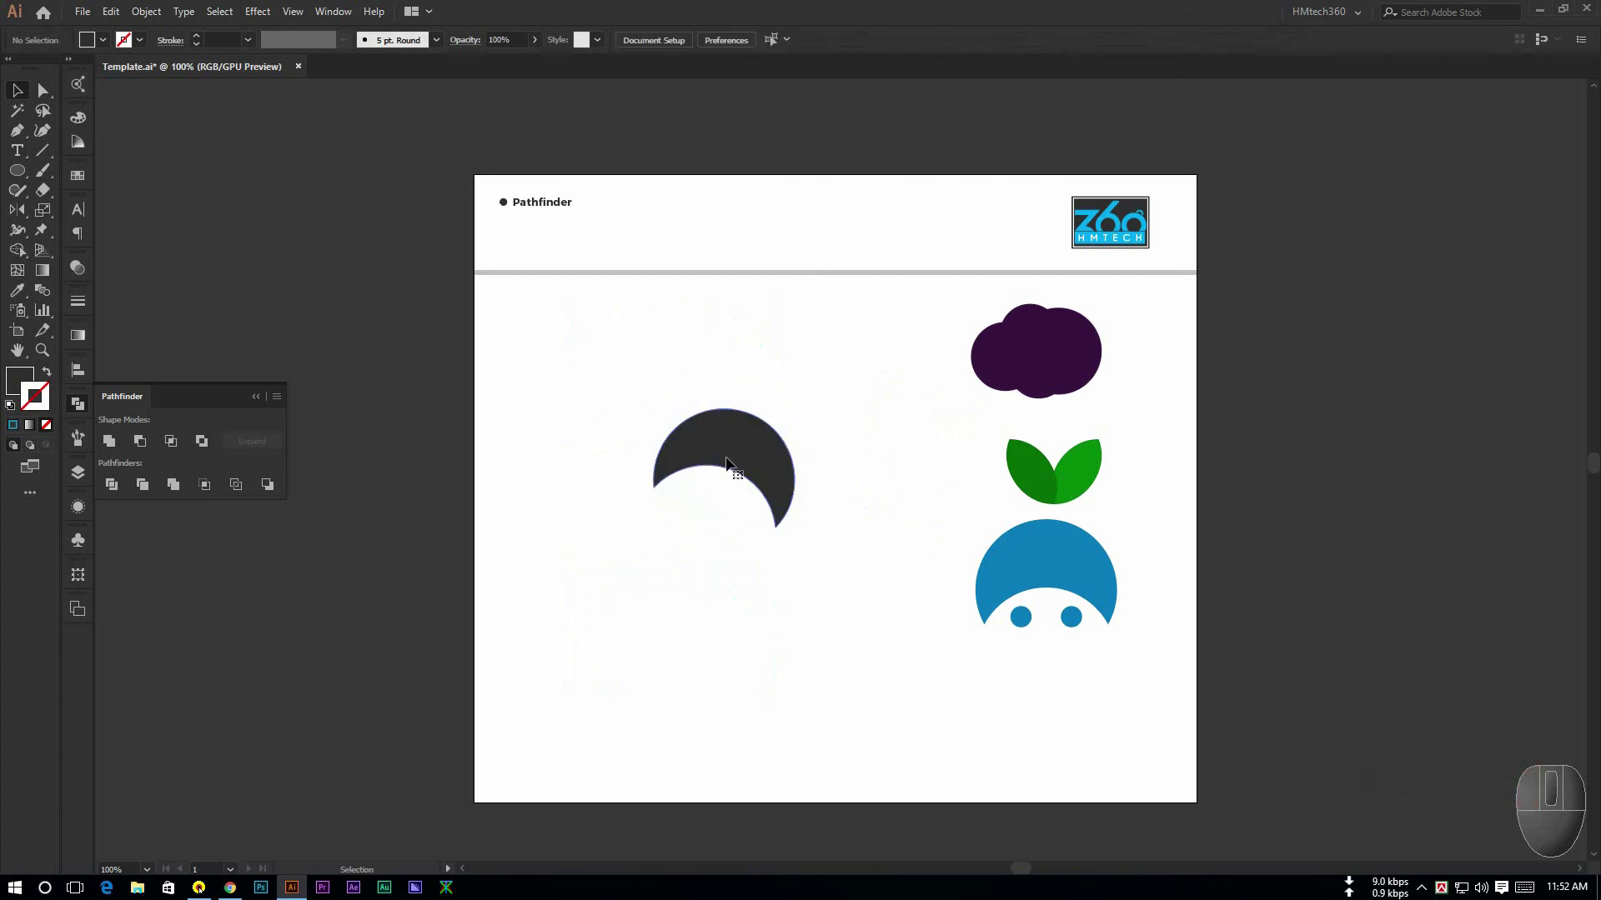
pyautogui.click(726, 459)
pyautogui.moveTo(818, 430); pyautogui.dragTo(812, 506)
pyautogui.click(852, 493)
pyautogui.moveTo(731, 464); pyautogui.dragTo(660, 407)
# Move the purple cloud toward the crescent and group the two green leaves
pyautogui.moveTo(1034, 357); pyautogui.dragTo(921, 369)
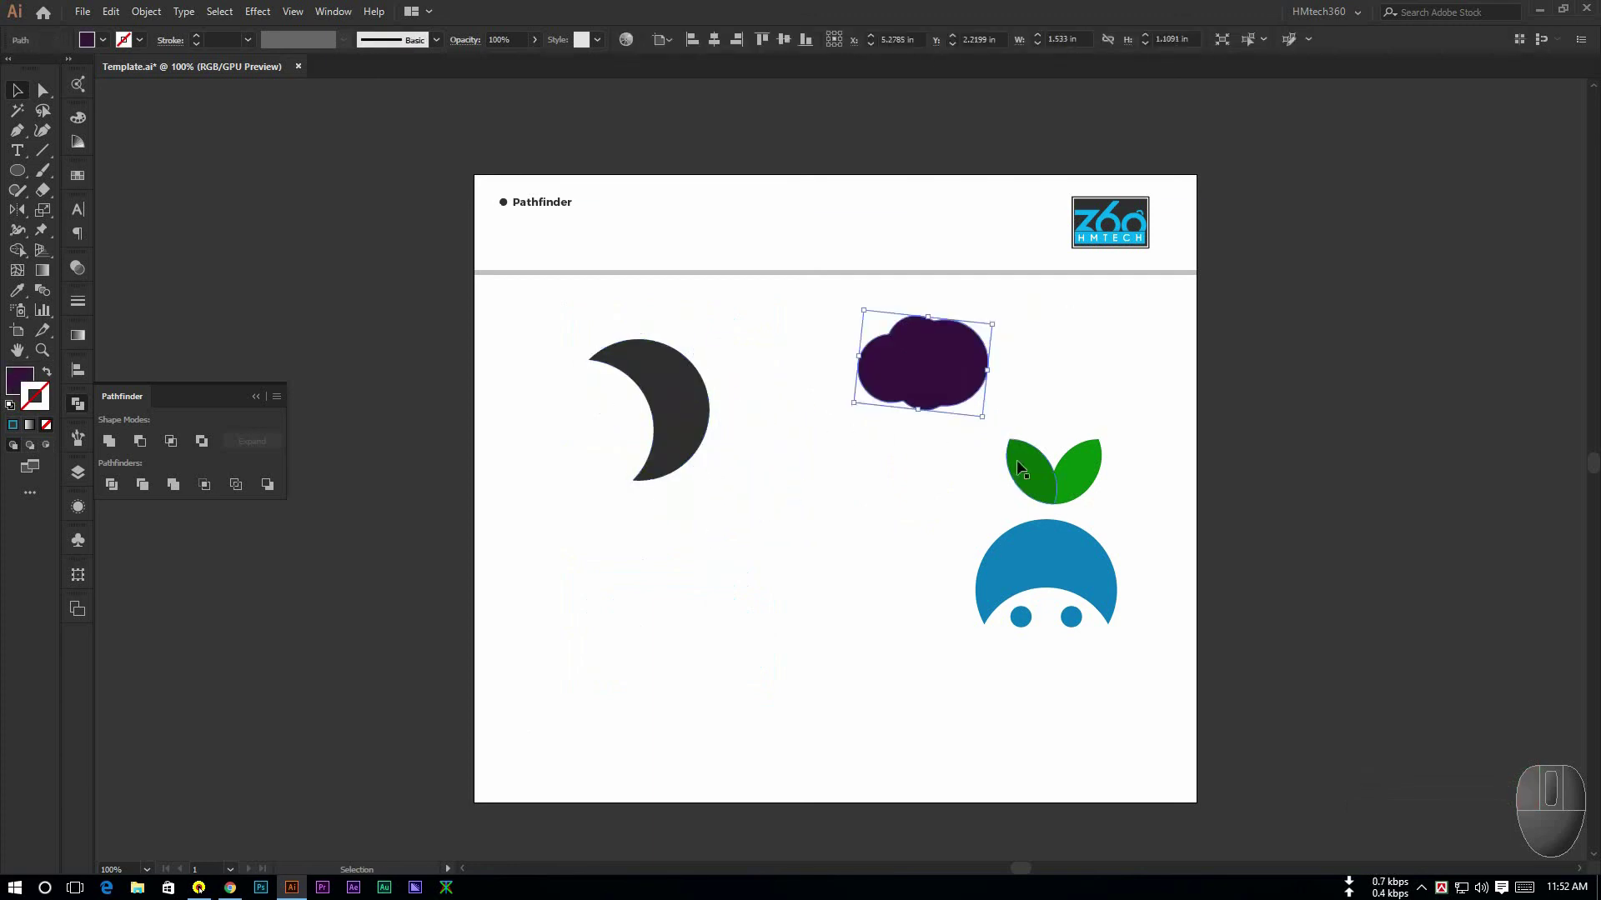
pyautogui.moveTo(1017, 462); pyautogui.dragTo(1065, 383)
pyautogui.hotkey('ctrl', 'z')
pyautogui.moveTo(953, 496); pyautogui.dragTo(1118, 334)
pyautogui.hotkey('ctrl', 'g')
# Shift the purple cloud closer to the crescent and group the blue face shape with its two eye circles
pyautogui.moveTo(967, 380); pyautogui.dragTo(868, 369)
pyautogui.moveTo(936, 532); pyautogui.dragTo(1092, 638)
pyautogui.hotkey('ctrl', 'g')
# Arrange the crescent, cloud and blue face in a row with the leaves beneath the header line
pyautogui.moveTo(664, 434); pyautogui.dragTo(605, 391)
pyautogui.moveTo(870, 351); pyautogui.dragTo(771, 351)
pyautogui.moveTo(1056, 585); pyautogui.dragTo(935, 356)
pyautogui.moveTo(750, 357); pyautogui.dragTo(773, 357)
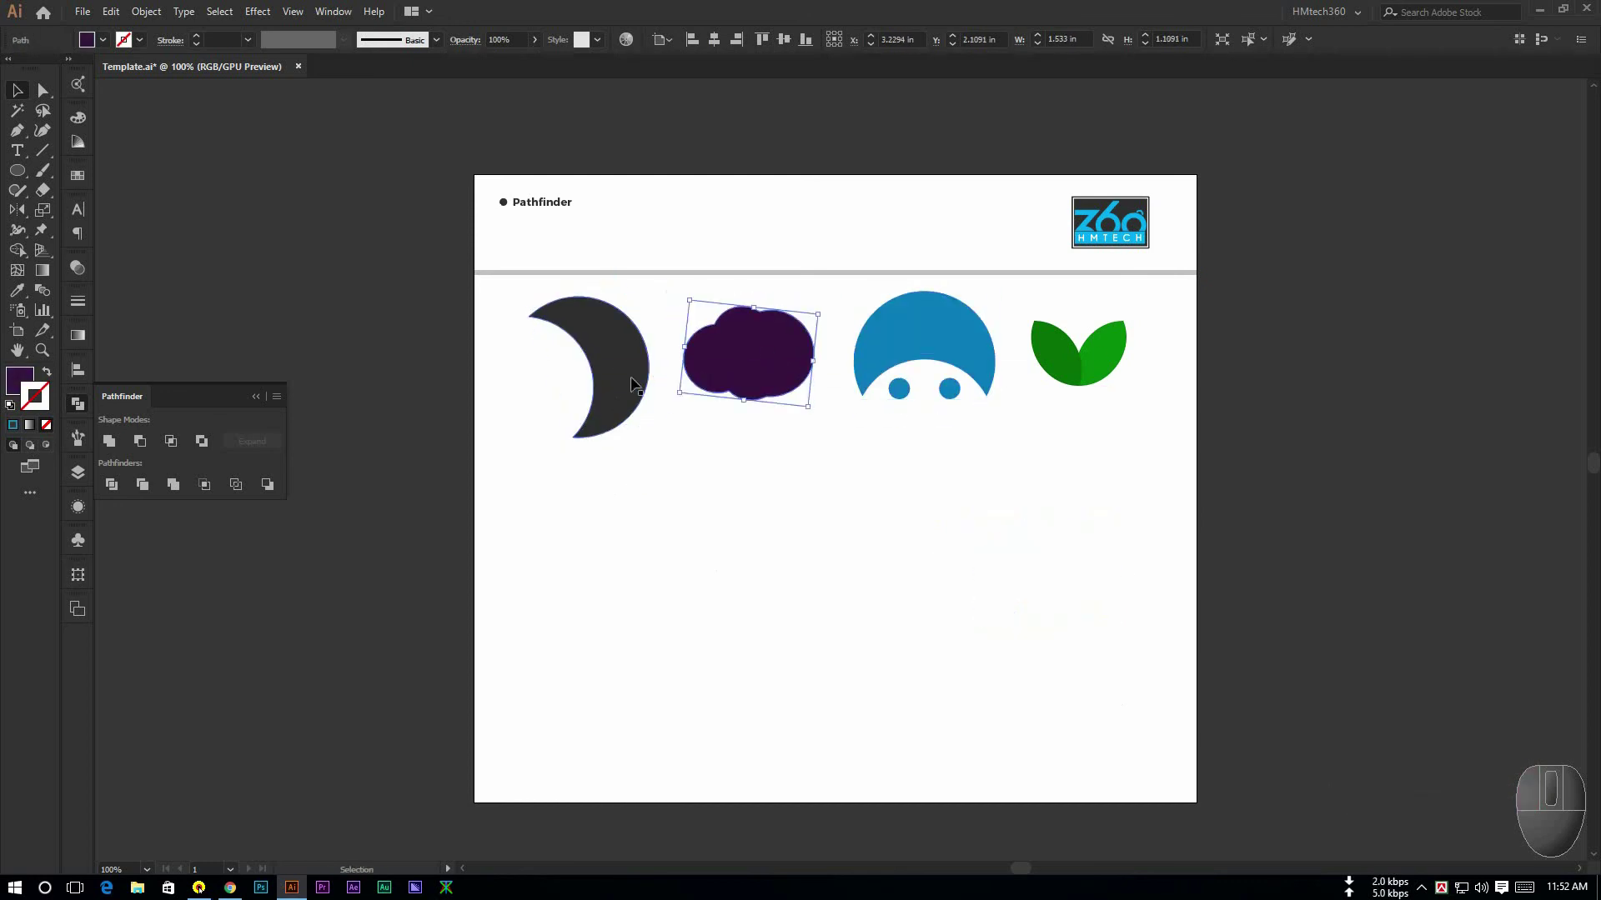
# Rotate the crescent clockwise and fill it with light grey (C 27.43, M 21.65, Y 22.05, K 0)
pyautogui.click(631, 380)
pyautogui.moveTo(625, 271); pyautogui.dragTo(666, 296)
pyautogui.doubleClick(19, 383)
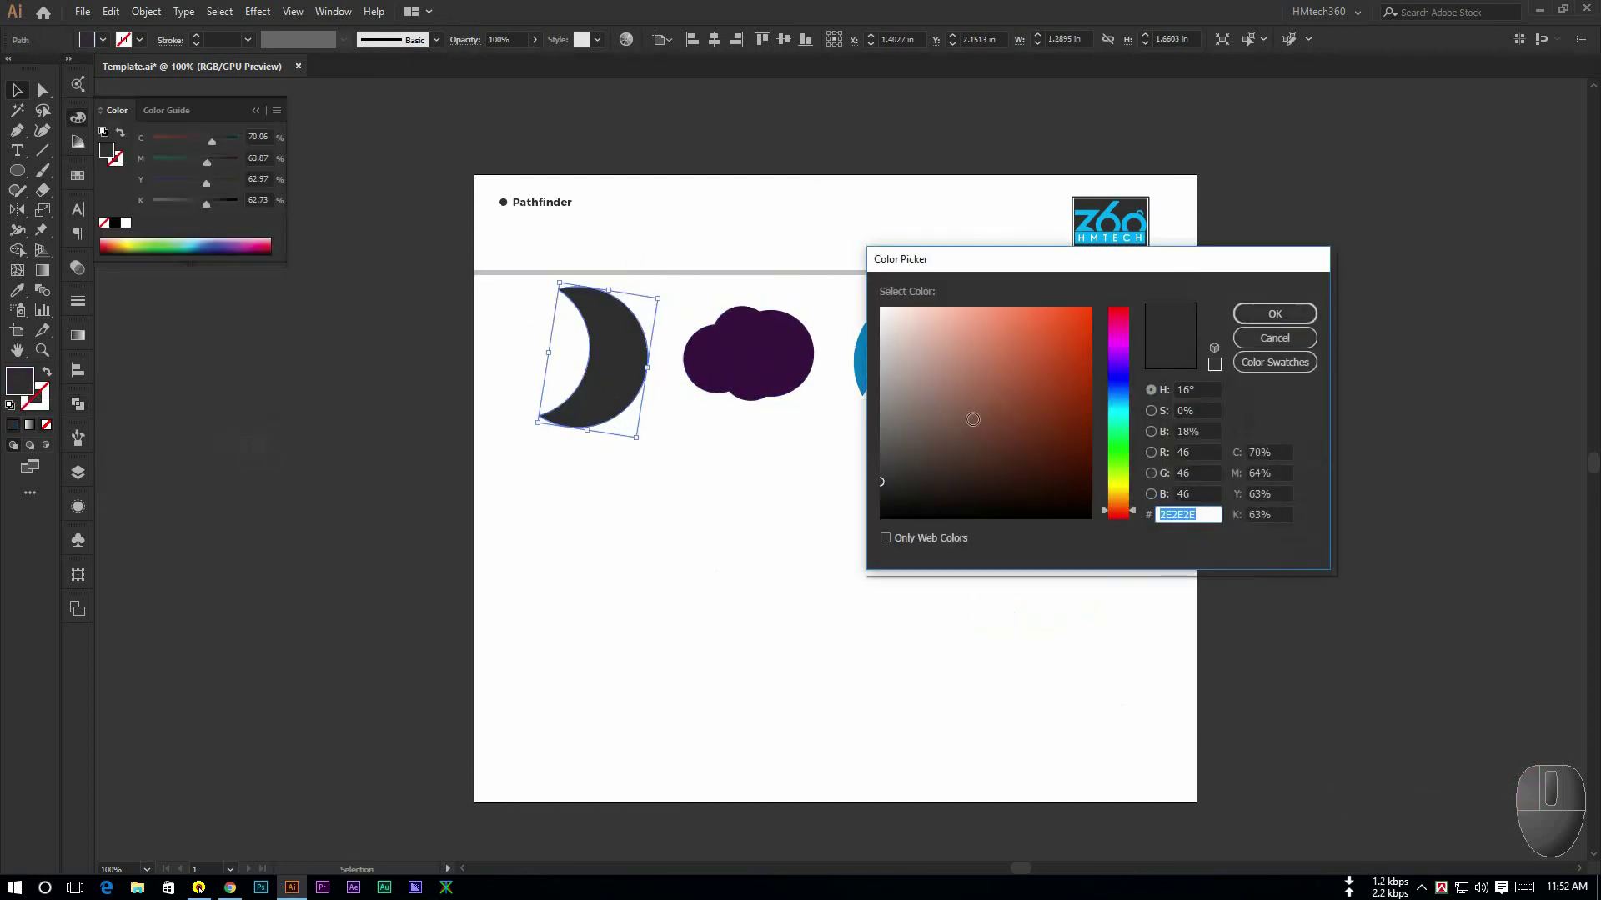
pyautogui.moveTo(887, 340); pyautogui.dragTo(881, 362)
pyautogui.click(1277, 315)
pyautogui.click(510, 428)
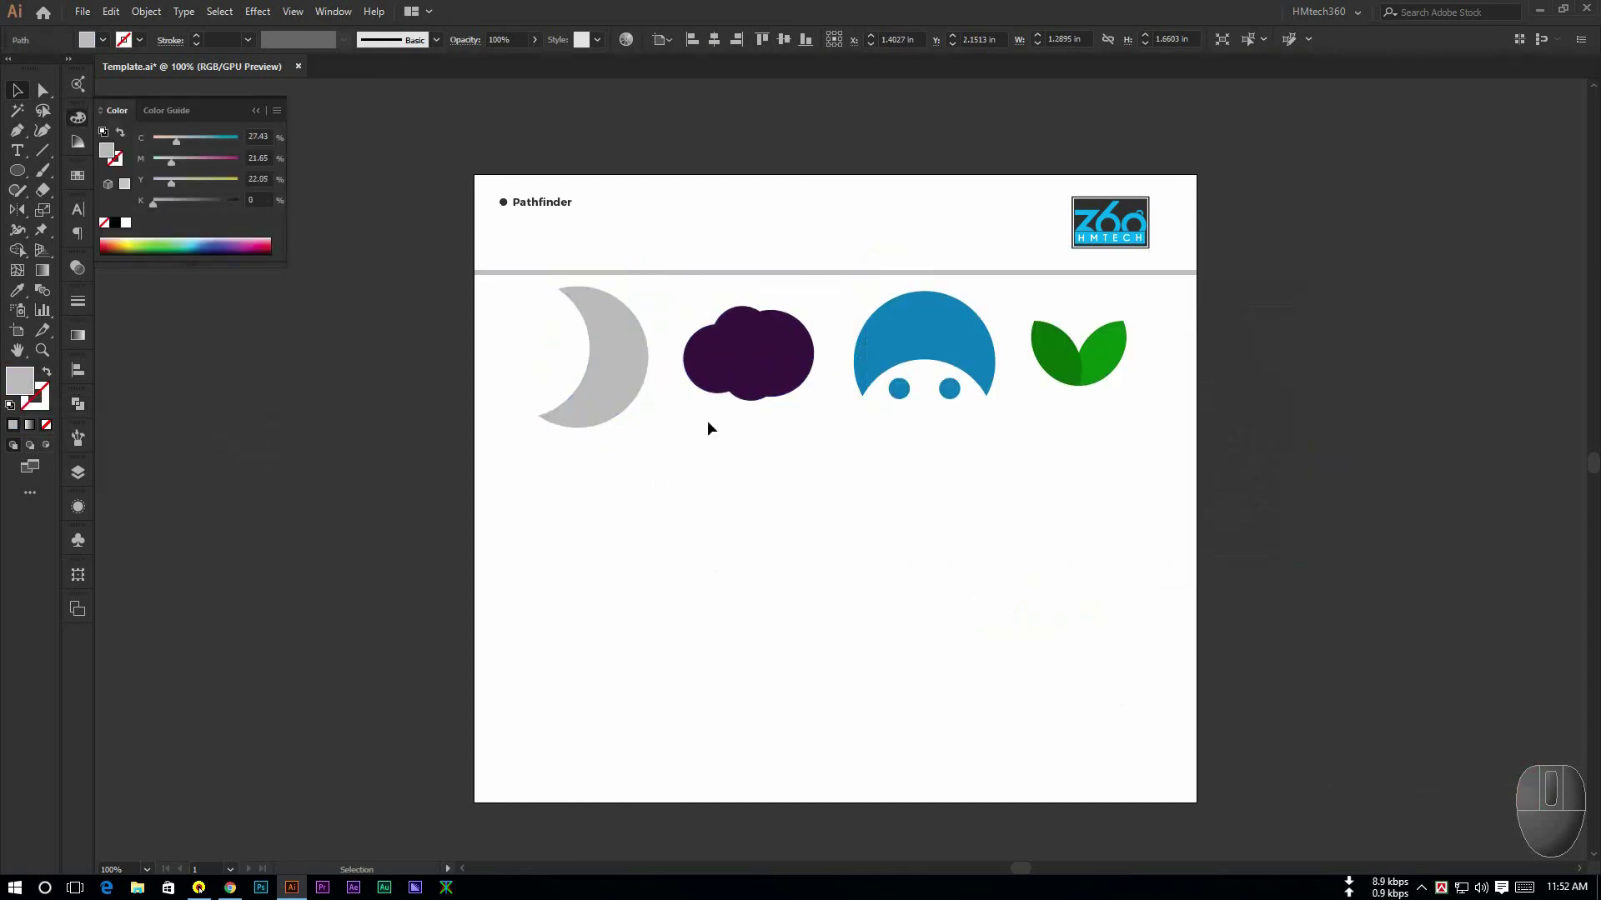
# Recolor the purple cloud with a bright light cyan fill
pyautogui.click(734, 367)
pyautogui.doubleClick(19, 384)
pyautogui.moveTo(1131, 350); pyautogui.dragTo(1131, 411)
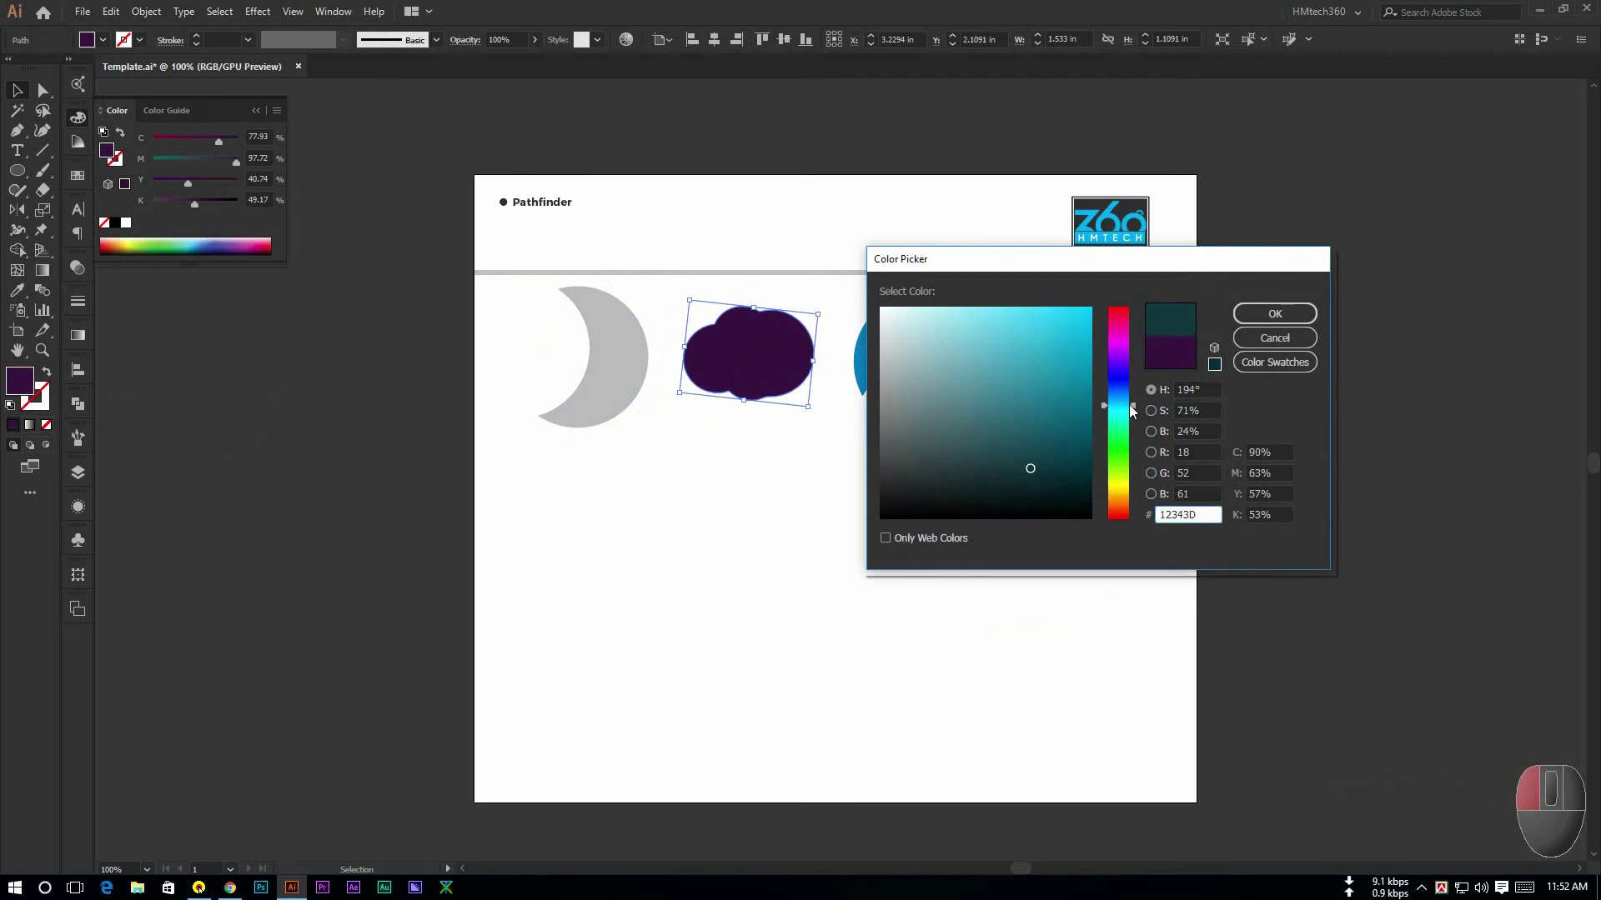
pyautogui.click(1036, 311)
pyautogui.click(1275, 314)
pyautogui.click(879, 489)
# Recolor the grouped blue face with a very dark navy fill
pyautogui.click(917, 358)
pyautogui.doubleClick(19, 383)
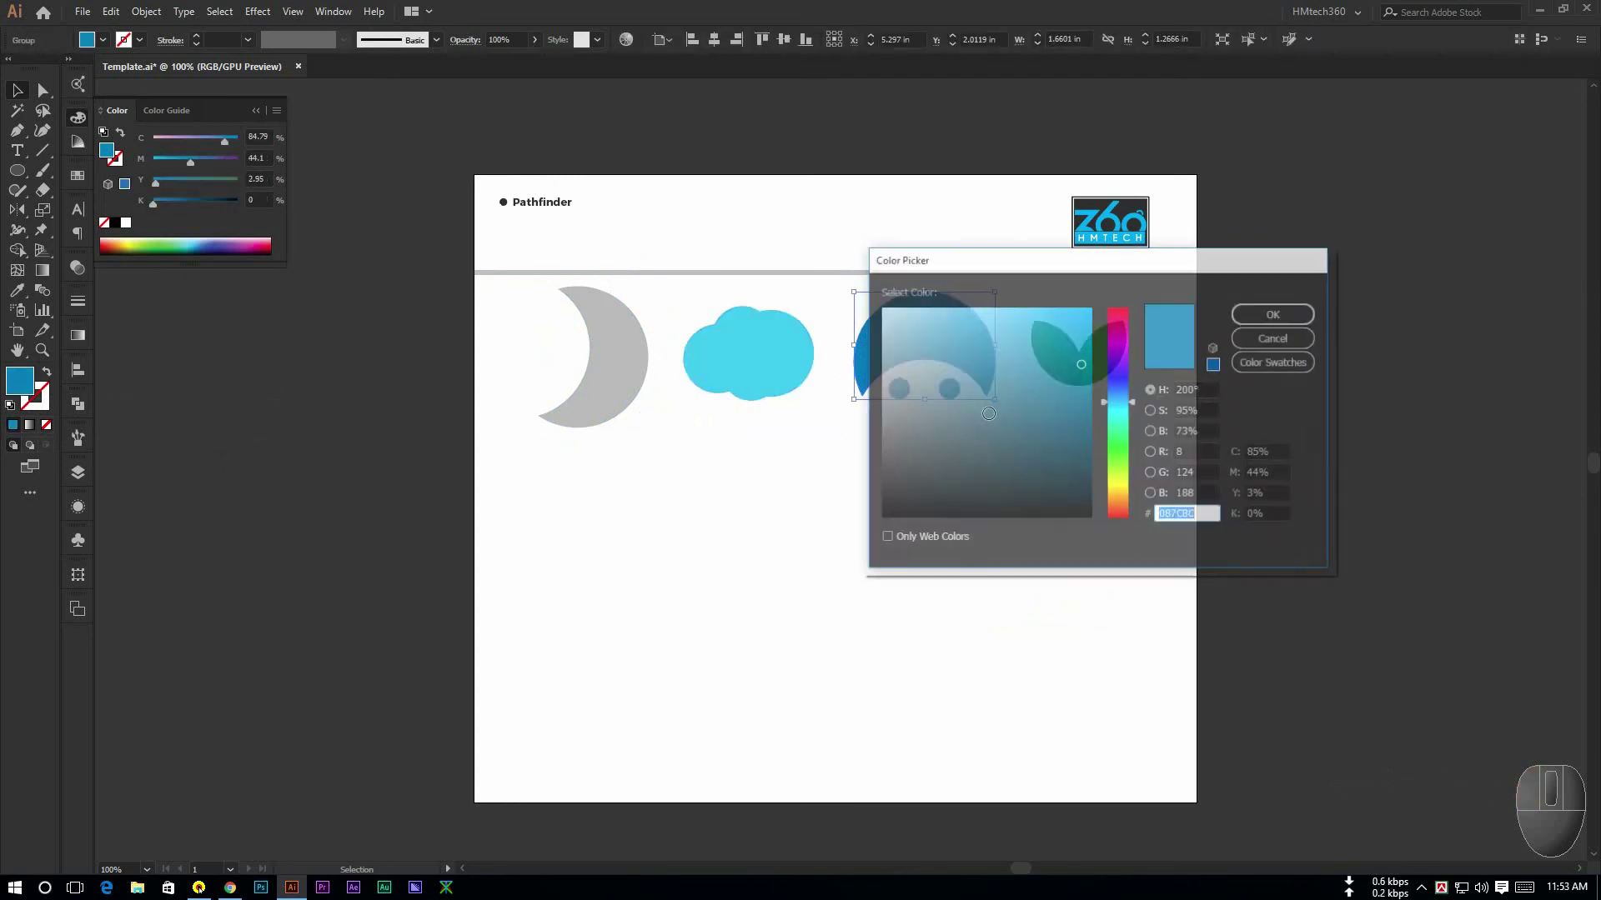
pyautogui.click(1072, 479)
pyautogui.click(1274, 315)
pyautogui.click(1087, 477)
# Rotate the grey crescent a little further clockwise and deselect it
pyautogui.press('space')
pyautogui.moveTo(802, 508); pyautogui.dragTo(797, 514)
pyautogui.click(619, 354)
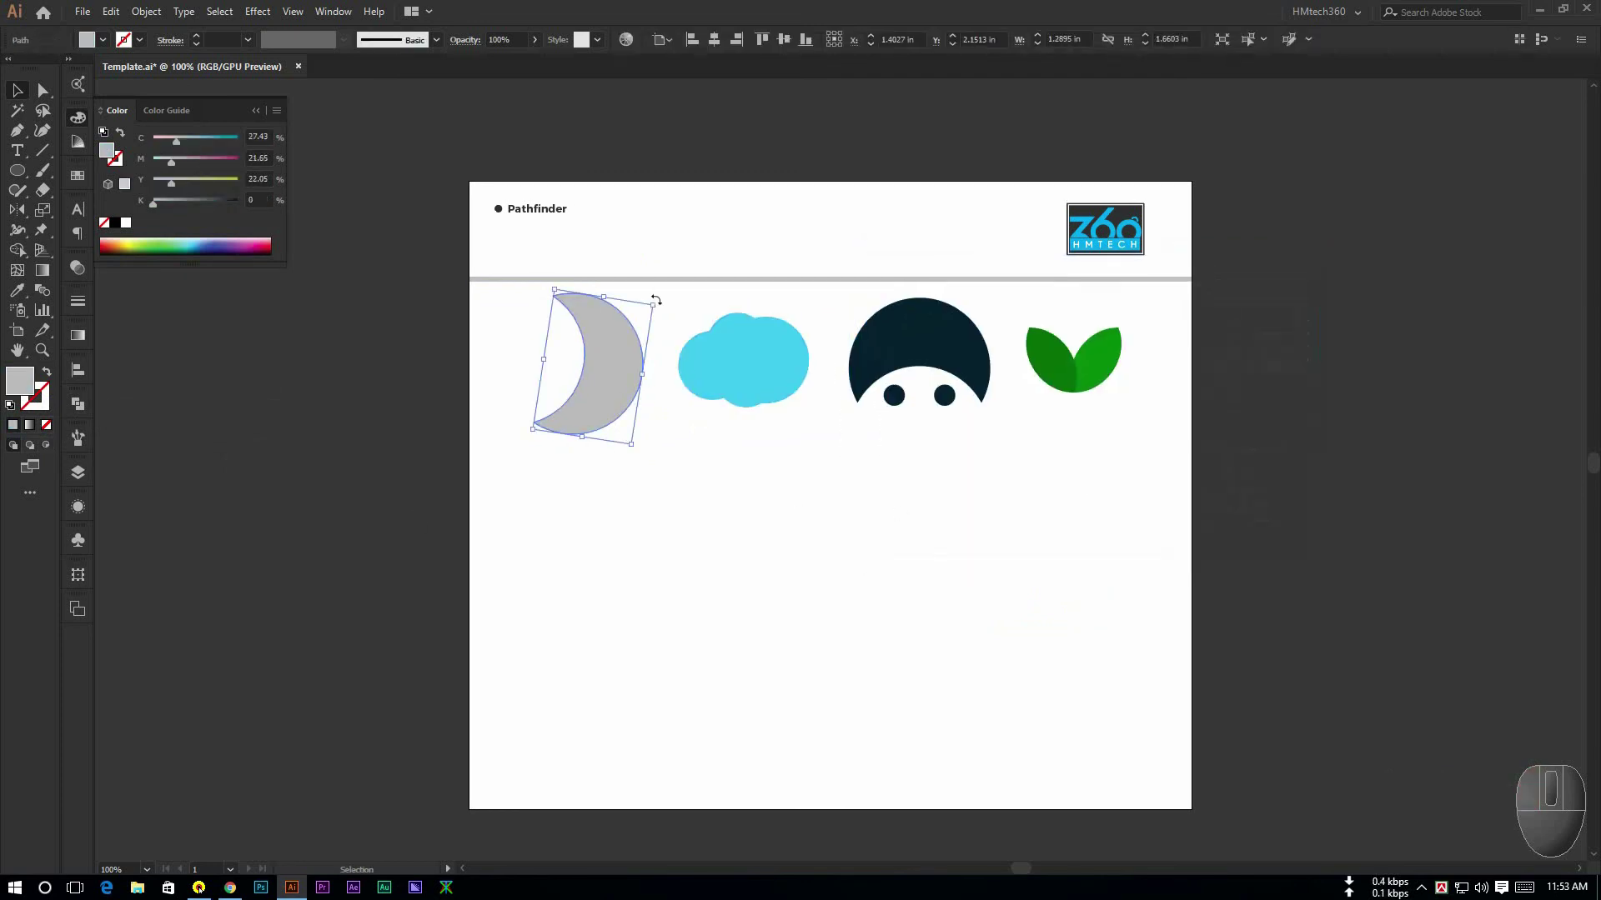
pyautogui.moveTo(656, 300)
pyautogui.mouseDown()
pyautogui.moveTo(672, 321)
pyautogui.moveTo(658, 330)
pyautogui.mouseUp()
pyautogui.click(654, 438)
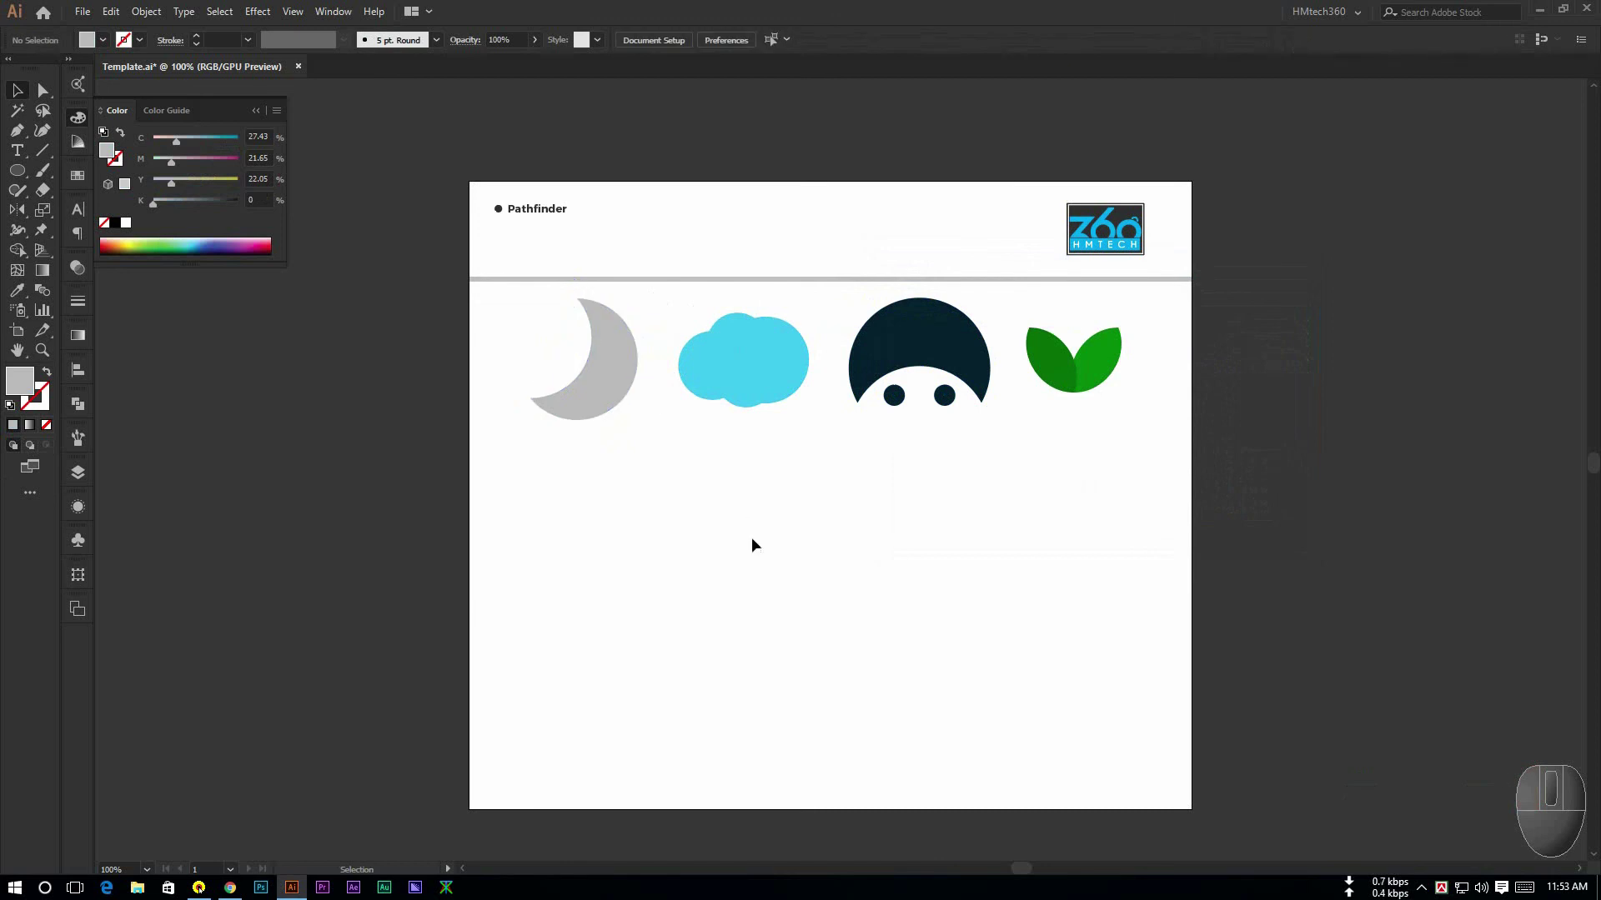